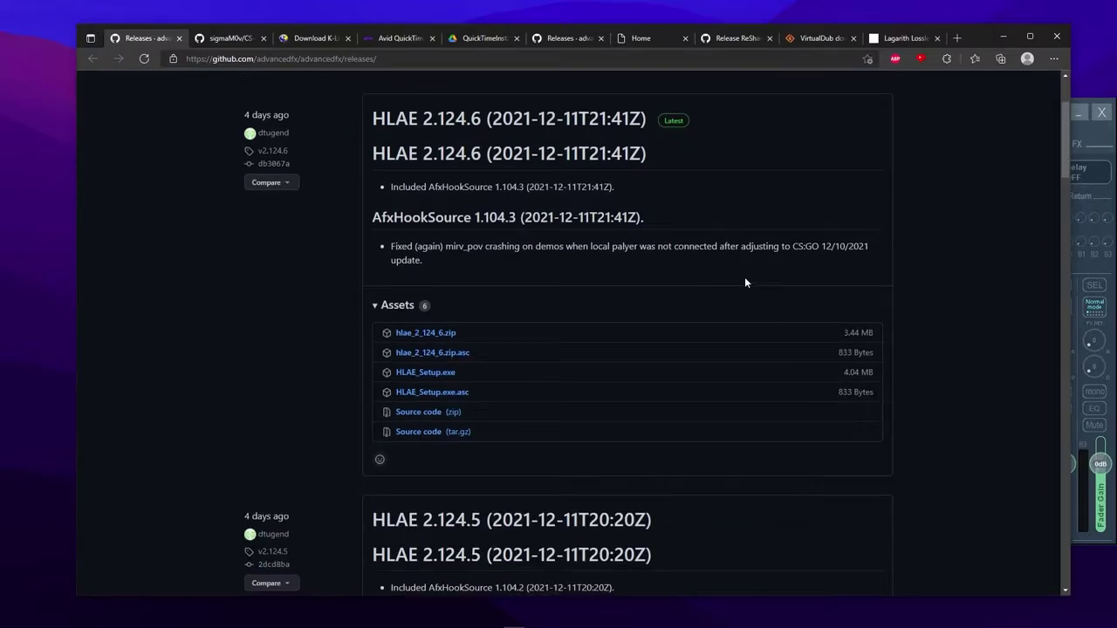
Step: Download HLAE_Setup.exe from the assets of the latest HLAE release, 2.124.6
{"action": "scroll", "coordinate": [745, 281], "scroll_direction": "up", "scroll_amount": 3}
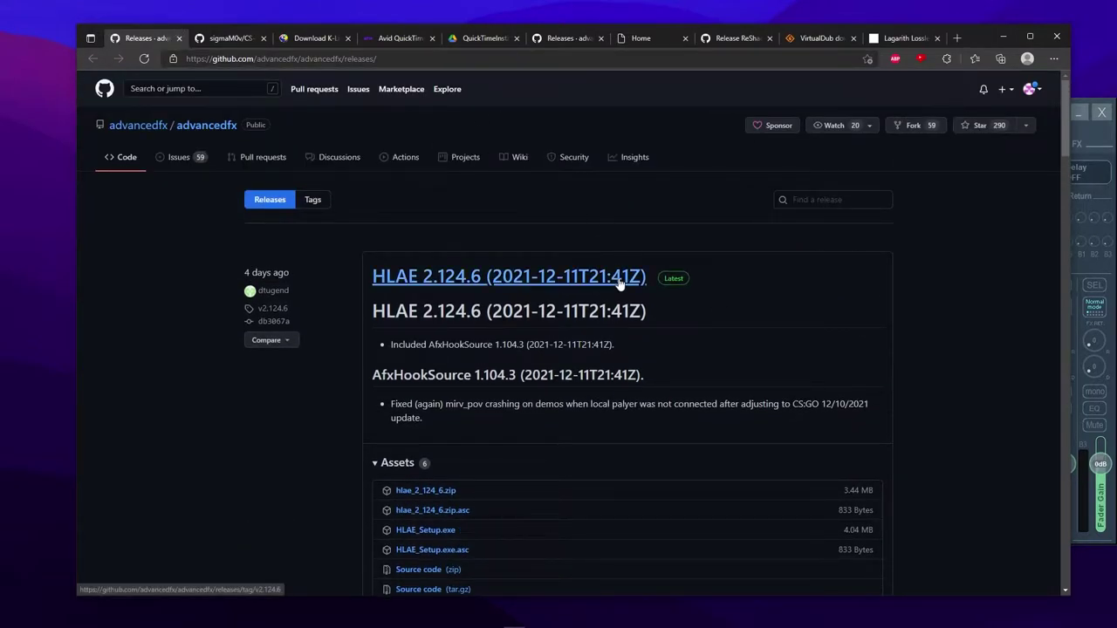
{"action": "scroll", "coordinate": [616, 286], "scroll_direction": "down", "scroll_amount": 4}
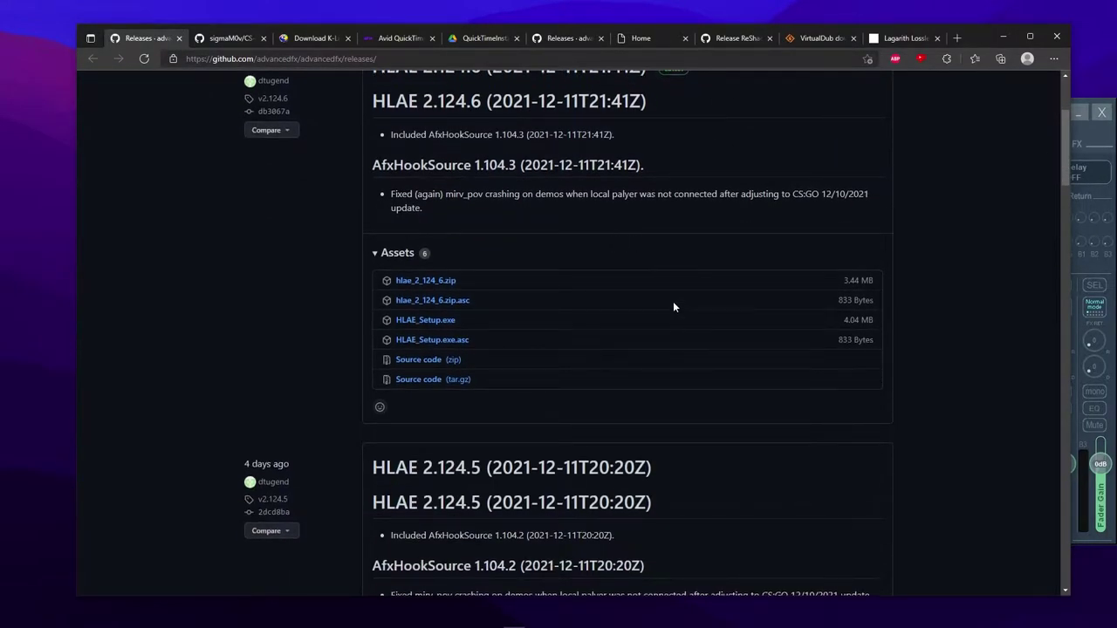
{"action": "scroll", "coordinate": [519, 296], "scroll_direction": "up", "scroll_amount": 1}
{"action": "scroll", "coordinate": [519, 296], "scroll_direction": "down", "scroll_amount": 1}
{"action": "left_click", "coordinate": [426, 320]}
Step: Run the downloaded HLAE_Setup (2).exe and cancel out of the HLAE installer
{"action": "left_click", "coordinate": [873, 107]}
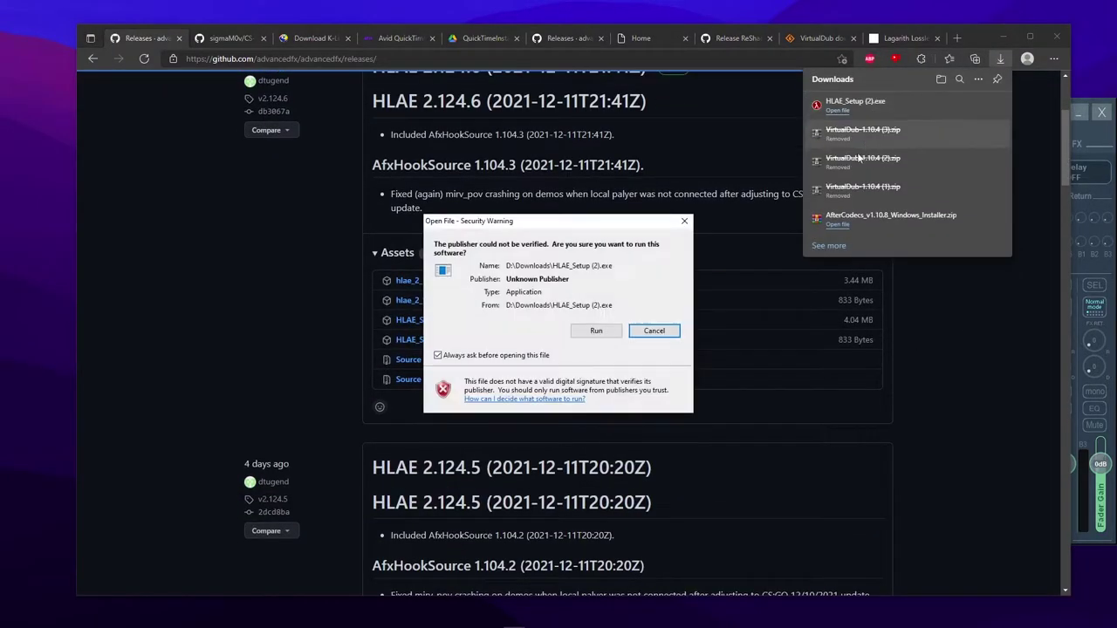
{"action": "left_click", "coordinate": [594, 331]}
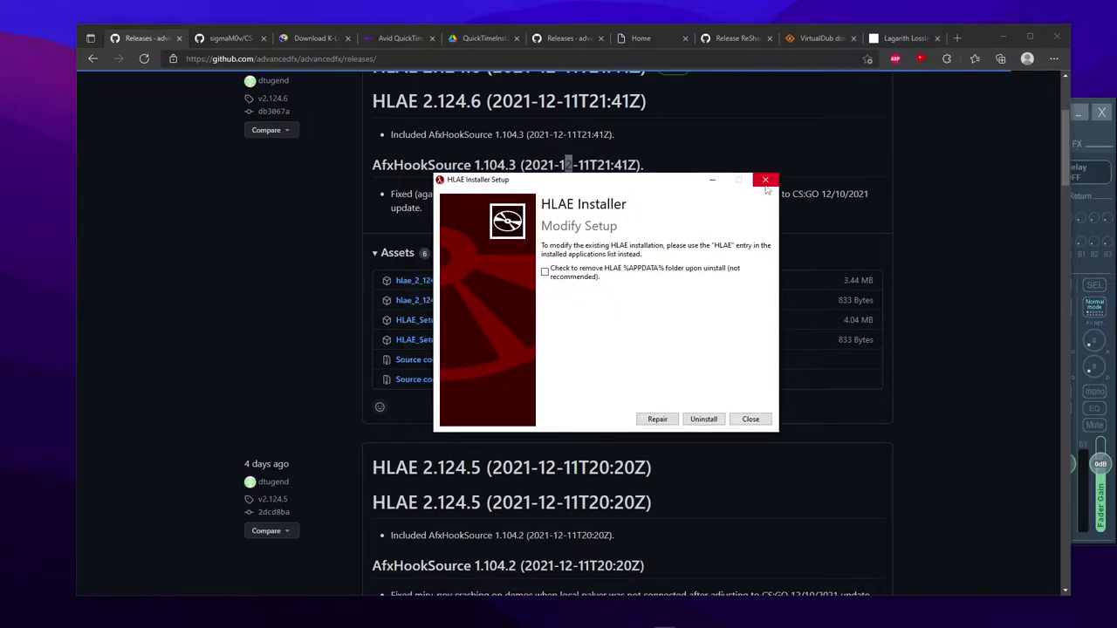
{"action": "left_click_drag", "start_coordinate": [613, 178], "coordinate": [635, 173]}
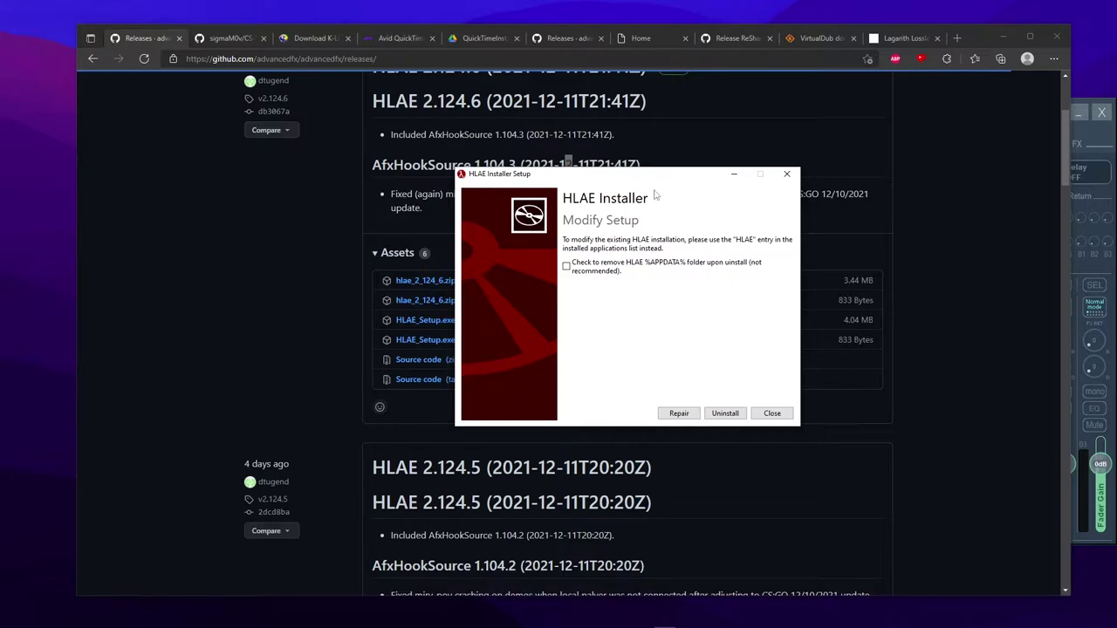
{"action": "left_click_drag", "start_coordinate": [686, 174], "coordinate": [706, 171]}
{"action": "left_click", "coordinate": [803, 172]}
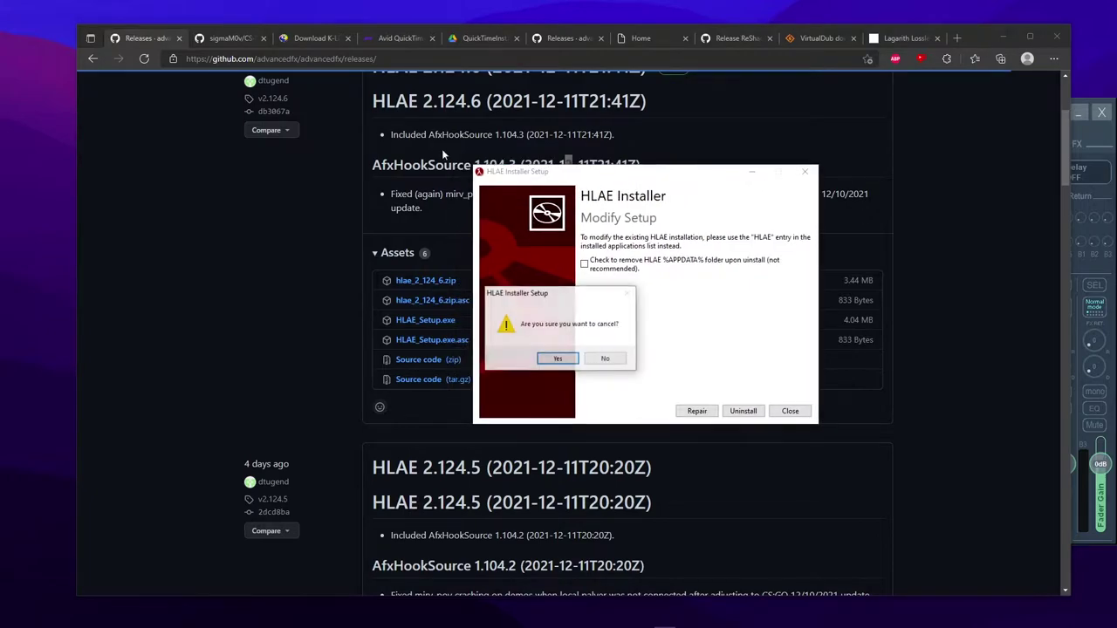
{"action": "left_click", "coordinate": [558, 358]}
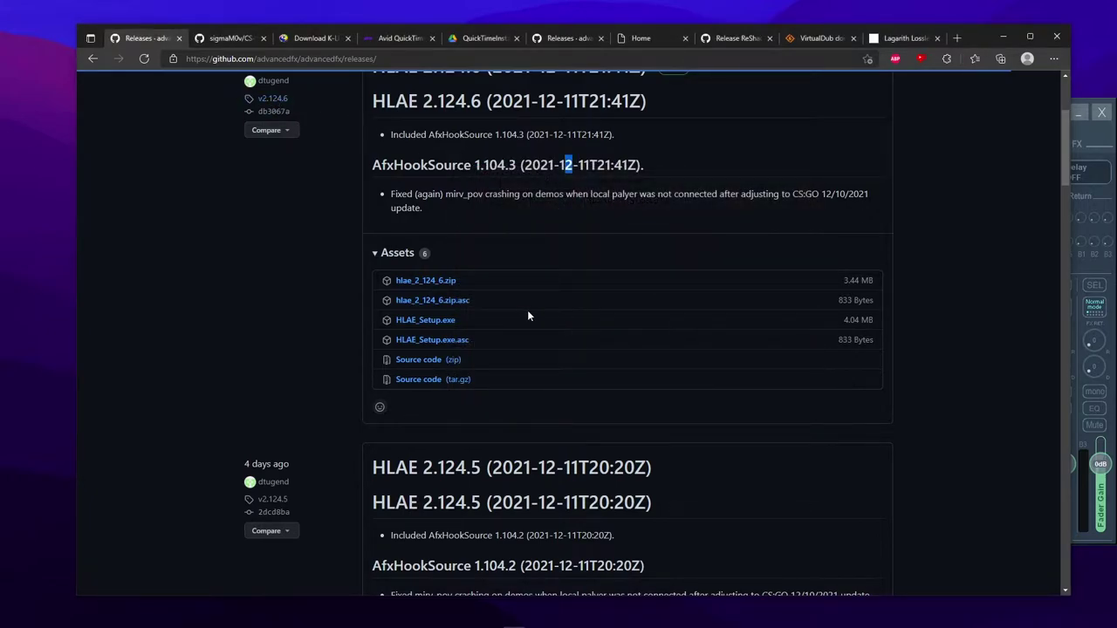
Step: Download the source code zip of the CS-GO Moviemaking CFGs by SIGMA 1.0 release from the CS-GO-Moviemaking-config repository
{"action": "left_click", "coordinate": [234, 39]}
{"action": "left_click", "coordinate": [179, 39]}
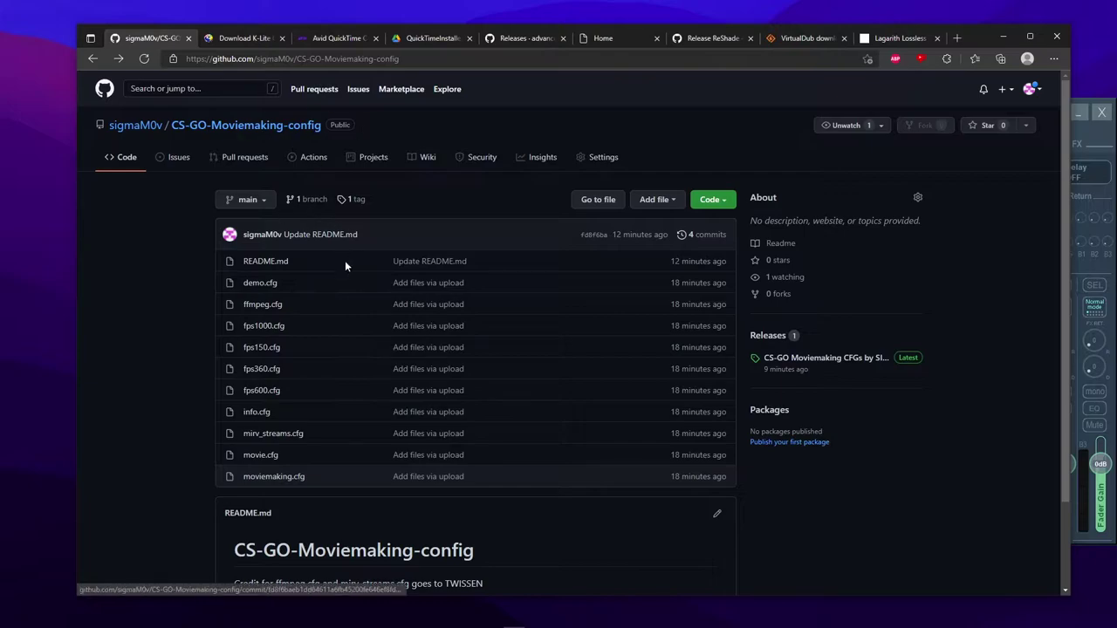
{"action": "scroll", "coordinate": [323, 266], "scroll_direction": "down", "scroll_amount": 3}
{"action": "scroll", "coordinate": [245, 250], "scroll_direction": "up", "scroll_amount": 3}
{"action": "scroll", "coordinate": [247, 273], "scroll_direction": "down", "scroll_amount": 3}
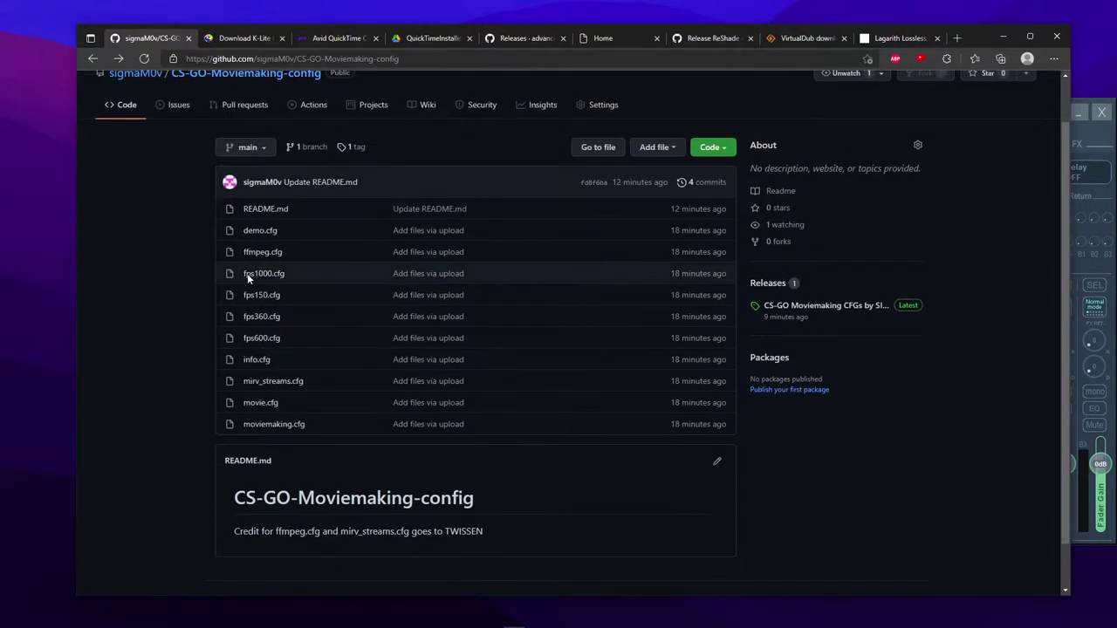
{"action": "scroll", "coordinate": [311, 383], "scroll_direction": "up", "scroll_amount": 3}
{"action": "left_click", "coordinate": [713, 202]}
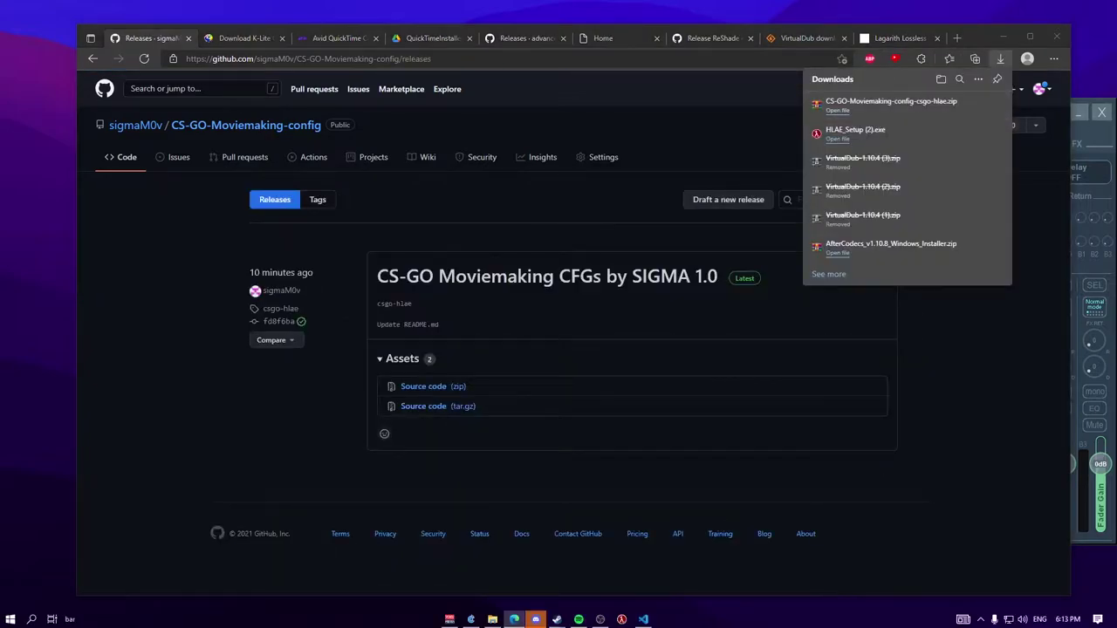
Step: Open the downloaded CS-GO-Moviemaking-config-csgo-hlae.zip, enter its folder and select all the .cfg files
{"action": "left_click", "coordinate": [838, 109]}
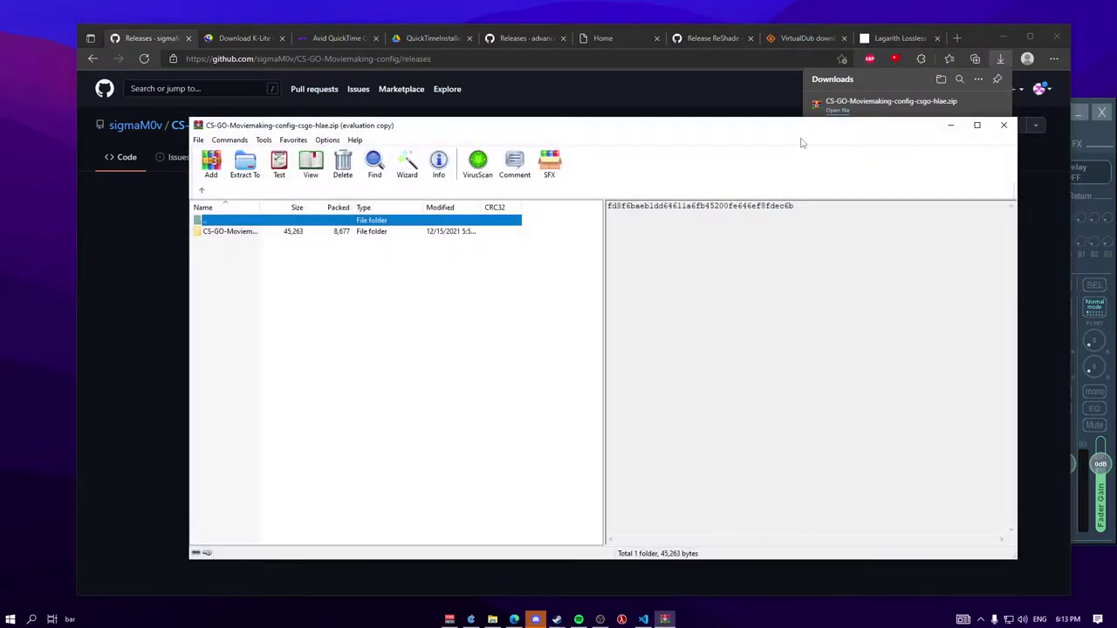
{"action": "left_click", "coordinate": [233, 231]}
{"action": "left_click", "coordinate": [233, 231]}
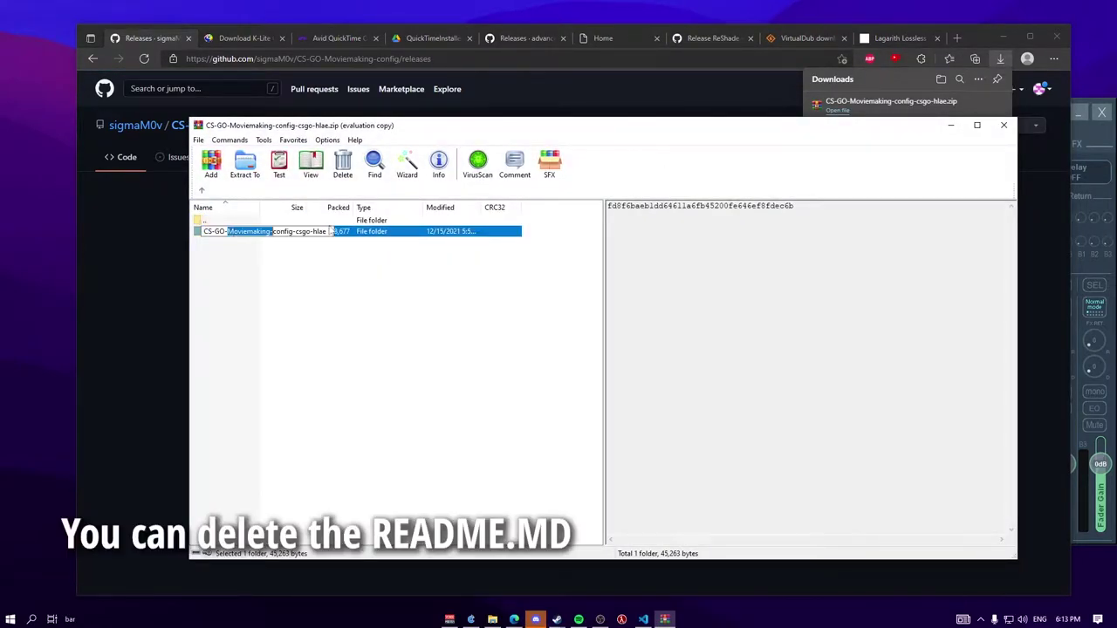
{"action": "double_click", "coordinate": [335, 232]}
{"action": "left_click_drag", "start_coordinate": [256, 396], "coordinate": [278, 232]}
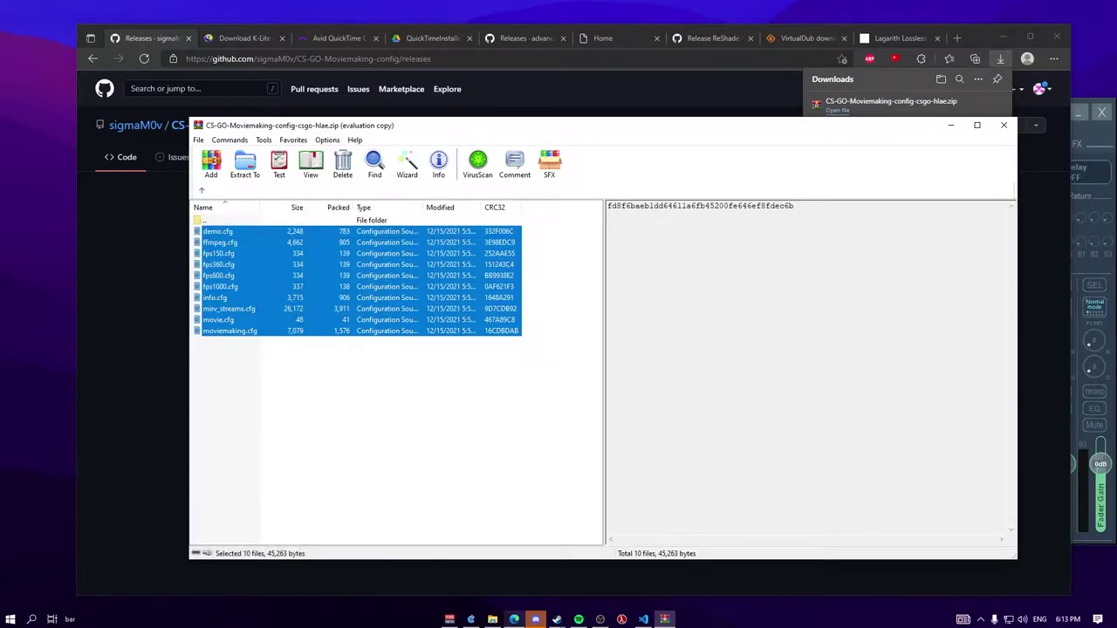
Step: Switch to Steam and browse to the local files folder of Counter-Strike: Global Offensive from its properties
{"action": "left_click", "coordinate": [492, 619]}
{"action": "left_click", "coordinate": [1090, 134]}
{"action": "mouse_move", "coordinate": [556, 619]}
{"action": "left_click", "coordinate": [506, 552]}
{"action": "right_click", "coordinate": [218, 367]}
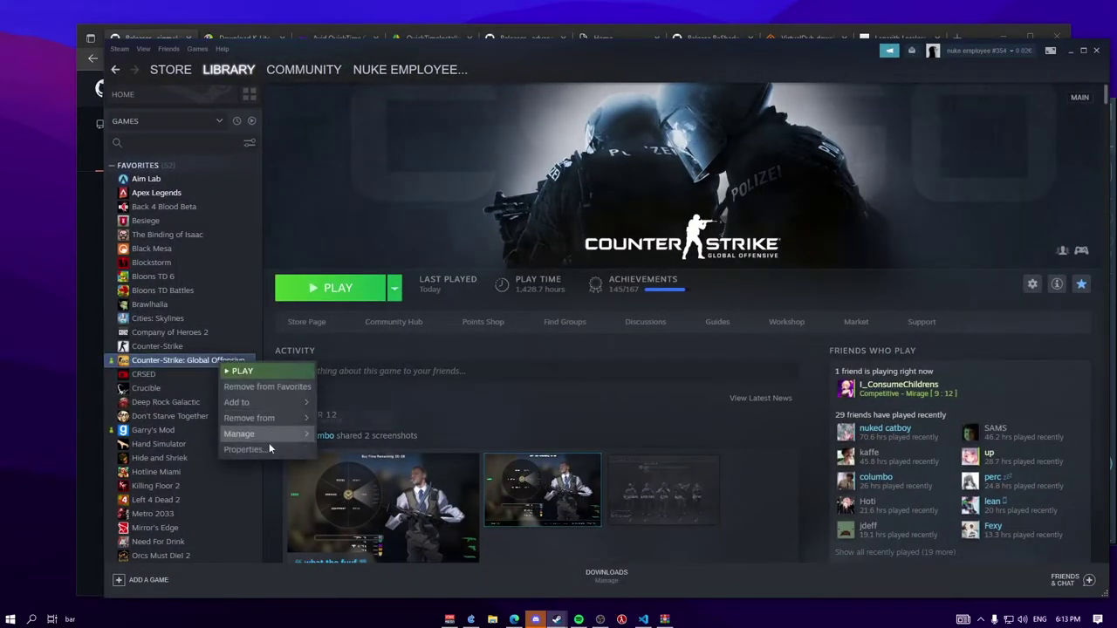
{"action": "left_click", "coordinate": [271, 454]}
{"action": "left_click", "coordinate": [359, 241]}
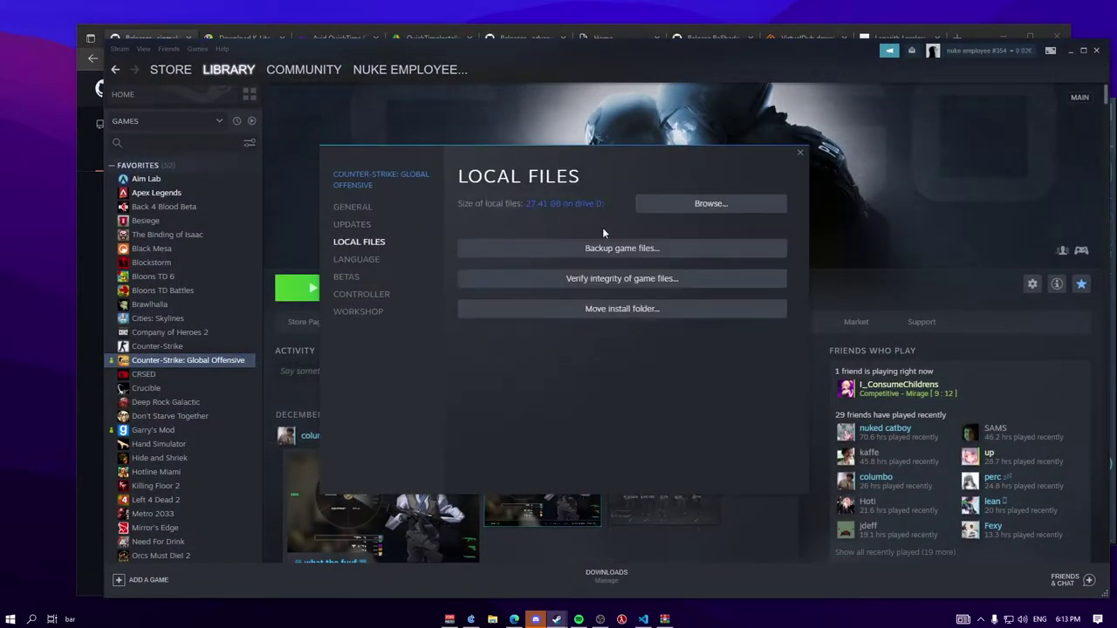
{"action": "left_click", "coordinate": [733, 203]}
{"action": "left_click", "coordinate": [800, 153]}
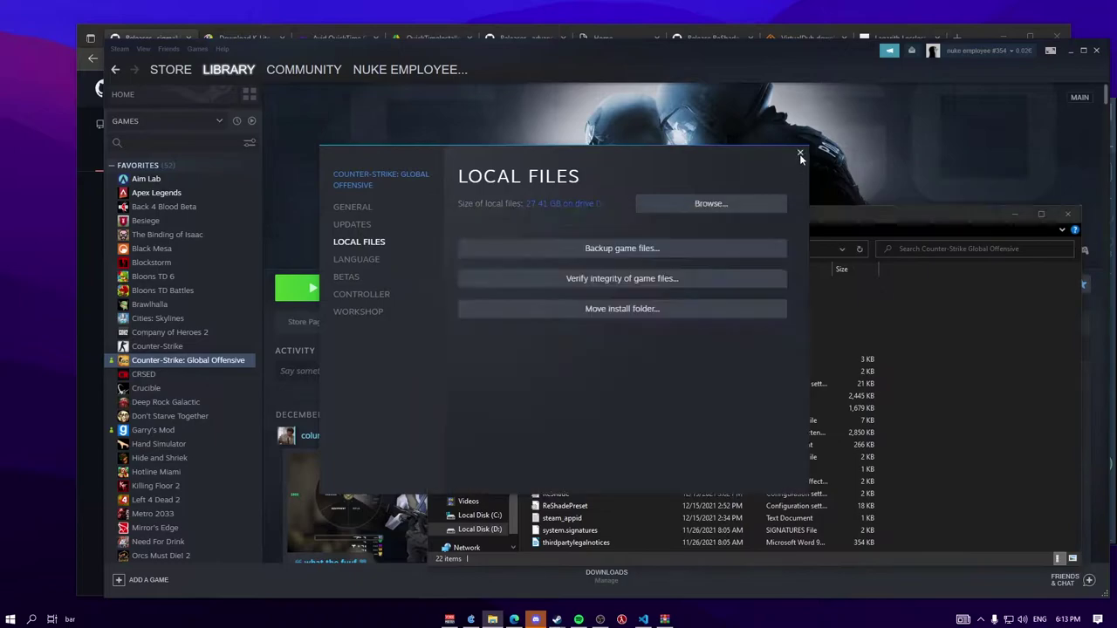
Step: Extract the selected .cfg files from the archive into the game's csgo\cfg folder, and close the archive and folder windows
{"action": "left_click", "coordinate": [665, 618]}
{"action": "left_click_drag", "start_coordinate": [453, 138], "coordinate": [250, 73]}
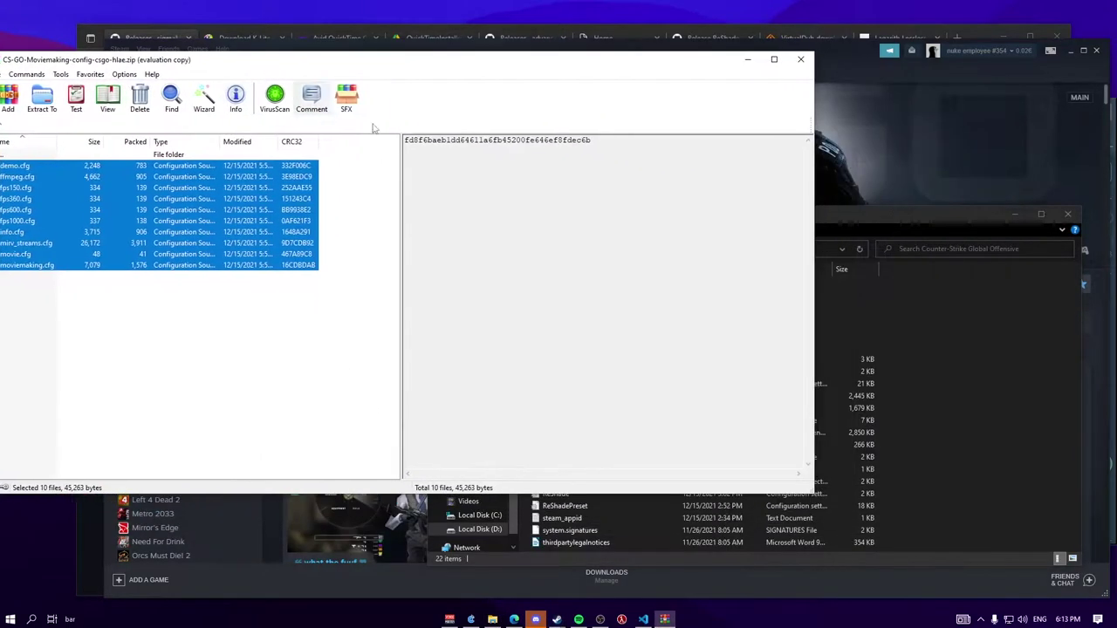
{"action": "left_click", "coordinate": [861, 212]}
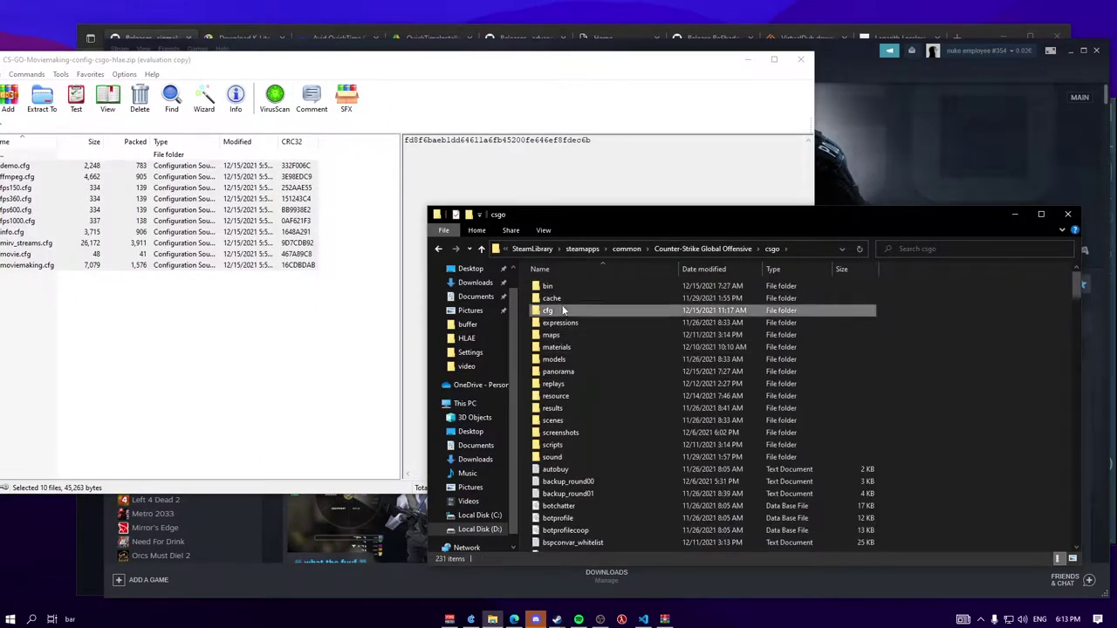
{"action": "double_click", "coordinate": [564, 310]}
{"action": "left_click_drag", "start_coordinate": [395, 62], "coordinate": [451, 43]}
{"action": "left_click_drag", "start_coordinate": [340, 201], "coordinate": [446, 226]}
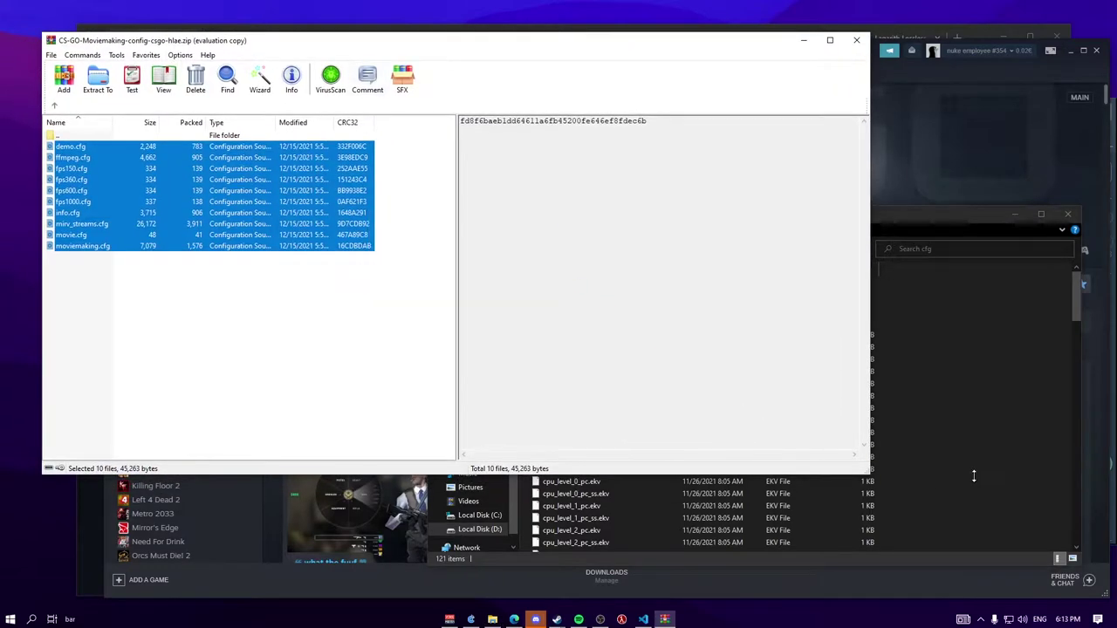
{"action": "left_click_drag", "start_coordinate": [973, 475], "coordinate": [968, 475]}
{"action": "left_click", "coordinate": [572, 230]}
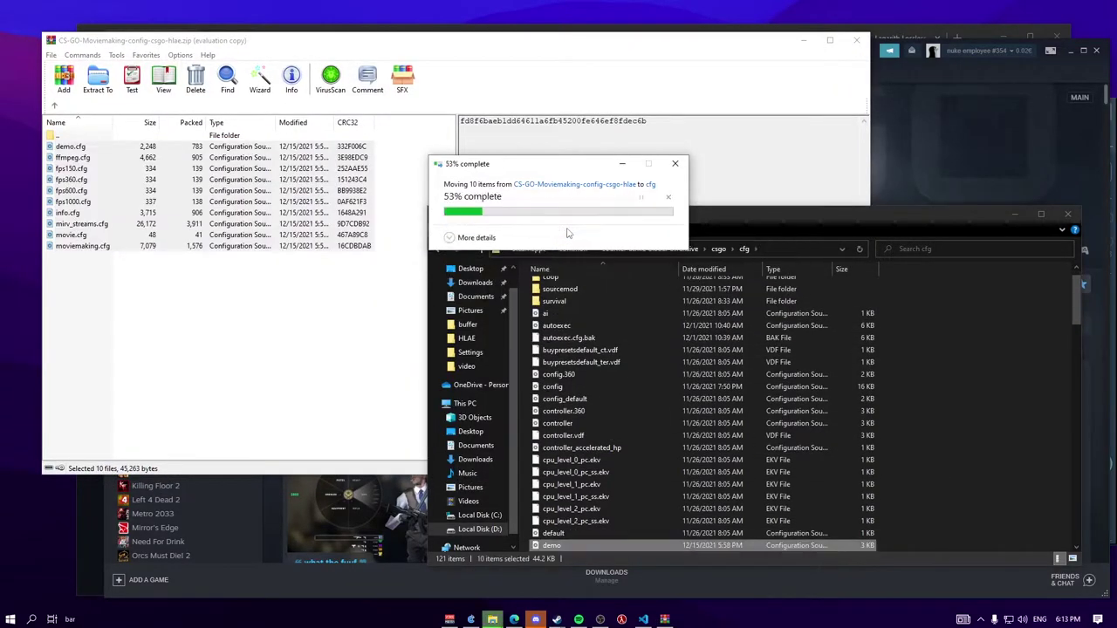
{"action": "scroll", "coordinate": [772, 328], "scroll_direction": "down", "scroll_amount": 20}
{"action": "left_click", "coordinate": [859, 40]}
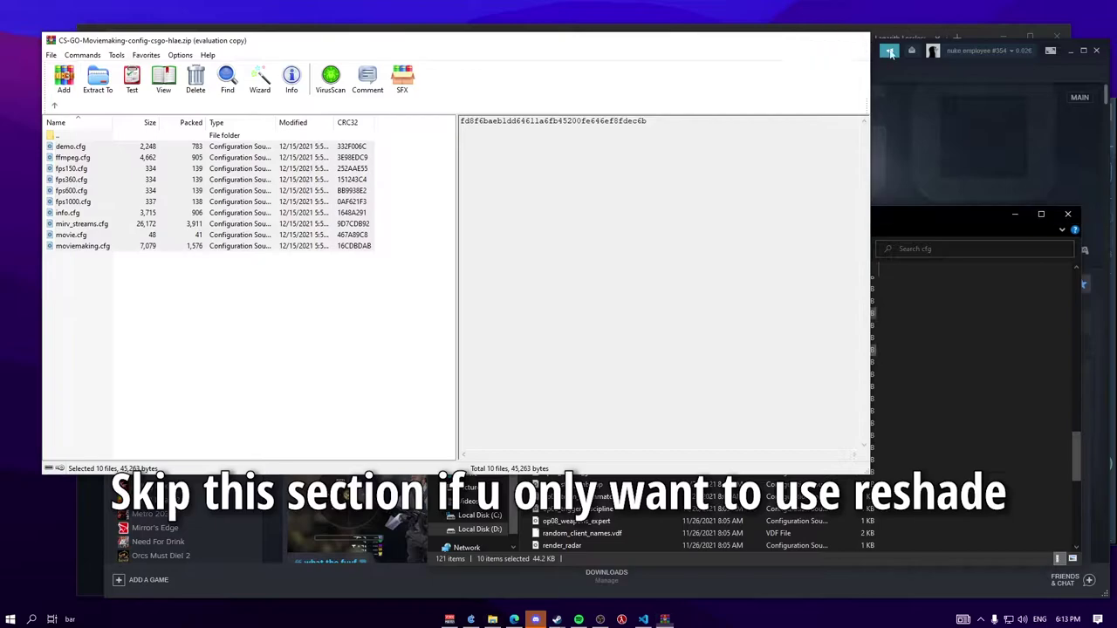
{"action": "left_click", "coordinate": [1067, 214]}
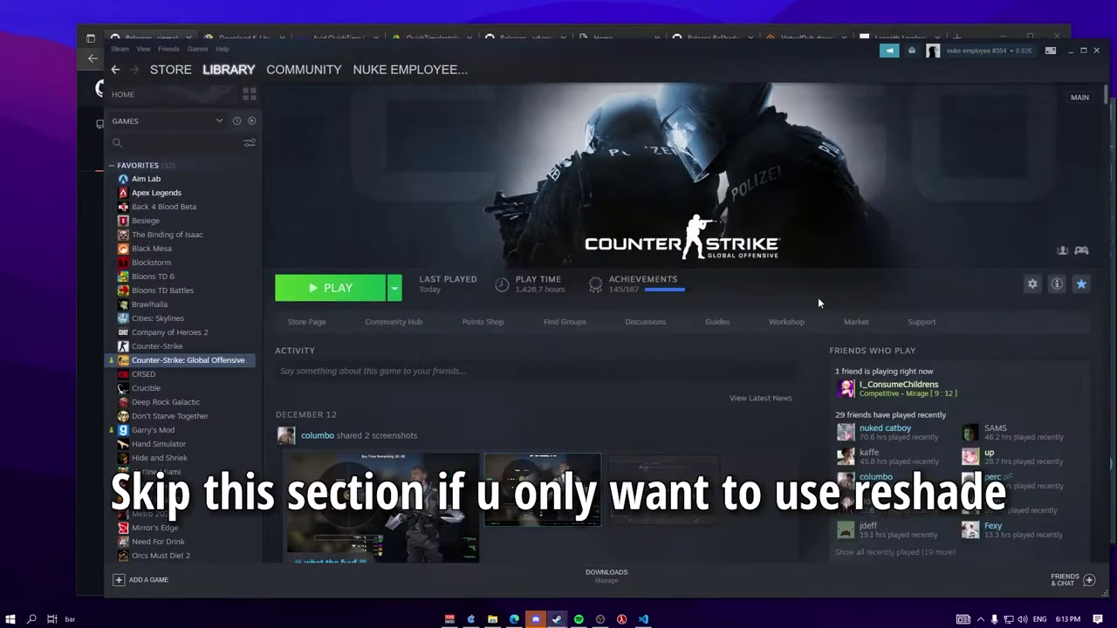
Step: Switch to the browser and start downloading K-Lite Codec Pack Mega 16.6.5 from Server 1
{"action": "left_click", "coordinate": [982, 35]}
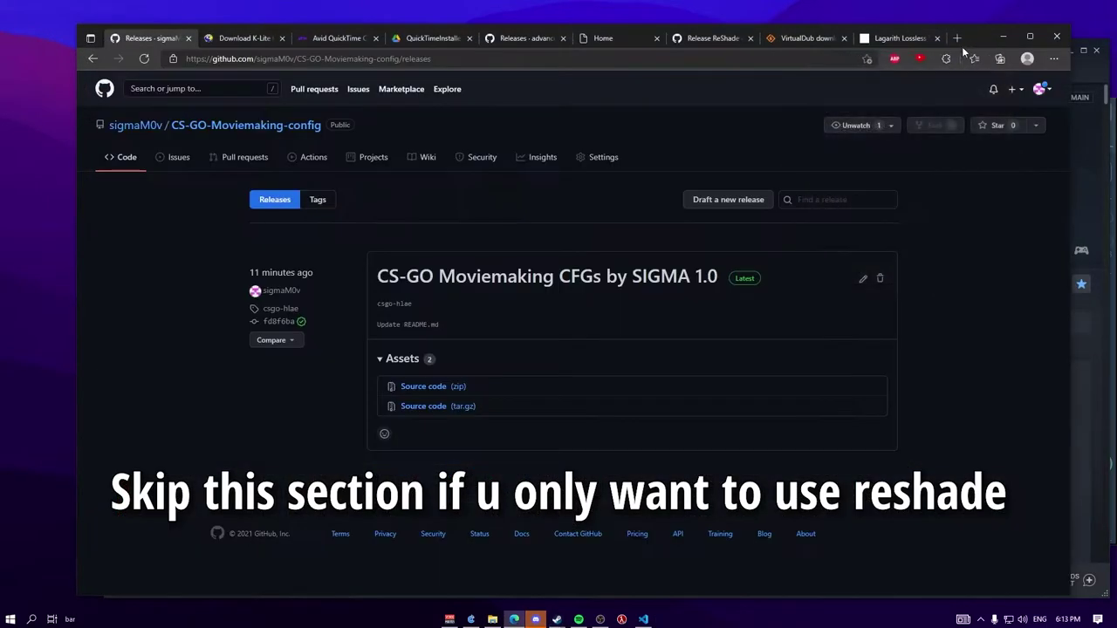
{"action": "left_click", "coordinate": [190, 38]}
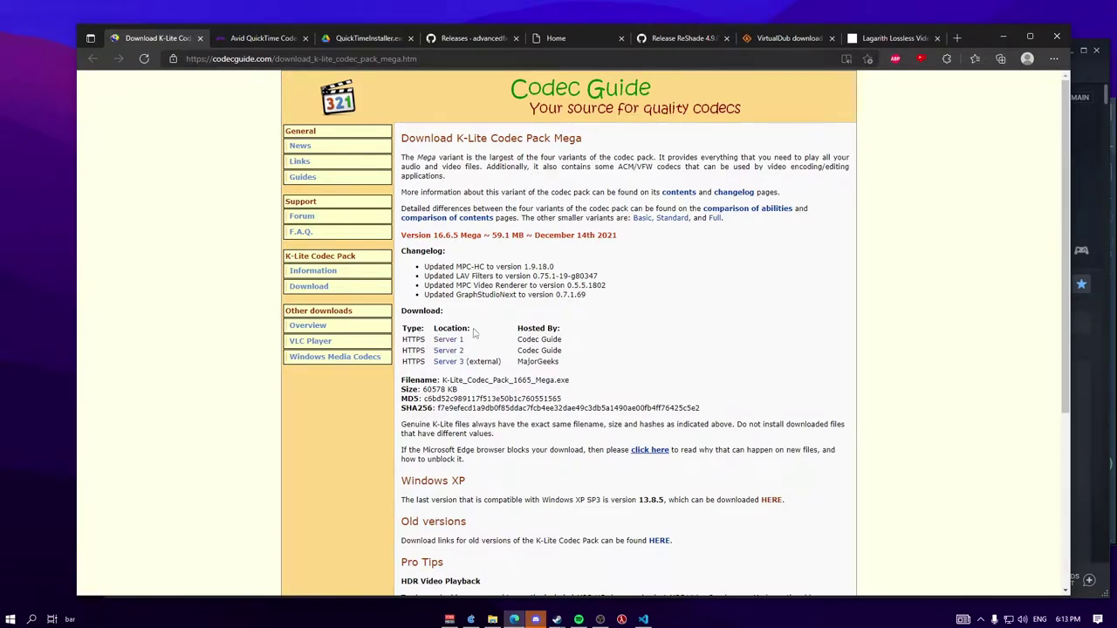
{"action": "left_click_drag", "start_coordinate": [433, 340], "coordinate": [494, 368]}
{"action": "left_click", "coordinate": [480, 378]}
{"action": "left_click", "coordinate": [447, 339]}
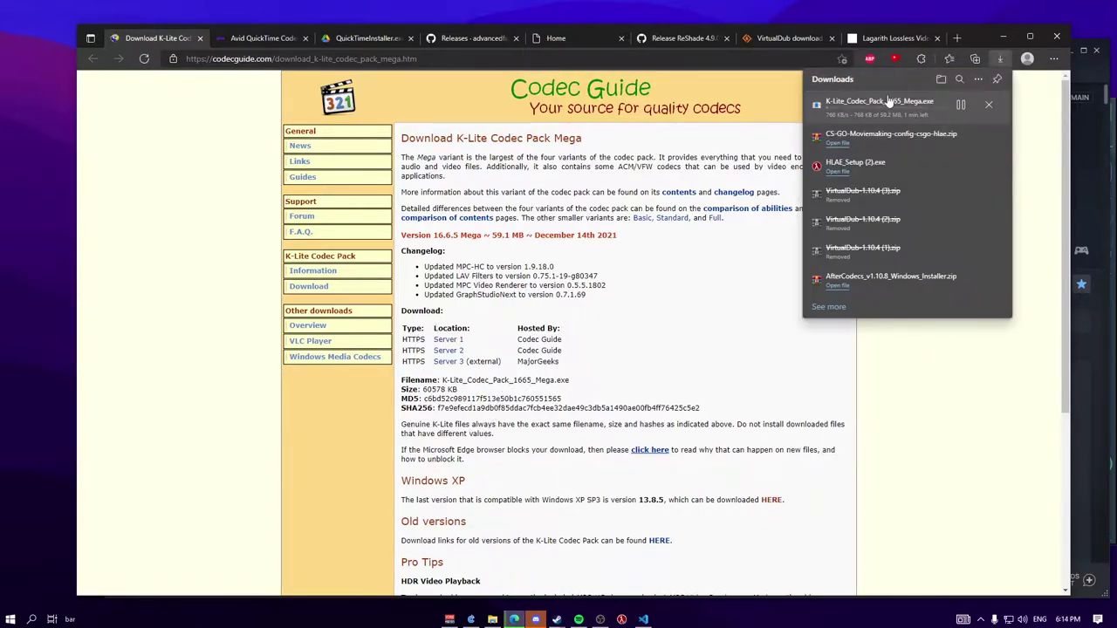
Step: Download Codecs LE 2.7.3 Win from the Avid page and QuickTimeInstaller.exe from Google Drive
{"action": "left_click", "coordinate": [269, 38]}
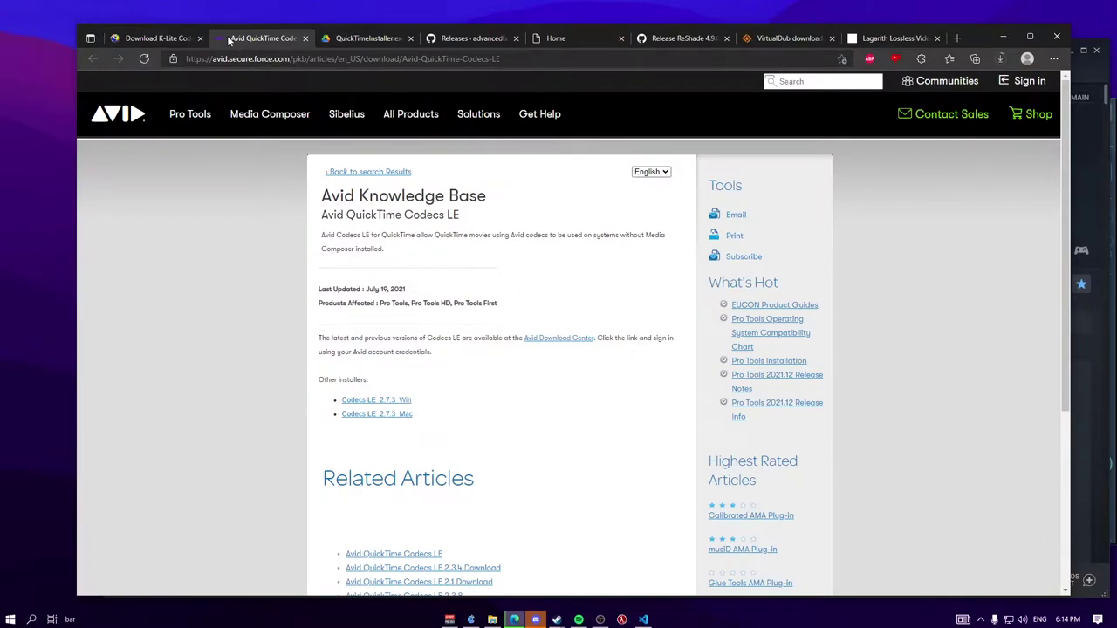
{"action": "left_click", "coordinate": [381, 401]}
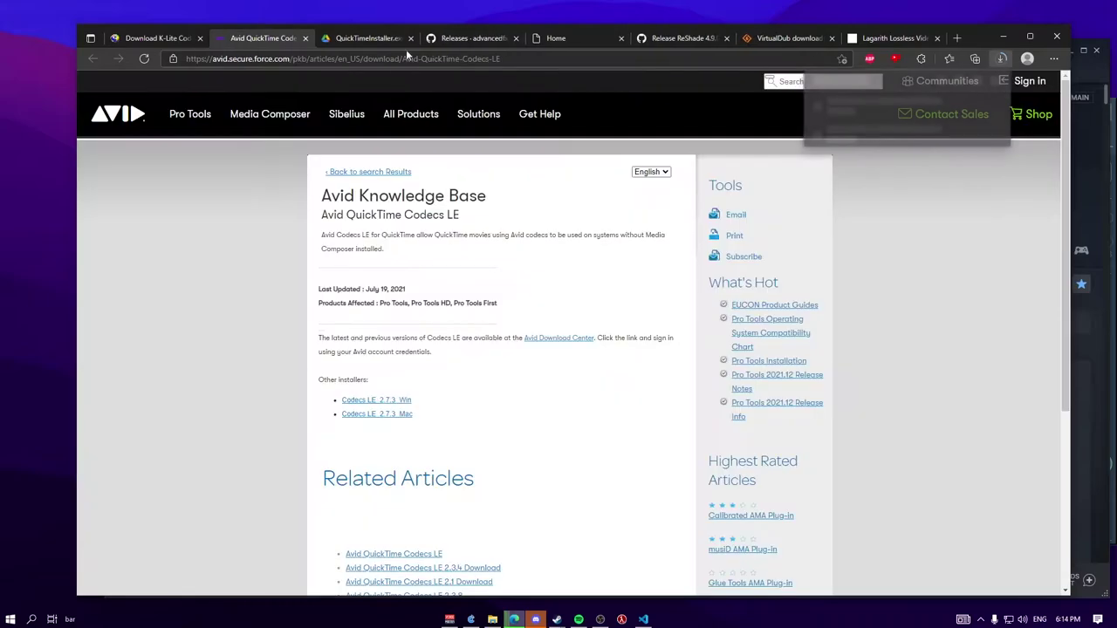
{"action": "left_click", "coordinate": [368, 45]}
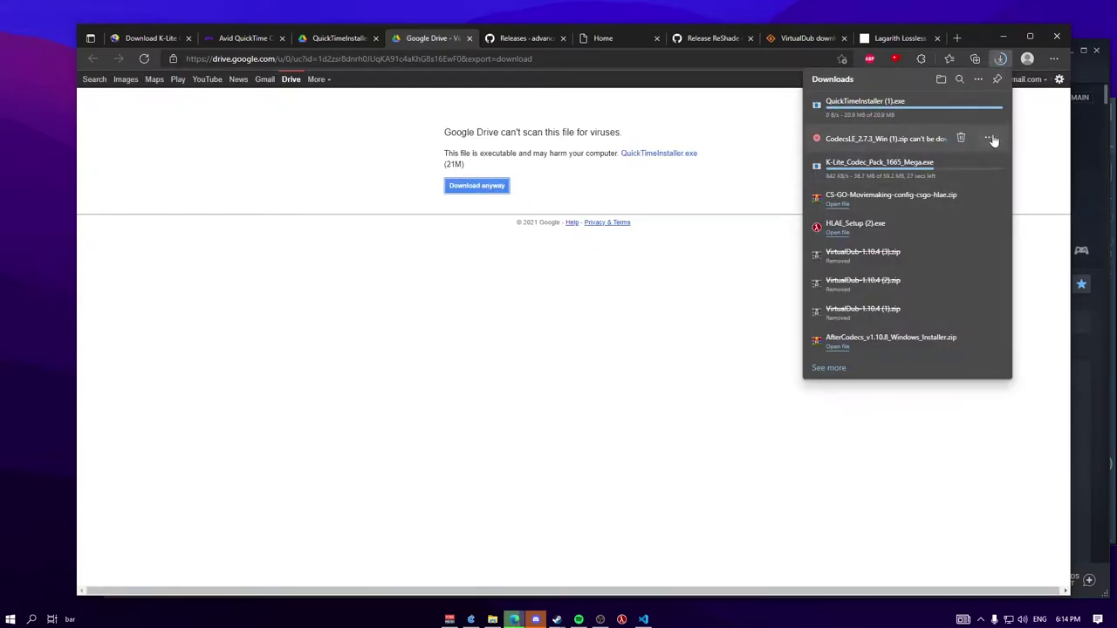
Step: Keep the blocked CodecsLE_2.7.3_Win (1).zip download
{"action": "left_click", "coordinate": [990, 138]}
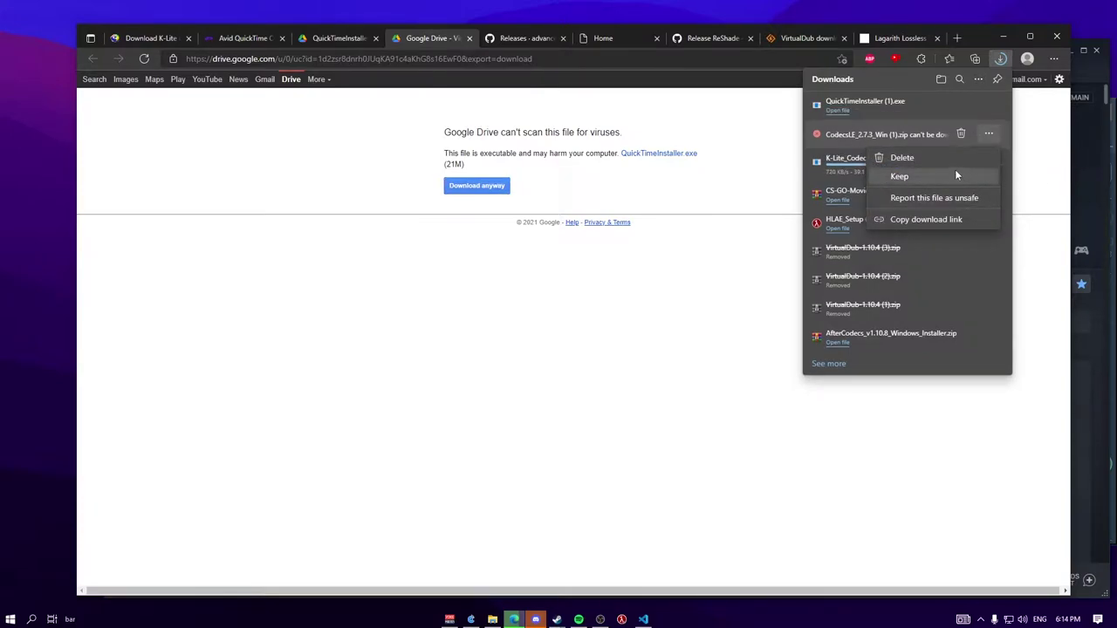
{"action": "left_click", "coordinate": [955, 175]}
{"action": "left_click", "coordinate": [964, 193]}
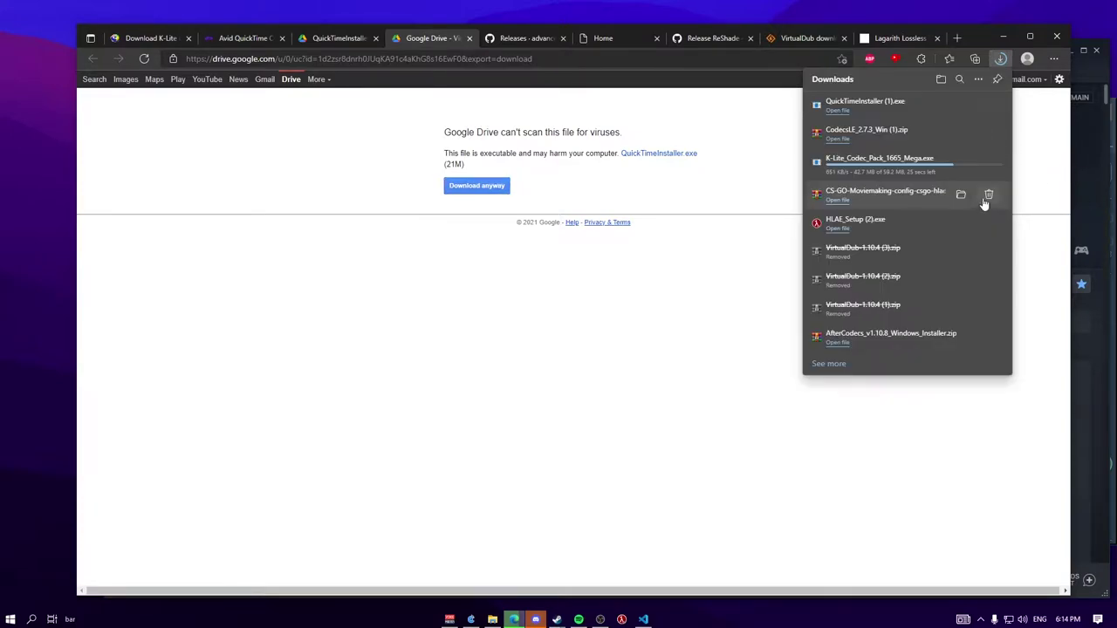
Step: Cancel the K-Lite download and delete the downloaded CodecsLE, CS-GO-Moviemaking-config and QuickTimeInstaller files
{"action": "left_click", "coordinate": [984, 161]}
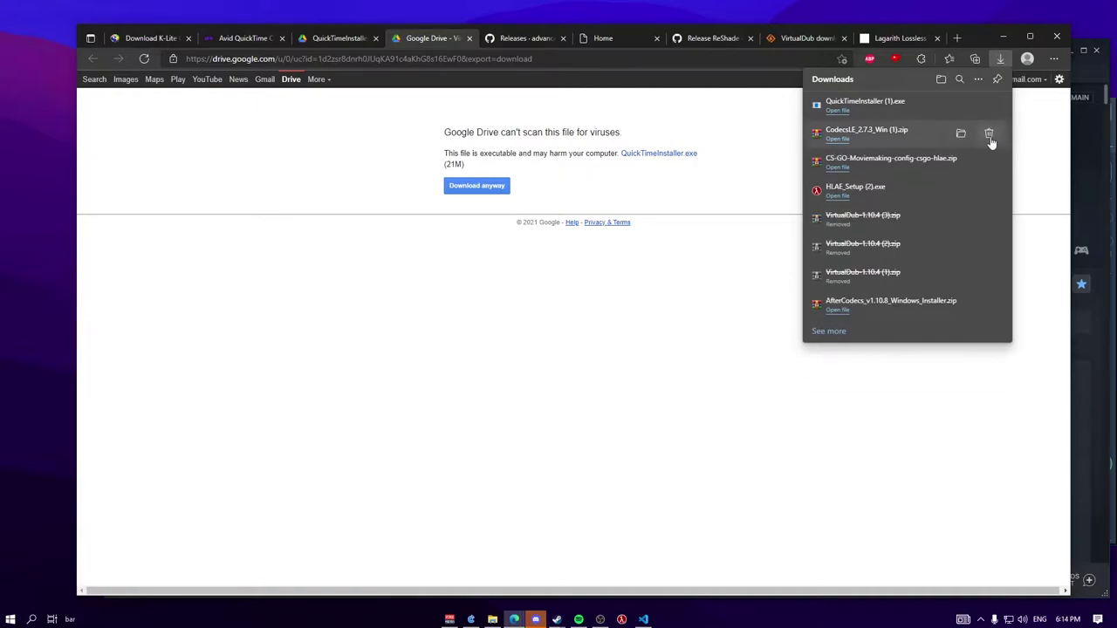
{"action": "left_click", "coordinate": [989, 136]}
{"action": "left_click", "coordinate": [988, 162]}
{"action": "left_click", "coordinate": [988, 104]}
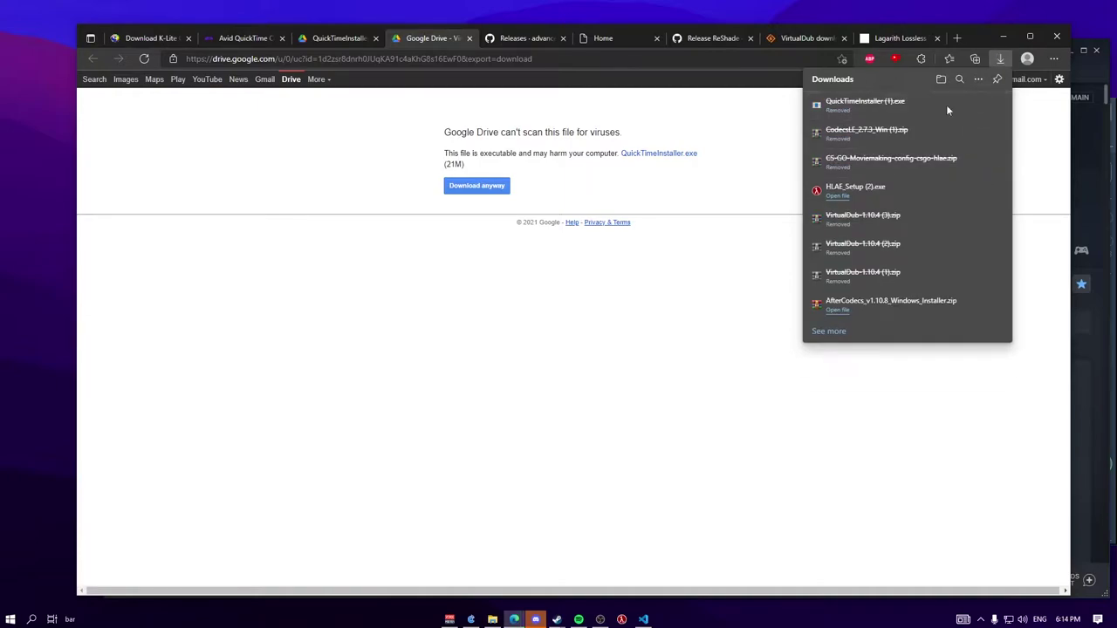
Step: Download nSkinz-advancedfx-0_1_13.zip from the advancedfx/nSkinz releases page and open the archive
{"action": "left_click", "coordinate": [506, 38]}
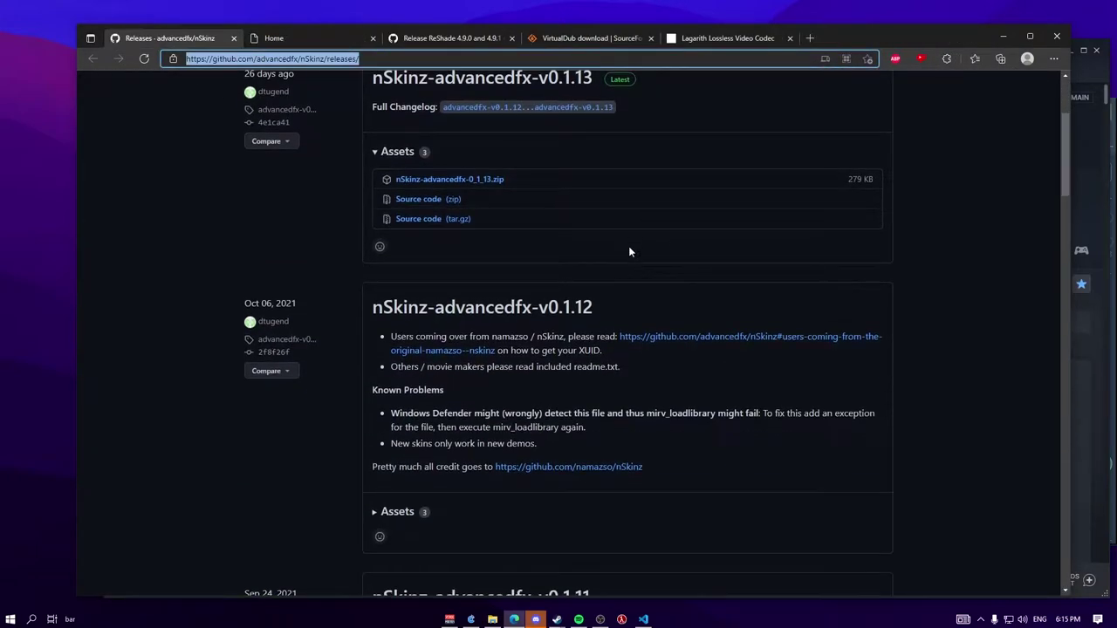
{"action": "scroll", "coordinate": [628, 246], "scroll_direction": "up", "scroll_amount": 3}
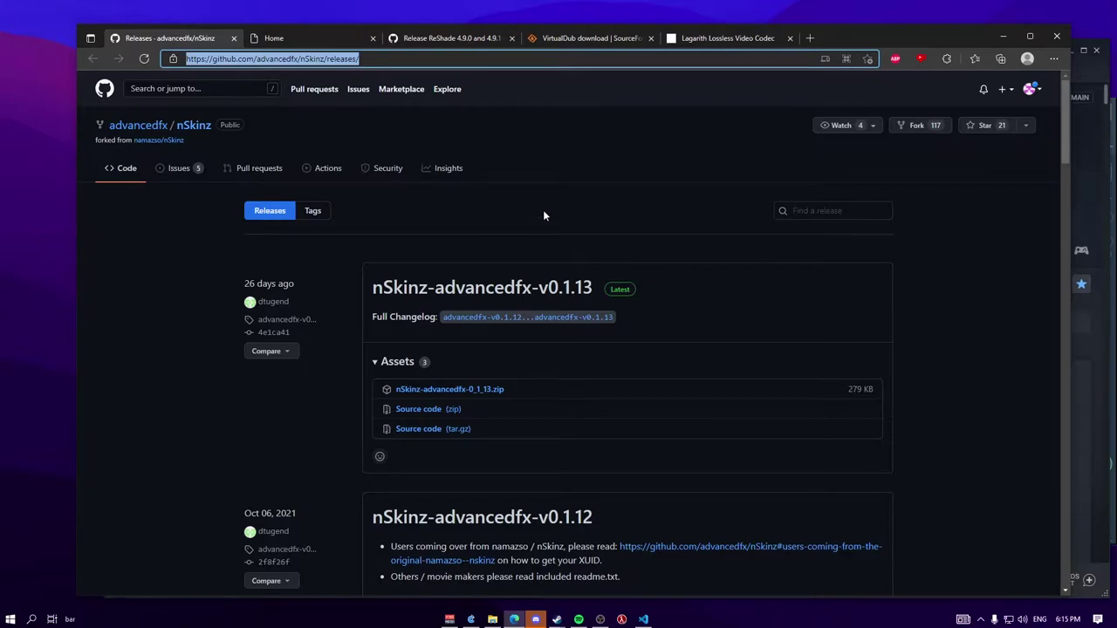
{"action": "scroll", "coordinate": [550, 252], "scroll_direction": "down", "scroll_amount": 8}
{"action": "scroll", "coordinate": [477, 228], "scroll_direction": "up", "scroll_amount": 3}
{"action": "scroll", "coordinate": [478, 228], "scroll_direction": "up", "scroll_amount": 5}
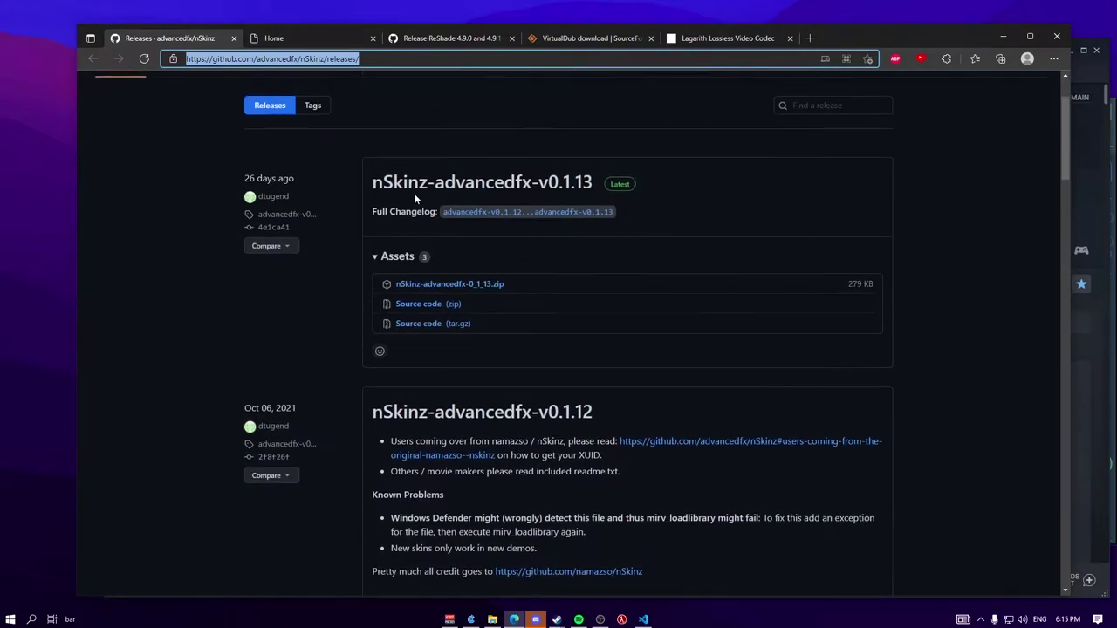
{"action": "left_click_drag", "start_coordinate": [413, 193], "coordinate": [501, 184]}
{"action": "left_click", "coordinate": [696, 199]}
{"action": "left_click_drag", "start_coordinate": [342, 159], "coordinate": [583, 186]}
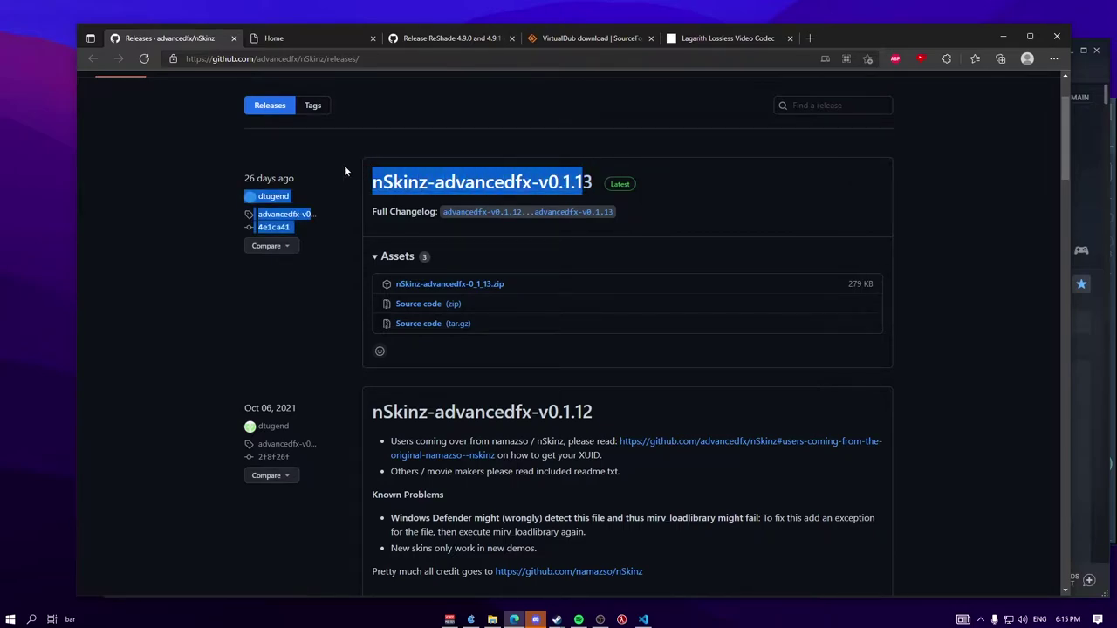
{"action": "left_click_drag", "start_coordinate": [344, 165], "coordinate": [523, 187]}
{"action": "left_click", "coordinate": [343, 157]}
{"action": "scroll", "coordinate": [451, 197], "scroll_direction": "down", "scroll_amount": 2}
{"action": "scroll", "coordinate": [451, 197], "scroll_direction": "up", "scroll_amount": 3}
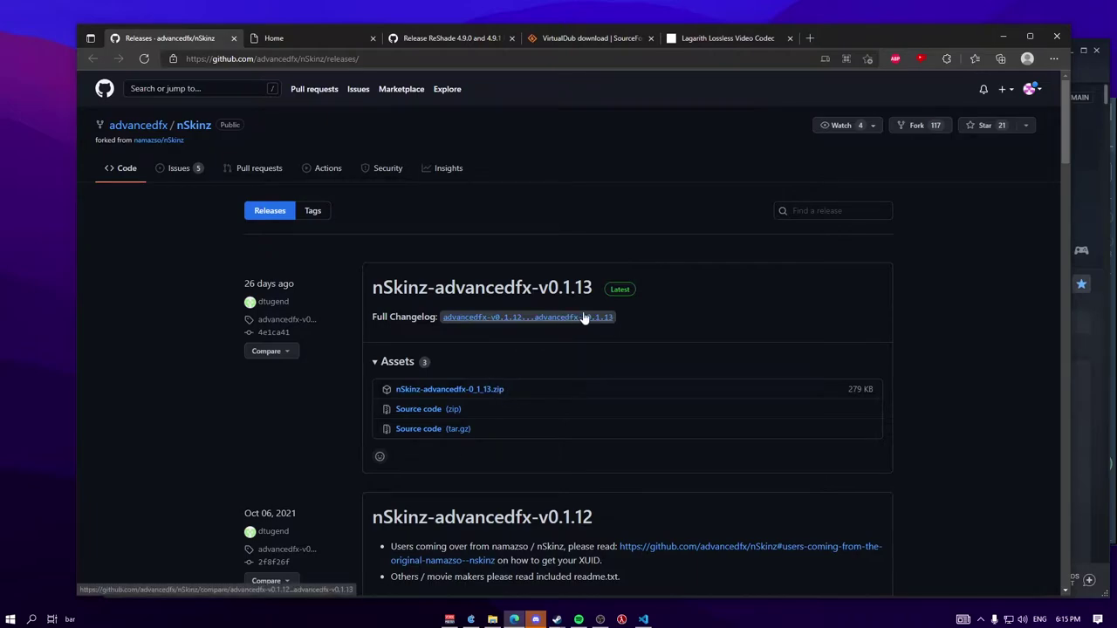
{"action": "left_click", "coordinate": [437, 389]}
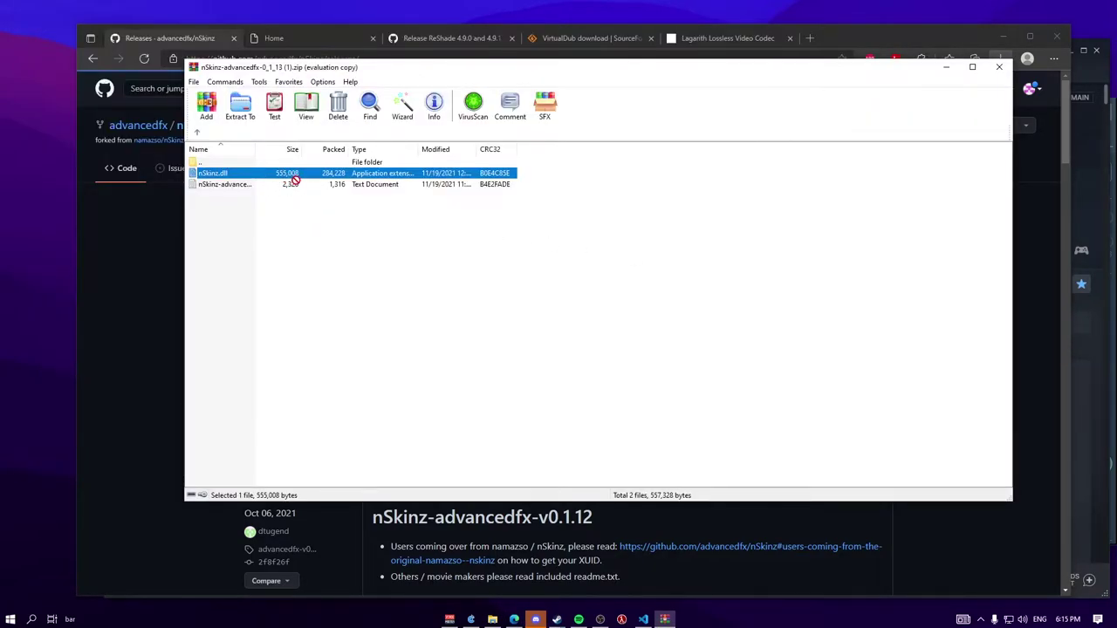
Step: Switch to File Explorer and open the HLAE folder under C:\Program Files (x86)
{"action": "left_click", "coordinate": [492, 619]}
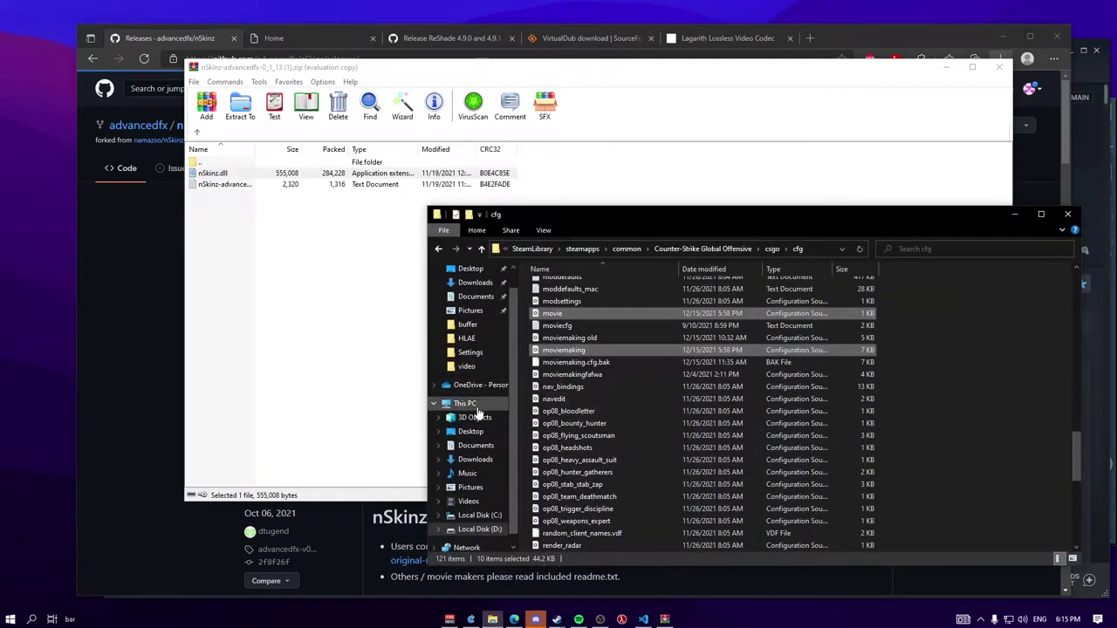
{"action": "left_click", "coordinate": [464, 404]}
{"action": "double_click", "coordinate": [574, 425]}
{"action": "double_click", "coordinate": [569, 328]}
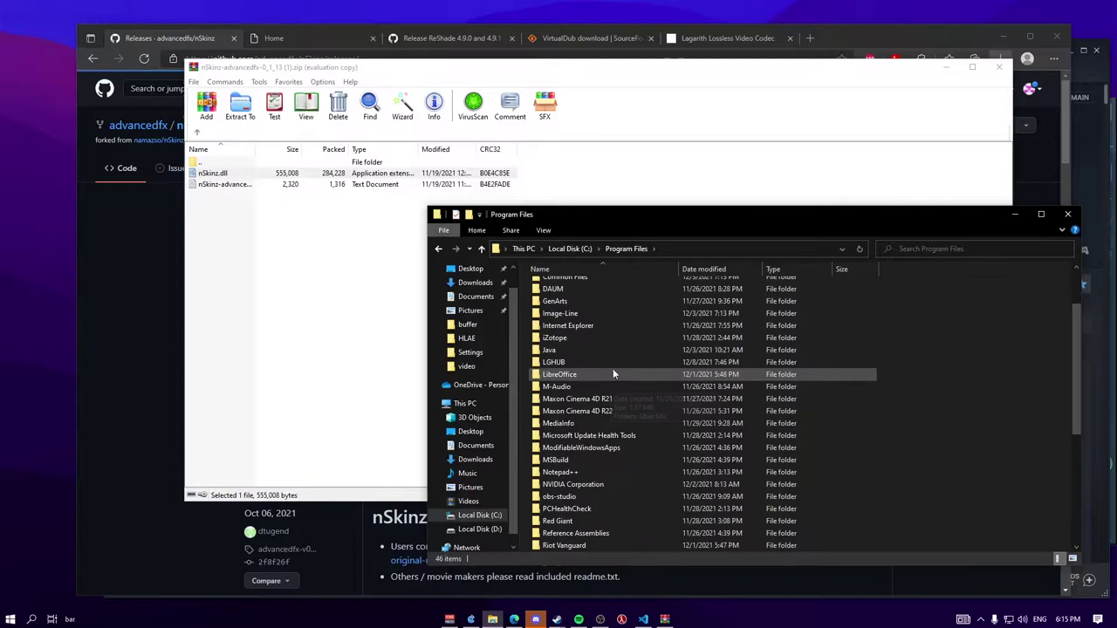
{"action": "left_click", "coordinate": [476, 516]}
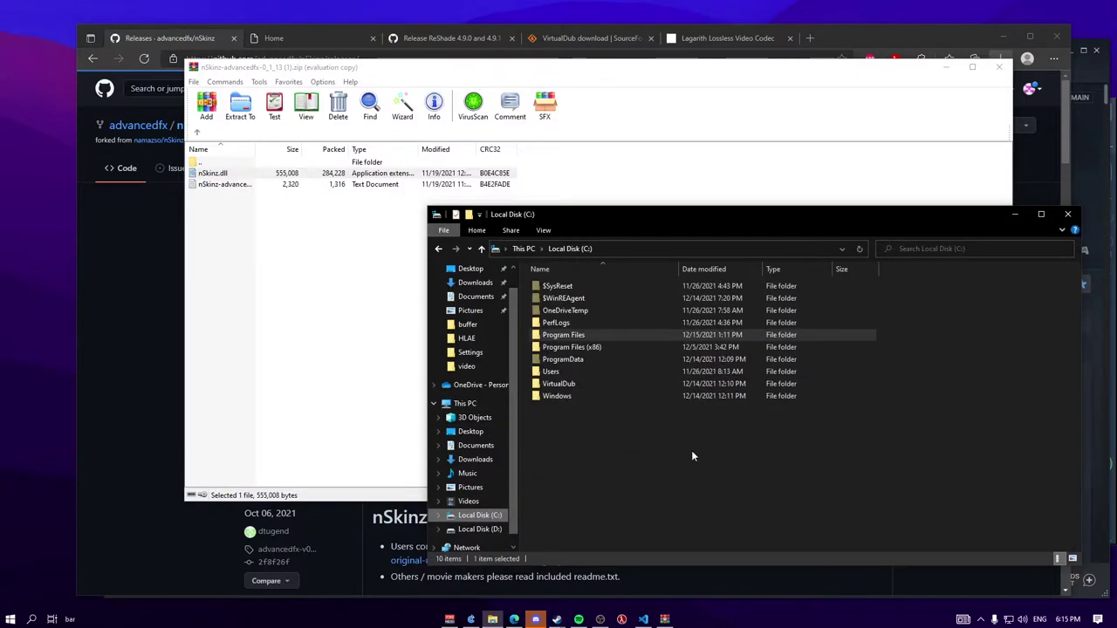
{"action": "double_click", "coordinate": [626, 347]}
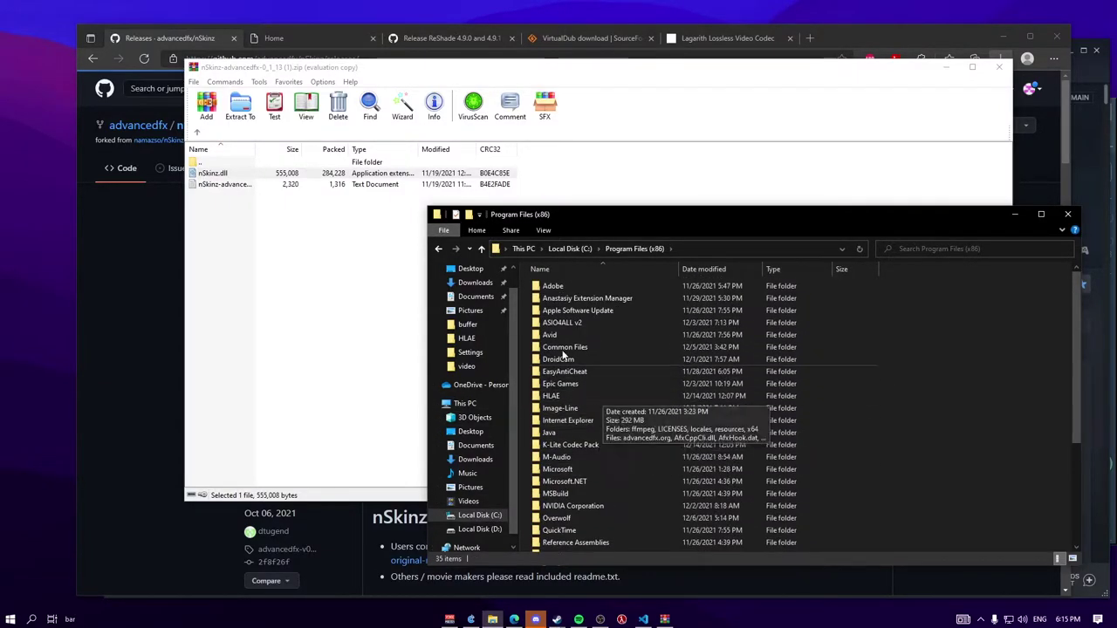
{"action": "double_click", "coordinate": [576, 395]}
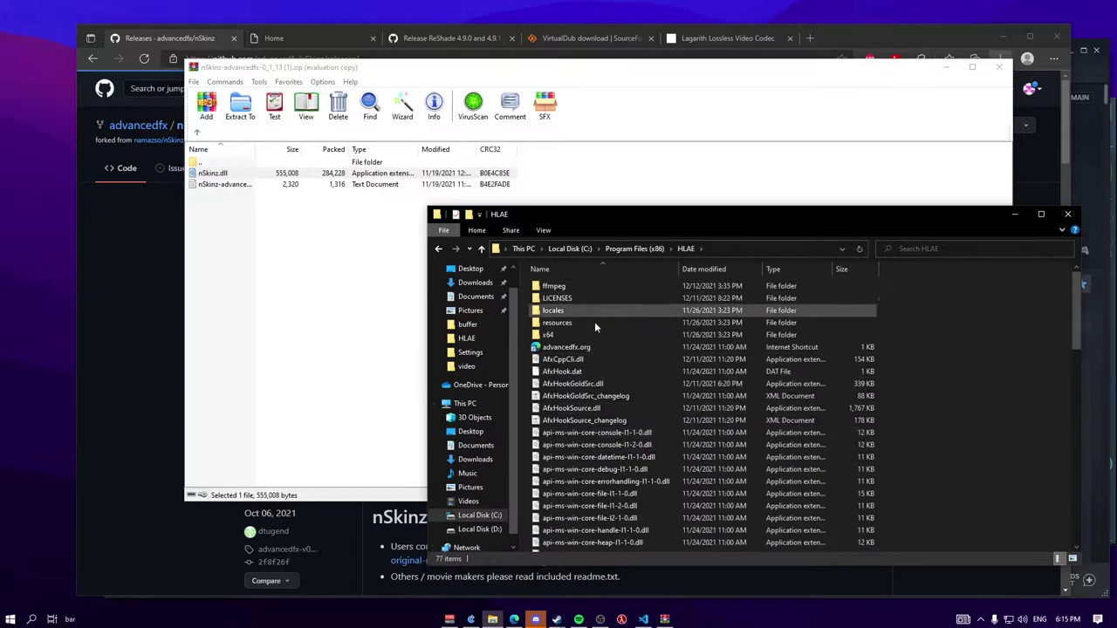
{"action": "scroll", "coordinate": [599, 321], "scroll_direction": "down", "scroll_amount": 5}
{"action": "scroll", "coordinate": [602, 366], "scroll_direction": "up", "scroll_amount": 5}
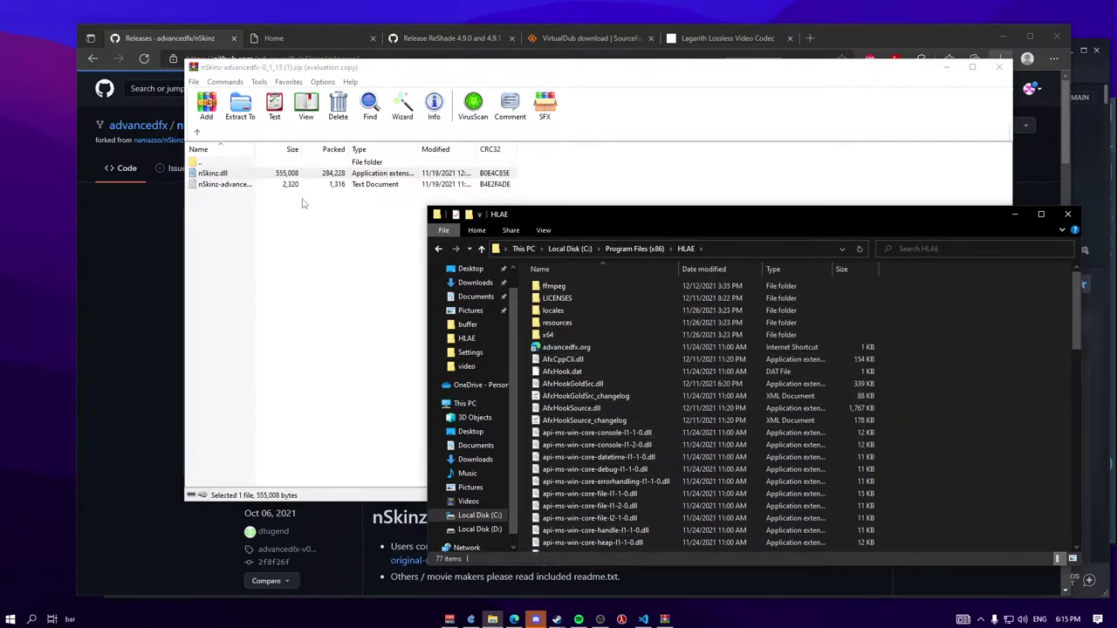
Step: Move nSkinz.dll from the archive into the HLAE folder, replacing the existing file with administrator permission, and minimize File Explorer
{"action": "left_click_drag", "start_coordinate": [288, 174], "coordinate": [454, 200]}
{"action": "left_click_drag", "start_coordinate": [1037, 472], "coordinate": [1039, 472]}
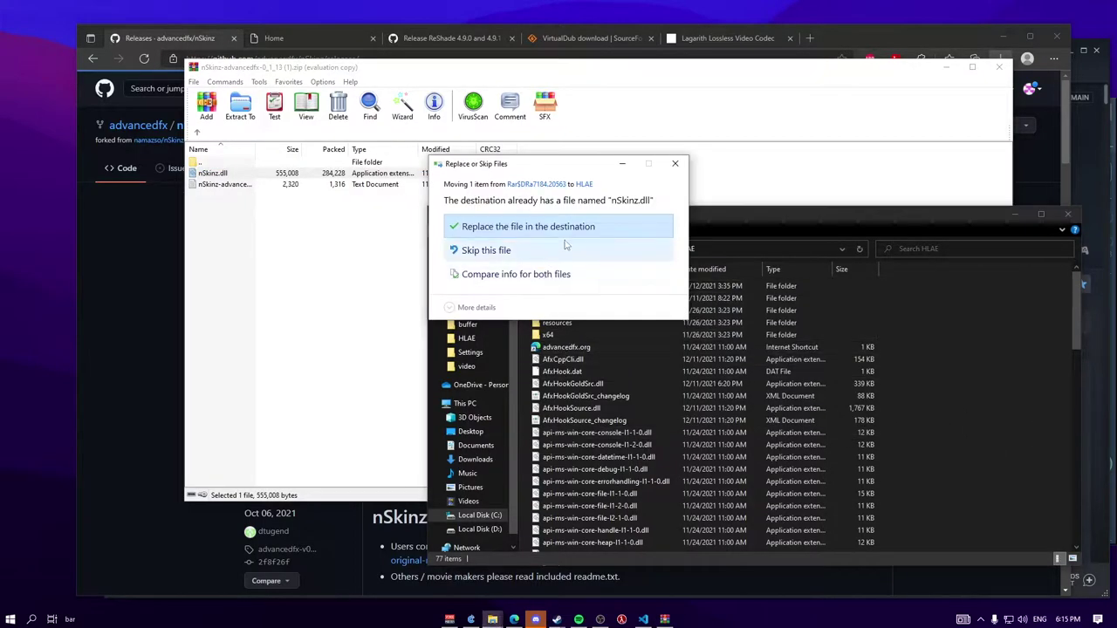
{"action": "left_click", "coordinate": [623, 223]}
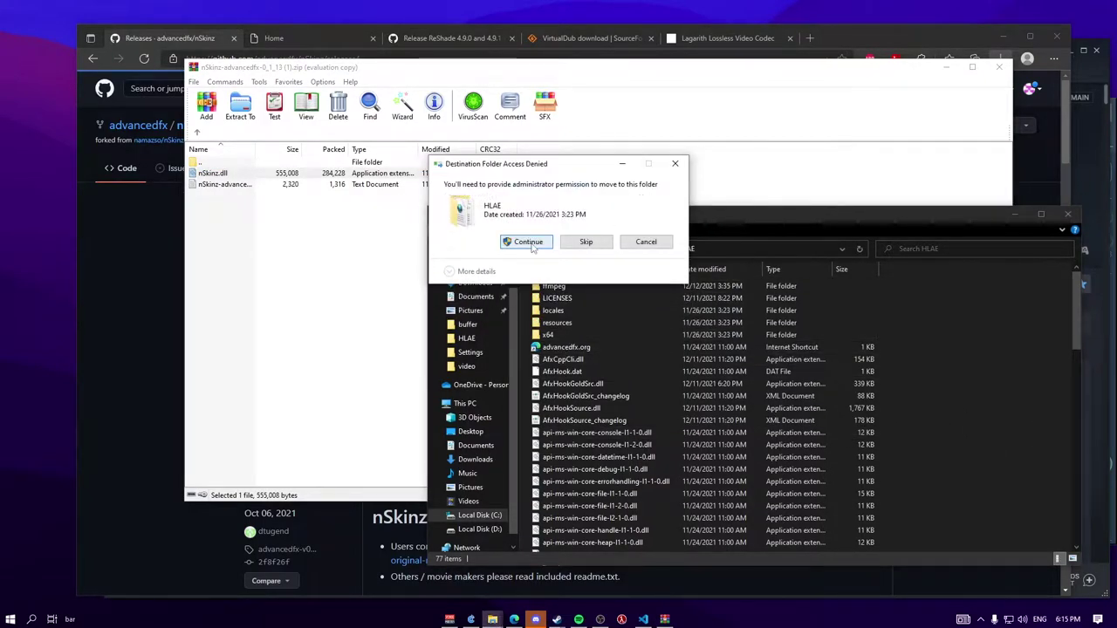
{"action": "left_click", "coordinate": [528, 240]}
{"action": "scroll", "coordinate": [767, 317], "scroll_direction": "down", "scroll_amount": 15}
{"action": "left_click", "coordinate": [492, 251]}
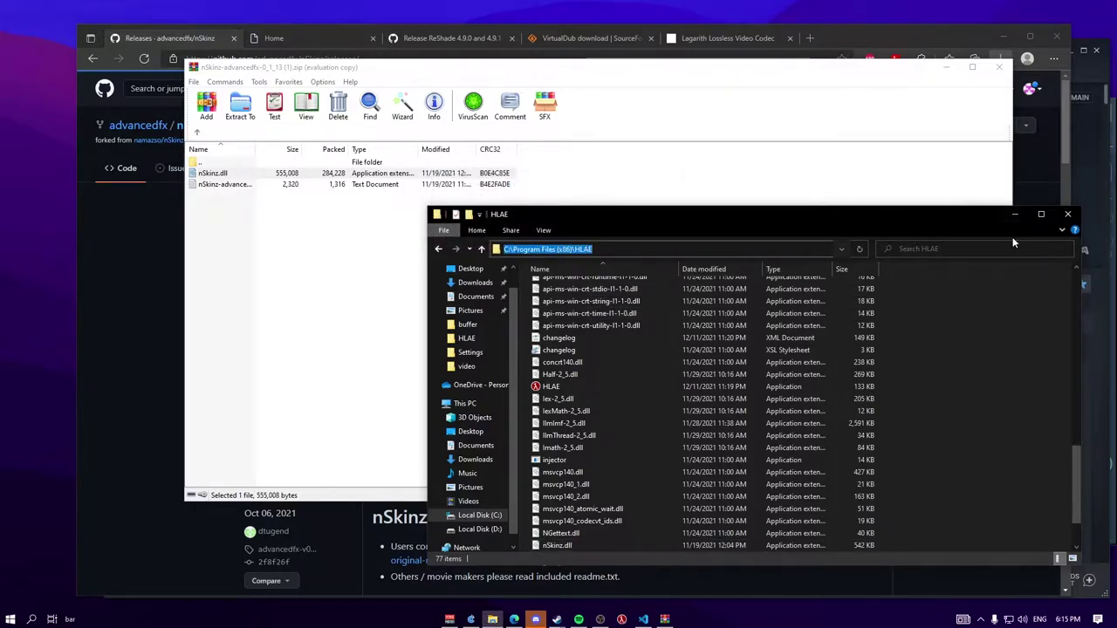
{"action": "left_click", "coordinate": [1015, 214]}
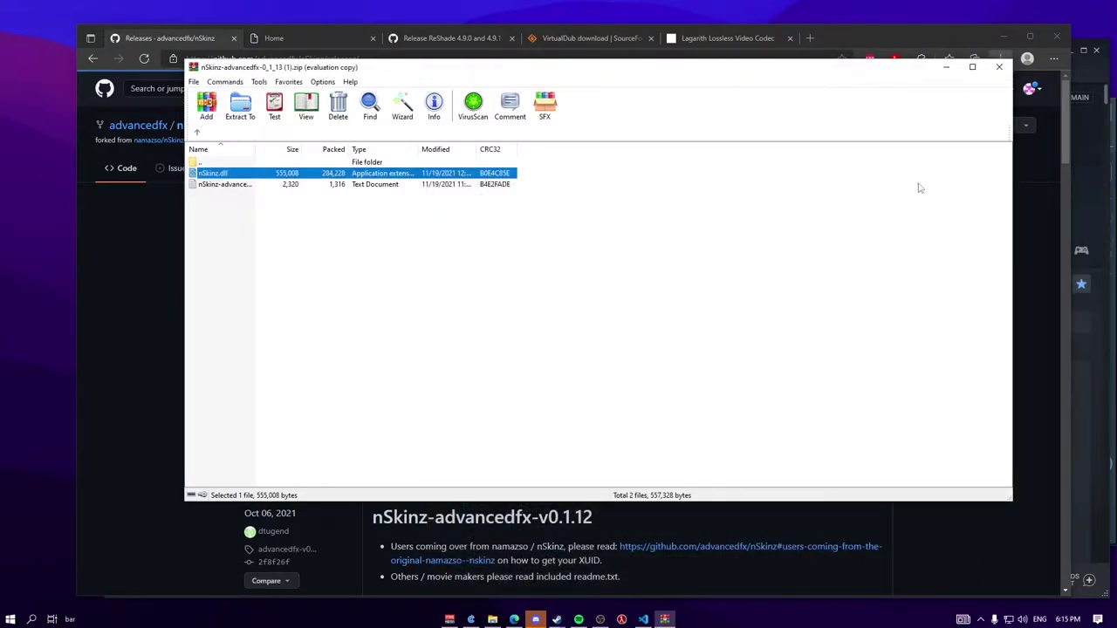
Step: Download ReShade 4.9.1 from reshade.me and keep the flagged ReShade_Setup_4.9.1 (1).exe file
{"action": "left_click", "coordinate": [273, 38]}
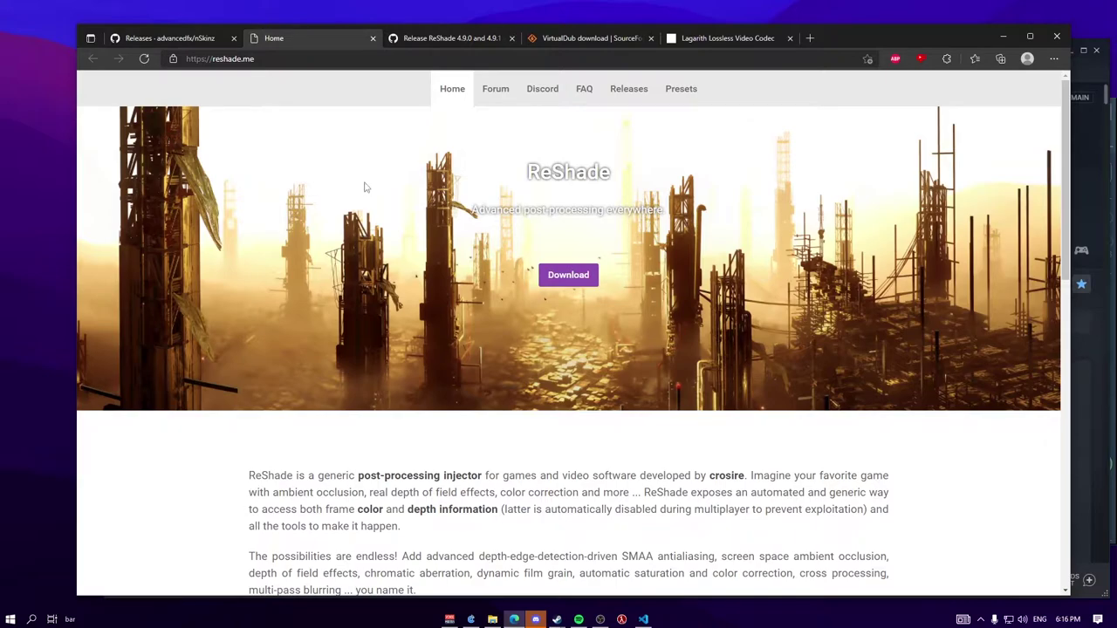
{"action": "scroll", "coordinate": [378, 192], "scroll_direction": "down", "scroll_amount": 3}
{"action": "scroll", "coordinate": [419, 210], "scroll_direction": "up", "scroll_amount": 3}
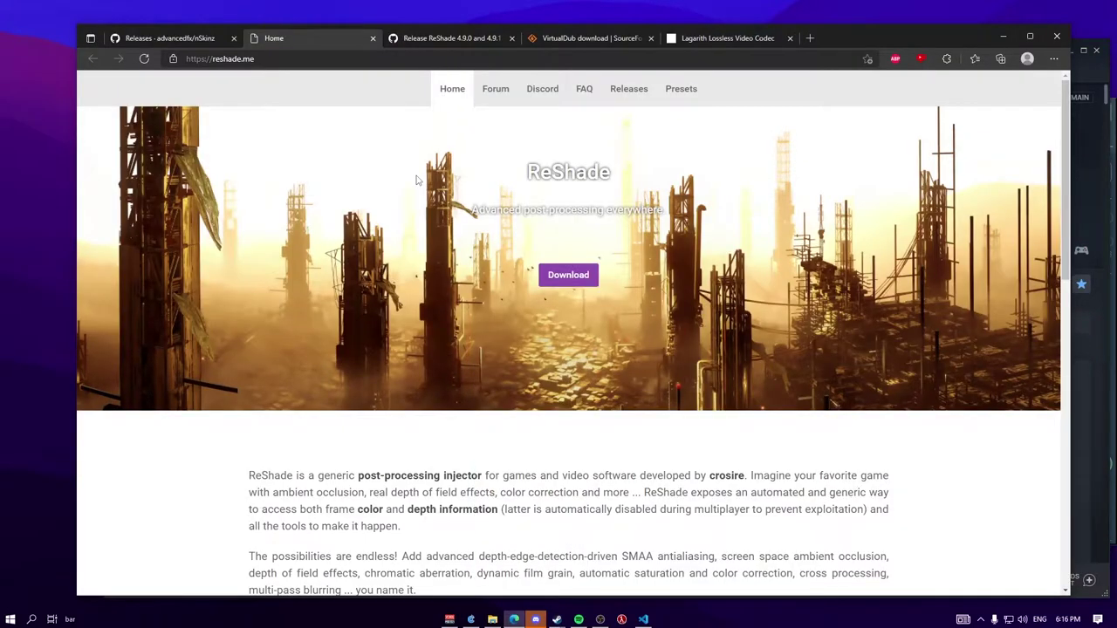
{"action": "left_click", "coordinate": [568, 274]}
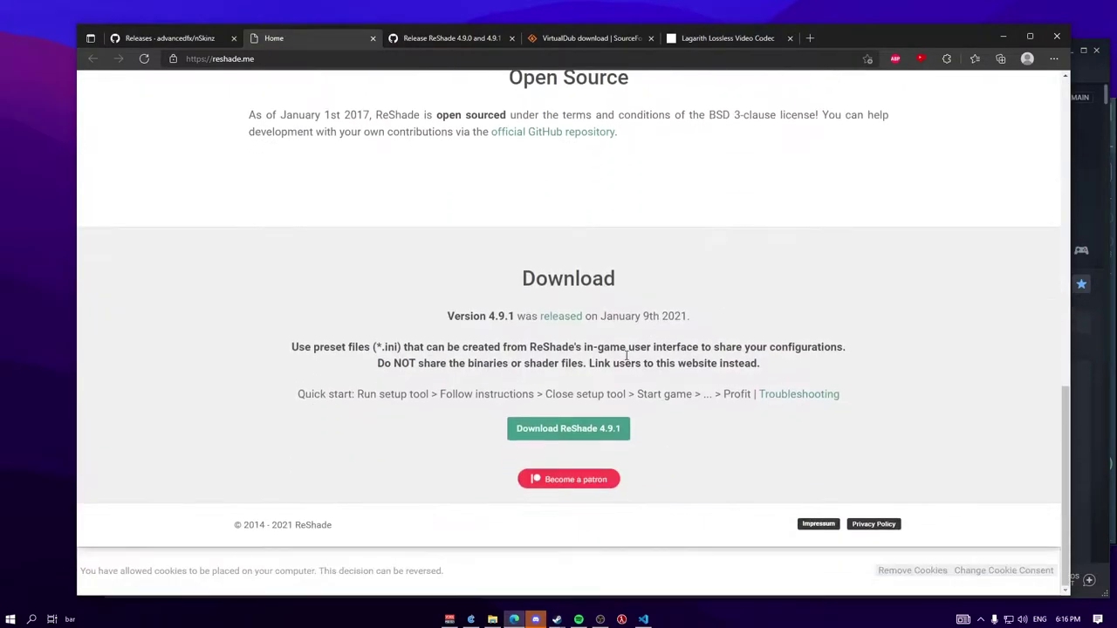
{"action": "left_click", "coordinate": [568, 428]}
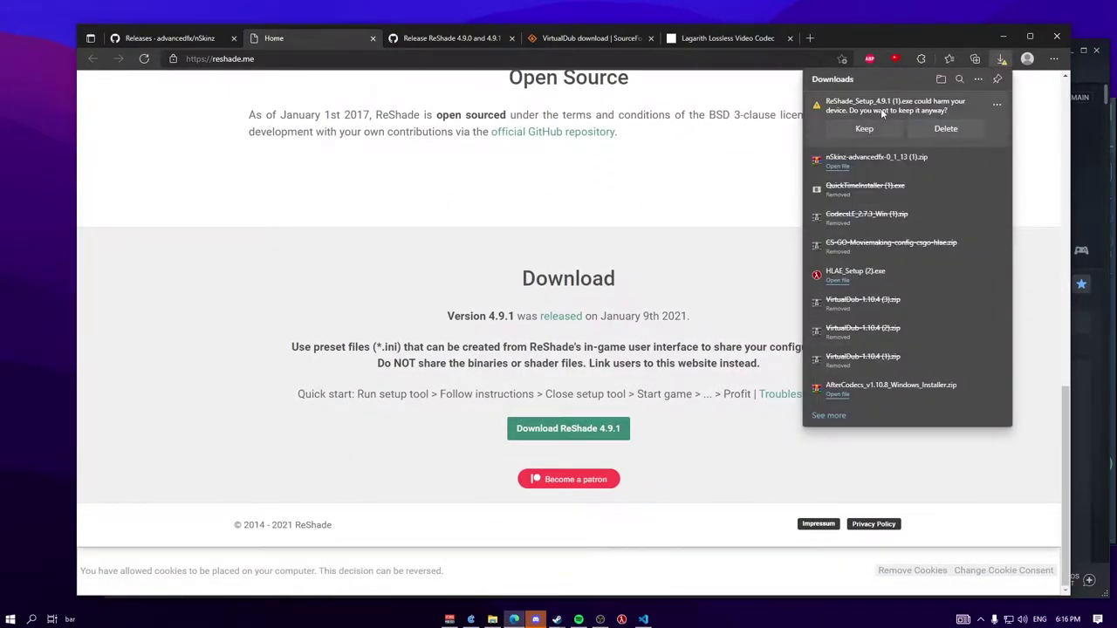
{"action": "left_click", "coordinate": [865, 129]}
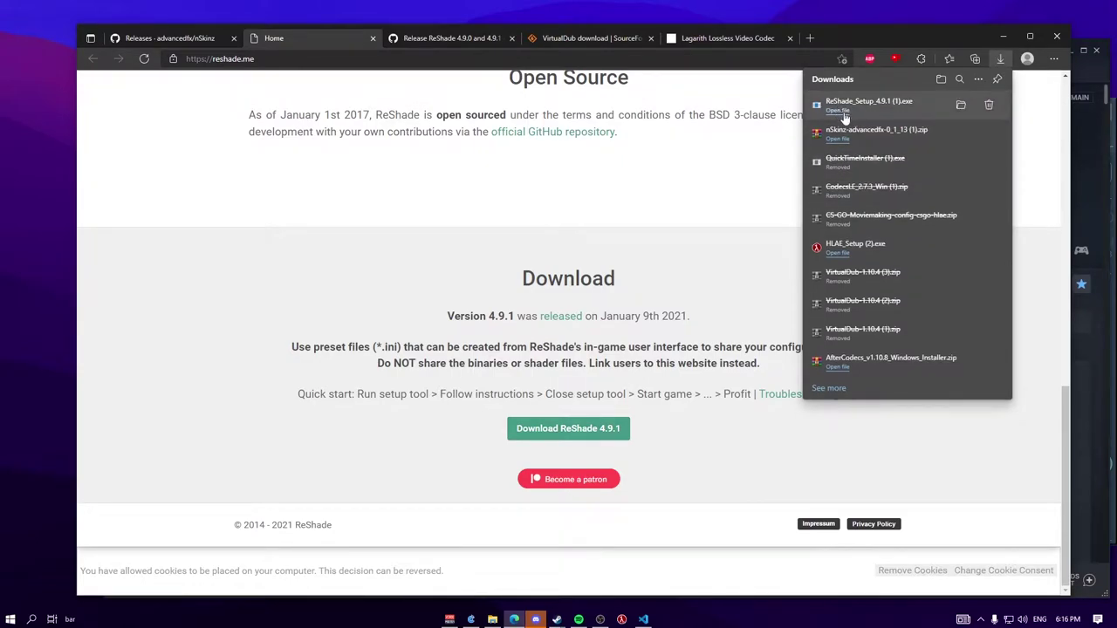
{"action": "left_click", "coordinate": [844, 111]}
Step: Download ReShade.4.9.1.Modded.exe from the Reshade-Unlocked release page on GitHub
{"action": "left_click", "coordinate": [454, 39]}
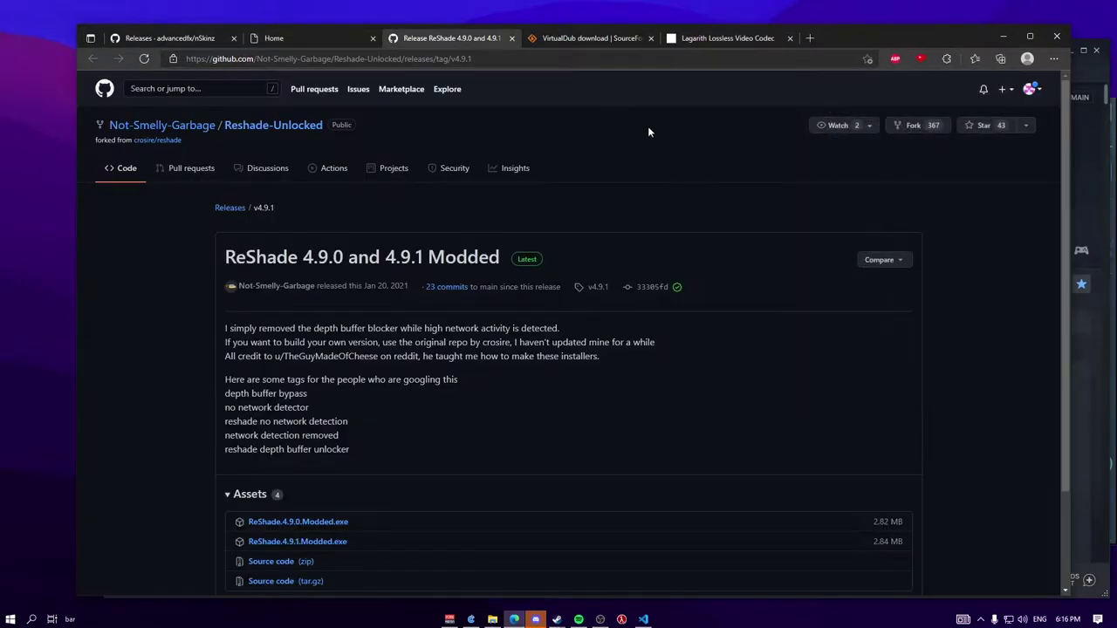
{"action": "left_click_drag", "start_coordinate": [235, 257], "coordinate": [400, 286]}
{"action": "scroll", "coordinate": [386, 302], "scroll_direction": "down", "scroll_amount": 2}
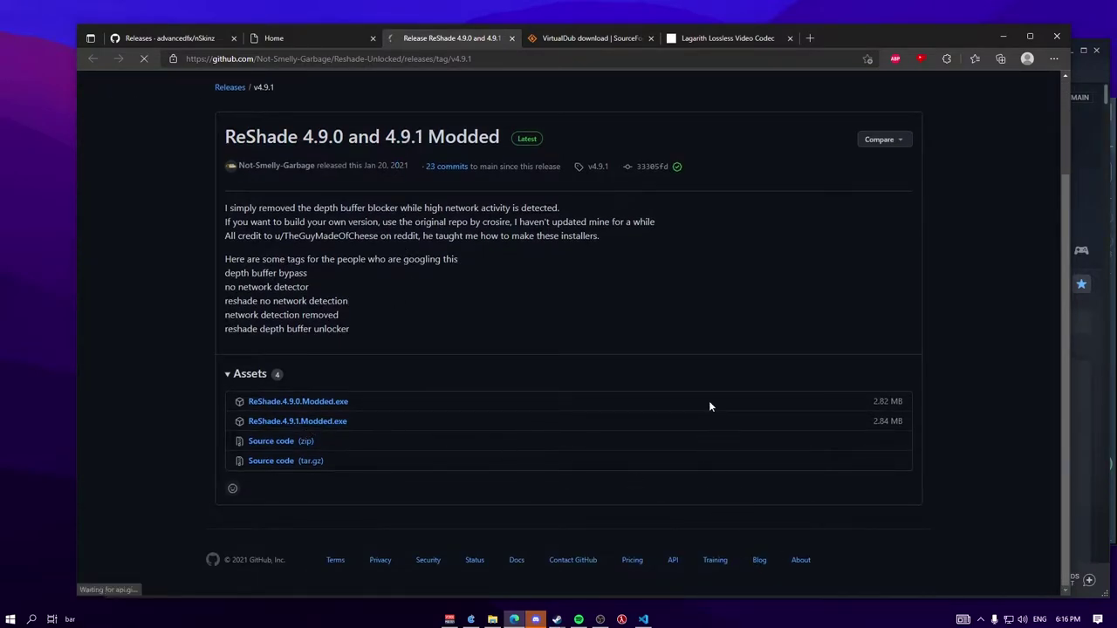
{"action": "key", "text": "ctrl+j"}
Step: Download VirtualDub 1.10.4 from SourceForge and the Lagarith Installer v1.3.27 from the Lagarith codec page
{"action": "left_click", "coordinate": [591, 38]}
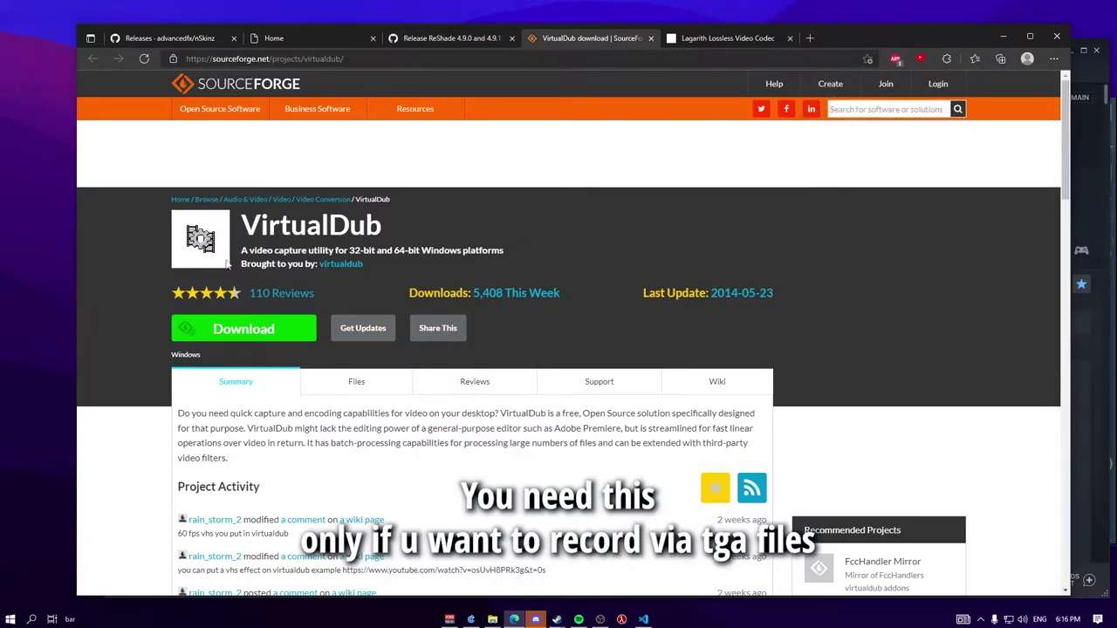
{"action": "left_click", "coordinate": [247, 333]}
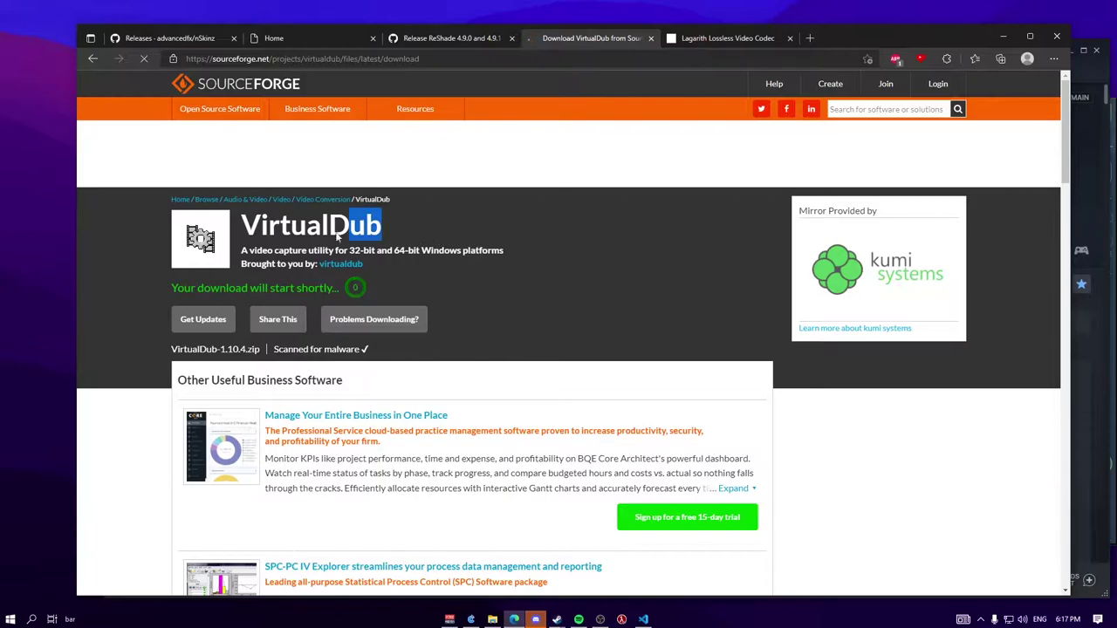
{"action": "left_click_drag", "start_coordinate": [337, 236], "coordinate": [242, 229]}
{"action": "left_click", "coordinate": [635, 111]}
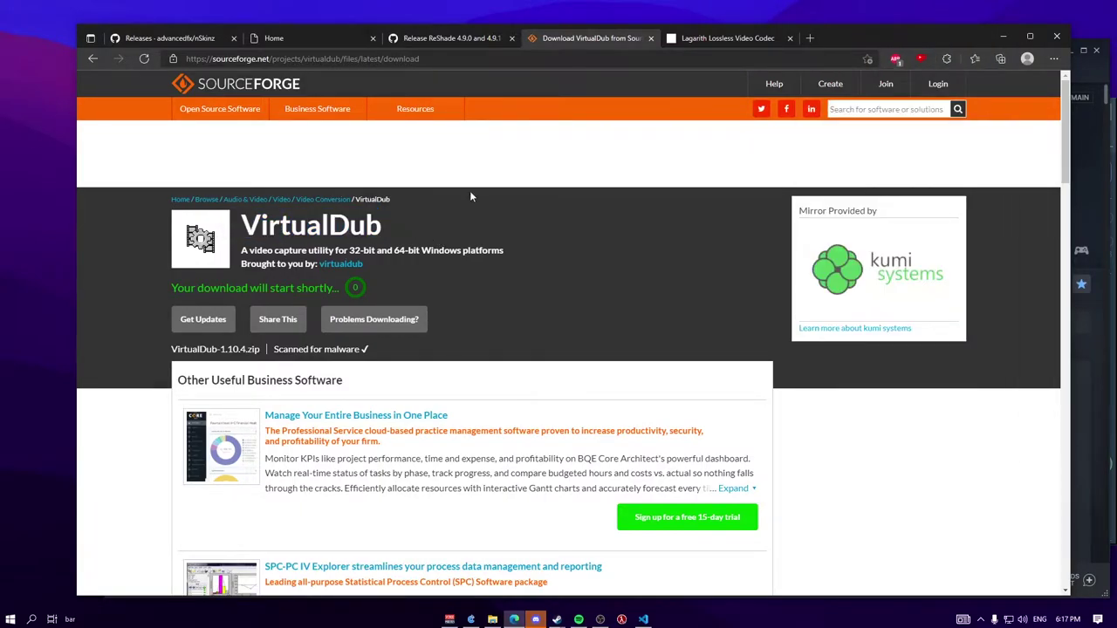
{"action": "left_click_drag", "start_coordinate": [470, 196], "coordinate": [291, 218]}
{"action": "left_click", "coordinate": [452, 226]}
{"action": "left_click_drag", "start_coordinate": [415, 233], "coordinate": [239, 229]}
{"action": "key", "text": "ctrl+Tab"}
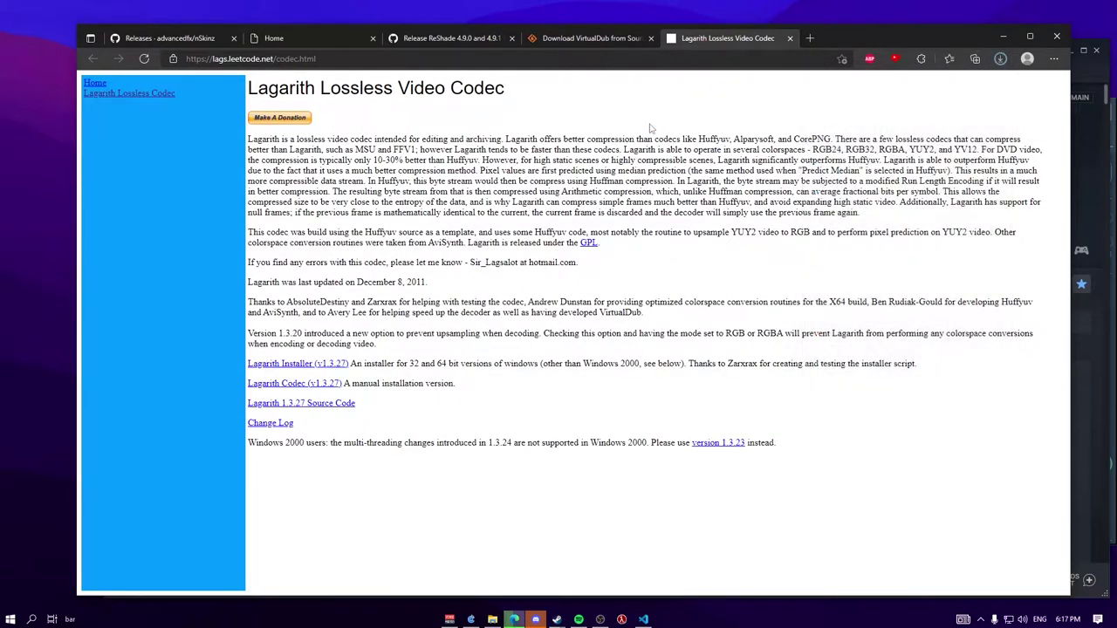
Step: Run the downloaded ReShade_Setup_4.9.1 (1).exe and open its game selection
{"action": "left_click", "coordinate": [1002, 59]}
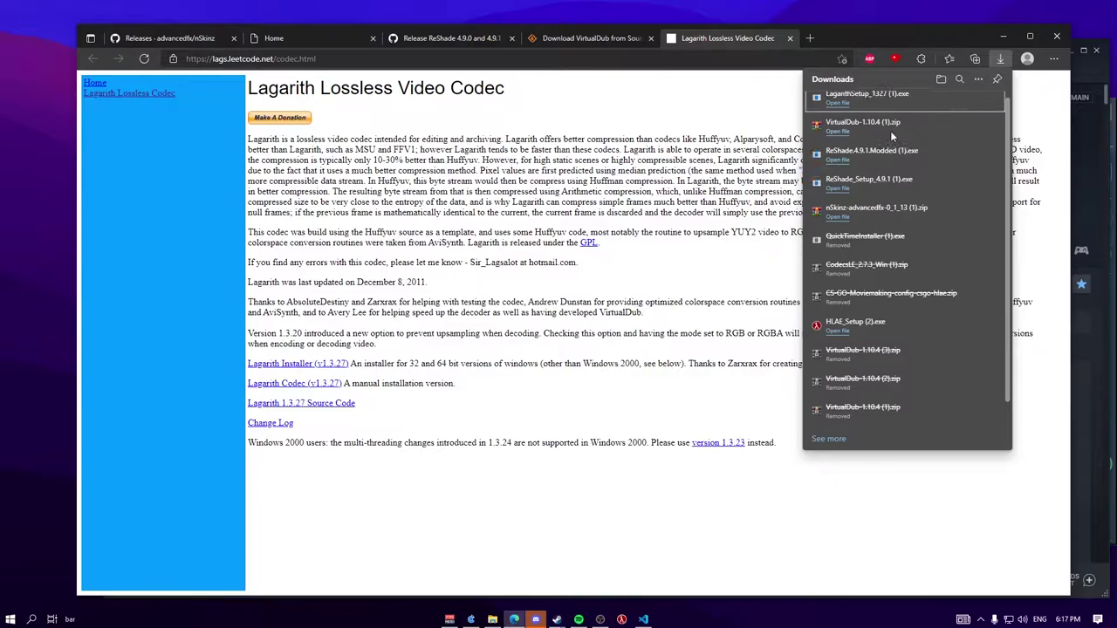
{"action": "left_click", "coordinate": [869, 188]}
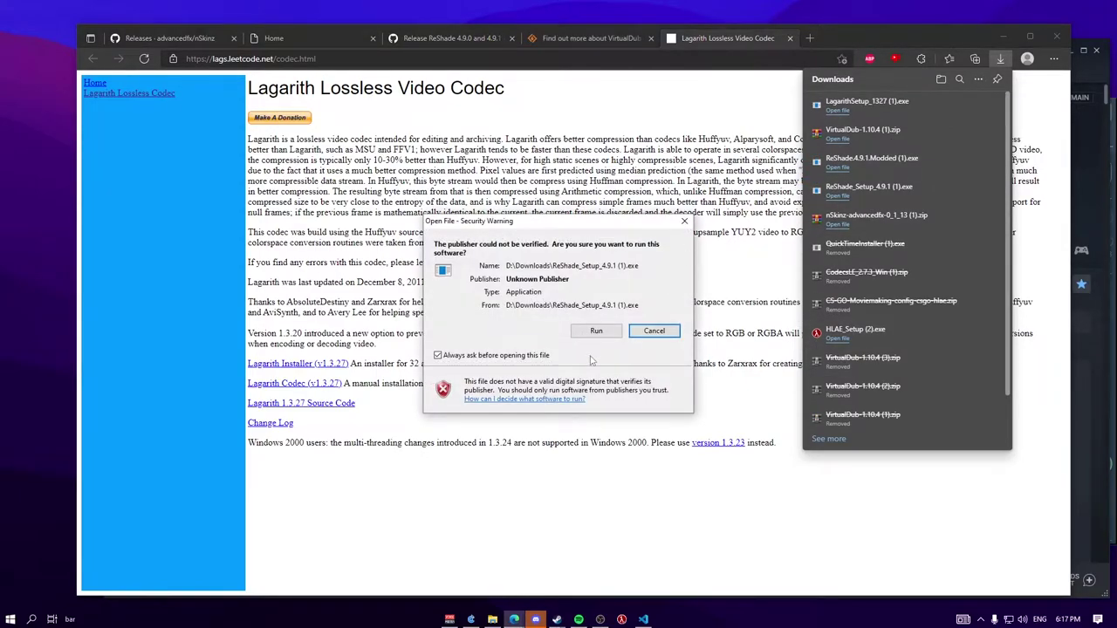
{"action": "left_click", "coordinate": [596, 332]}
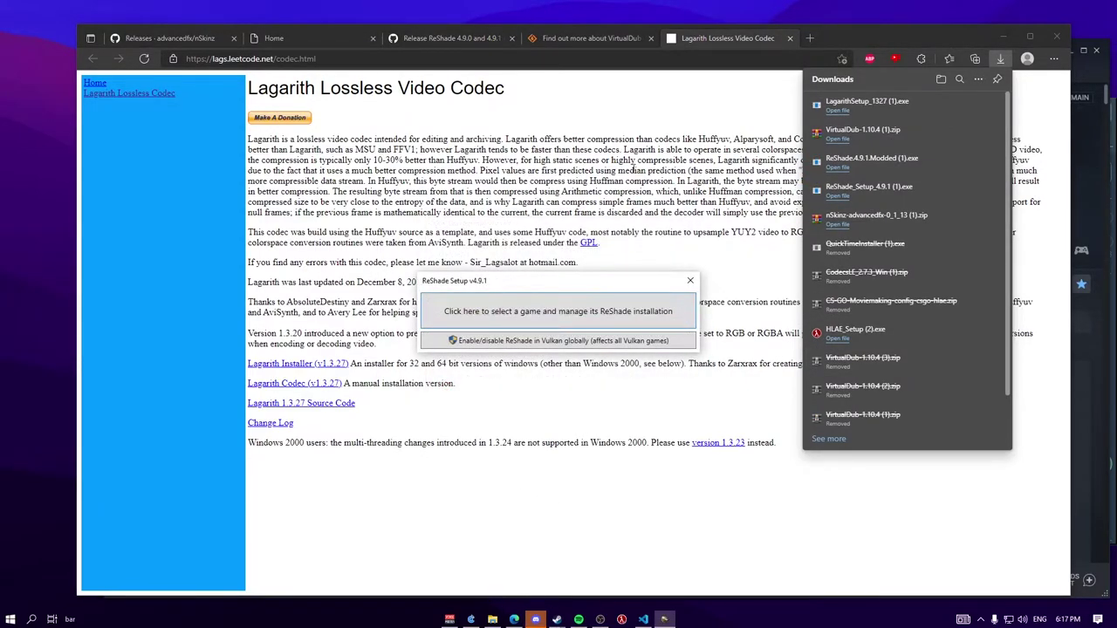
{"action": "left_click", "coordinate": [590, 309]}
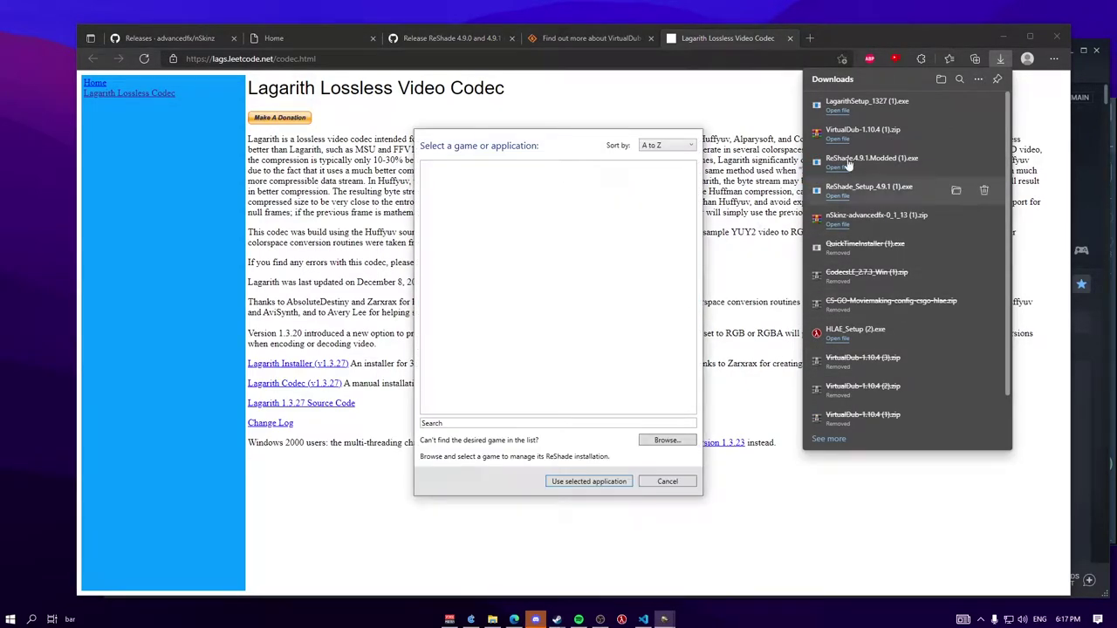
Step: Choose the csgo application from D:\SteamLibrary\steamapps\common\Counter-Strike Global Offensive as the game for ReShade
{"action": "left_click", "coordinate": [668, 440]}
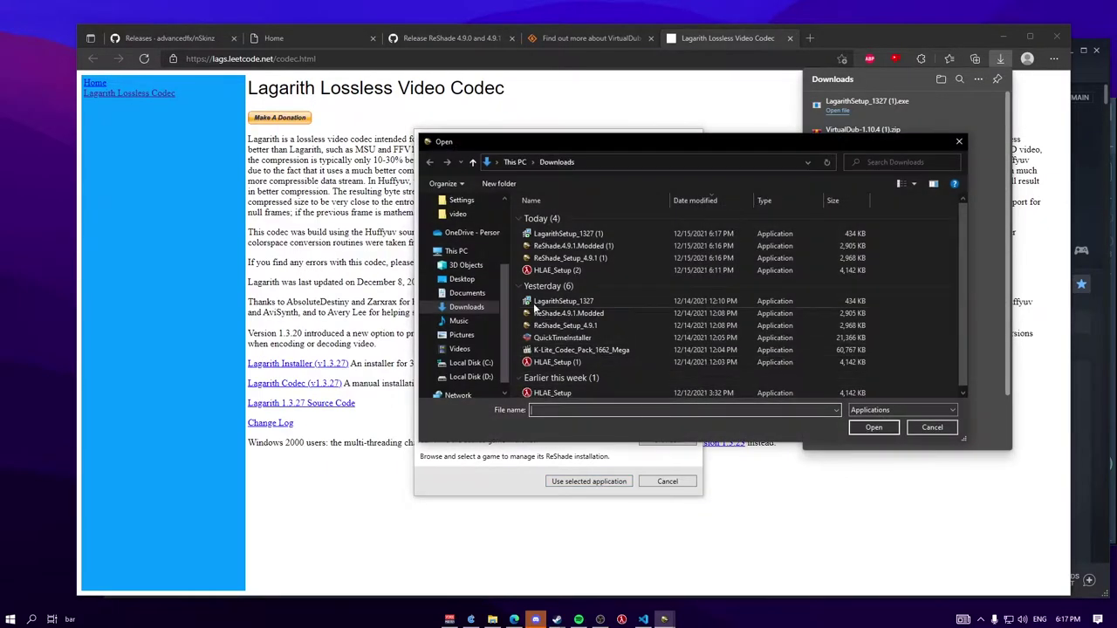
{"action": "left_click", "coordinate": [475, 376]}
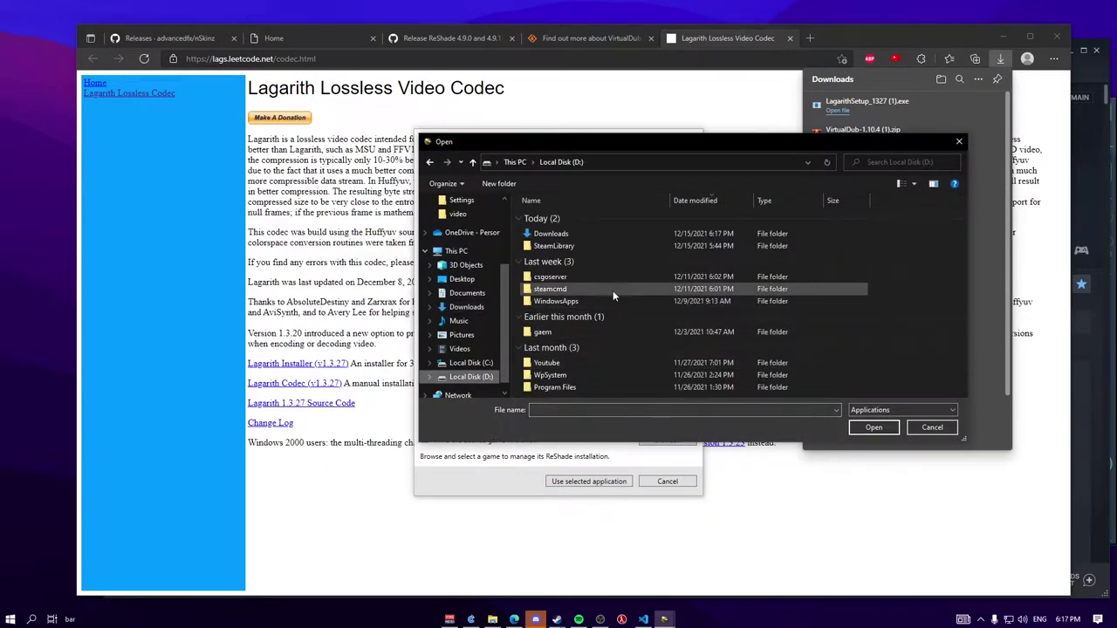
{"action": "double_click", "coordinate": [593, 249]}
{"action": "double_click", "coordinate": [607, 230]}
{"action": "double_click", "coordinate": [600, 216]}
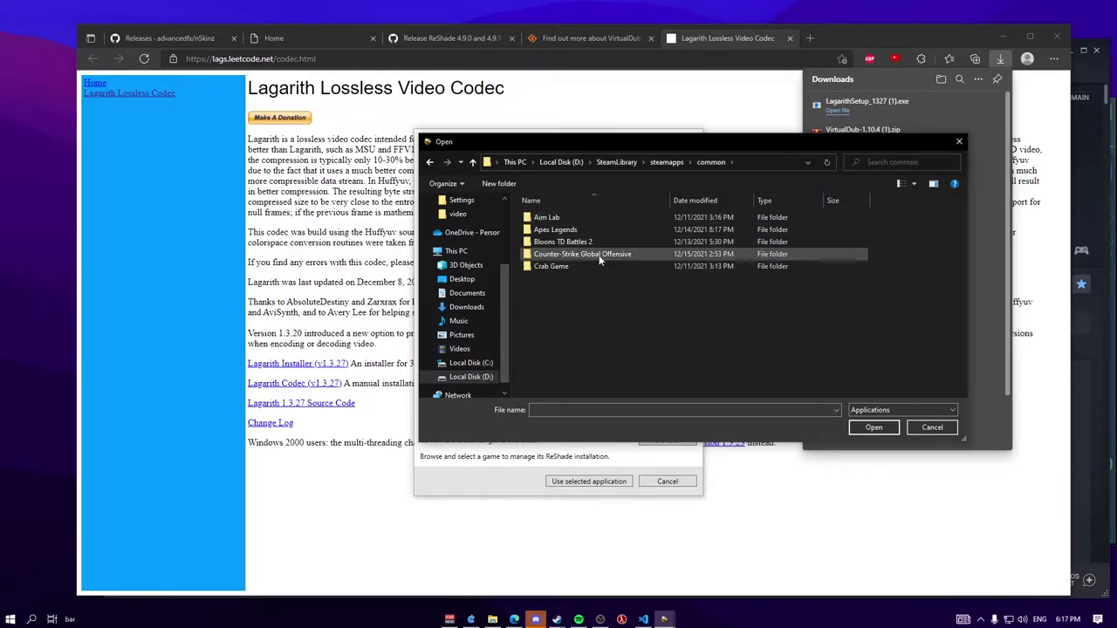
{"action": "double_click", "coordinate": [599, 254]}
{"action": "double_click", "coordinate": [590, 290]}
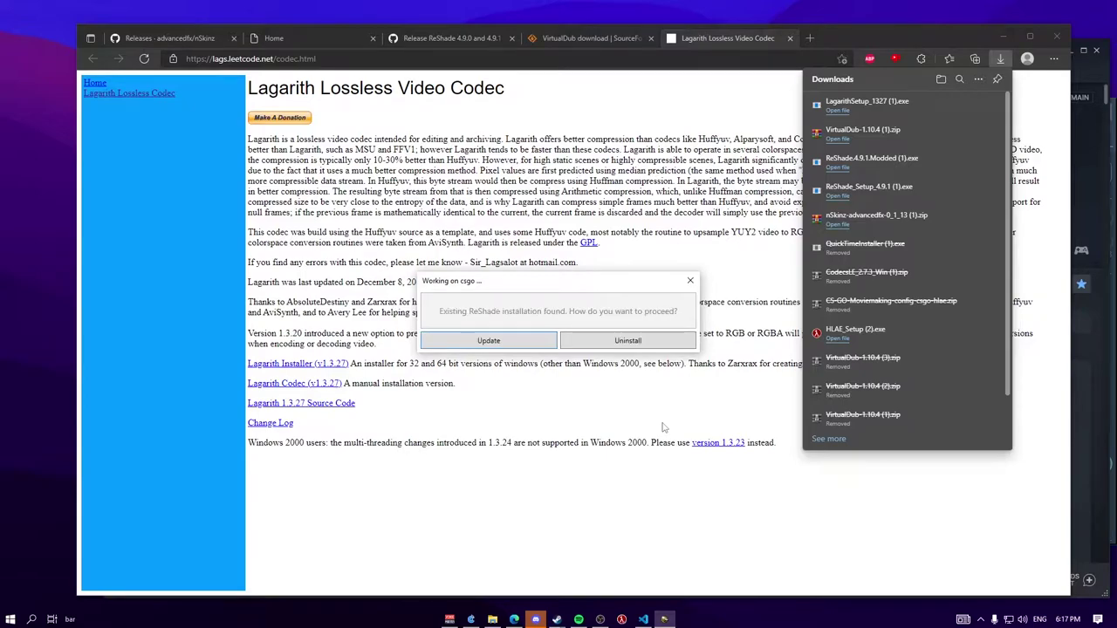
Step: Update the existing ReShade installation for csgo and install the preselected effect packages, including Standard effects
{"action": "left_click", "coordinate": [516, 345]}
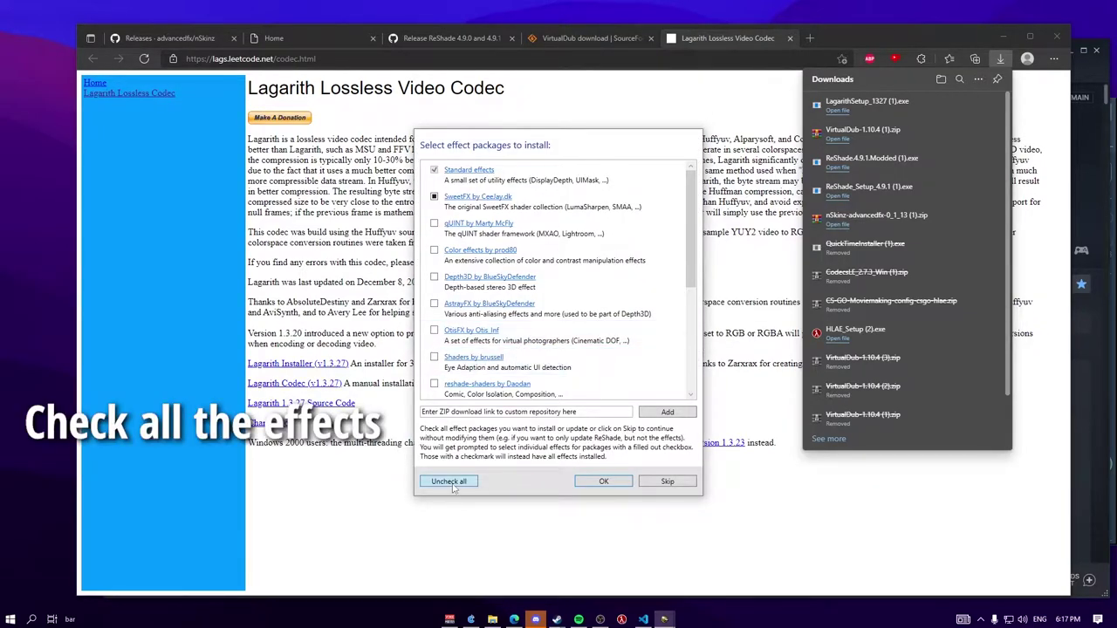
{"action": "left_click", "coordinate": [608, 485]}
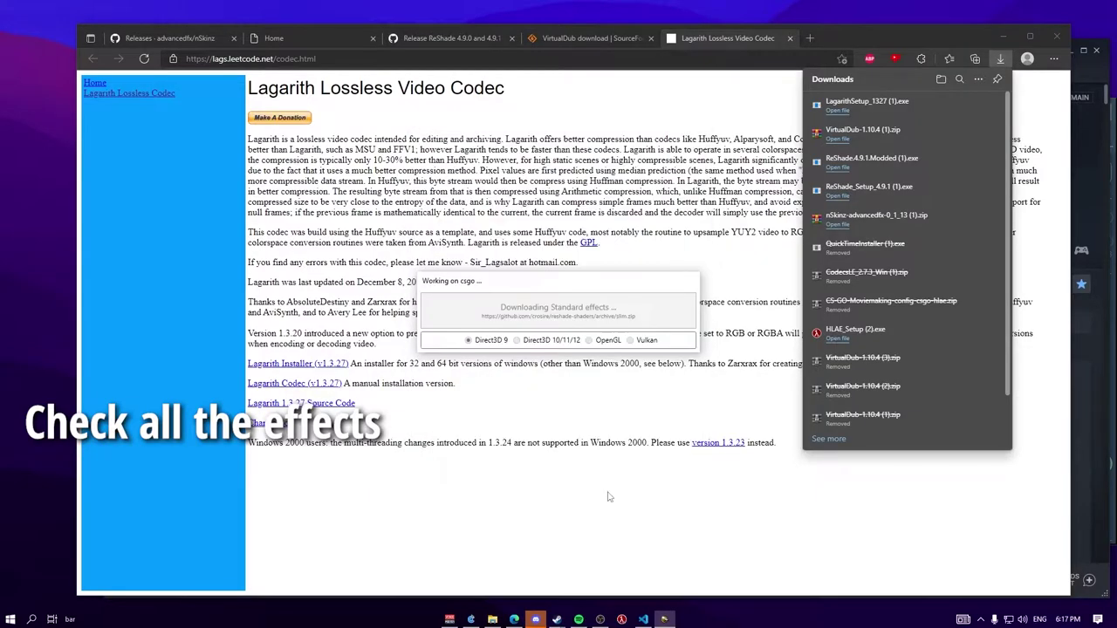
Step: Run the downloaded ReShade.4.9.1.Modded (1).exe and choose the csgo application from D:\SteamLibrary\steamapps\common\Counter-Strike Global Offensive as its game
{"action": "left_click", "coordinate": [870, 163]}
{"action": "left_click", "coordinate": [654, 331]}
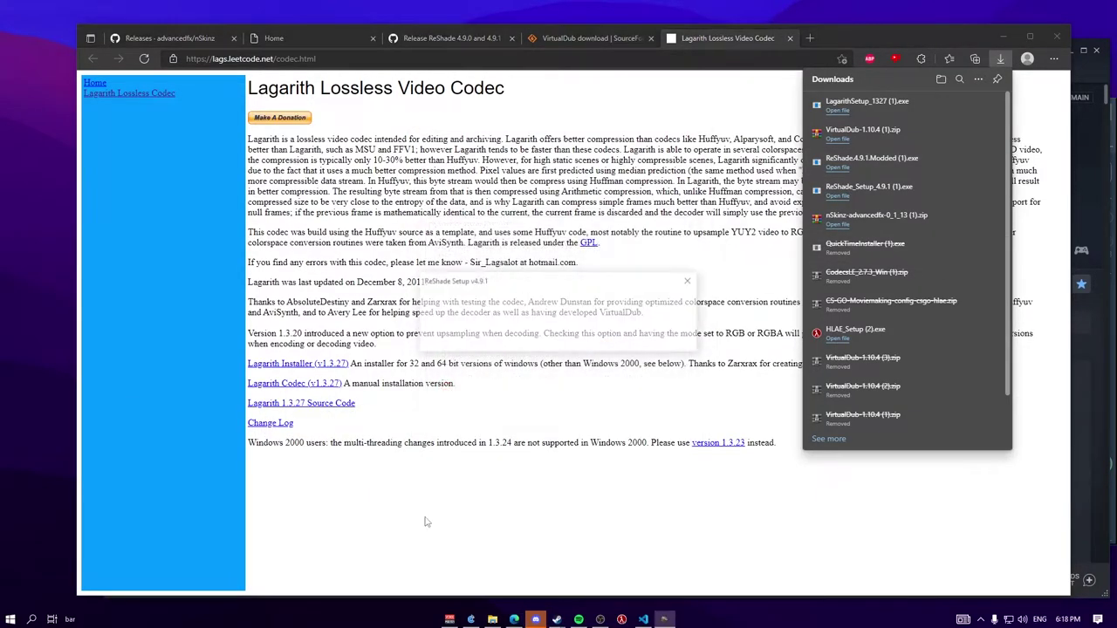
{"action": "left_click", "coordinate": [478, 323]}
{"action": "left_click", "coordinate": [666, 440]}
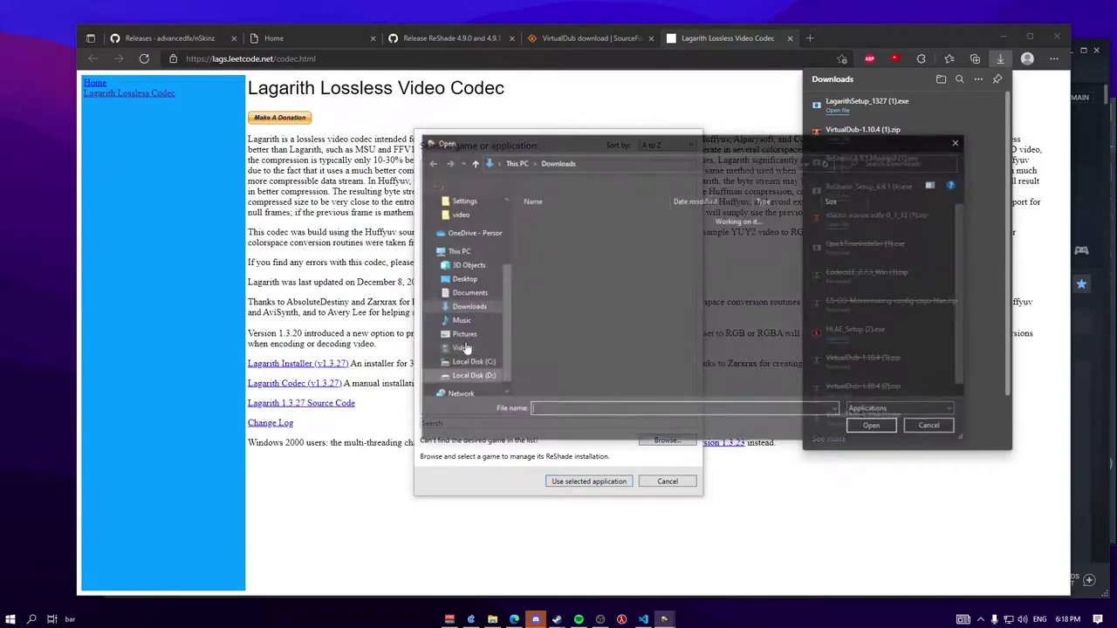
{"action": "left_click", "coordinate": [471, 362]}
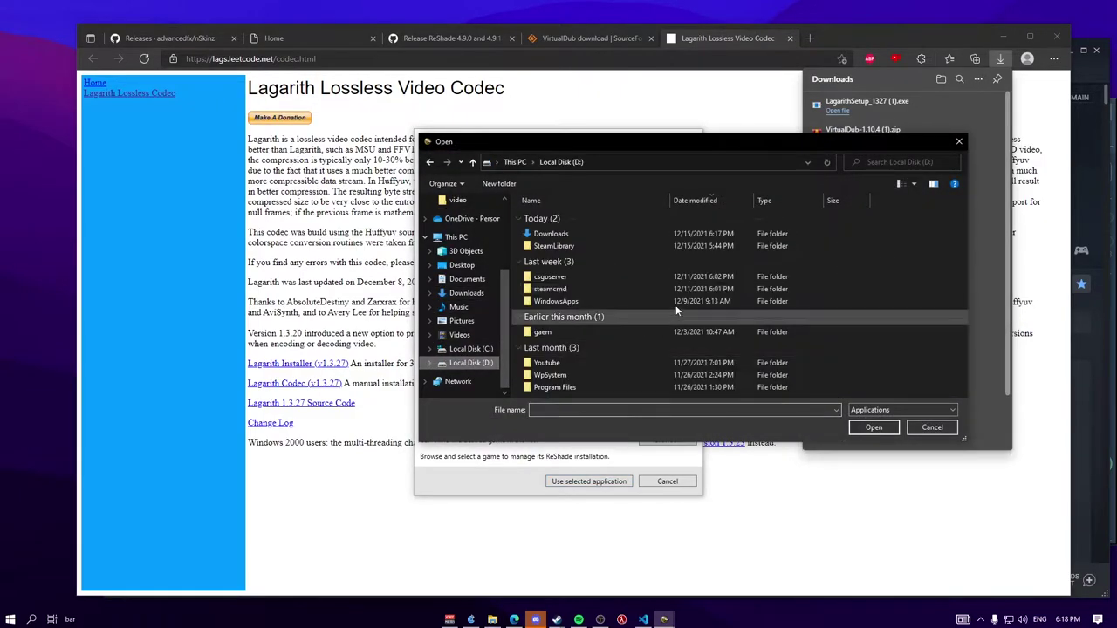
{"action": "double_click", "coordinate": [596, 247]}
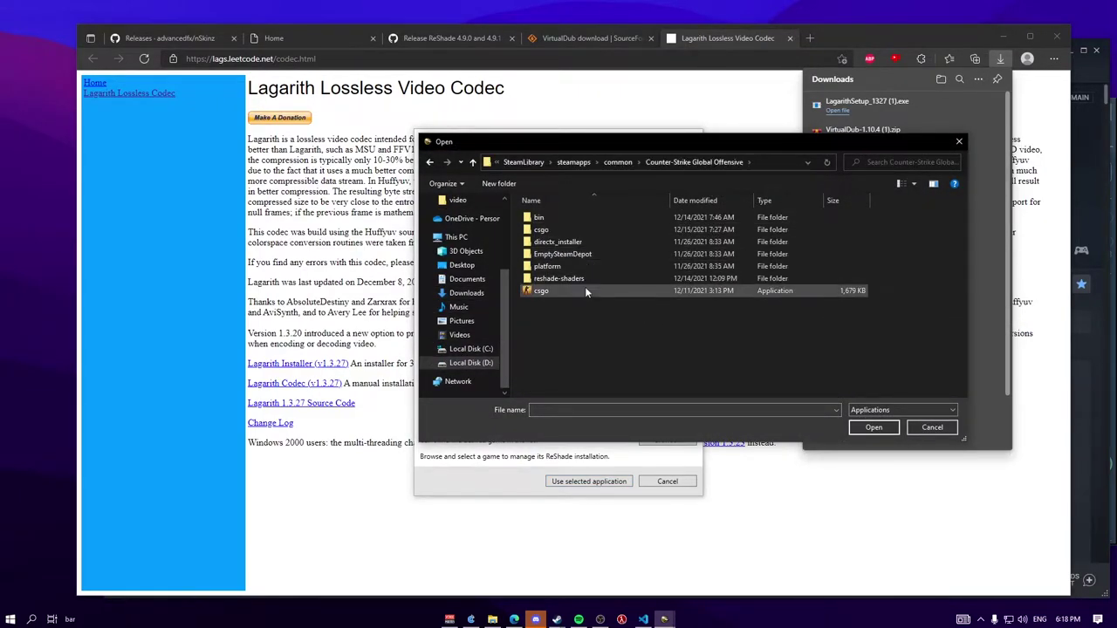
{"action": "double_click", "coordinate": [586, 290]}
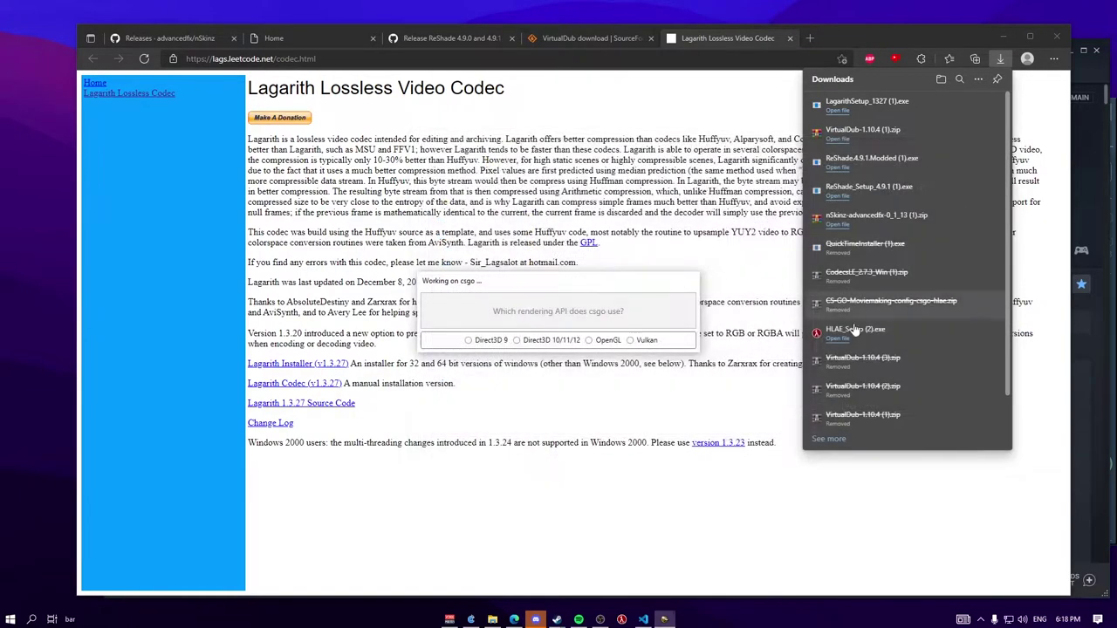
Step: Select Direct3D 9 as the rendering API, update the existing ReShade installation with the modded version and close the setup
{"action": "left_click", "coordinate": [487, 340]}
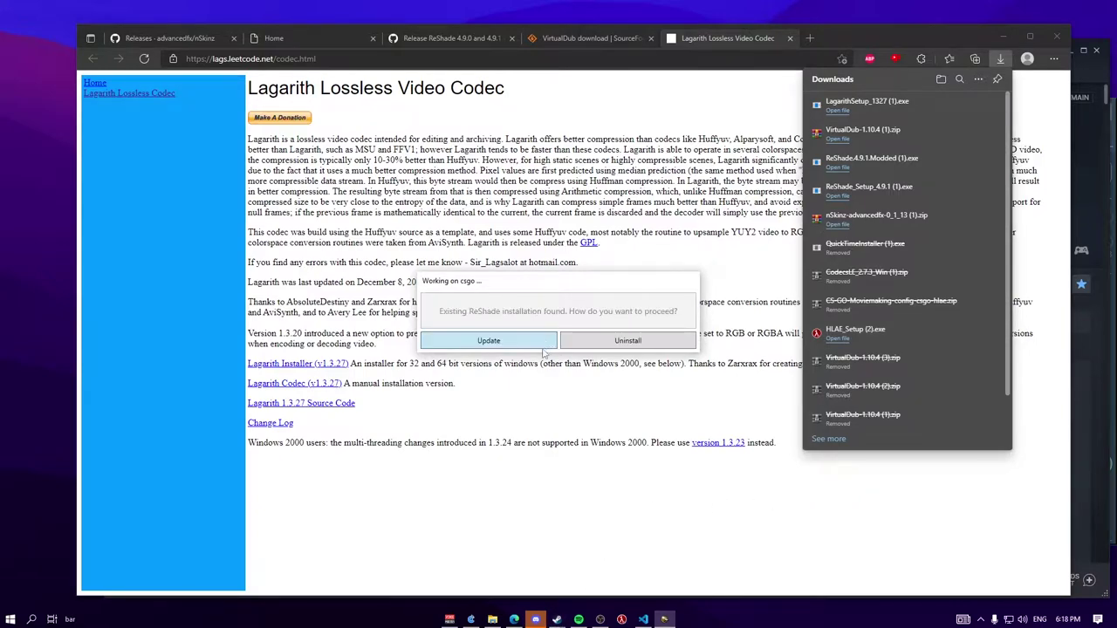
{"action": "left_click", "coordinate": [539, 347]}
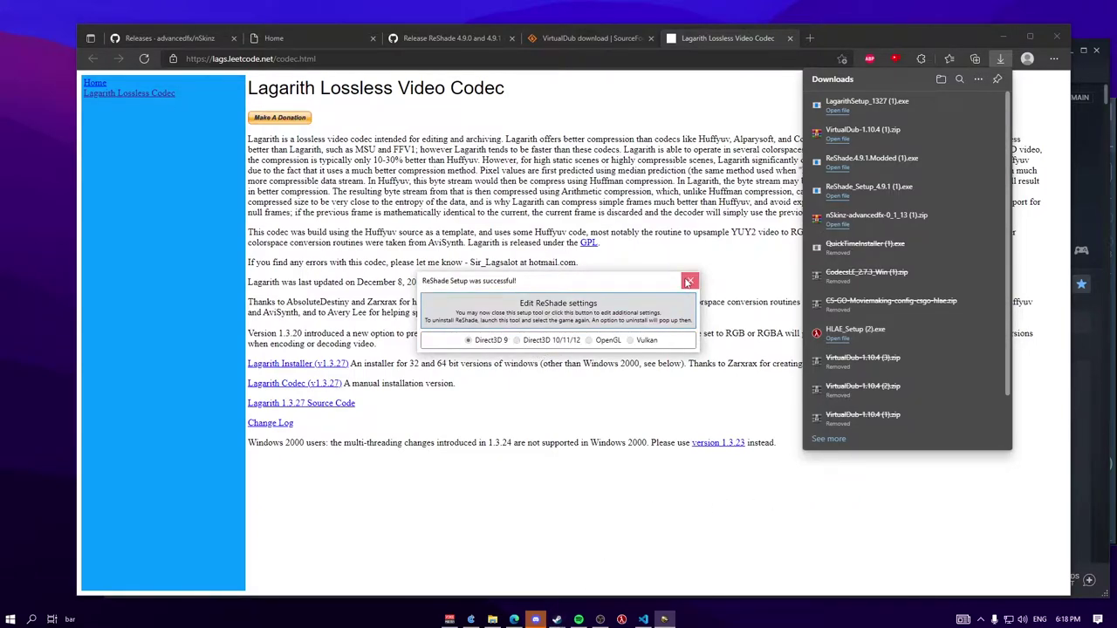
{"action": "left_click", "coordinate": [688, 282]}
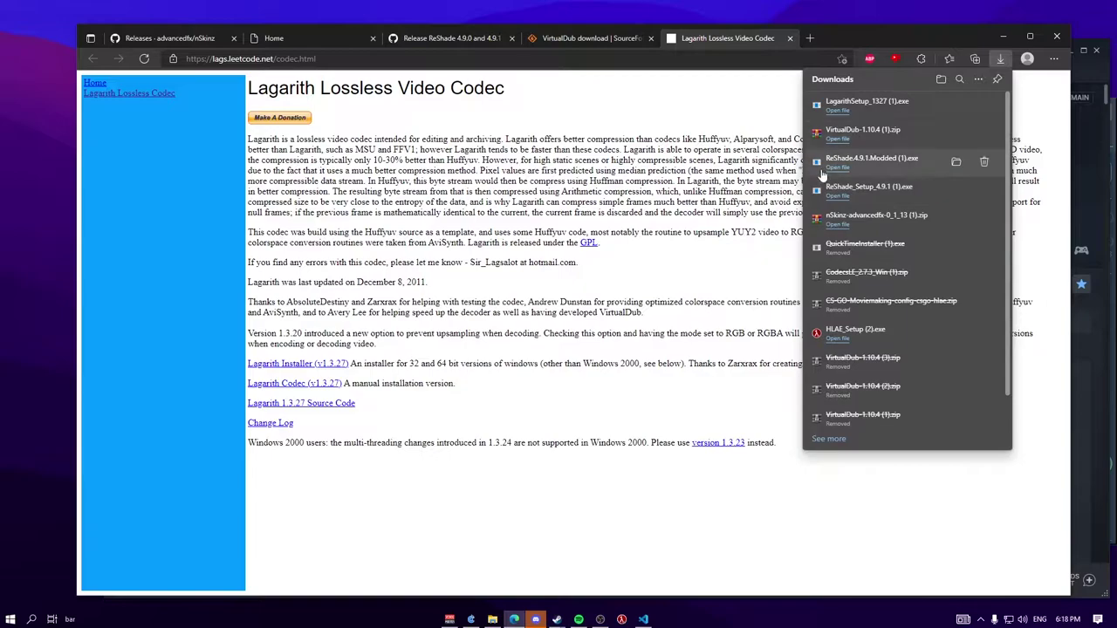
{"action": "left_click", "coordinate": [850, 131]}
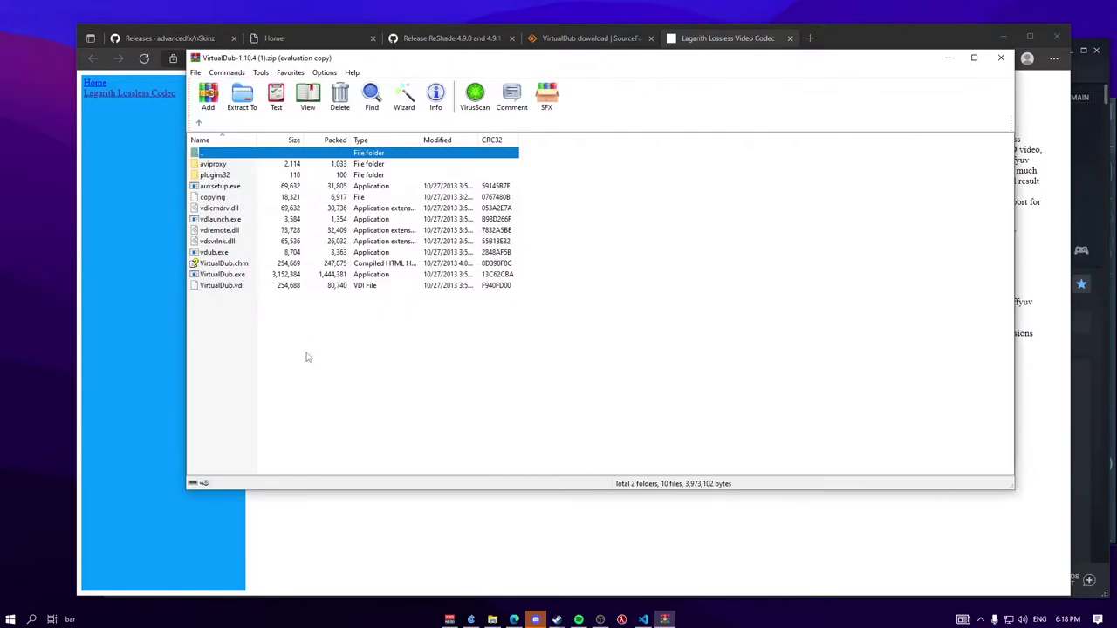
{"action": "left_click_drag", "start_coordinate": [308, 359], "coordinate": [379, 165]}
{"action": "left_click", "coordinate": [242, 97]}
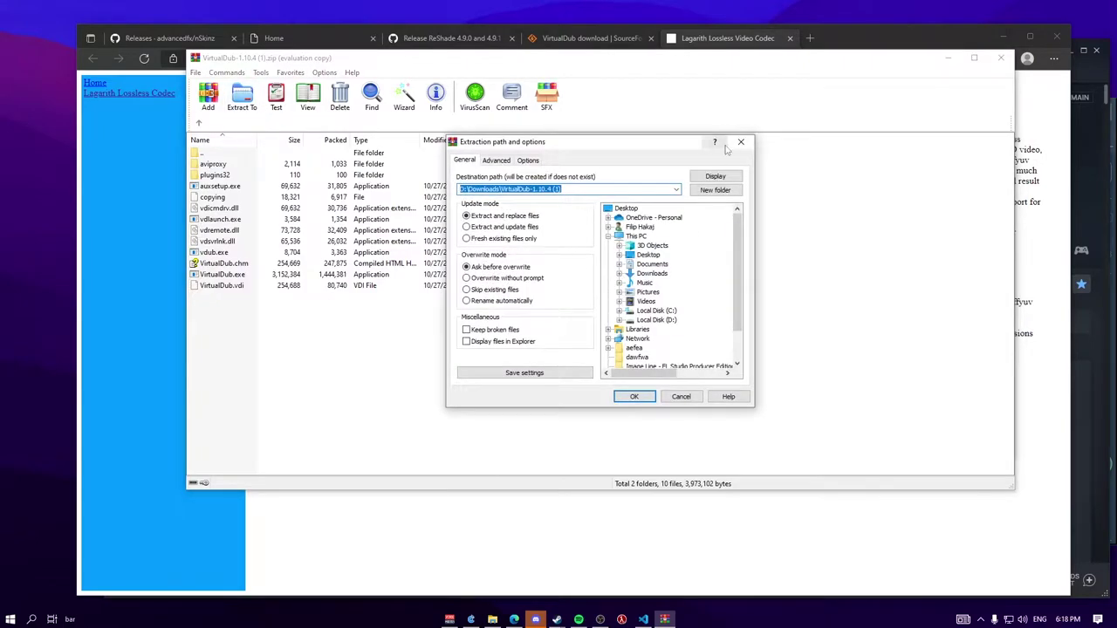
{"action": "left_click", "coordinate": [740, 142]}
{"action": "left_click", "coordinate": [1001, 58]}
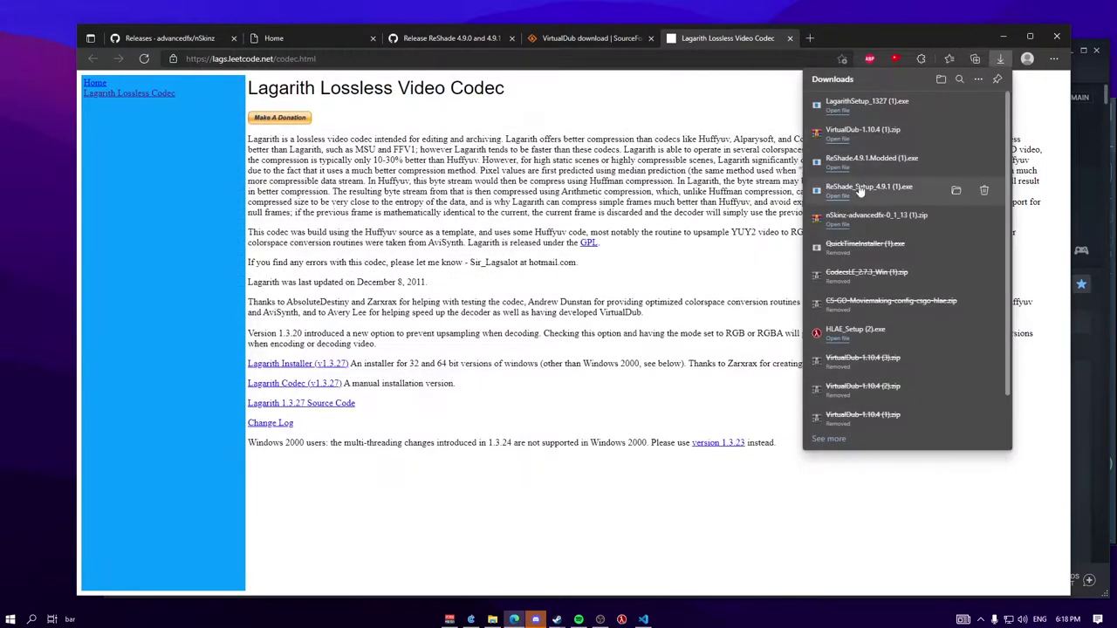
Step: Run the downloaded LagarithSetup_1327 (1).exe and complete the installation of the Lagarith Lossless Codec
{"action": "left_click", "coordinate": [883, 114]}
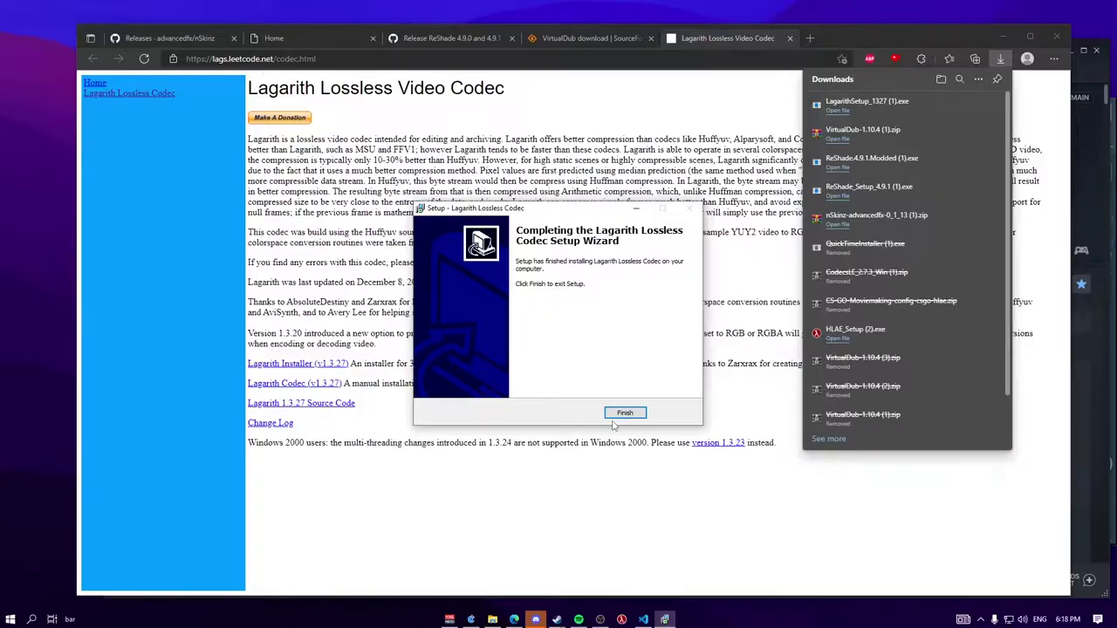
{"action": "left_click", "coordinate": [625, 413]}
{"action": "left_click_drag", "start_coordinate": [622, 443], "coordinate": [628, 418]}
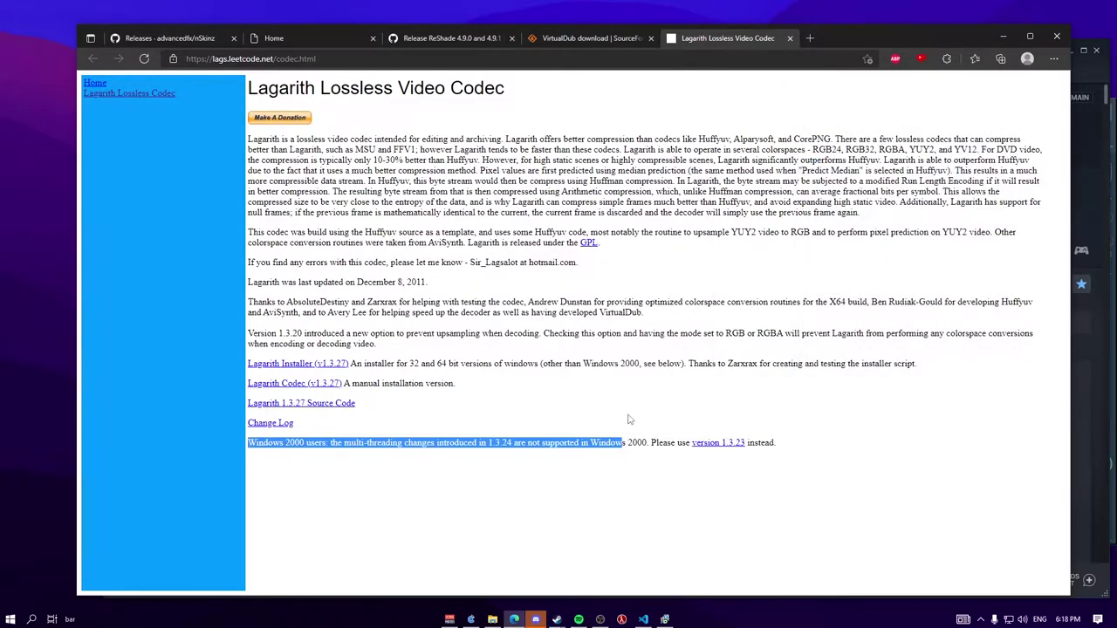
{"action": "left_click_drag", "start_coordinate": [412, 419], "coordinate": [546, 518]}
{"action": "left_click", "coordinate": [843, 128]}
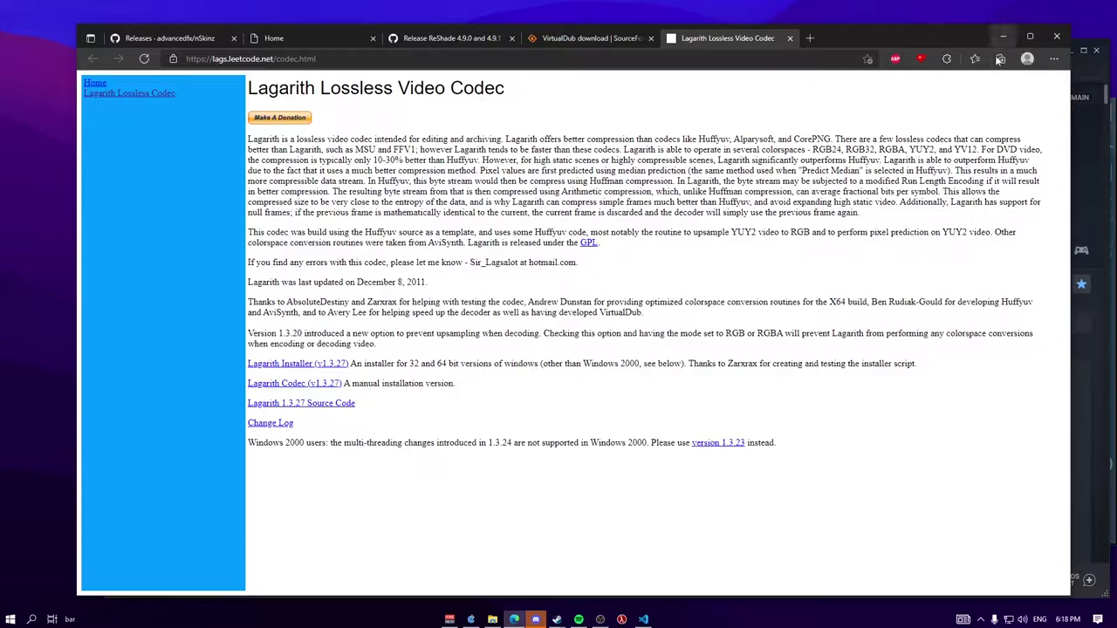
Step: Switch to Half-Life Advanced Effects and open its Custom Loader
{"action": "left_click", "coordinate": [622, 618]}
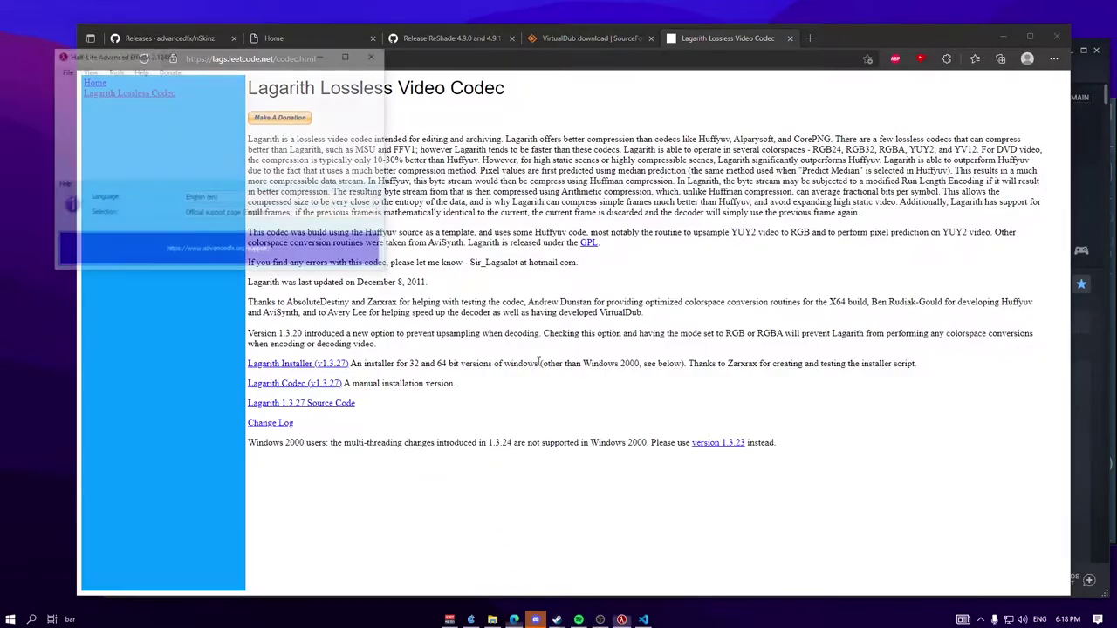
{"action": "left_click", "coordinate": [412, 170]}
{"action": "mouse_move", "coordinate": [440, 229]}
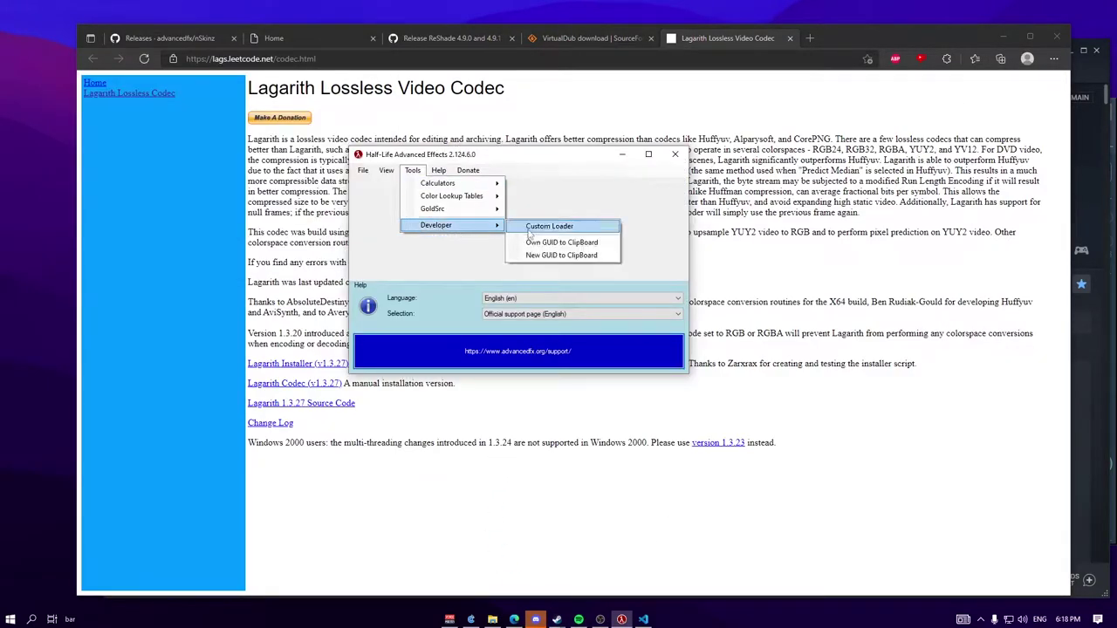
{"action": "left_click", "coordinate": [549, 226]}
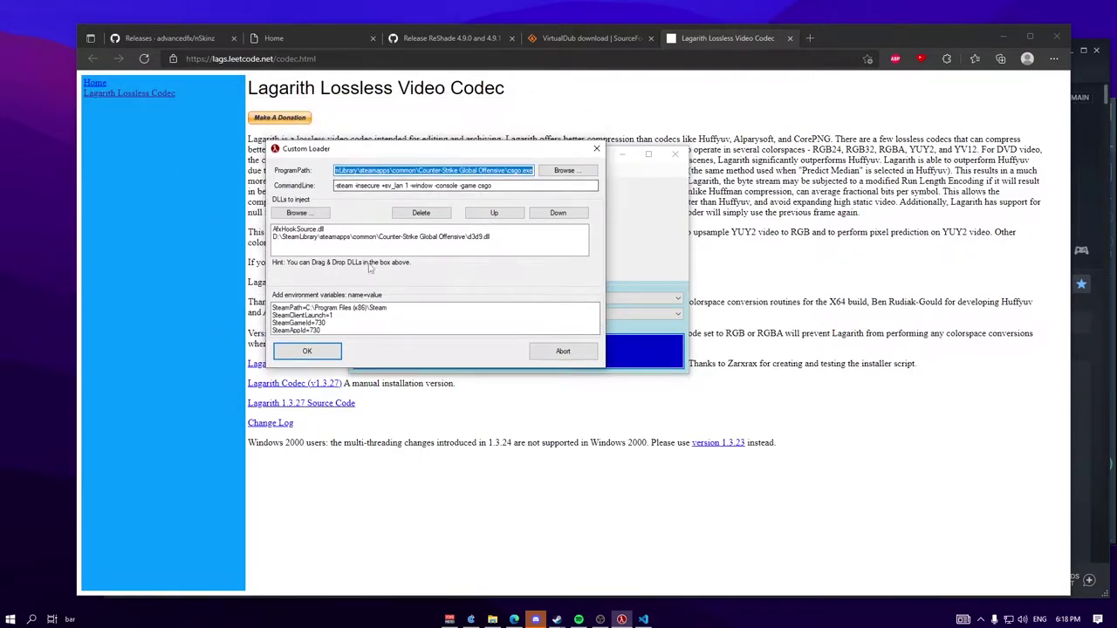
{"action": "left_click_drag", "start_coordinate": [558, 185], "coordinate": [378, 170]}
{"action": "left_click", "coordinate": [549, 214]}
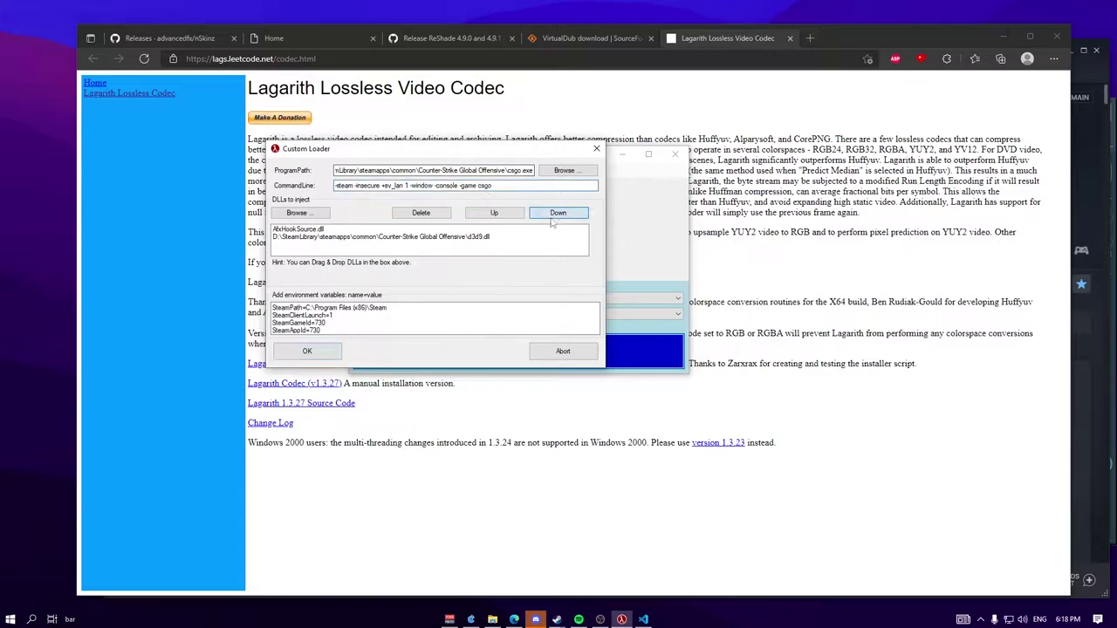
Step: Set the Custom Loader's program path to csgo.exe in D:\SteamLibrary\steamapps\common\Counter-Strike Global Offensive
{"action": "left_click", "coordinate": [572, 171]}
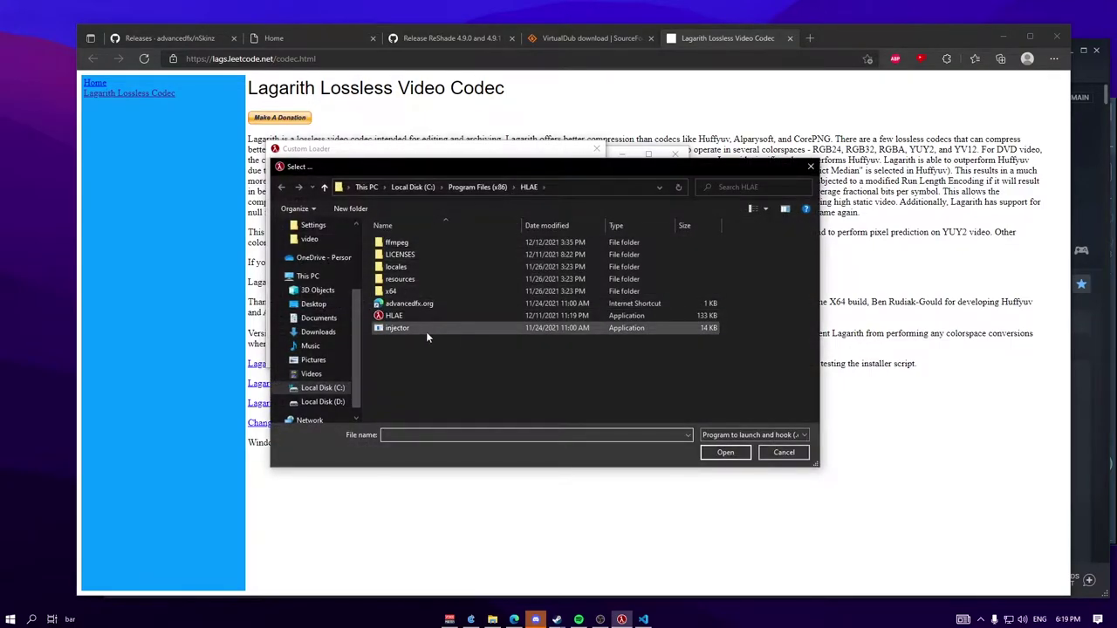
{"action": "left_click_drag", "start_coordinate": [531, 161], "coordinate": [668, 161]}
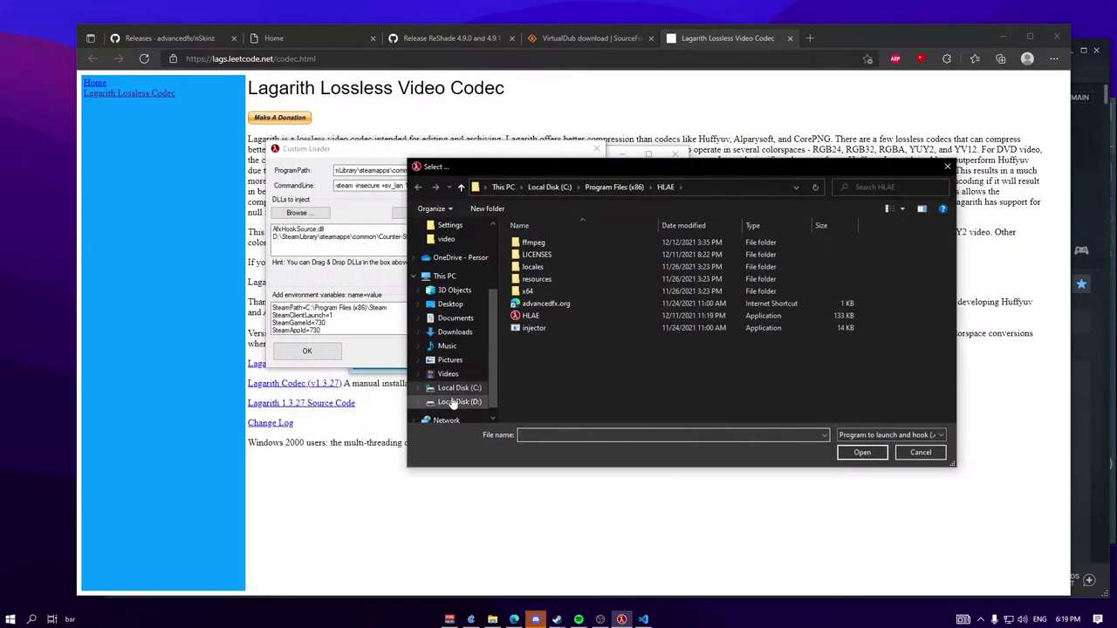
{"action": "left_click", "coordinate": [459, 401]}
{"action": "double_click", "coordinate": [583, 271]}
{"action": "double_click", "coordinate": [579, 233]}
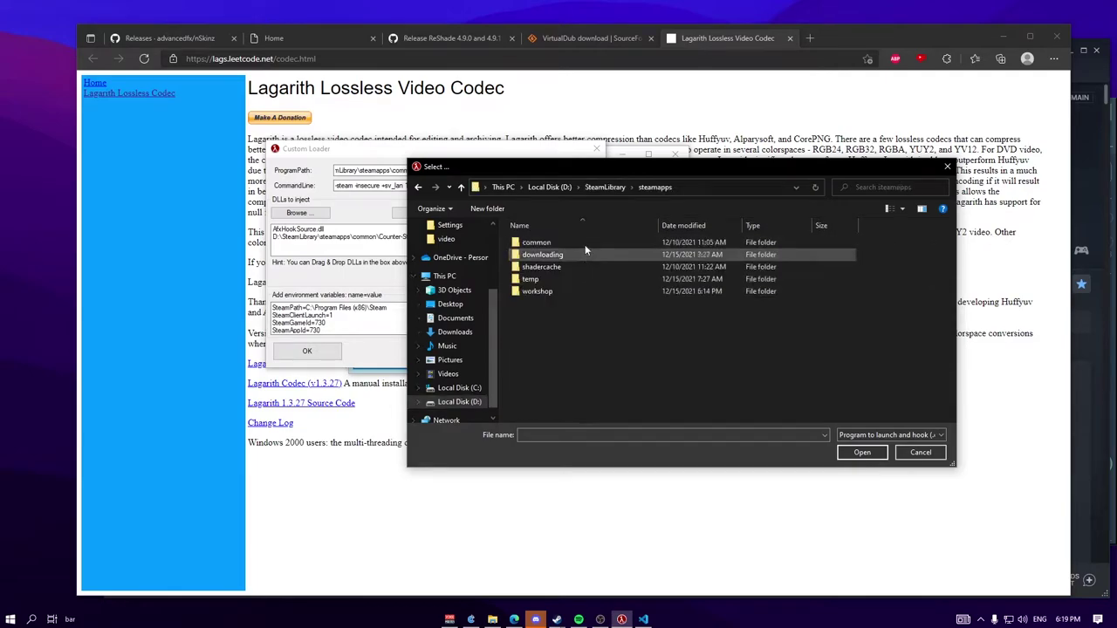
{"action": "double_click", "coordinate": [585, 236]}
{"action": "double_click", "coordinate": [585, 247]}
{"action": "double_click", "coordinate": [591, 318]}
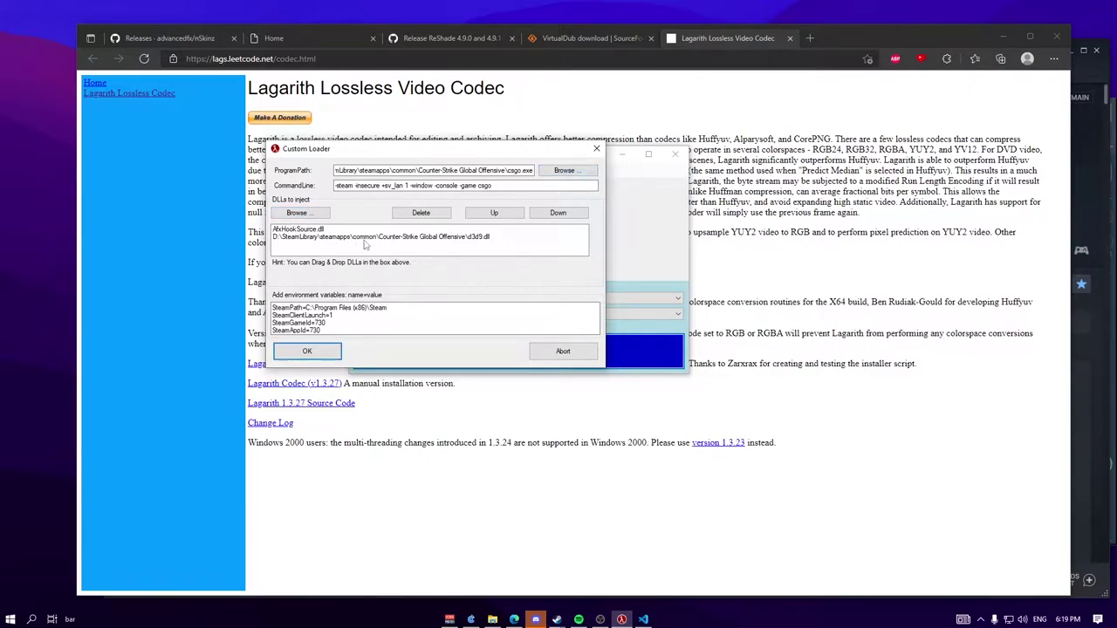
Step: Remove the existing entries from the DLLs to inject and add AfxHookSource.dll from C:\Program Files (x86)\HLAE
{"action": "left_click", "coordinate": [365, 243]}
{"action": "left_click", "coordinate": [421, 213]}
{"action": "left_click", "coordinate": [297, 213]}
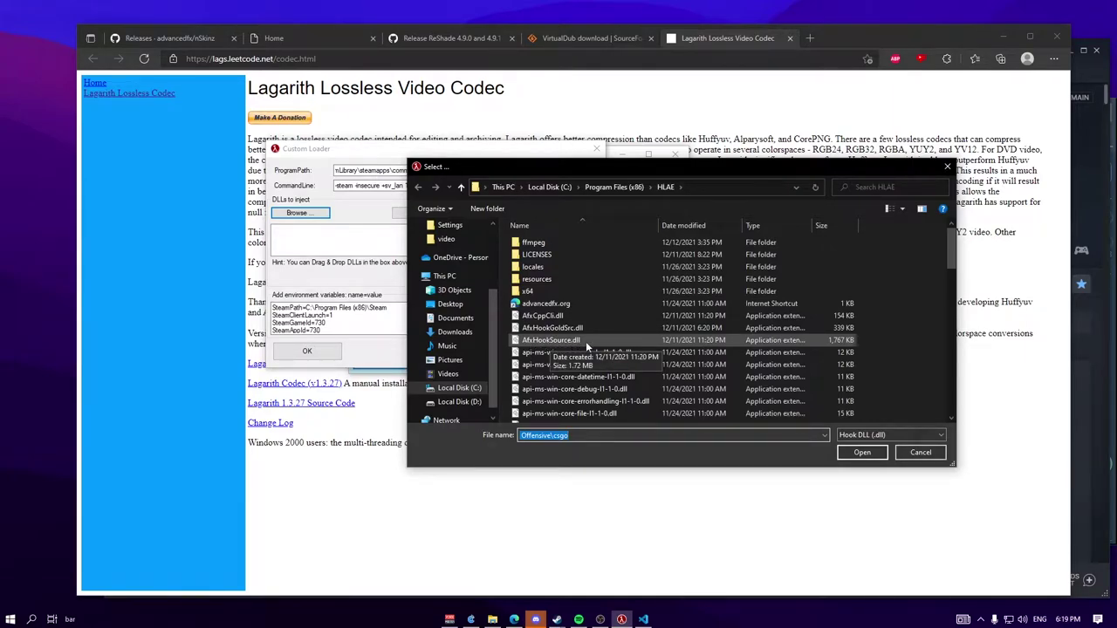
{"action": "double_click", "coordinate": [631, 339]}
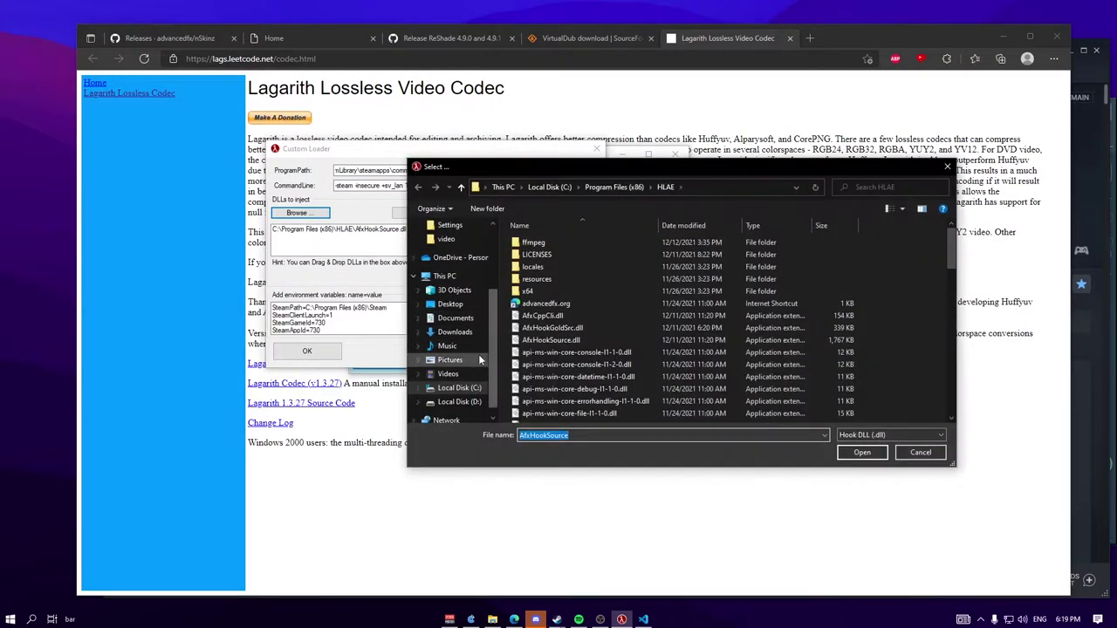
Step: Add d3d9.dll from D:\SteamLibrary\steamapps\common\Counter-Strike Global Offensive to the DLLs to inject
{"action": "left_click", "coordinate": [457, 403]}
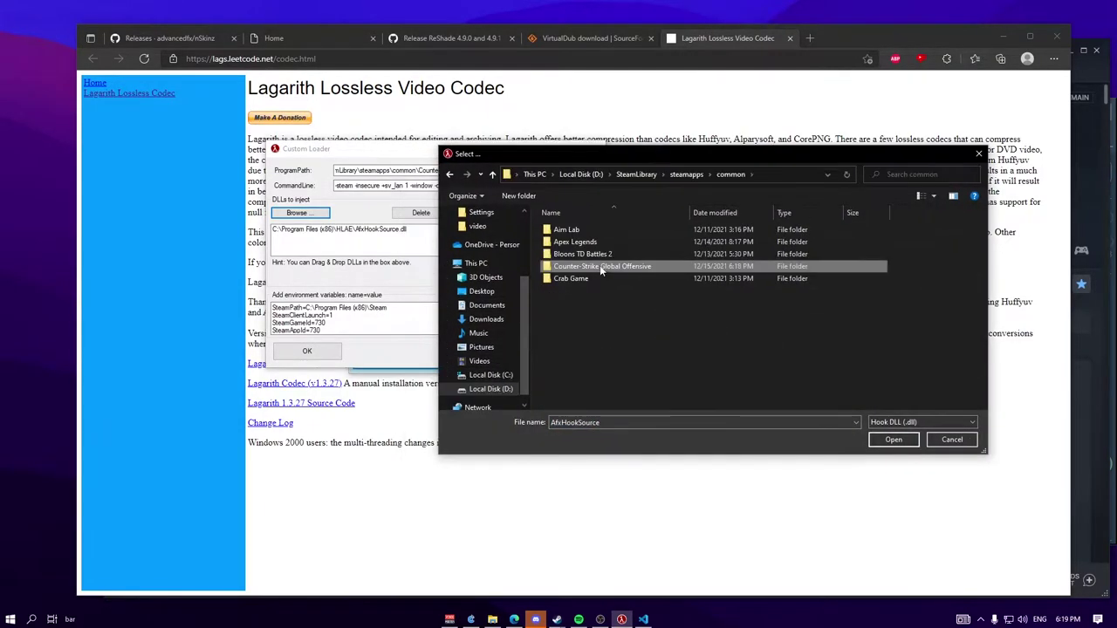
{"action": "double_click", "coordinate": [600, 265]}
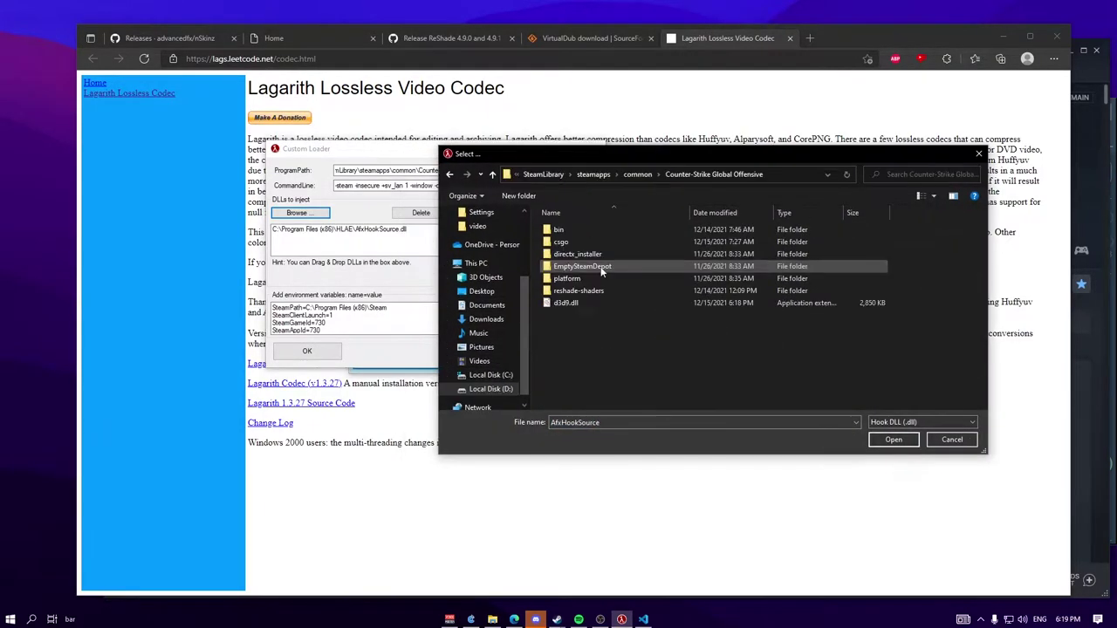
{"action": "left_click_drag", "start_coordinate": [719, 156], "coordinate": [646, 156]}
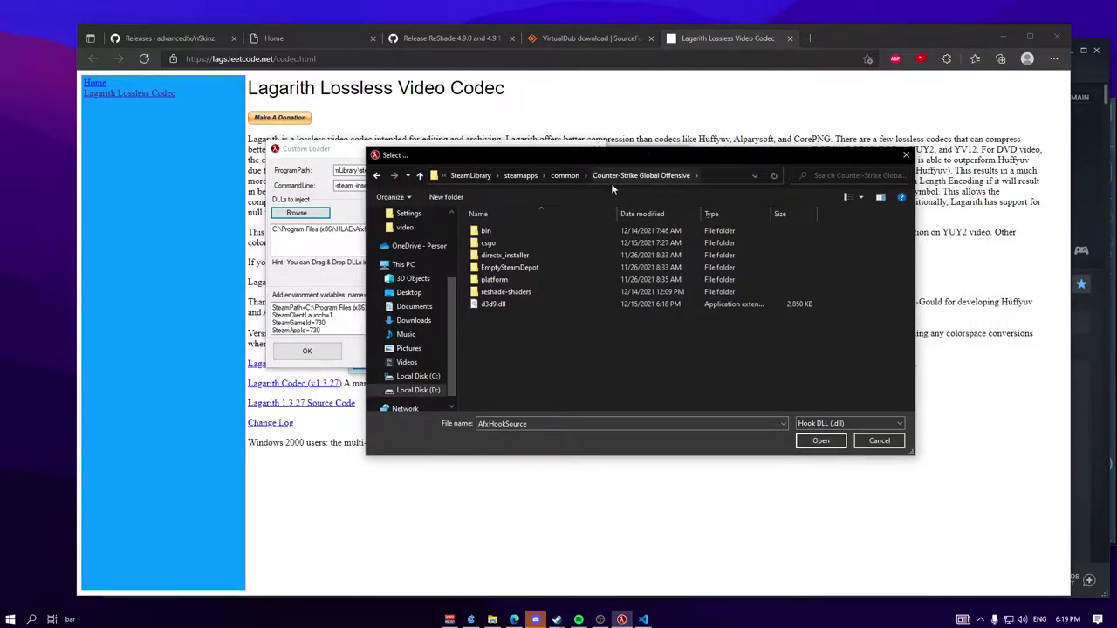
{"action": "double_click", "coordinate": [505, 304]}
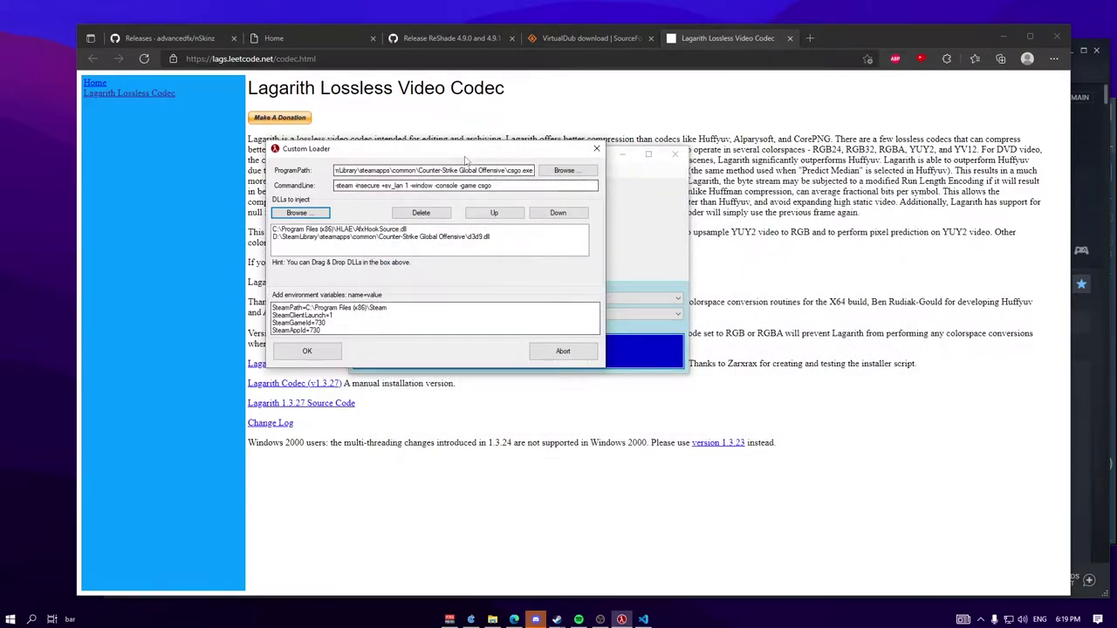
Step: Confirm the Custom Loader settings and launch Counter-Strike: Global Offensive with the injected DLLs
{"action": "left_click_drag", "start_coordinate": [464, 150], "coordinate": [574, 156]}
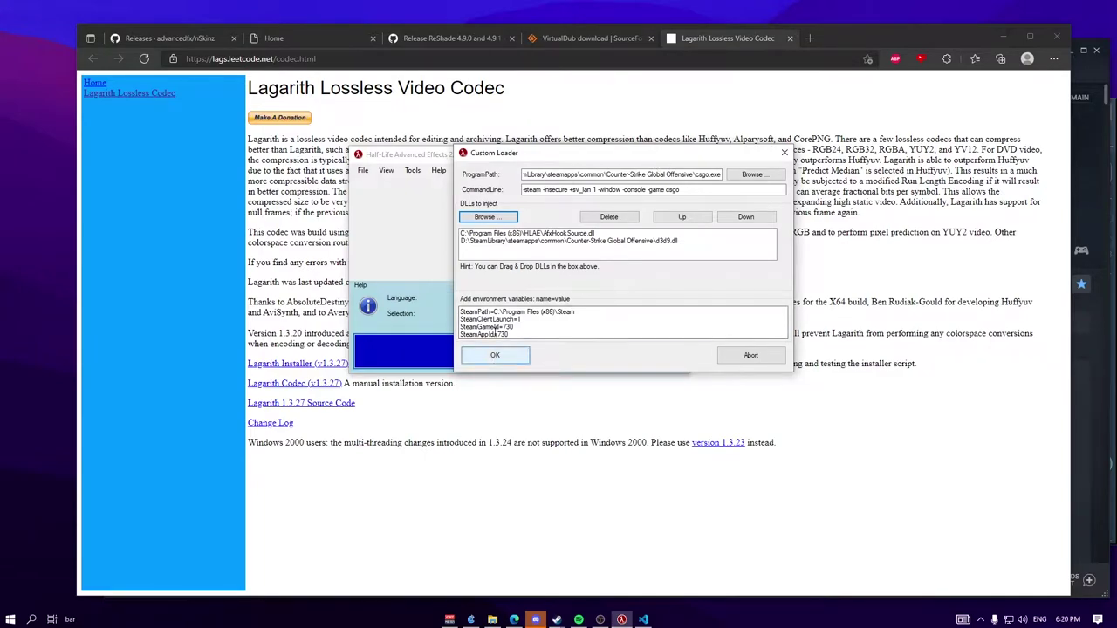
{"action": "left_click_drag", "start_coordinate": [492, 151], "coordinate": [578, 154]}
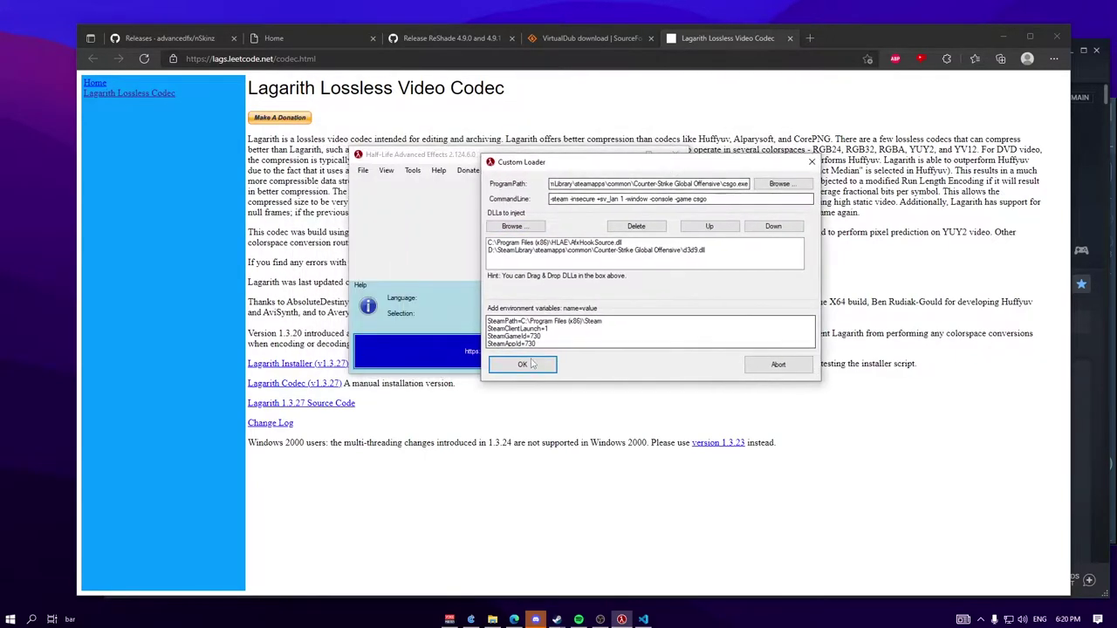
{"action": "left_click", "coordinate": [513, 358]}
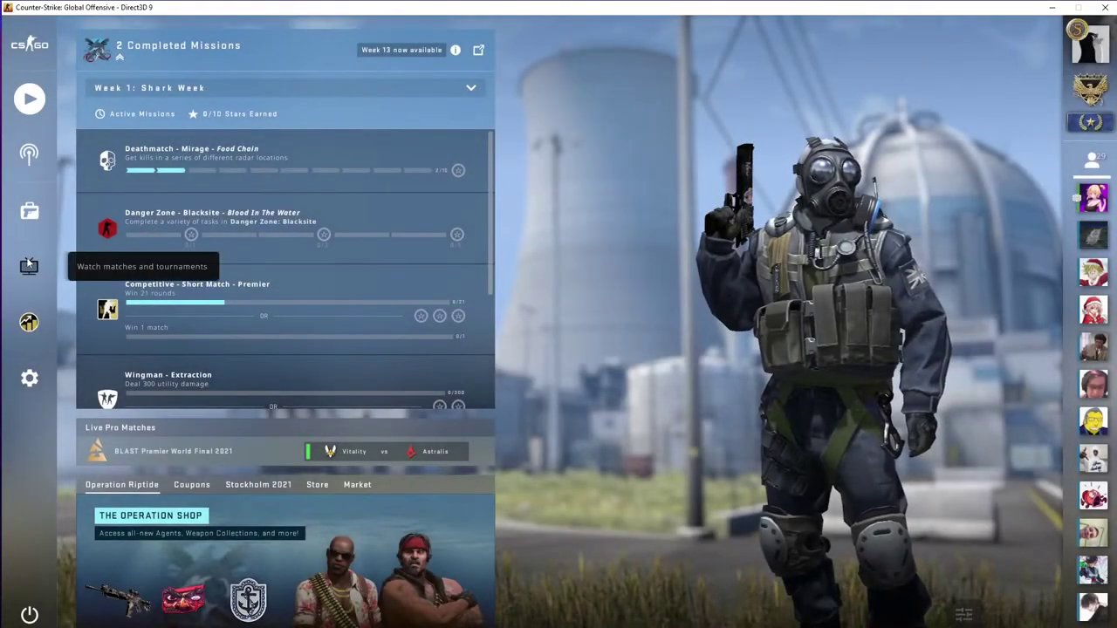
Step: Review the game's video and advanced video settings, including display mode, resolution, anti-aliasing and Use Uber Shaders
{"action": "left_click", "coordinate": [28, 266]}
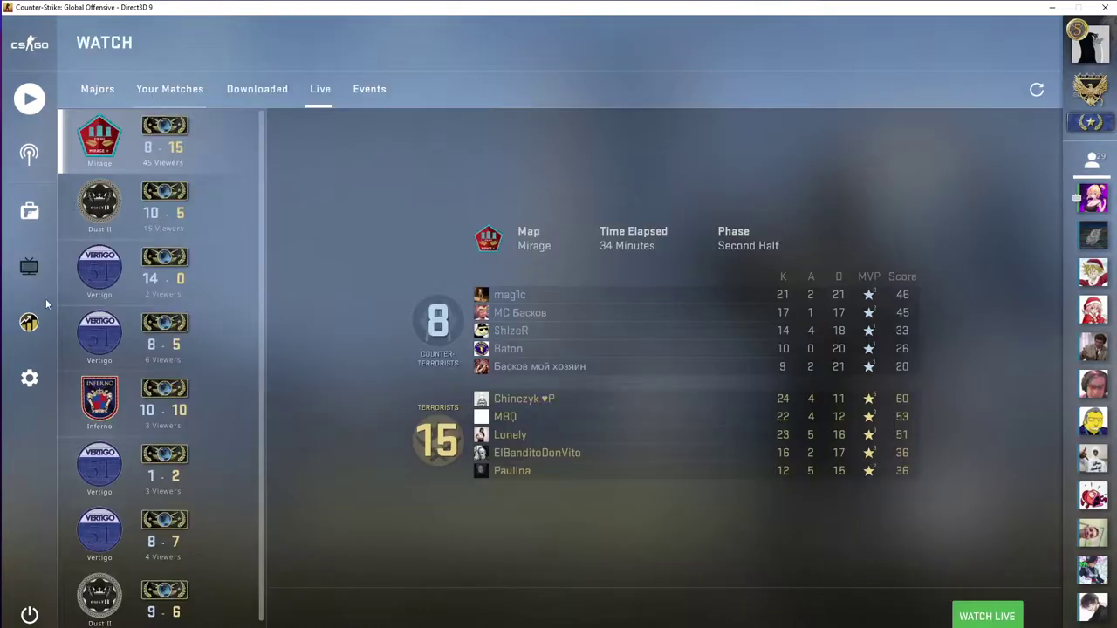
{"action": "left_click", "coordinate": [29, 378]}
{"action": "left_click", "coordinate": [95, 89]}
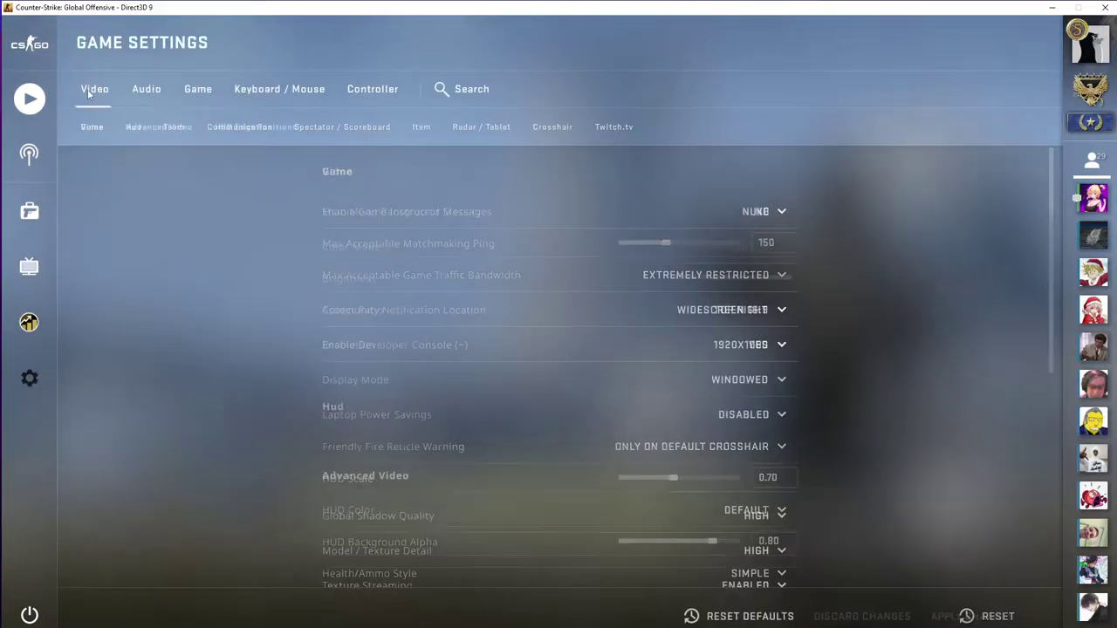
{"action": "scroll", "coordinate": [707, 331], "scroll_direction": "down", "scroll_amount": 5}
{"action": "scroll", "coordinate": [890, 380], "scroll_direction": "down", "scroll_amount": 1}
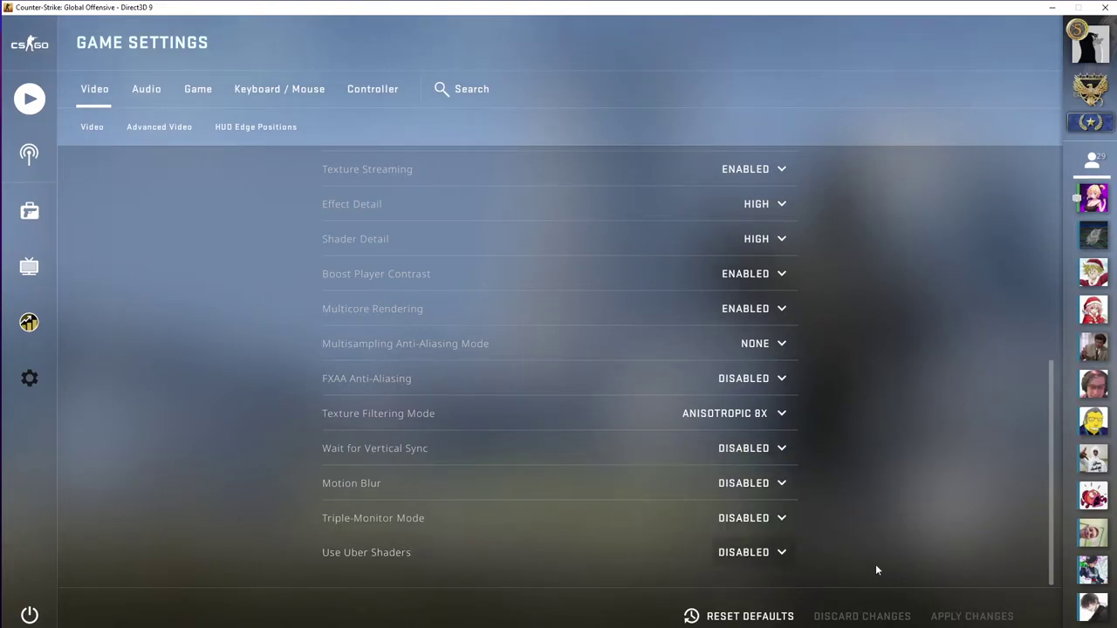
{"action": "mouse_move", "coordinate": [746, 555]}
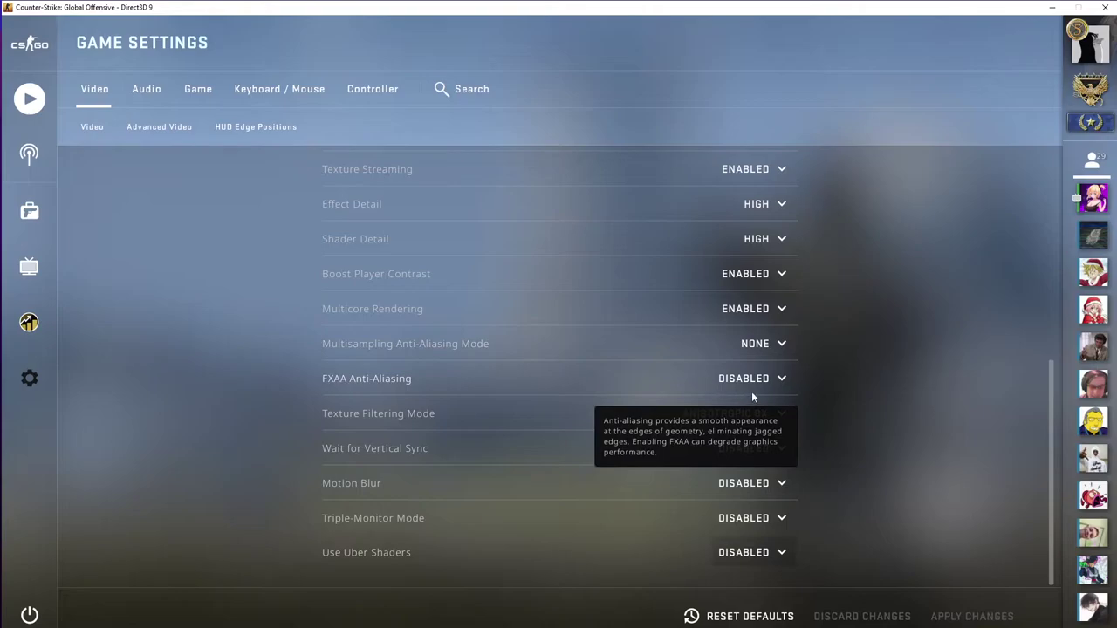
{"action": "scroll", "coordinate": [758, 349], "scroll_direction": "up", "scroll_amount": 5}
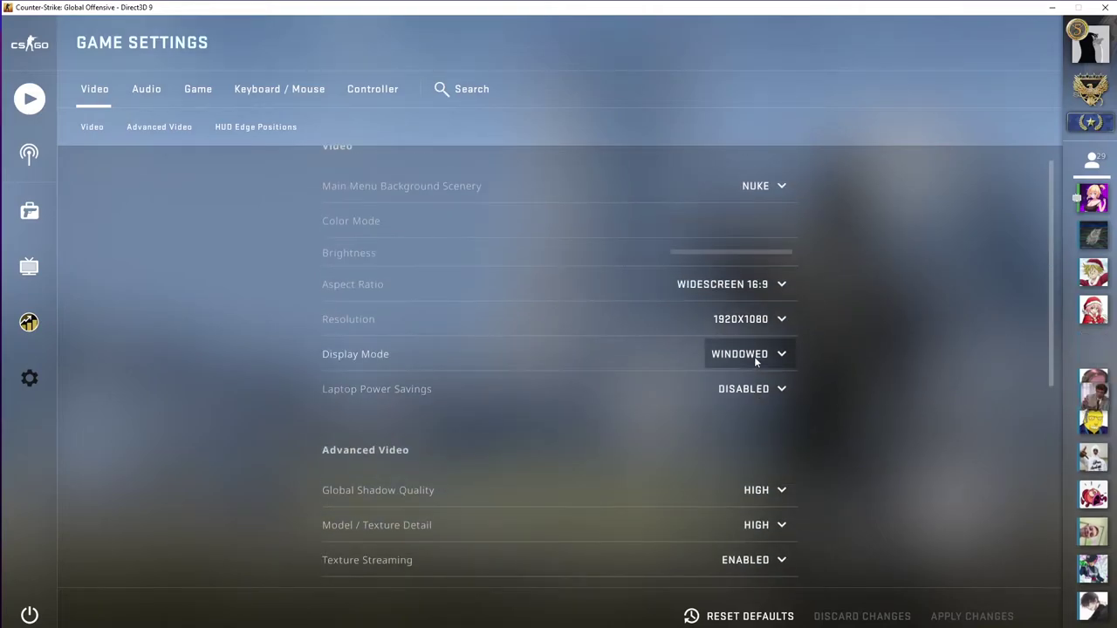
{"action": "key", "text": "Escape"}
Step: Watch round 12 of the downloaded Nuke match from Friday, 6:38 PM, and show the demo playback controls
{"action": "left_click", "coordinate": [29, 97]}
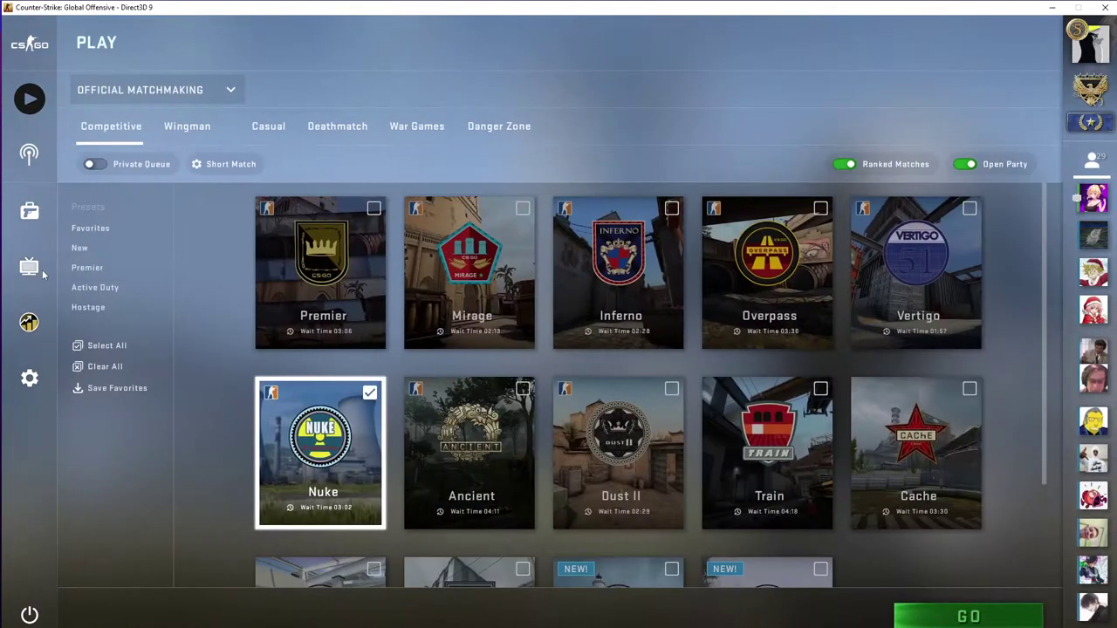
{"action": "left_click", "coordinate": [29, 266]}
{"action": "left_click", "coordinate": [248, 89]}
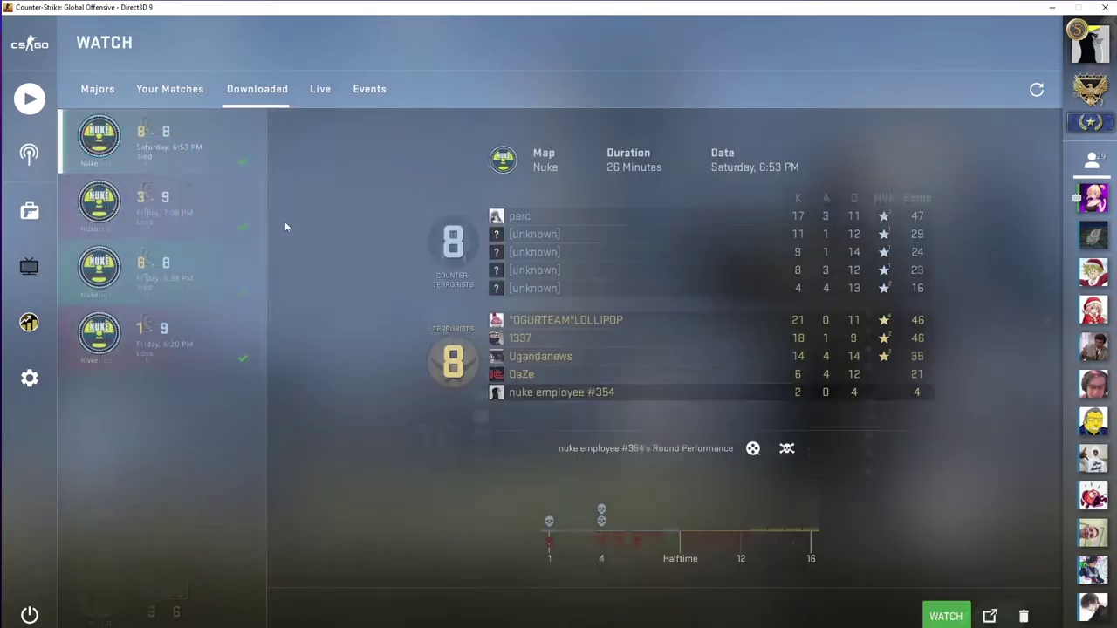
{"action": "left_click", "coordinate": [183, 301]}
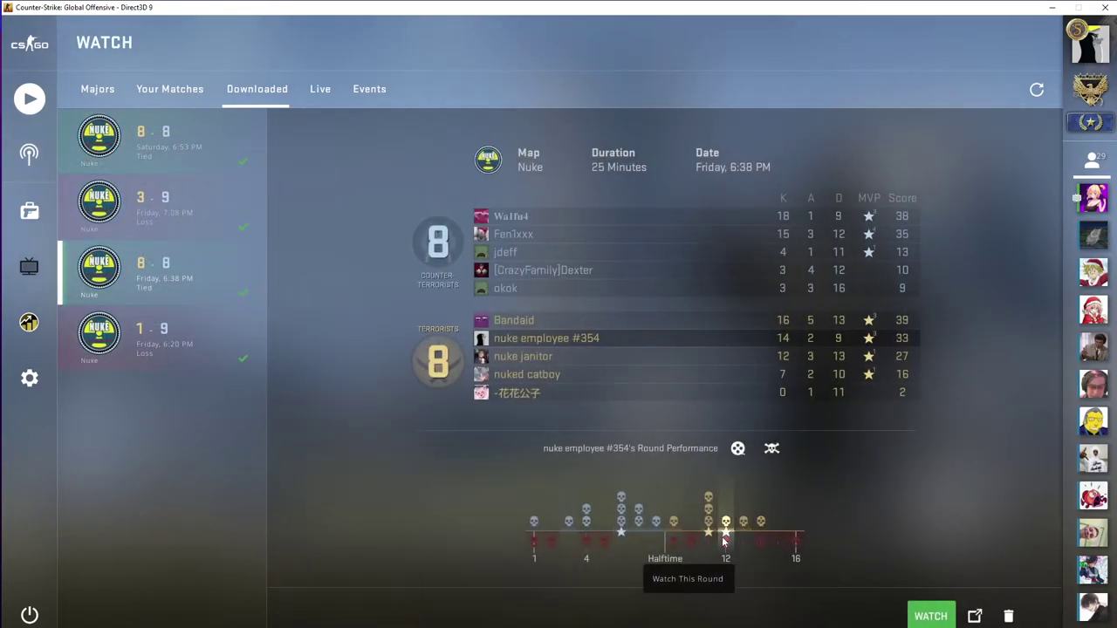
{"action": "left_click", "coordinate": [724, 539]}
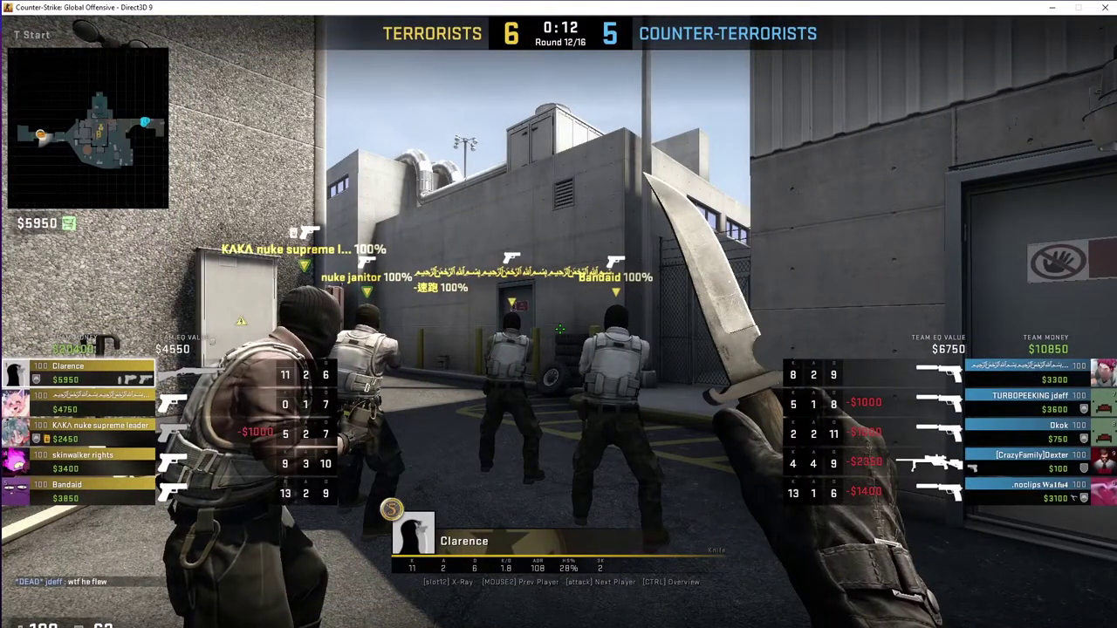
{"action": "key", "text": "6"}
{"action": "key", "text": "shift+F2"}
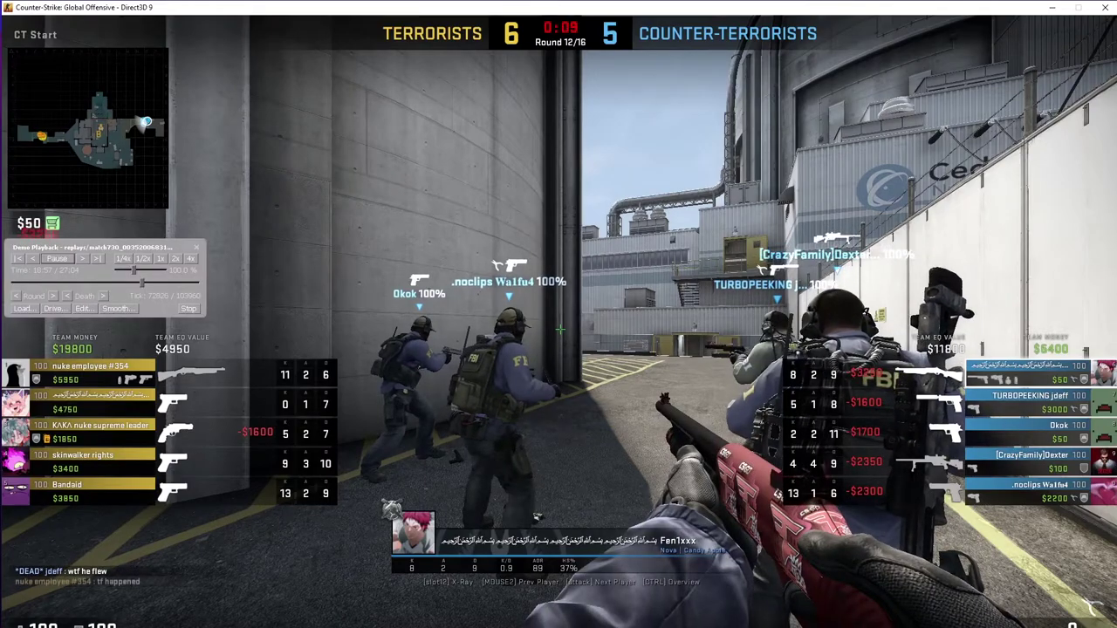
Step: Execute the movie config through the console and jump the demo to tick 77900
{"action": "key", "text": "grave"}
{"action": "type", "text": "exec "}
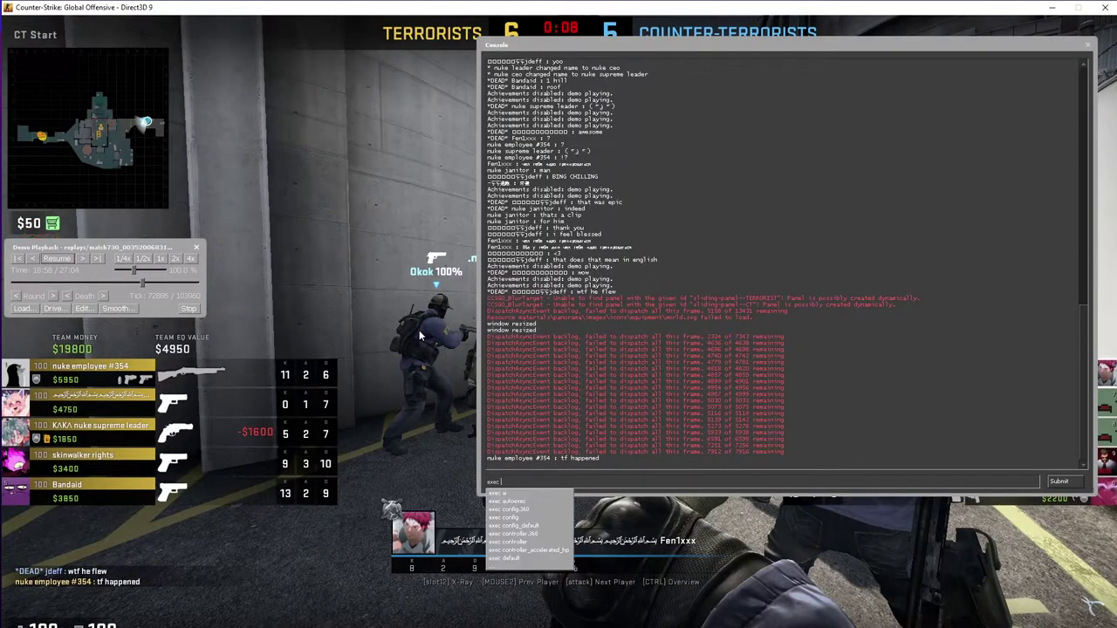
{"action": "type", "text": "movie"}
{"action": "key", "text": "Return"}
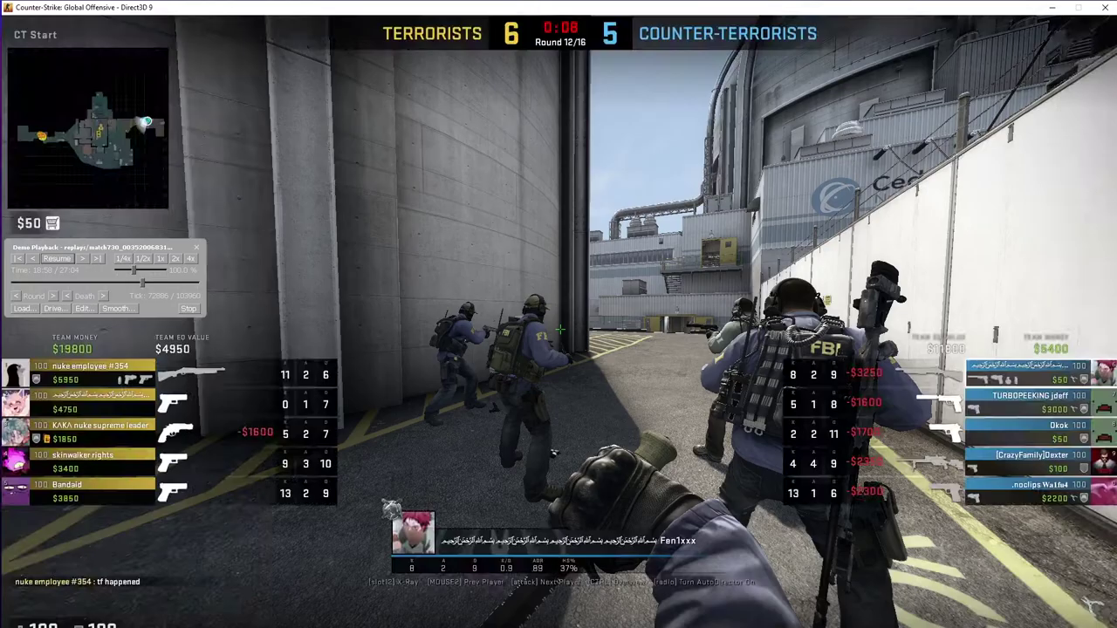
{"action": "type", "text": "demo_gototick 77900"}
{"action": "key", "text": "Return"}
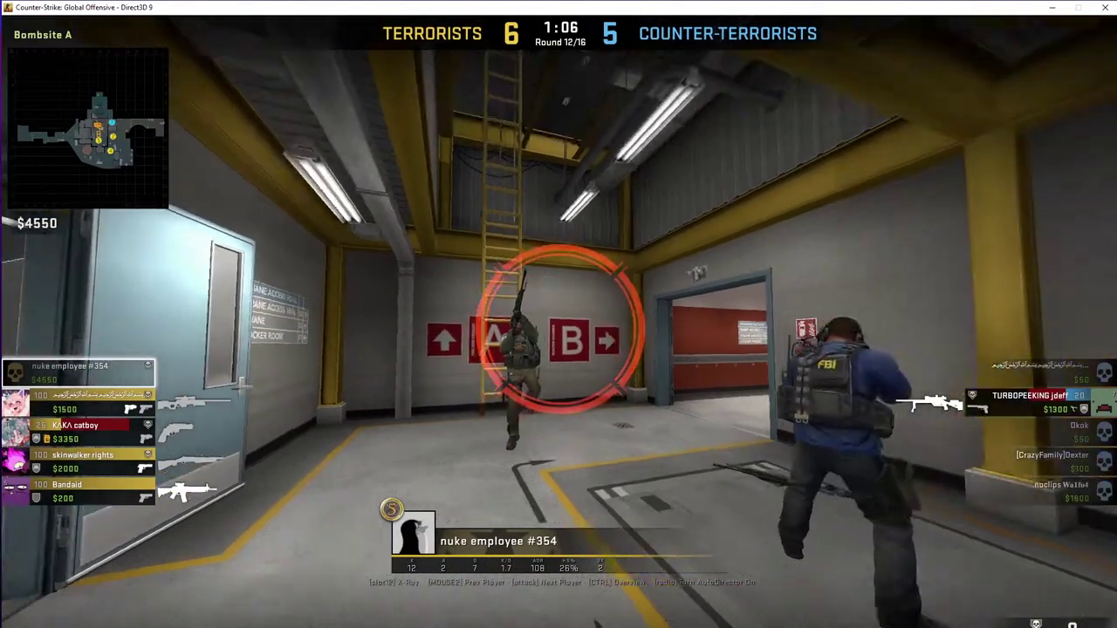
Step: Clear the console, run the info command and read its stream aliases, binds and config modification notes
{"action": "key", "text": "grave"}
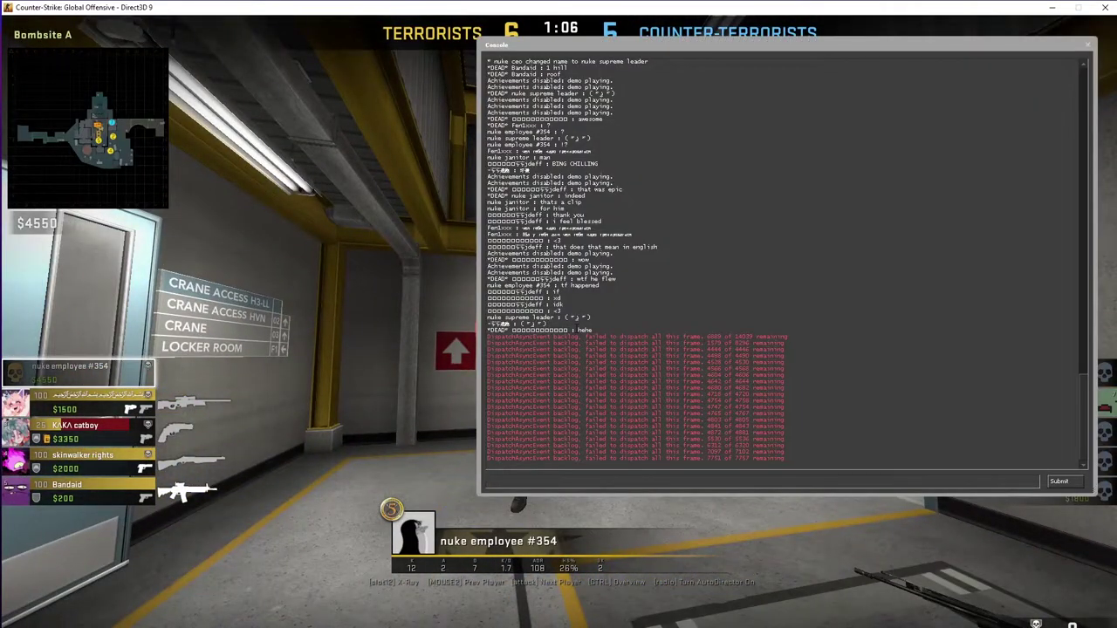
{"action": "type", "text": "clear"}
{"action": "key", "text": "Return"}
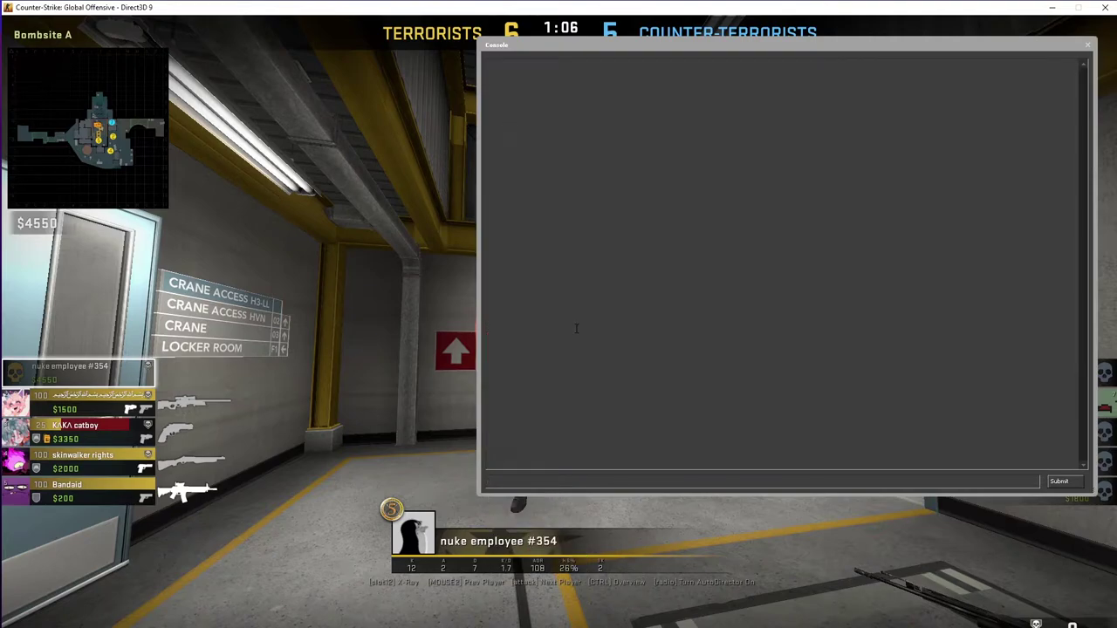
{"action": "type", "text": "info"}
{"action": "key", "text": "Return"}
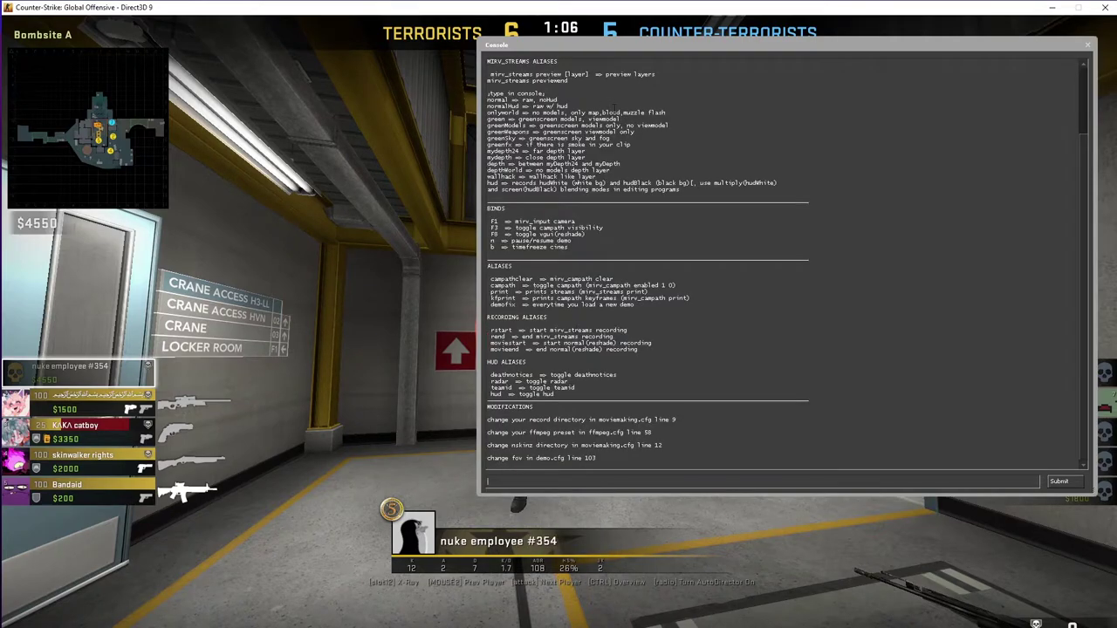
{"action": "scroll", "coordinate": [614, 109], "scroll_direction": "up", "scroll_amount": 4}
{"action": "scroll", "coordinate": [614, 108], "scroll_direction": "down", "scroll_amount": 4}
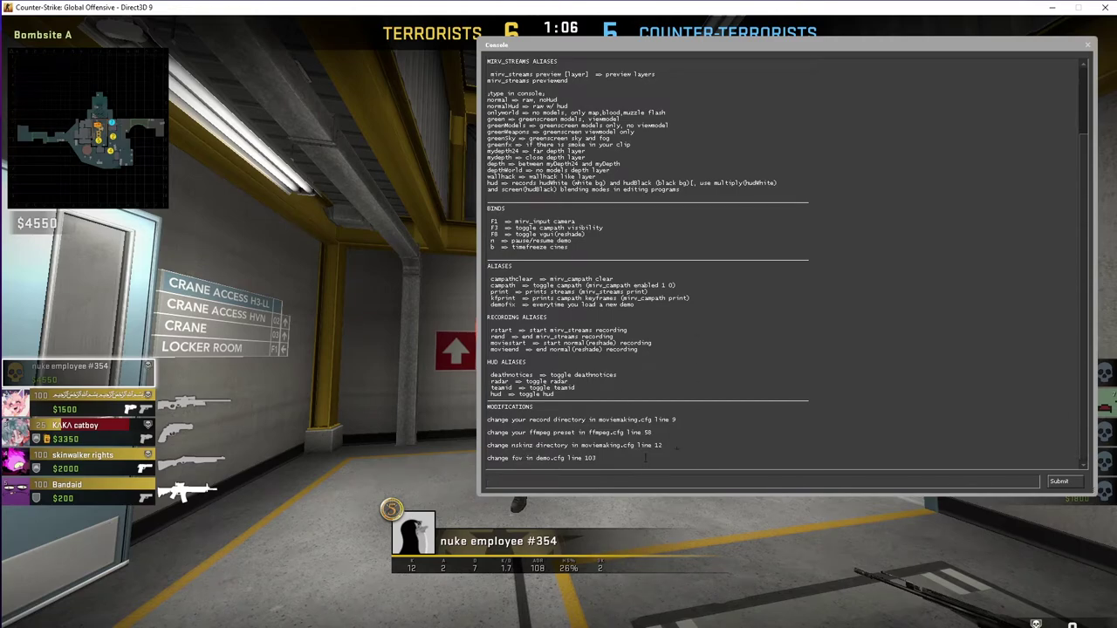
{"action": "scroll", "coordinate": [663, 262], "scroll_direction": "up", "scroll_amount": 3}
{"action": "scroll", "coordinate": [663, 262], "scroll_direction": "down", "scroll_amount": 3}
{"action": "left_click_drag", "start_coordinate": [564, 419], "coordinate": [681, 421]}
Step: Switch to moviemaking.cfg in Visual Studio Code and examine the recording directory path in the mirv_streams record name line
{"action": "left_click", "coordinate": [684, 428]}
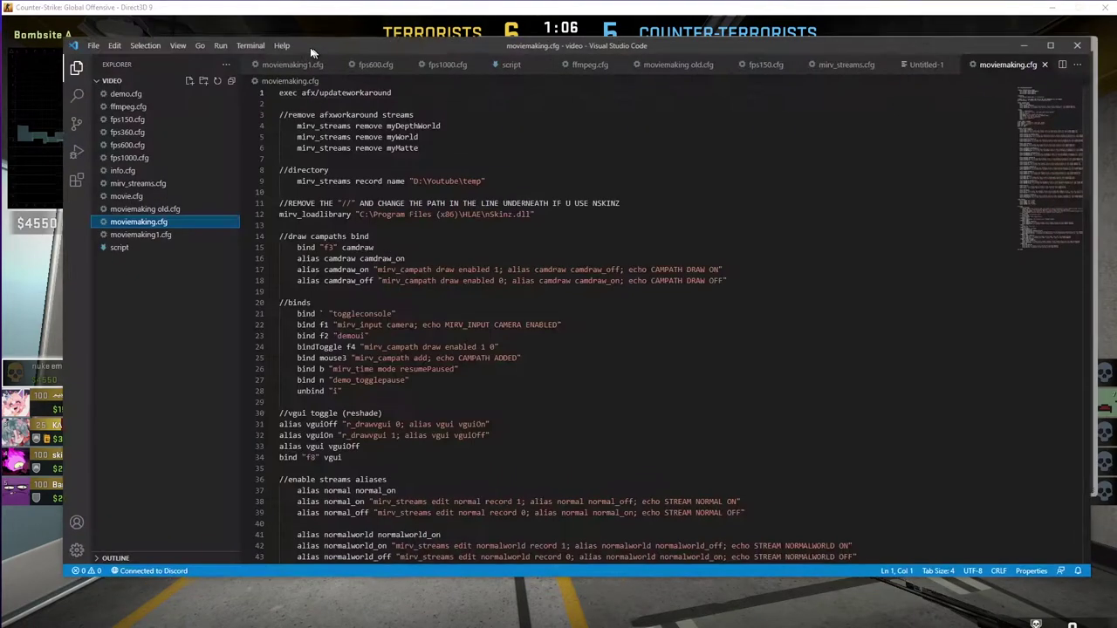
{"action": "left_click_drag", "start_coordinate": [310, 48], "coordinate": [307, 55]}
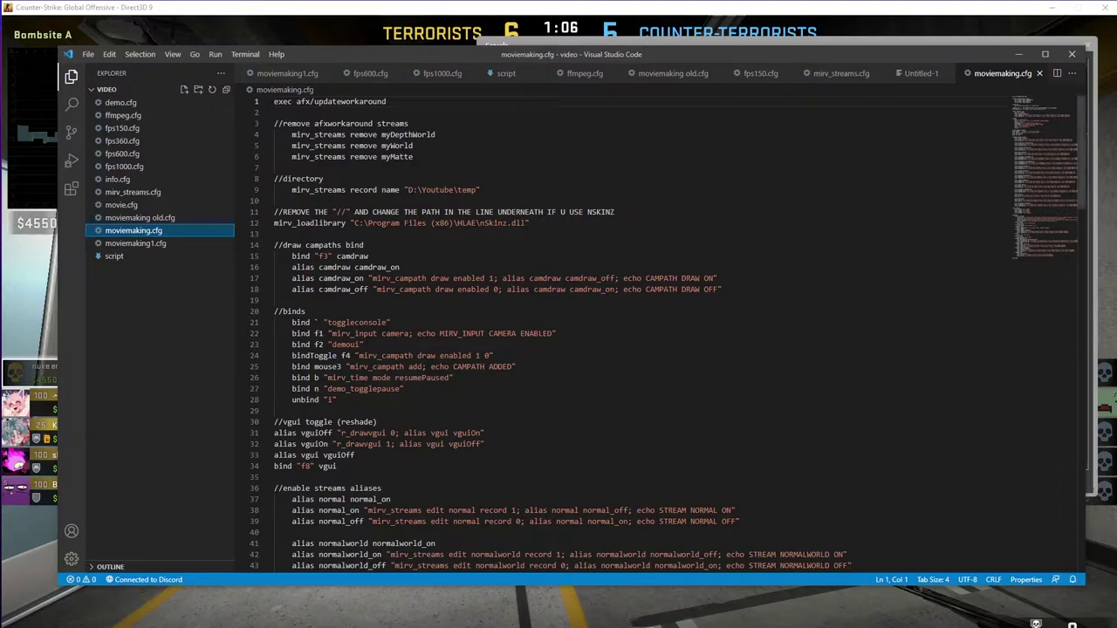
{"action": "left_click_drag", "start_coordinate": [292, 189], "coordinate": [475, 189]}
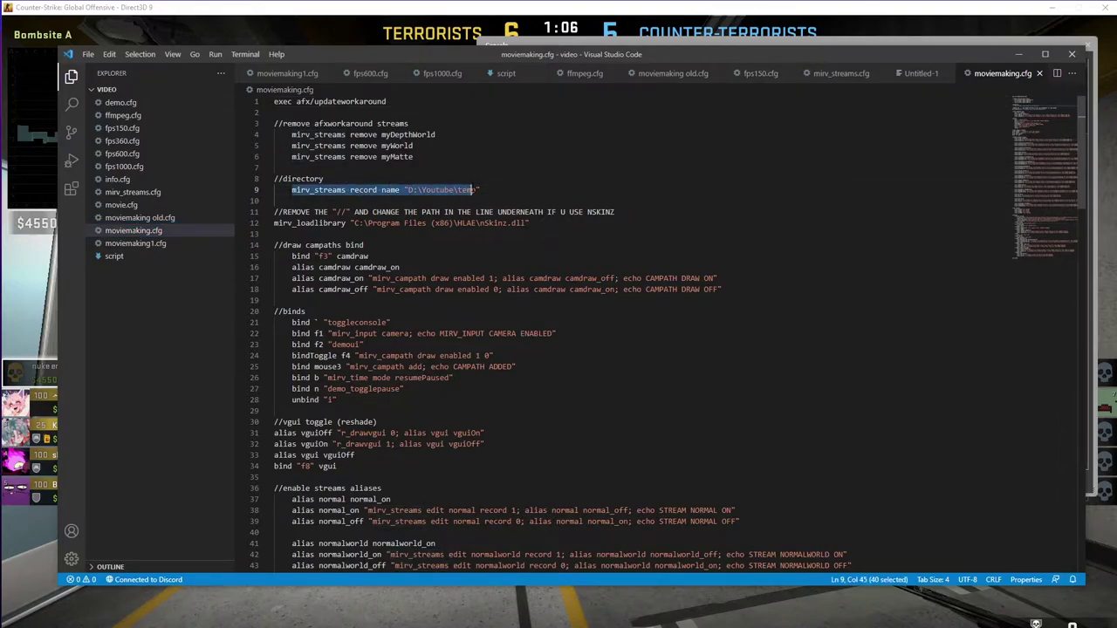
{"action": "left_click", "coordinate": [480, 189]}
{"action": "left_click", "coordinate": [257, 192]}
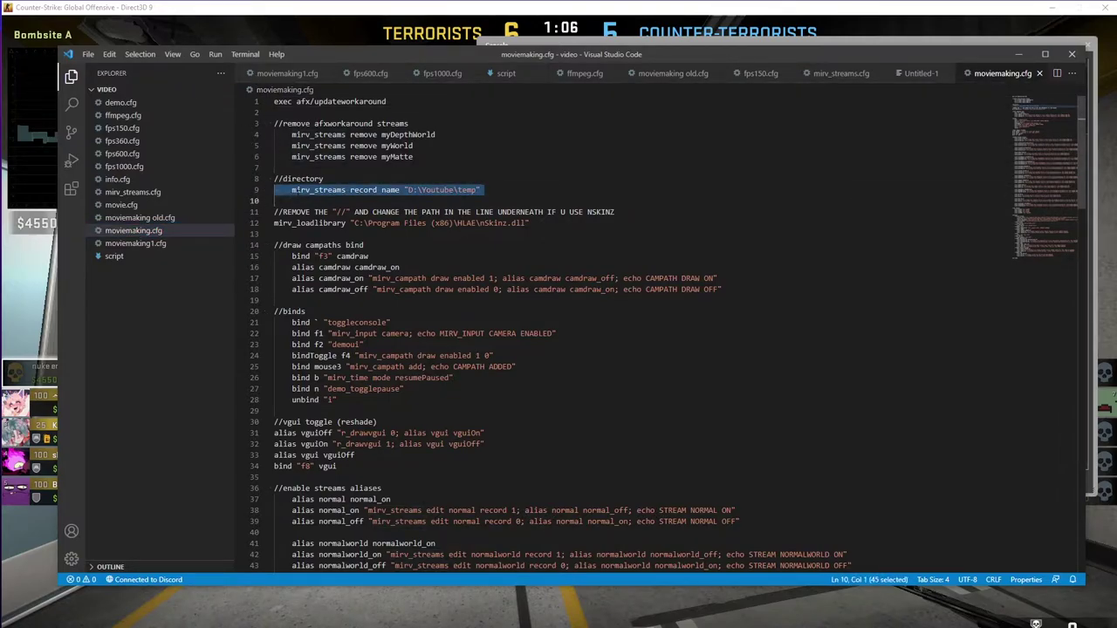
{"action": "left_click_drag", "start_coordinate": [291, 190], "coordinate": [516, 182]}
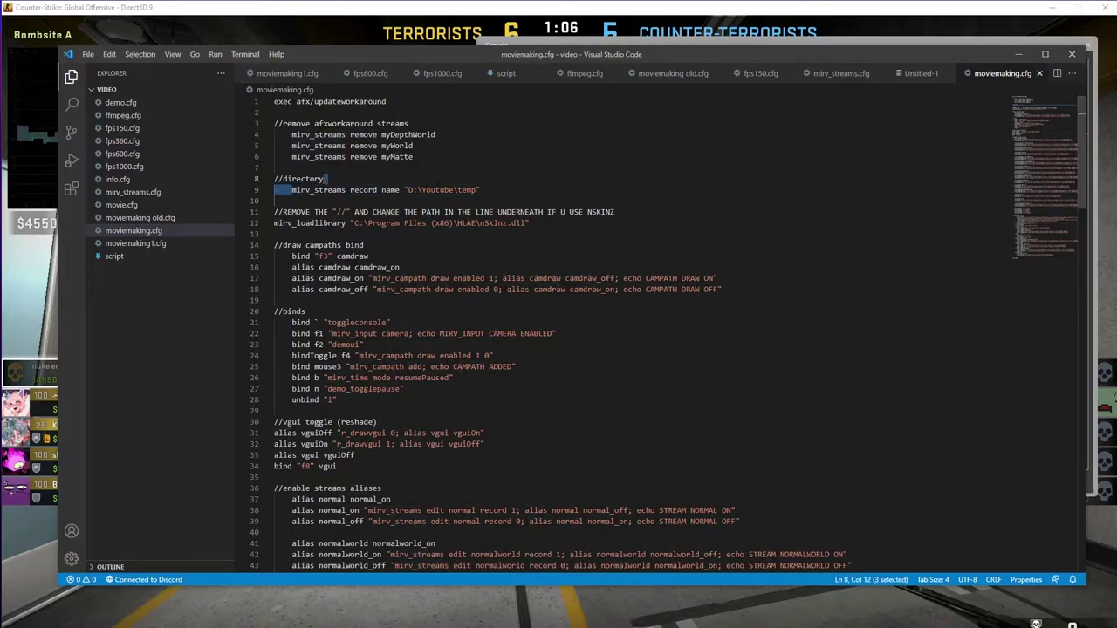
{"action": "left_click", "coordinate": [517, 192]}
{"action": "left_click_drag", "start_coordinate": [408, 189], "coordinate": [476, 190]}
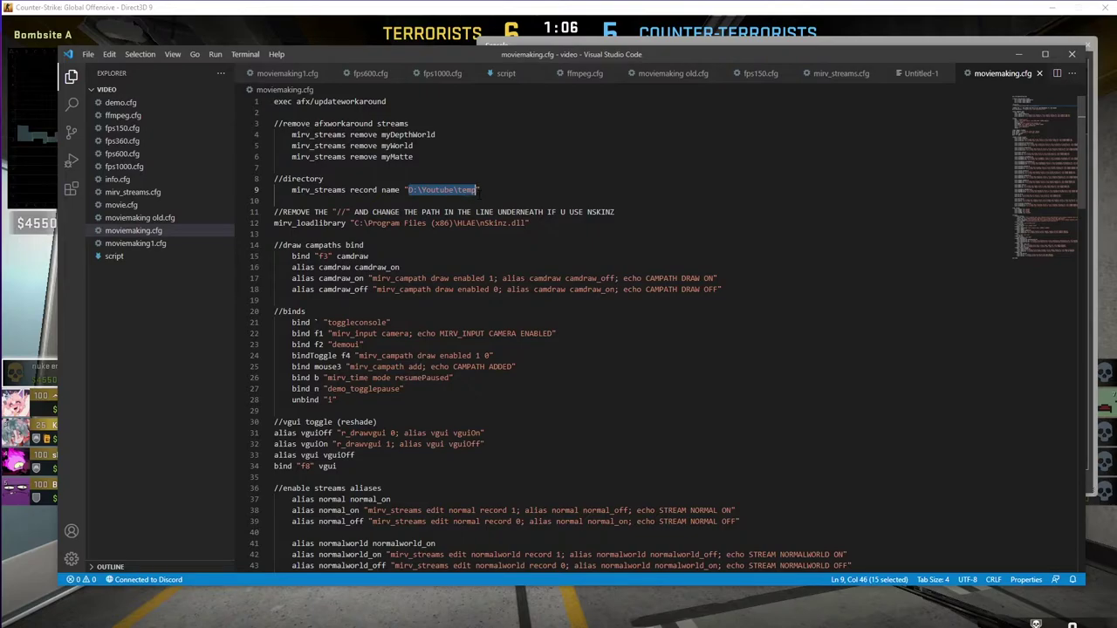
{"action": "left_click", "coordinate": [324, 178]}
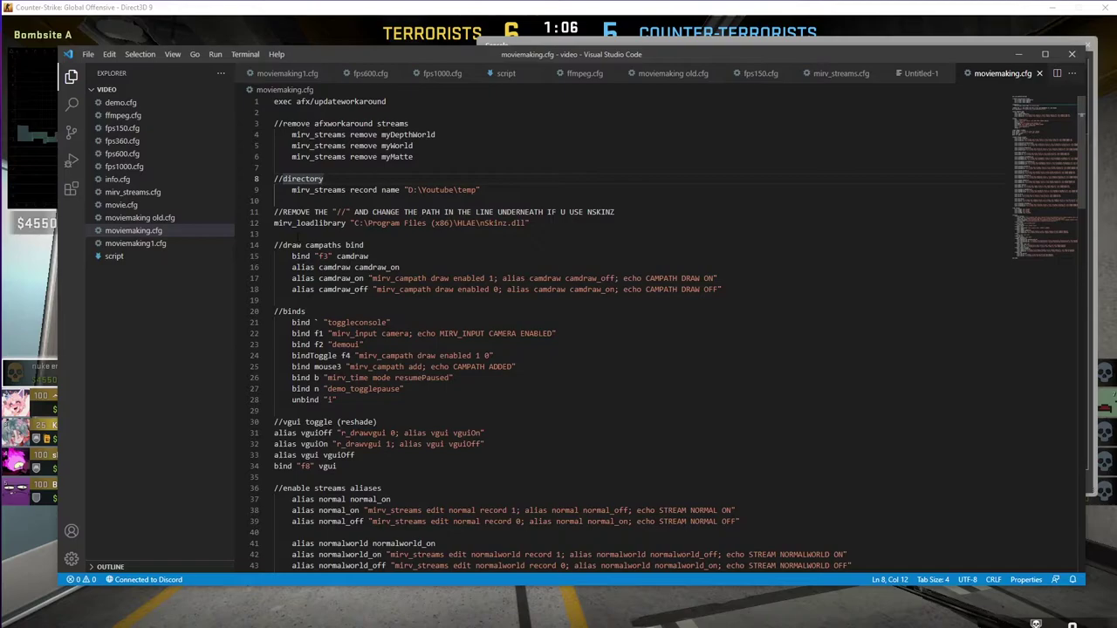
{"action": "left_click_drag", "start_coordinate": [408, 190], "coordinate": [481, 190]}
{"action": "left_click", "coordinate": [481, 190]}
{"action": "left_click_drag", "start_coordinate": [408, 190], "coordinate": [482, 199]}
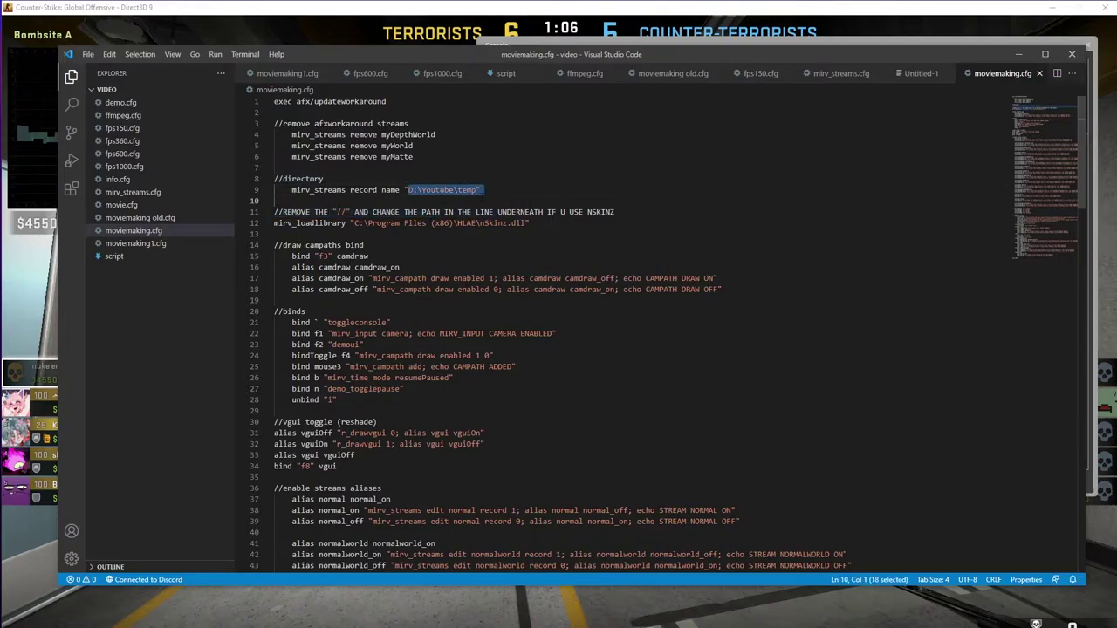
{"action": "left_click_drag", "start_coordinate": [275, 200], "coordinate": [476, 189]}
Step: Examine the nSkinz.dll path in the mirv_loadlibrary line of moviemaking.cfg
{"action": "left_click", "coordinate": [529, 222]}
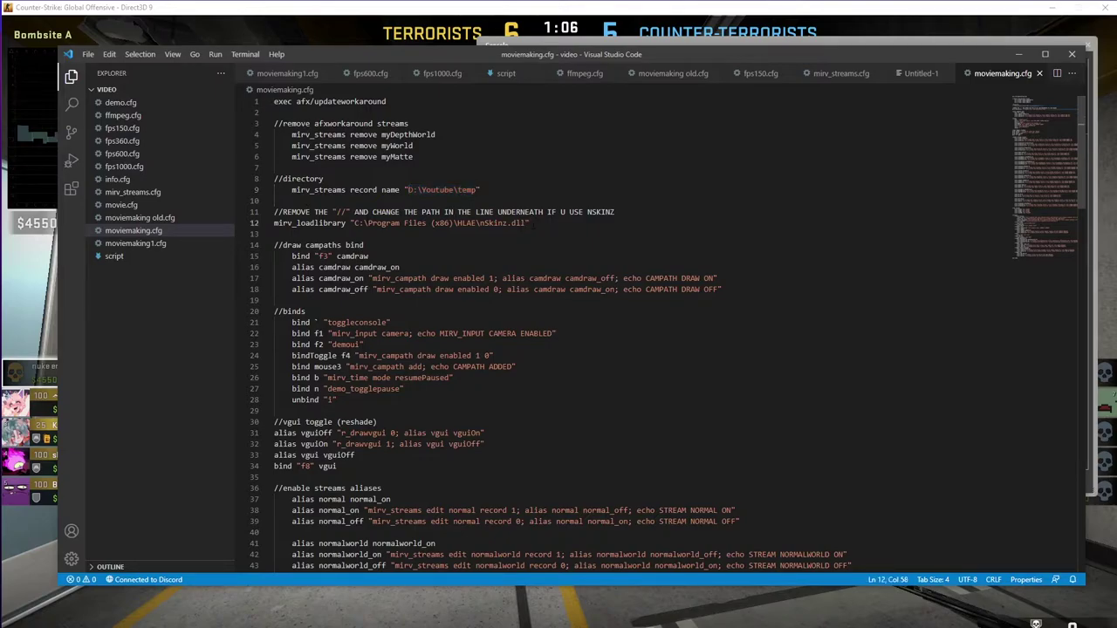
{"action": "left_click_drag", "start_coordinate": [525, 224], "coordinate": [356, 224]}
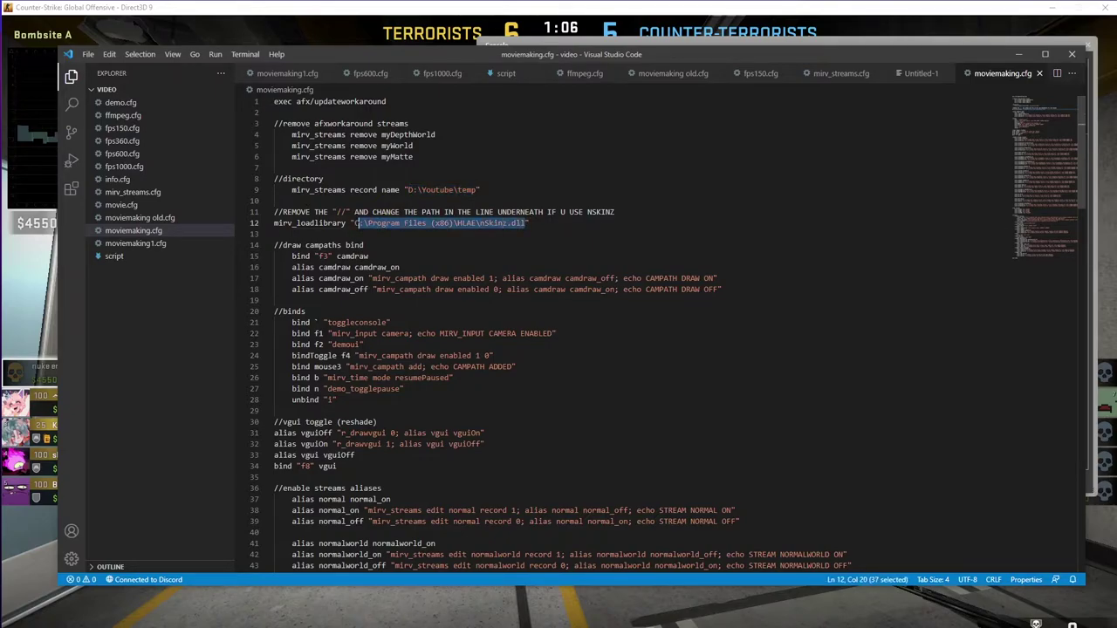
{"action": "left_click", "coordinate": [488, 223]}
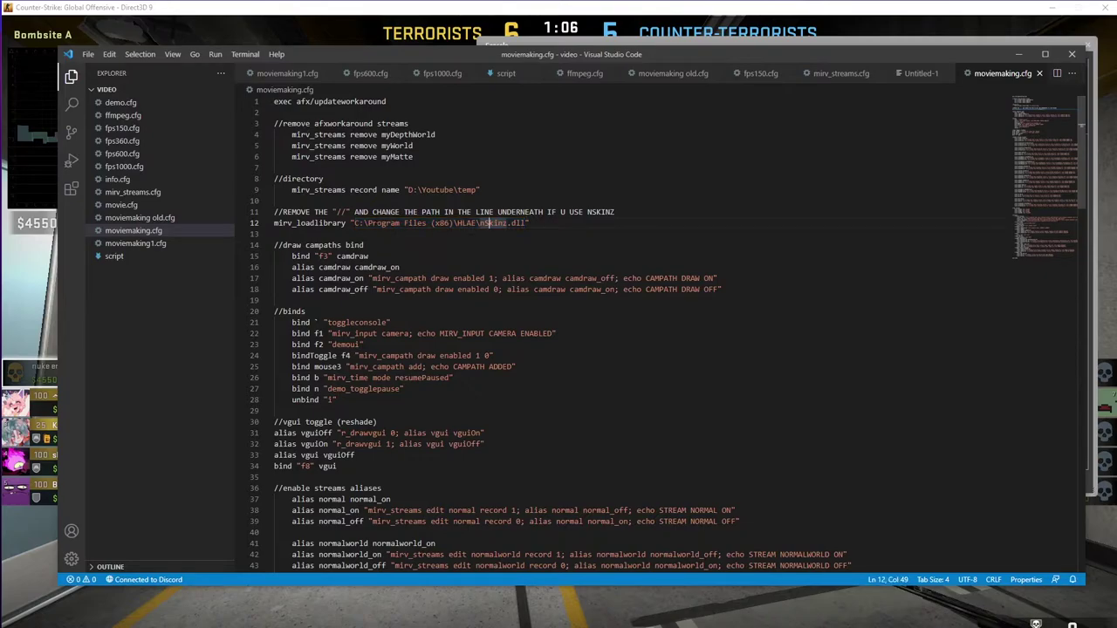
Step: Open ffmpeg.cfg and examine the FFmpeg recording presets, their quality table and the default preset on line 57
{"action": "left_click", "coordinate": [155, 122]}
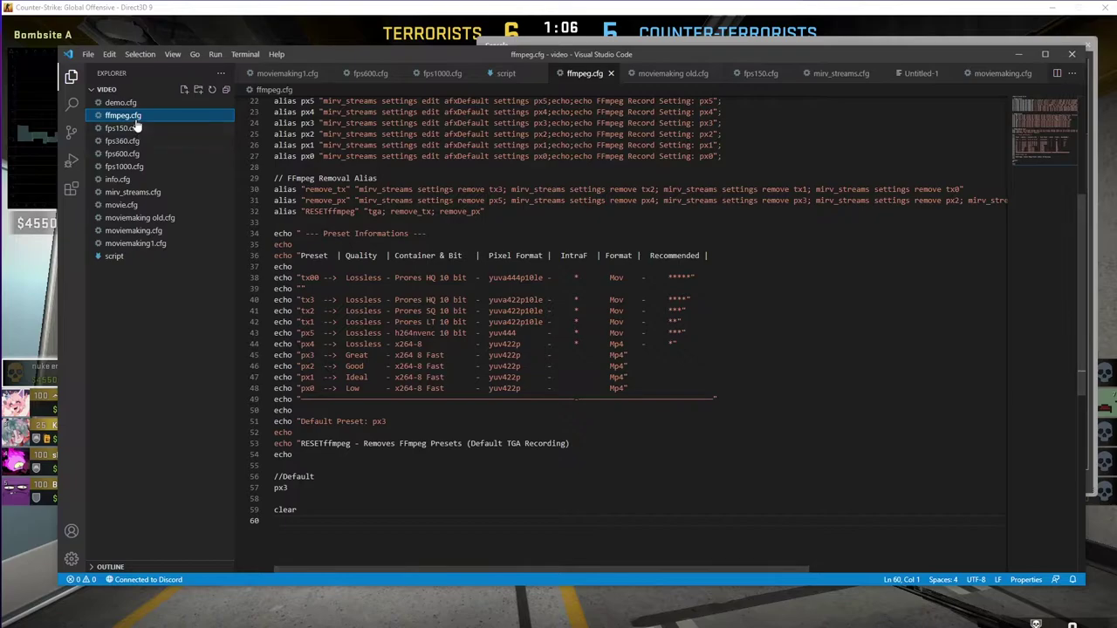
{"action": "scroll", "coordinate": [428, 327], "scroll_direction": "up", "scroll_amount": 6}
{"action": "scroll", "coordinate": [428, 326], "scroll_direction": "down", "scroll_amount": 7}
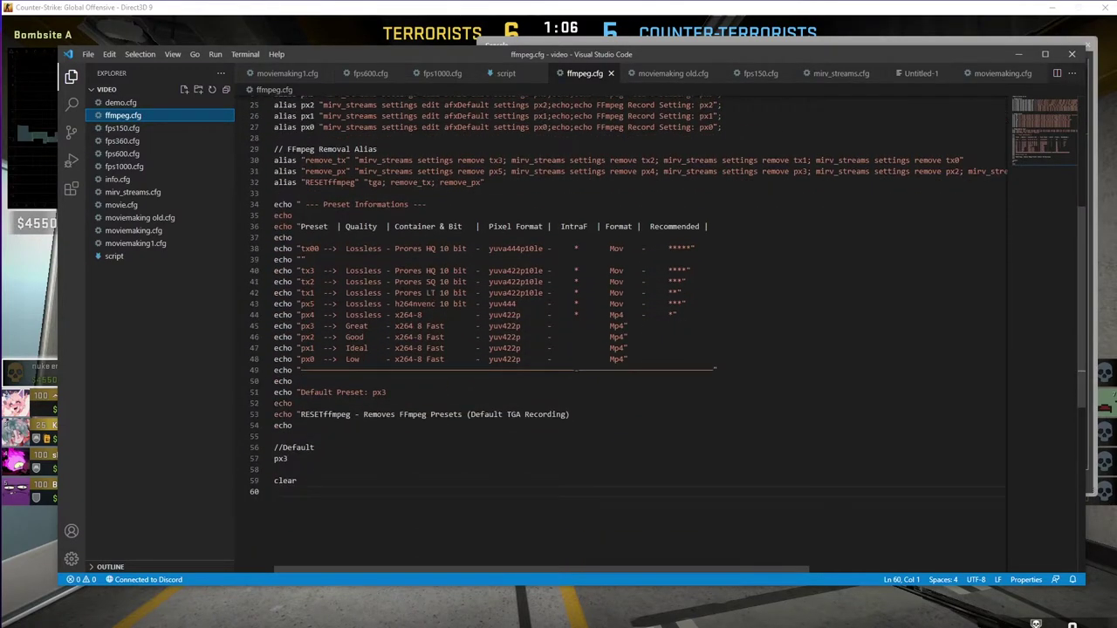
{"action": "left_click_drag", "start_coordinate": [295, 238], "coordinate": [347, 315]}
{"action": "left_click_drag", "start_coordinate": [399, 358], "coordinate": [305, 259]}
{"action": "left_click", "coordinate": [345, 337]}
{"action": "scroll", "coordinate": [345, 337], "scroll_direction": "up", "scroll_amount": 6}
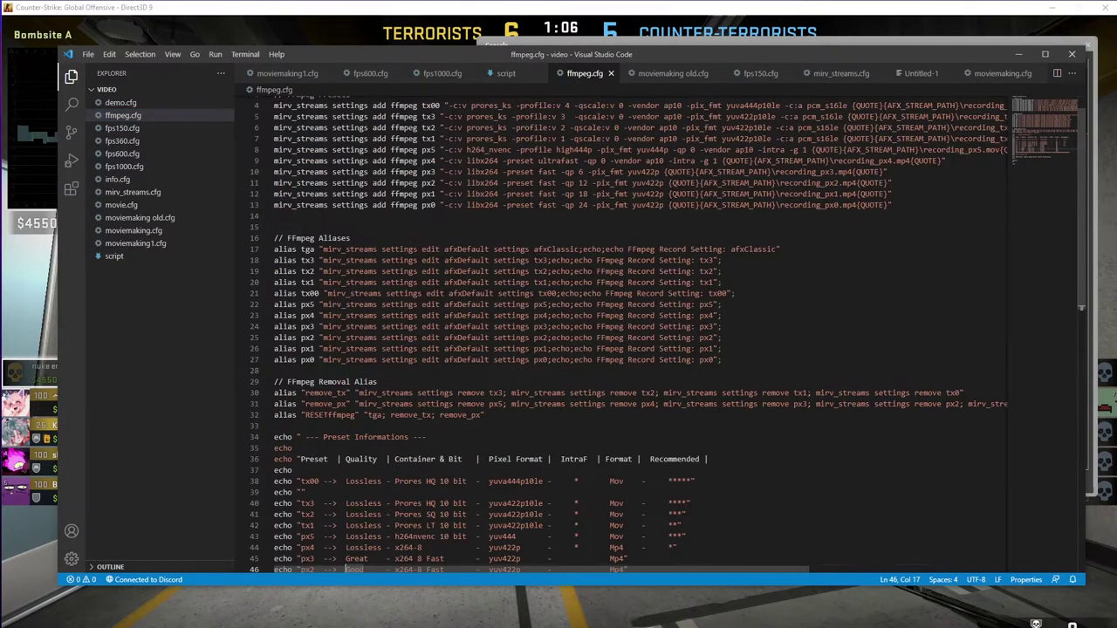
{"action": "scroll", "coordinate": [381, 381], "scroll_direction": "down", "scroll_amount": 11}
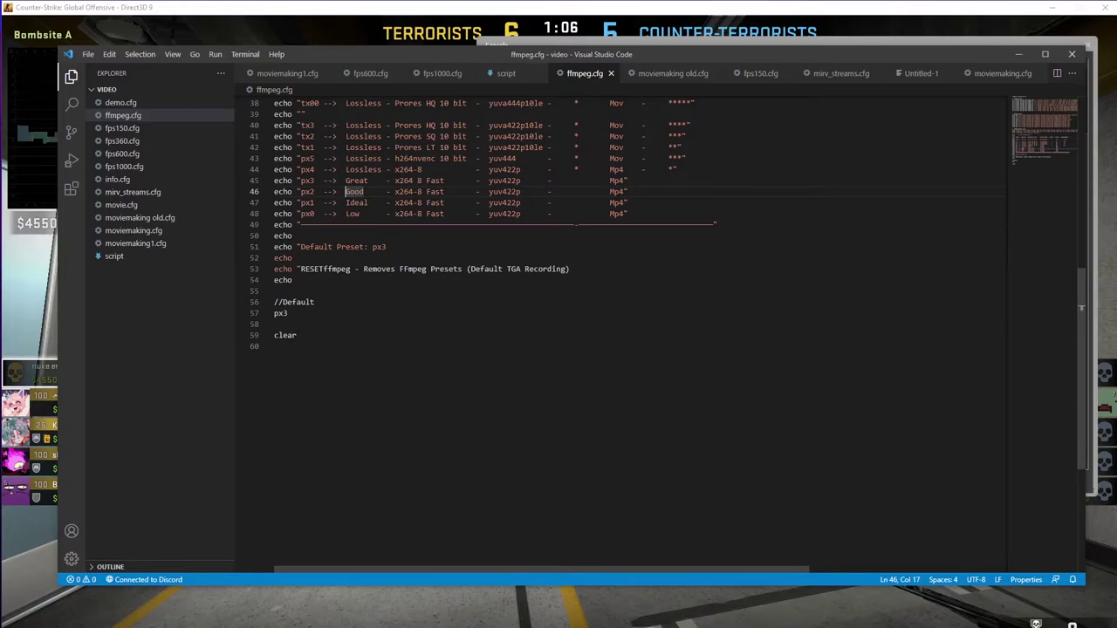
{"action": "left_click", "coordinate": [292, 180]}
{"action": "scroll", "coordinate": [404, 363], "scroll_direction": "up", "scroll_amount": 2}
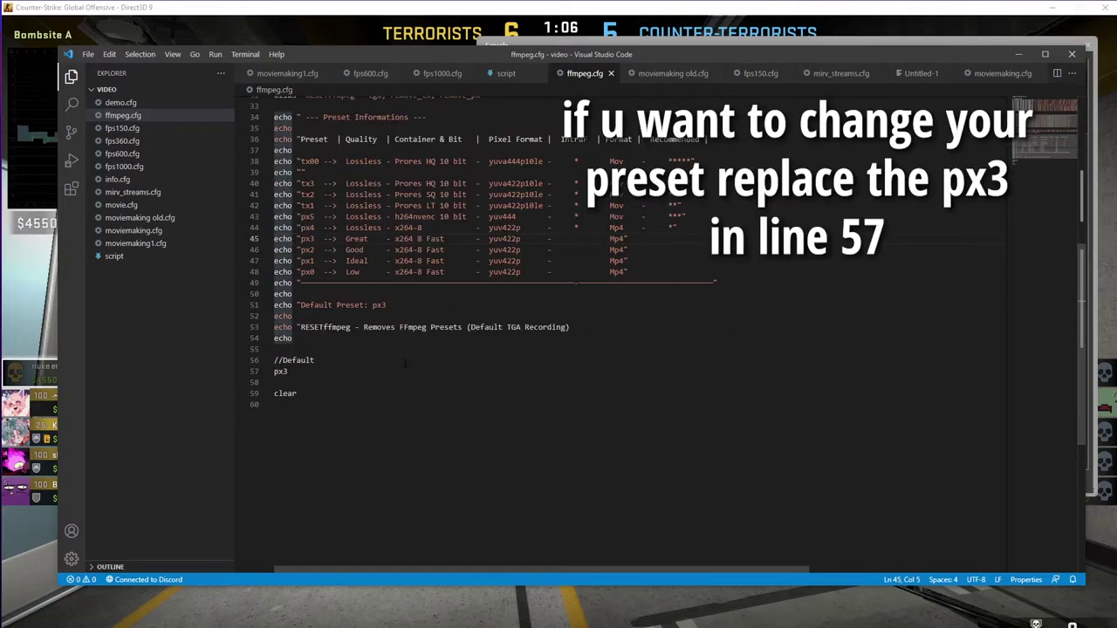
{"action": "left_click", "coordinate": [278, 382]}
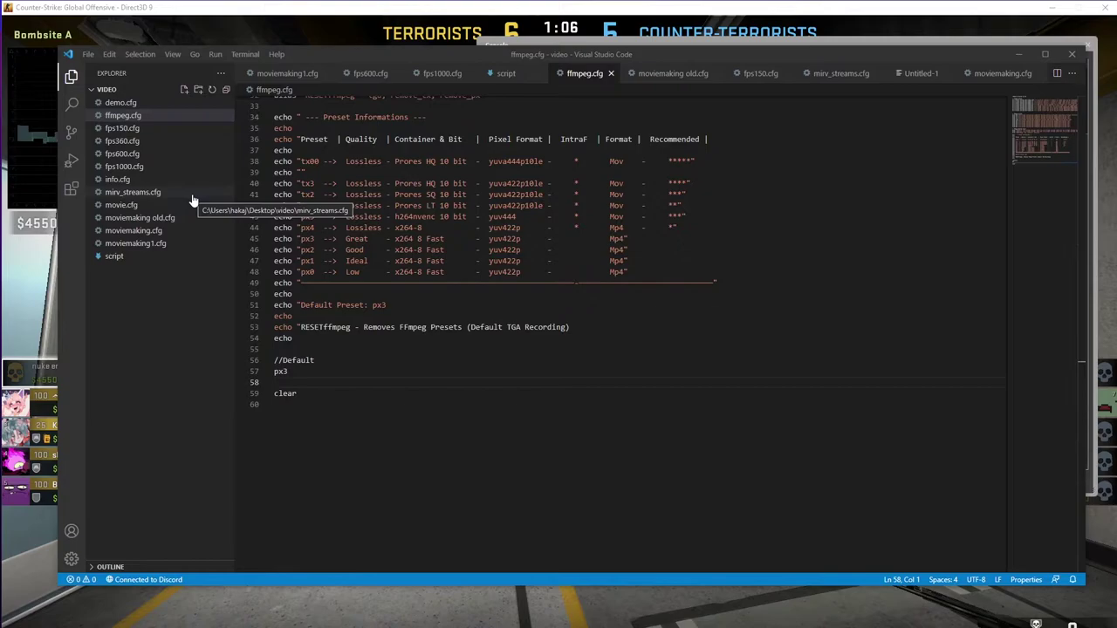
Step: Open demo.cfg and examine its misc, HUD, viewmodel and demo lag fix settings
{"action": "left_click", "coordinate": [140, 103]}
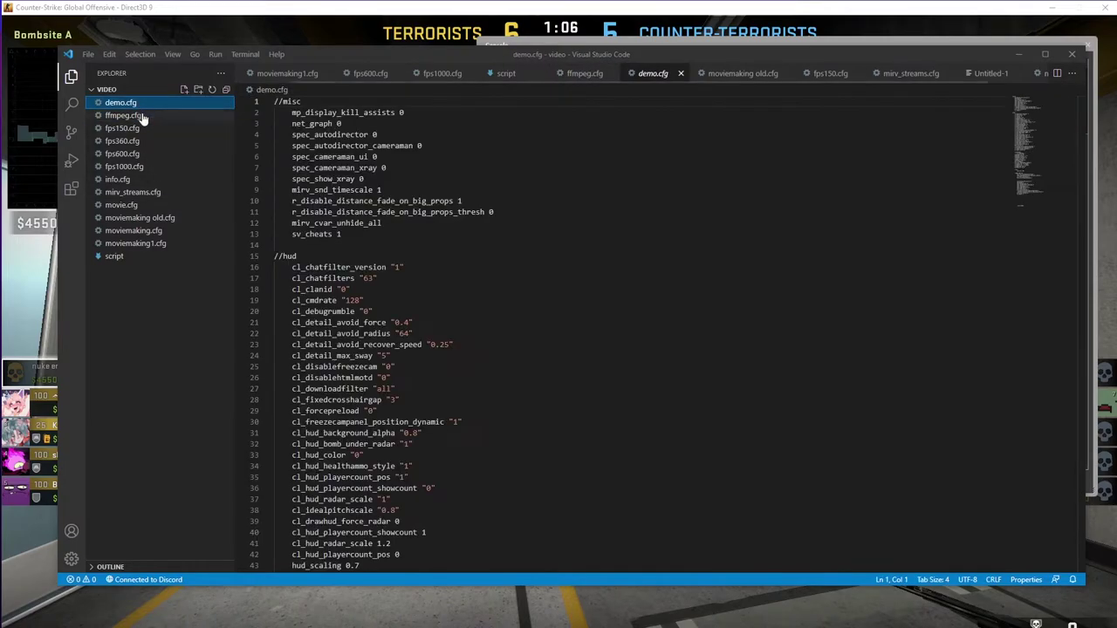
{"action": "scroll", "coordinate": [610, 332], "scroll_direction": "down", "scroll_amount": 7}
{"action": "scroll", "coordinate": [611, 332], "scroll_direction": "down", "scroll_amount": 7}
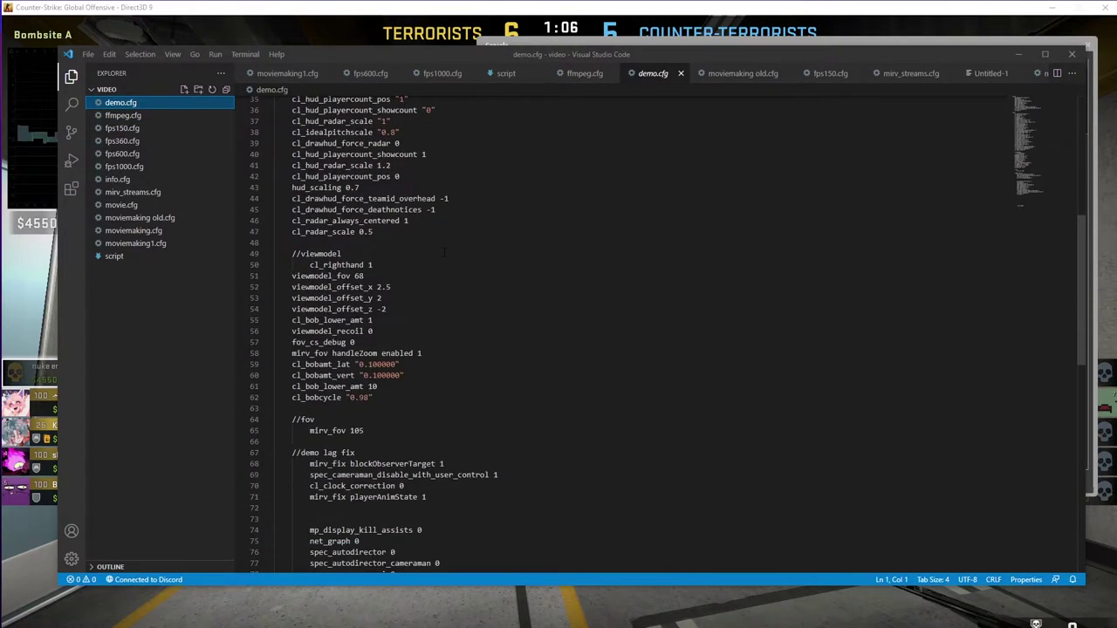
{"action": "scroll", "coordinate": [611, 332], "scroll_direction": "up", "scroll_amount": 14}
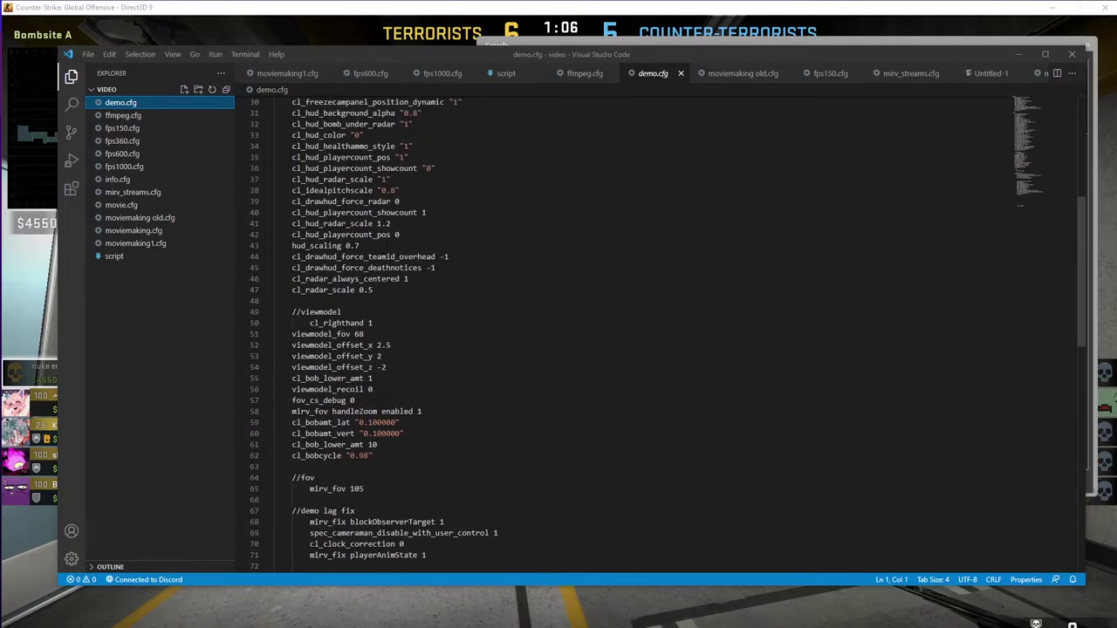
{"action": "scroll", "coordinate": [611, 332], "scroll_direction": "down", "scroll_amount": 7}
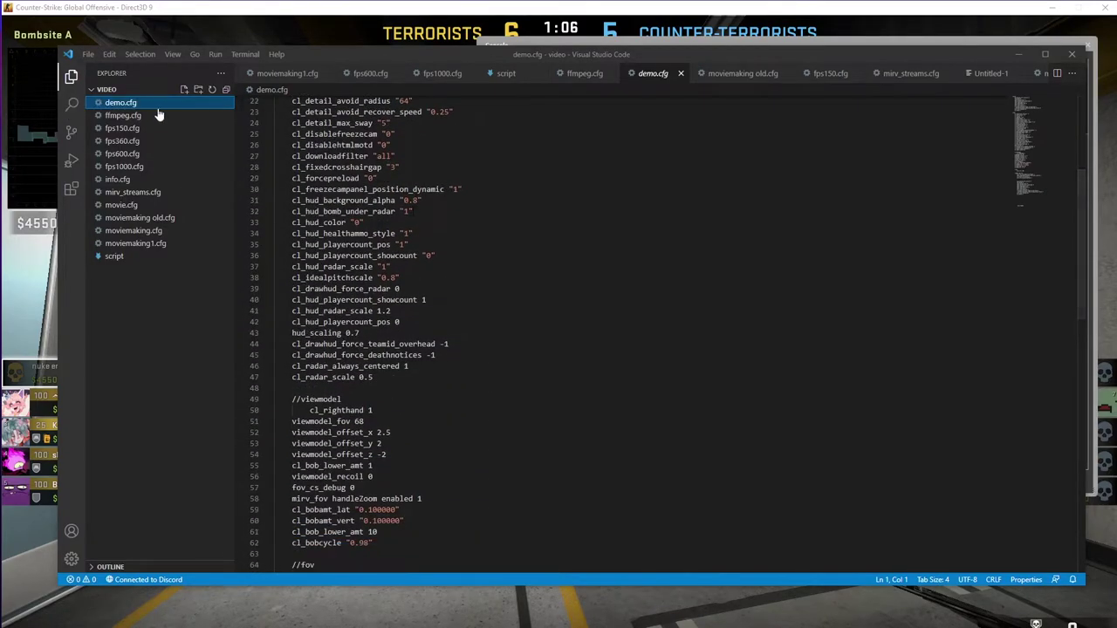
{"action": "scroll", "coordinate": [611, 331], "scroll_direction": "down", "scroll_amount": 10}
Step: Examine the mirv_fov line in the fov section of demo.cfg
{"action": "left_click_drag", "start_coordinate": [365, 256], "coordinate": [262, 234]}
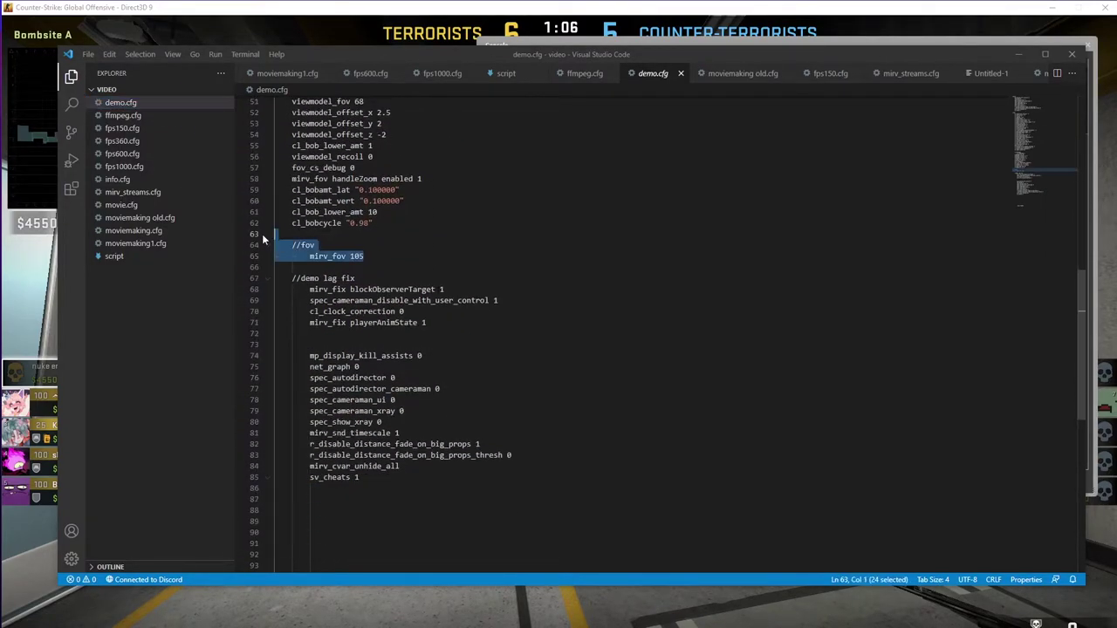
{"action": "left_click", "coordinate": [383, 257]}
{"action": "left_click_drag", "start_coordinate": [332, 257], "coordinate": [365, 256]}
{"action": "left_click", "coordinate": [315, 246]}
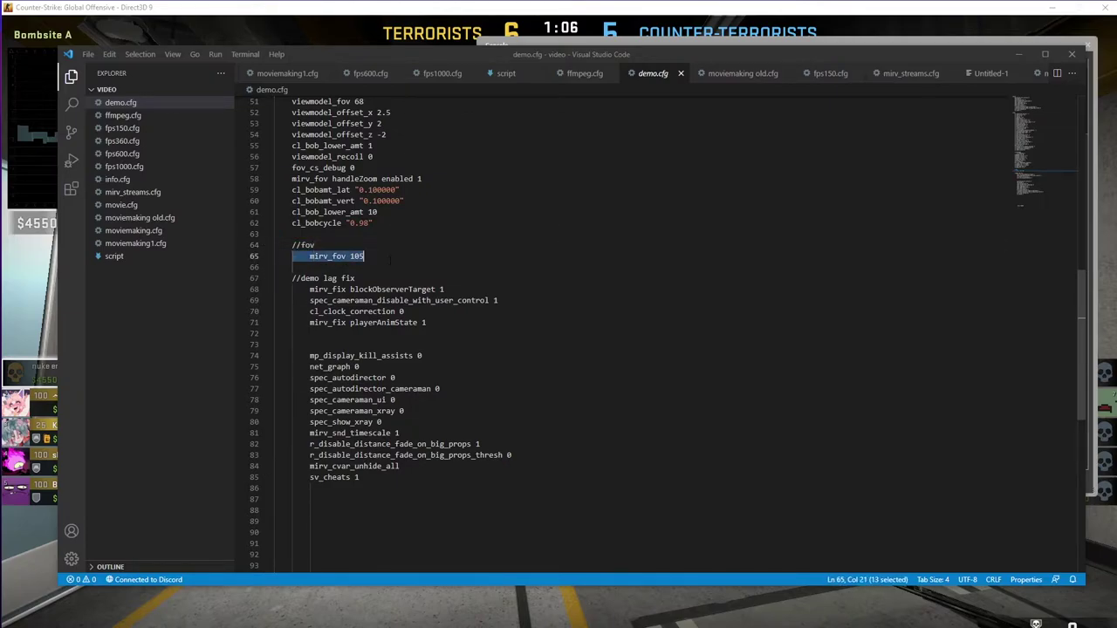
{"action": "left_click", "coordinate": [365, 256]}
{"action": "scroll", "coordinate": [365, 257], "scroll_direction": "up", "scroll_amount": 16}
{"action": "scroll", "coordinate": [365, 257], "scroll_direction": "down", "scroll_amount": 17}
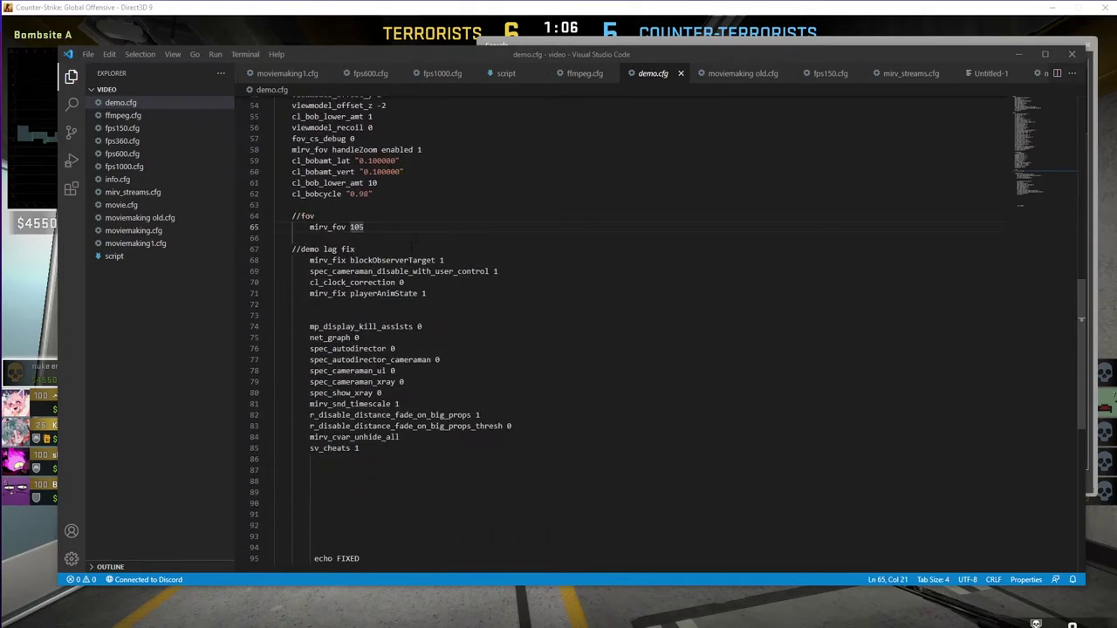
{"action": "left_click", "coordinate": [273, 227]}
Step: Switch back to CS:GO and toggle the kill feed with the deathnotices alias in the console
{"action": "key", "text": "alt+Tab"}
{"action": "type", "text": "deat"}
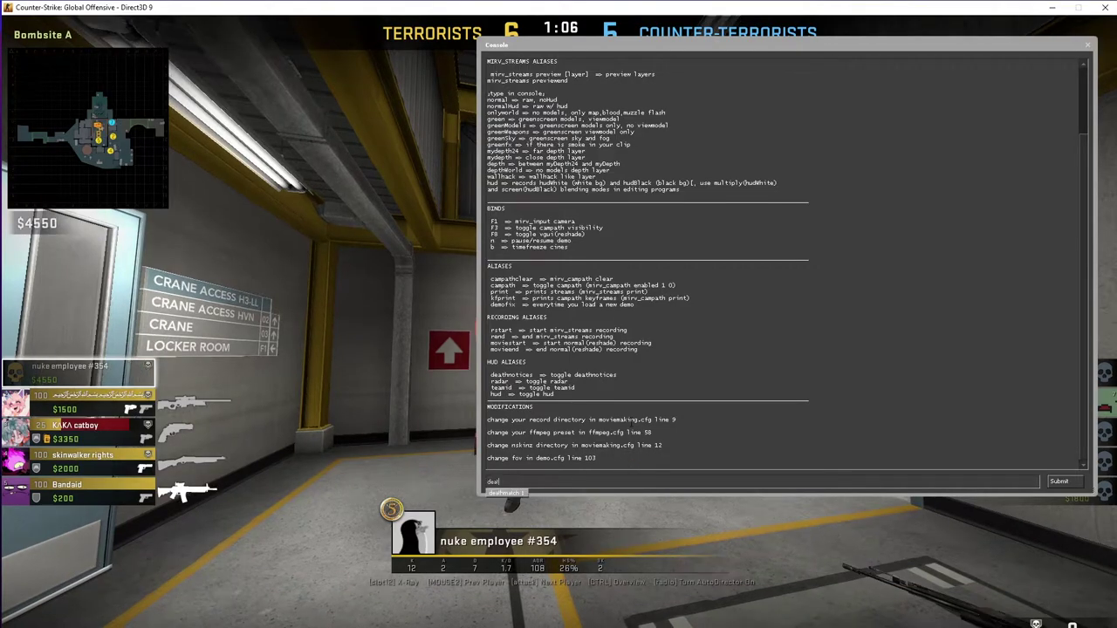
{"action": "type", "text": "hnotcies"}
{"action": "key", "text": "Return"}
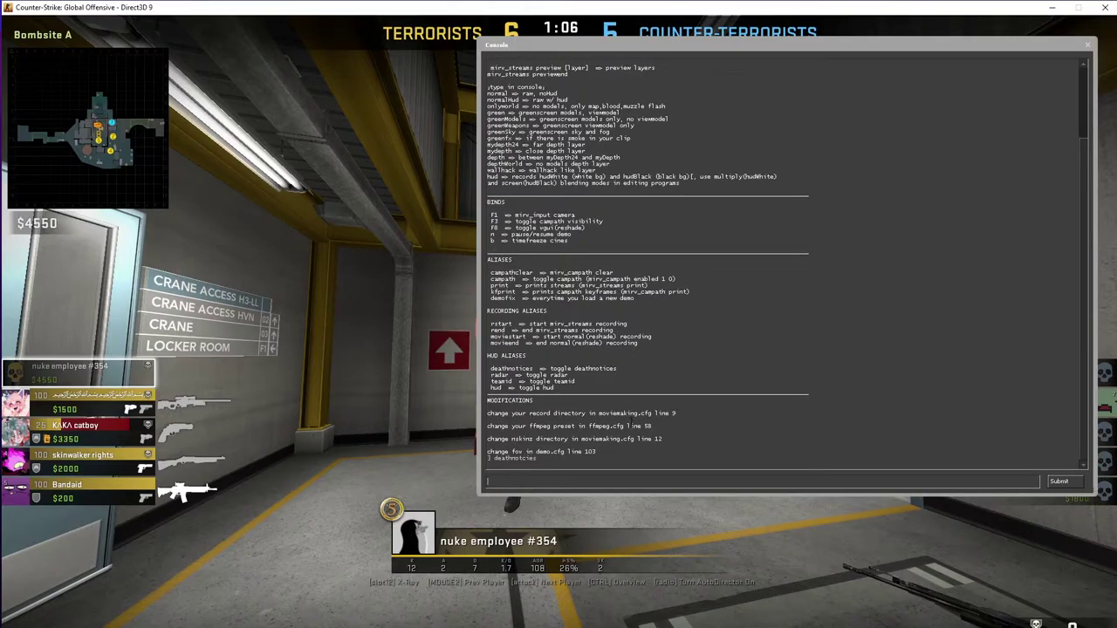
{"action": "type", "text": "deathnotices"}
{"action": "key", "text": "Return"}
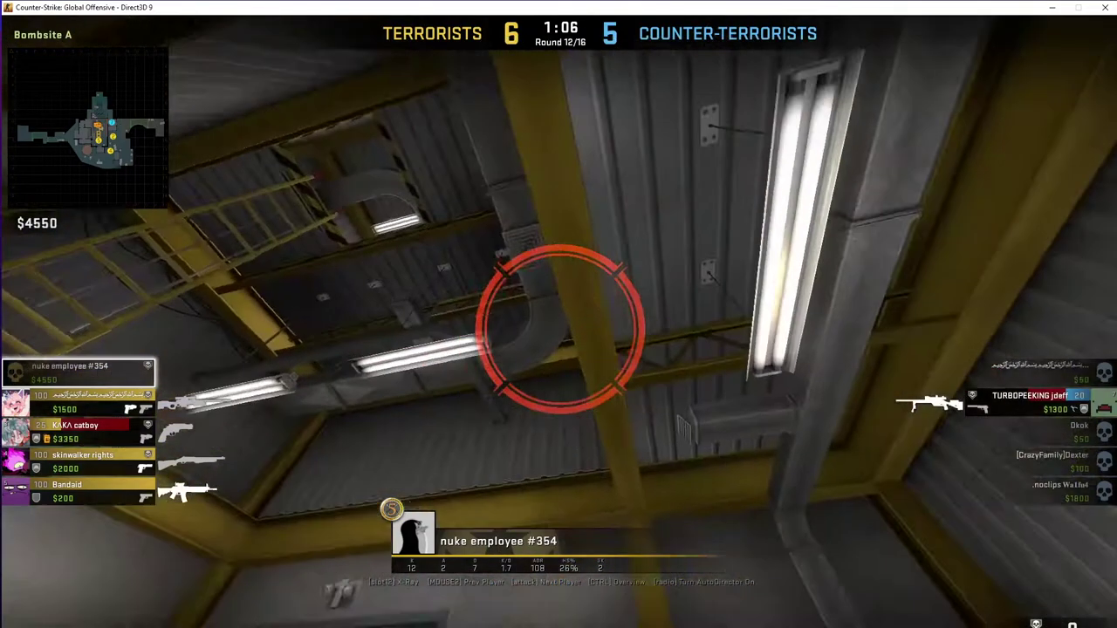
{"action": "key", "text": "grave"}
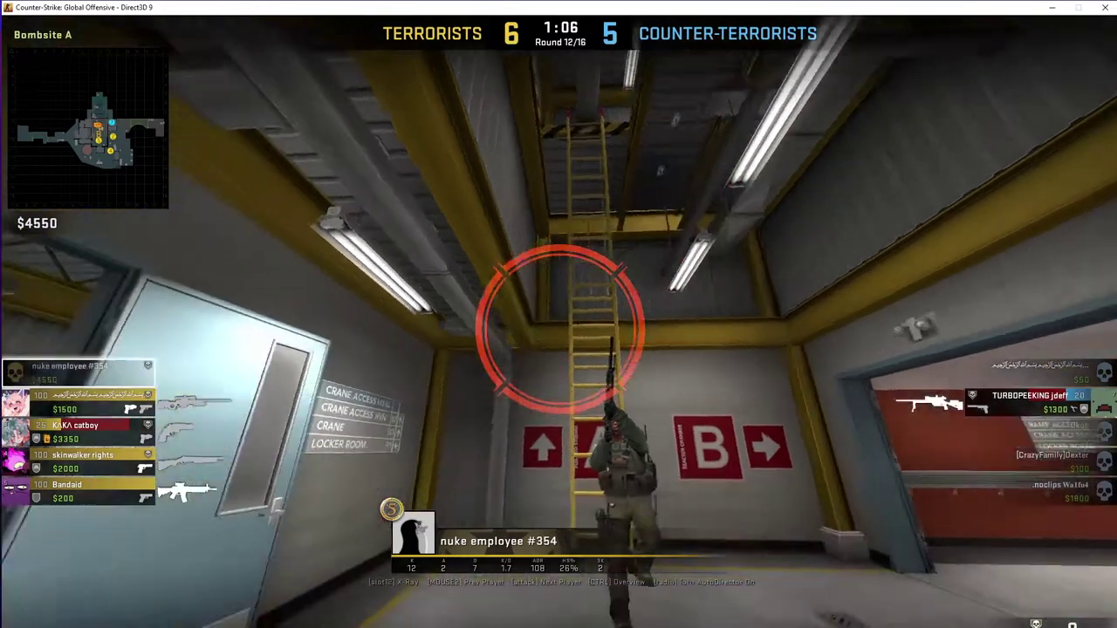
{"action": "key", "text": "grave"}
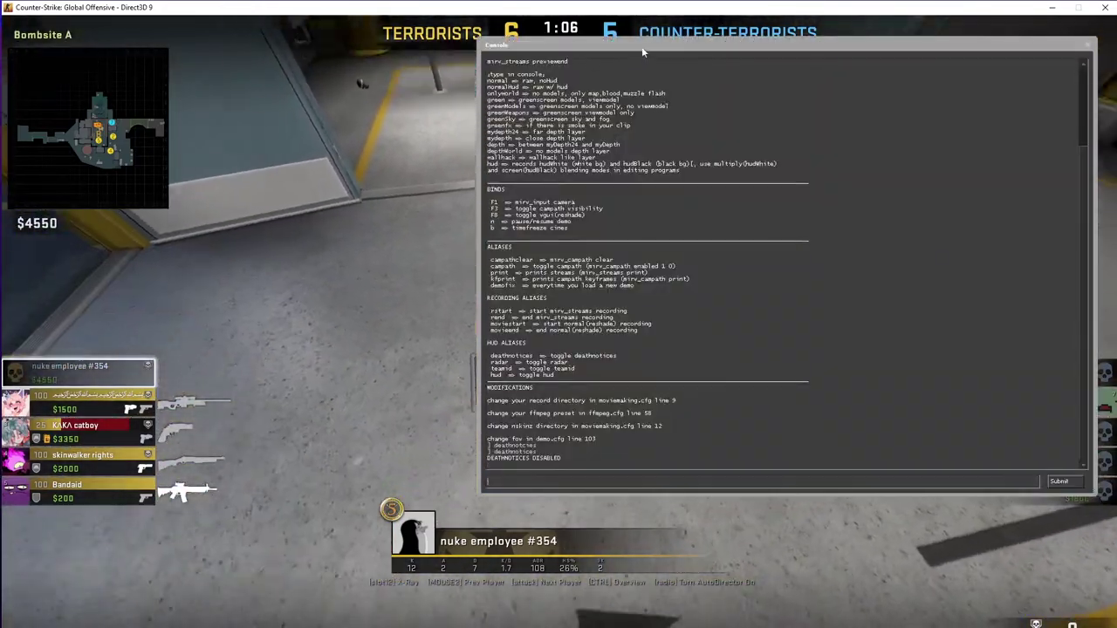
Step: Move the console window closer to the middle of the game view and toggle the HUD with the hud alias
{"action": "left_click_drag", "start_coordinate": [641, 48], "coordinate": [498, 101]}
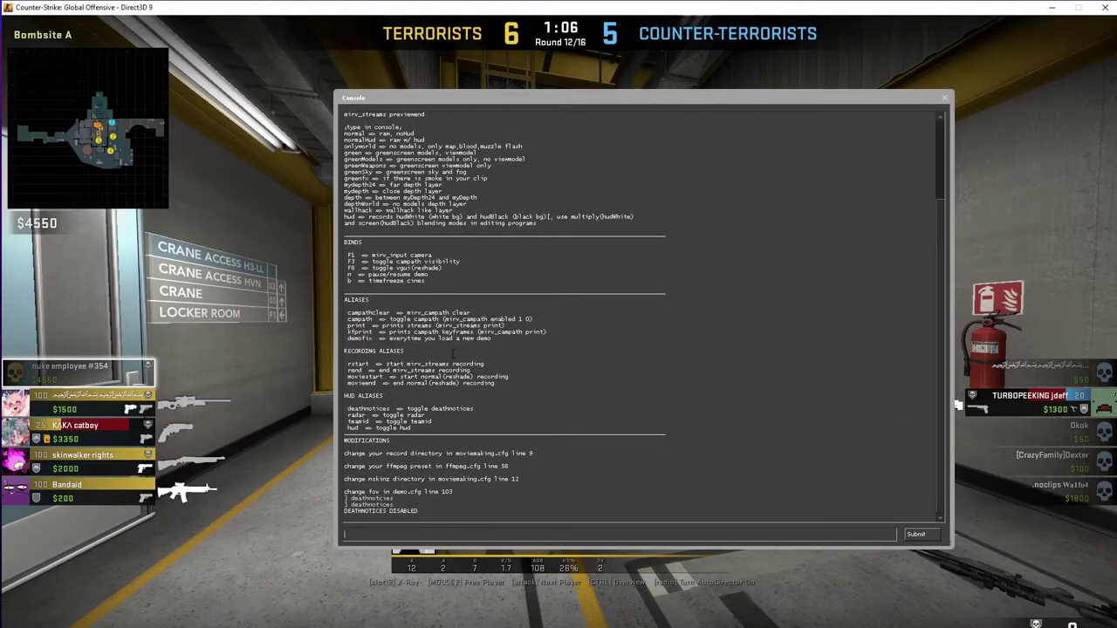
{"action": "type", "text": "hud"}
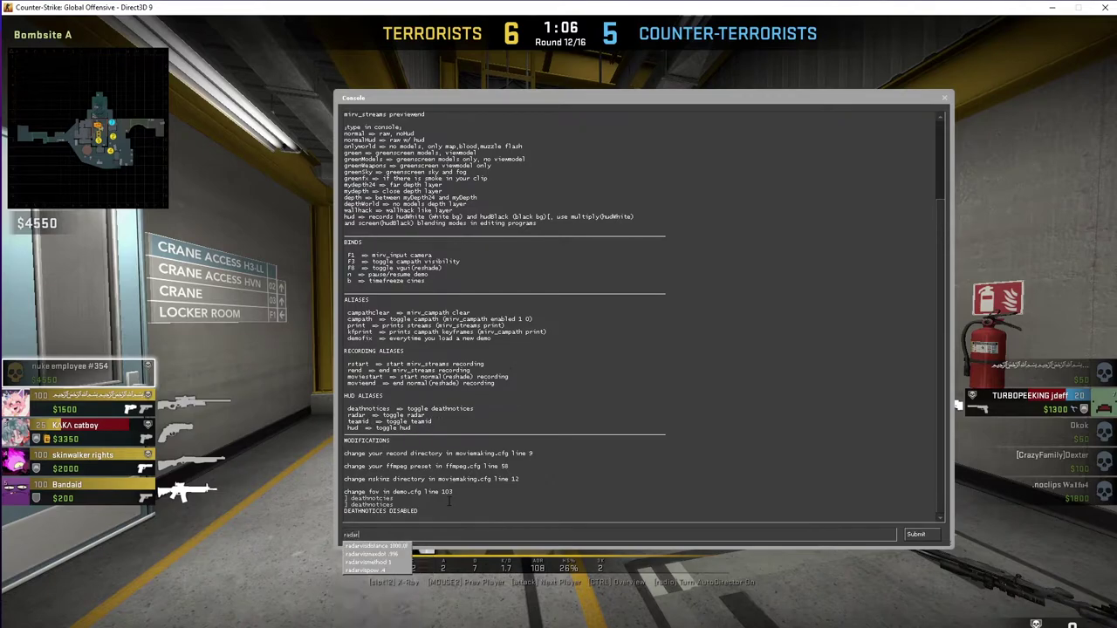
{"action": "key", "text": "Return"}
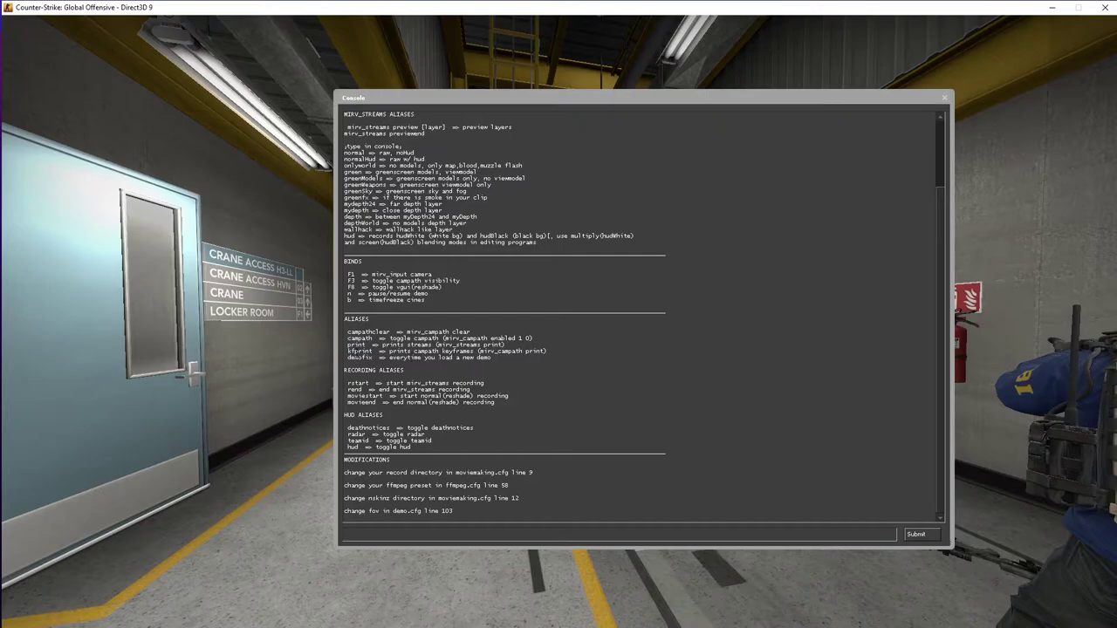
Step: List the mirv_streams with the print alias and compare the listing with the stream aliases from the info text
{"action": "type", "text": "print"}
{"action": "key", "text": "Return"}
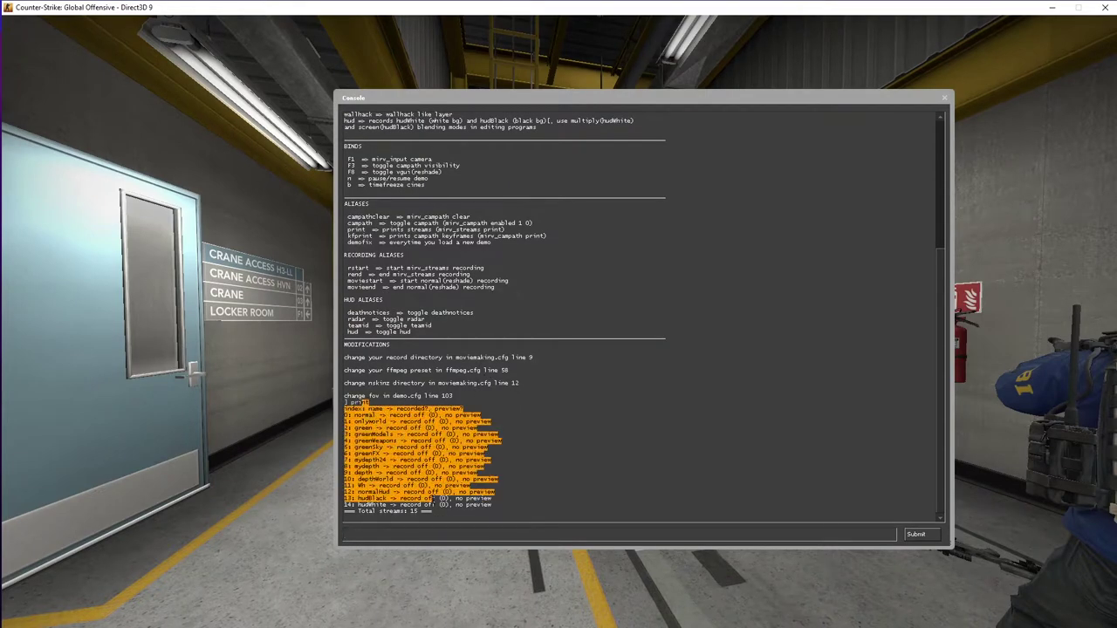
{"action": "scroll", "coordinate": [385, 389], "scroll_direction": "up", "scroll_amount": 6}
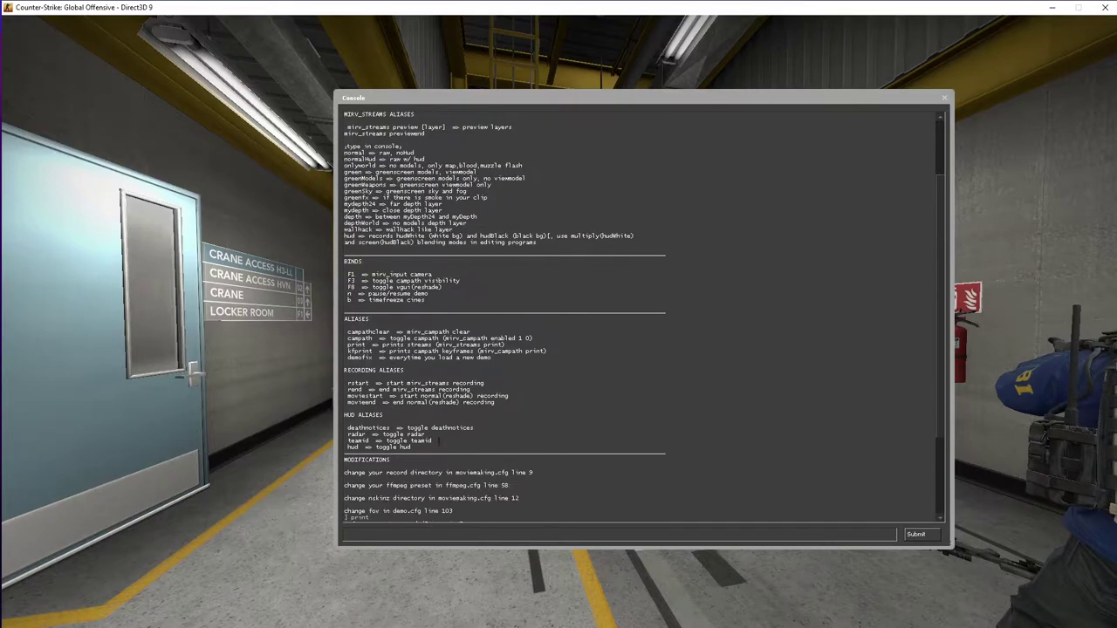
{"action": "scroll", "coordinate": [403, 466], "scroll_direction": "down", "scroll_amount": 6}
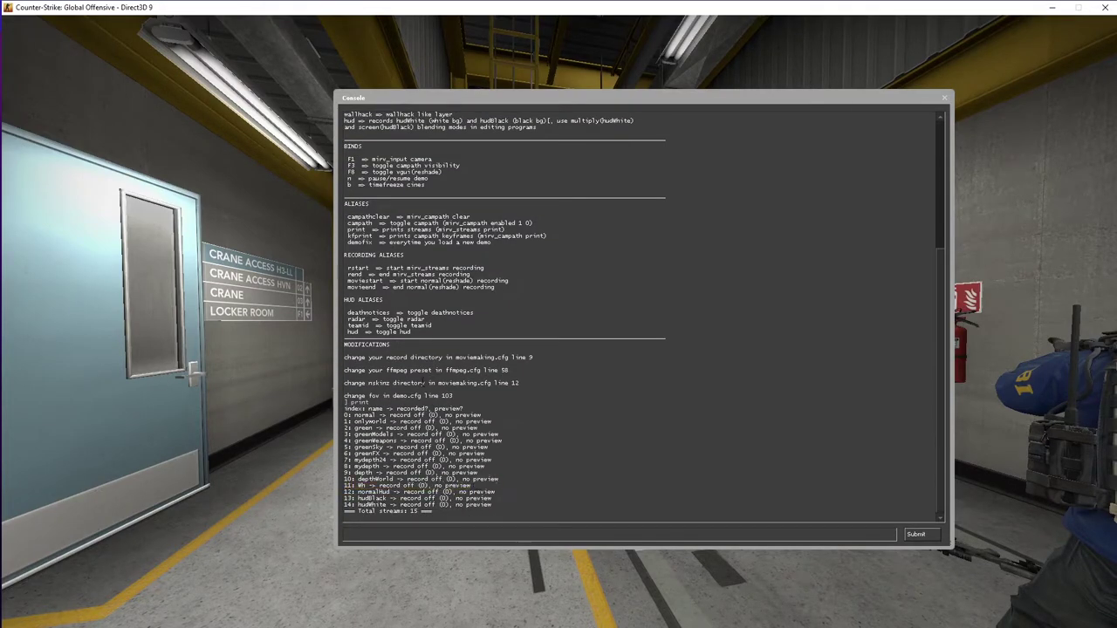
{"action": "scroll", "coordinate": [394, 342], "scroll_direction": "up", "scroll_amount": 5}
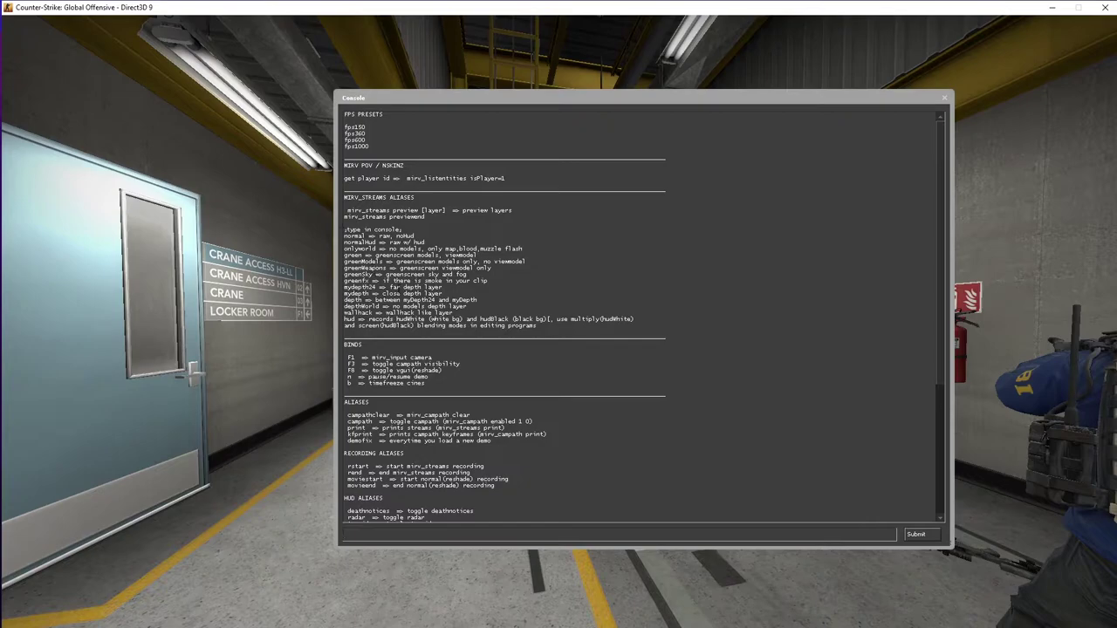
{"action": "scroll", "coordinate": [643, 318], "scroll_direction": "down", "scroll_amount": 2}
{"action": "type", "text": "print"}
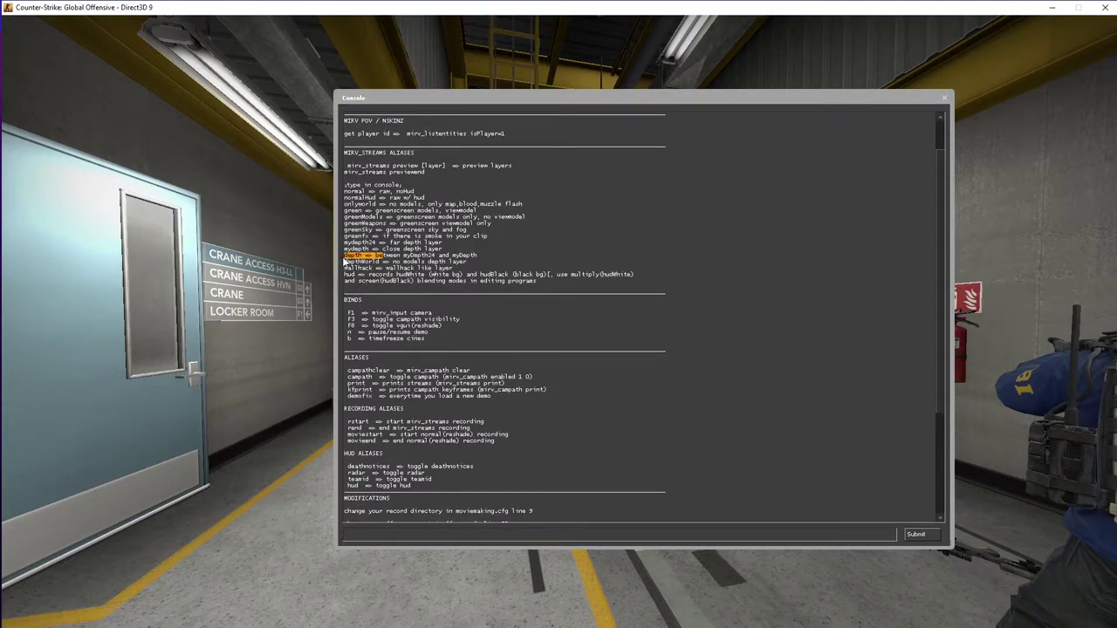
{"action": "key", "text": "Return"}
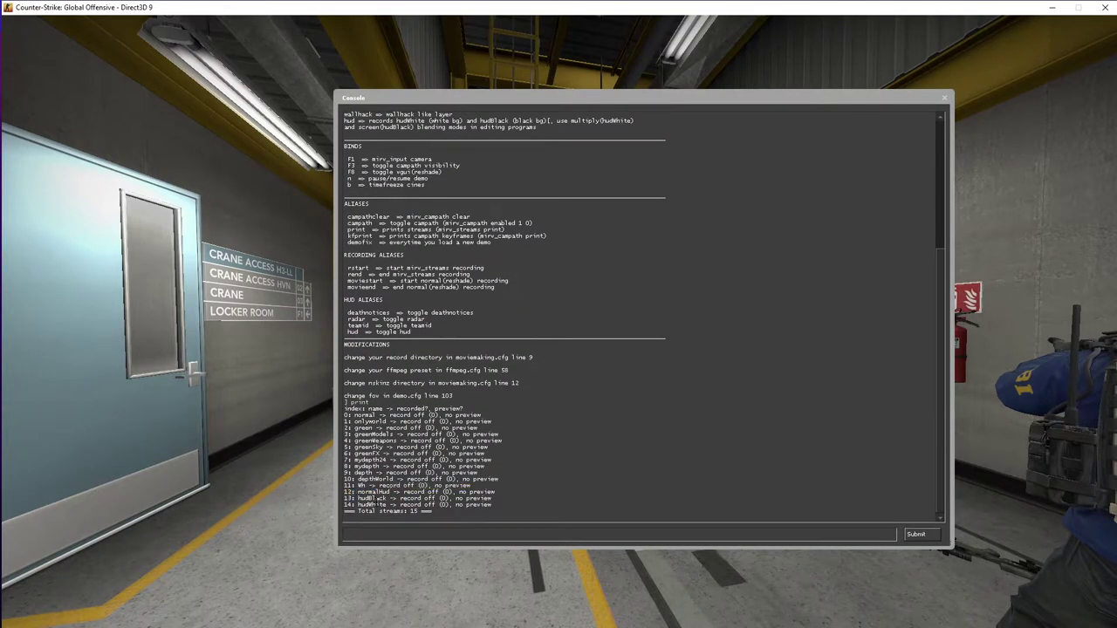
Step: Examine the hud alias description against the hudBlack and hudWhite streams, and reread the binds and campath aliases
{"action": "scroll", "coordinate": [381, 504], "scroll_direction": "up", "scroll_amount": 7}
{"action": "scroll", "coordinate": [374, 519], "scroll_direction": "down", "scroll_amount": 7}
{"action": "scroll", "coordinate": [643, 318], "scroll_direction": "up", "scroll_amount": 8}
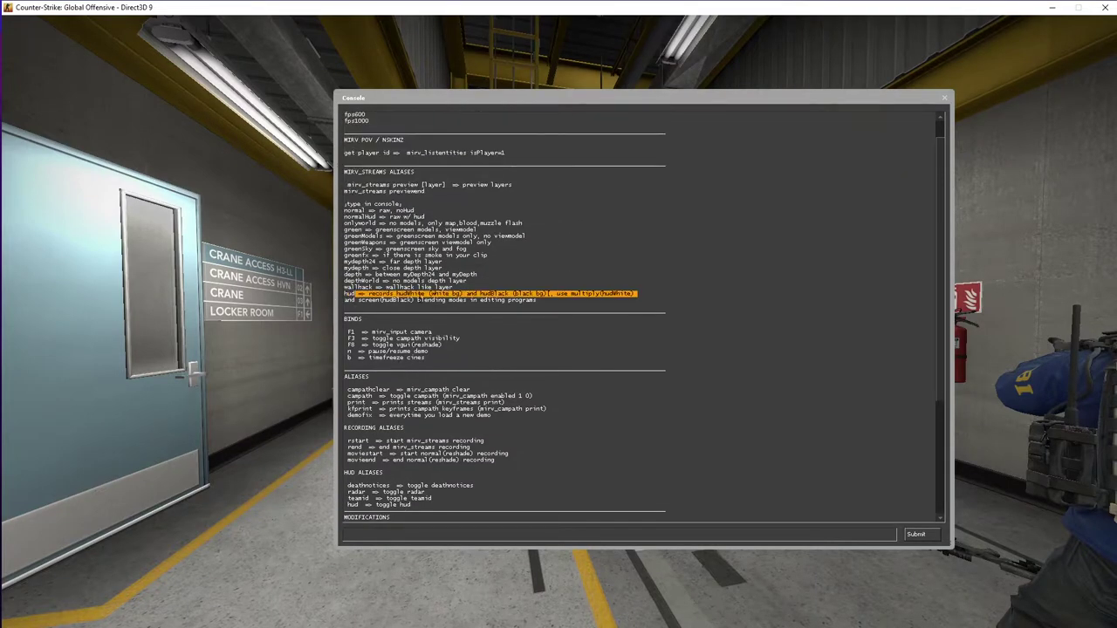
{"action": "left_click_drag", "start_coordinate": [355, 294], "coordinate": [336, 322]}
{"action": "scroll", "coordinate": [376, 166], "scroll_direction": "down", "scroll_amount": 8}
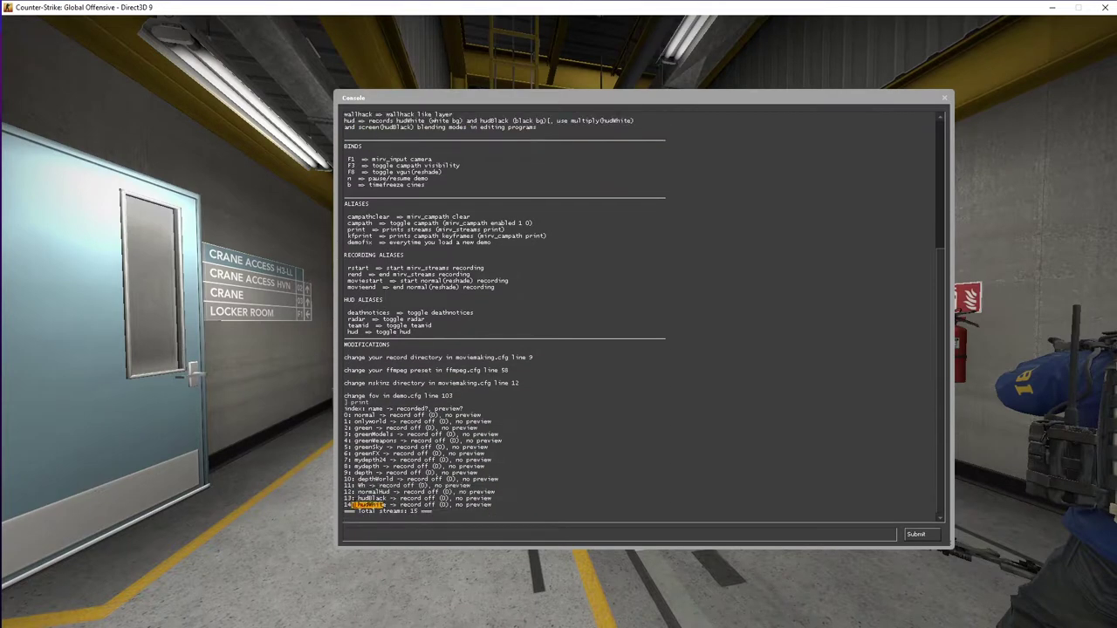
{"action": "scroll", "coordinate": [375, 489], "scroll_direction": "up", "scroll_amount": 2}
{"action": "scroll", "coordinate": [457, 434], "scroll_direction": "up", "scroll_amount": 4}
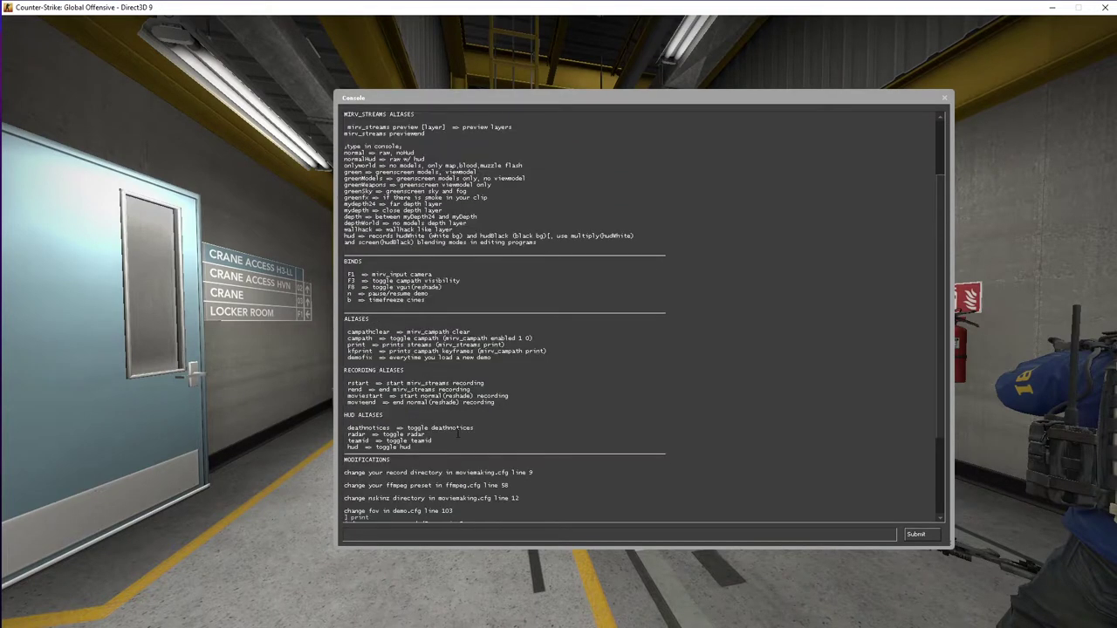
{"action": "scroll", "coordinate": [637, 315], "scroll_direction": "up", "scroll_amount": 2}
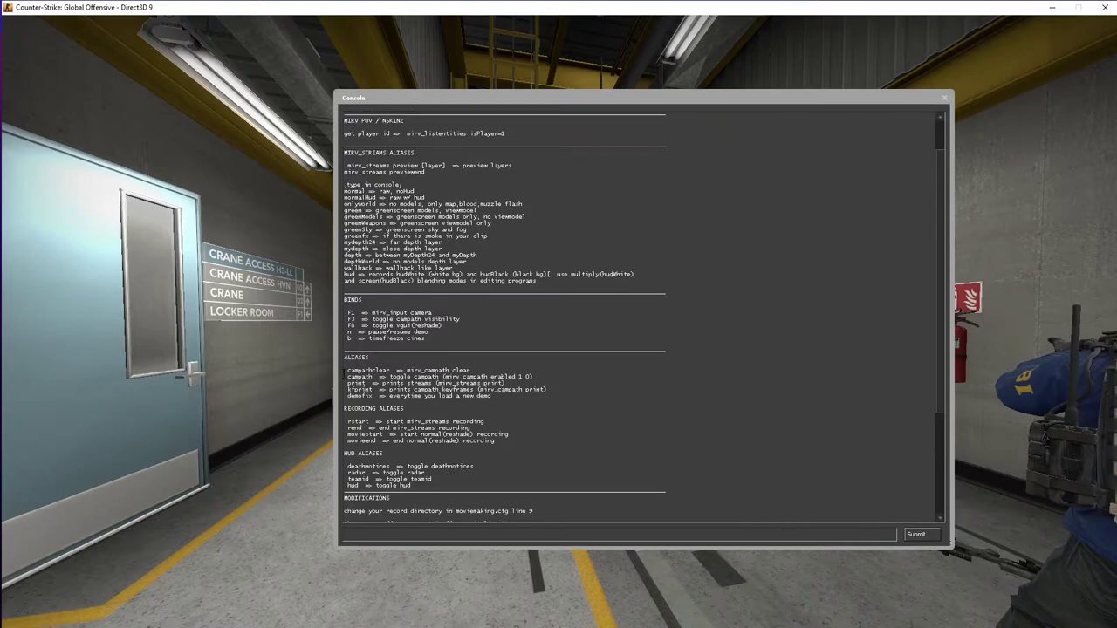
{"action": "scroll", "coordinate": [636, 314], "scroll_direction": "up", "scroll_amount": 2}
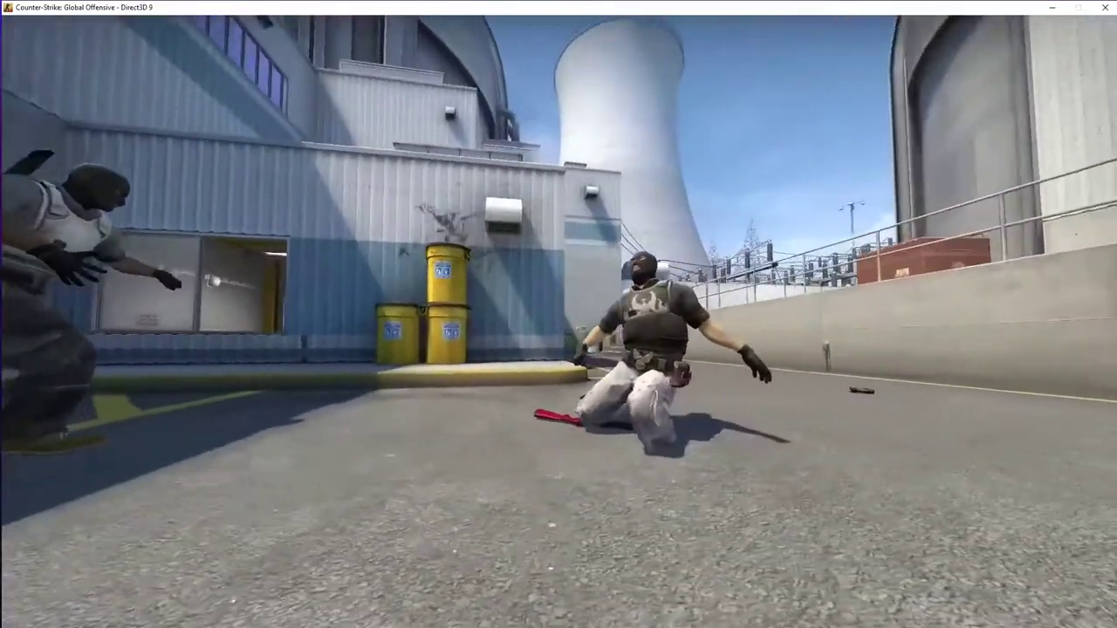
Step: Set the camera field of view to 30 with the mirv_fov console command
{"action": "key", "text": "grave"}
{"action": "type", "text": "mirv"}
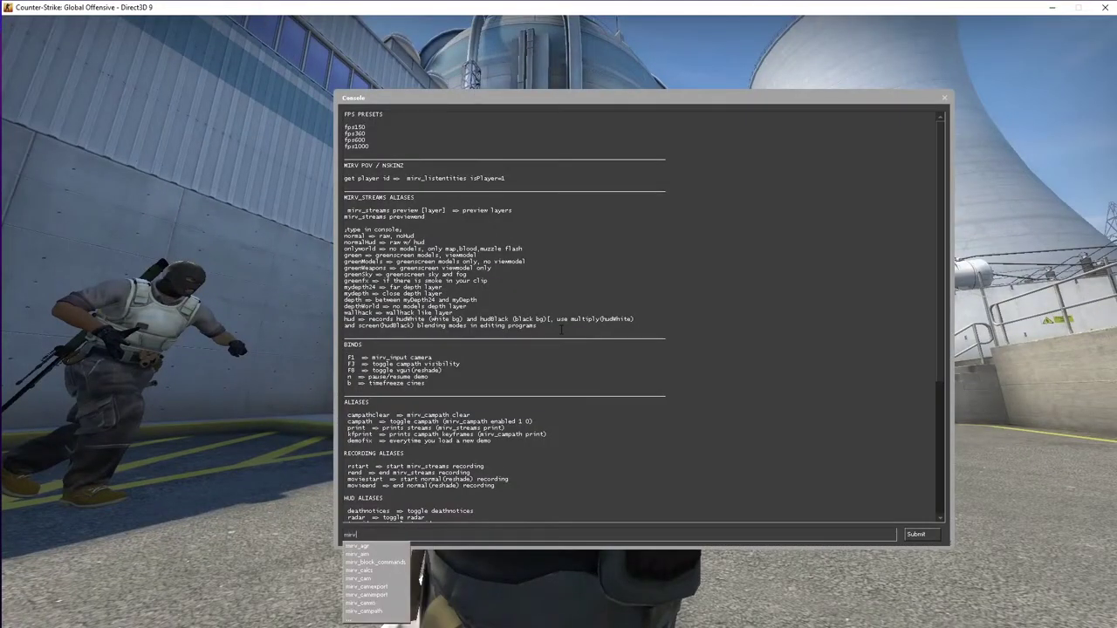
{"action": "type", "text": "_fov"}
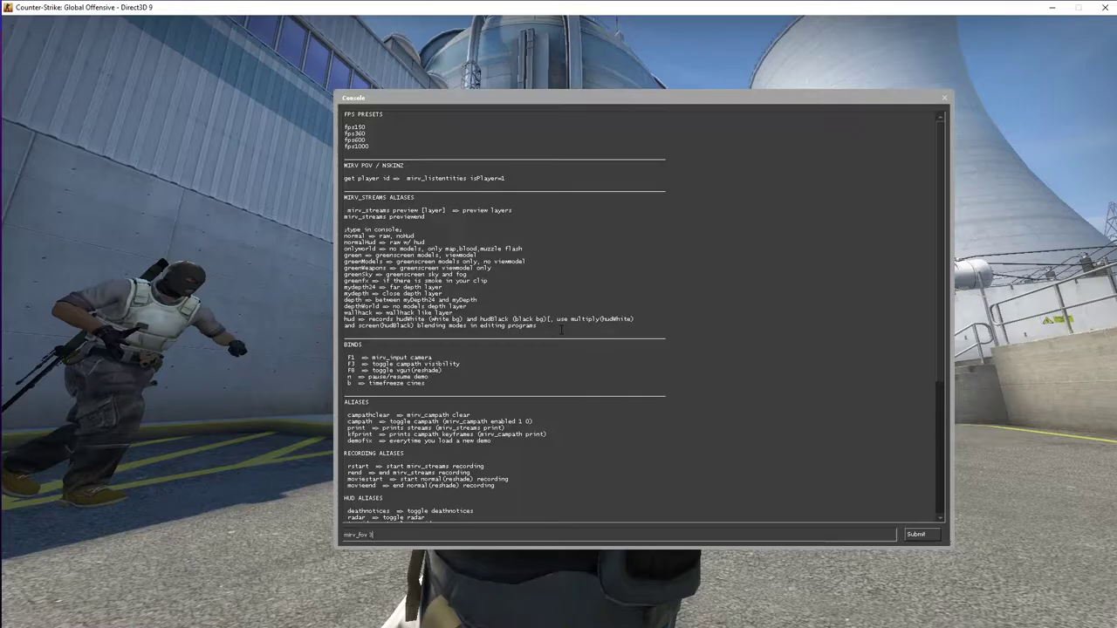
{"action": "type", "text": "30"}
{"action": "key", "text": "Return"}
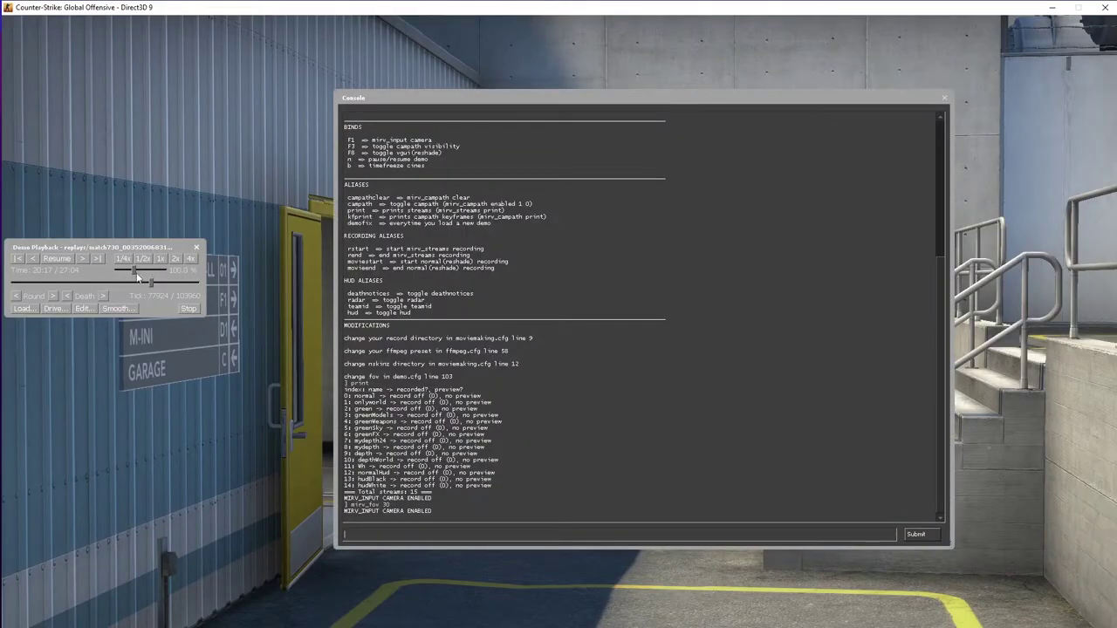
Step: Slow the demo playback to about 24% speed and return to the game view
{"action": "left_click_drag", "start_coordinate": [125, 277], "coordinate": [121, 274]}
{"action": "key", "text": "grave"}
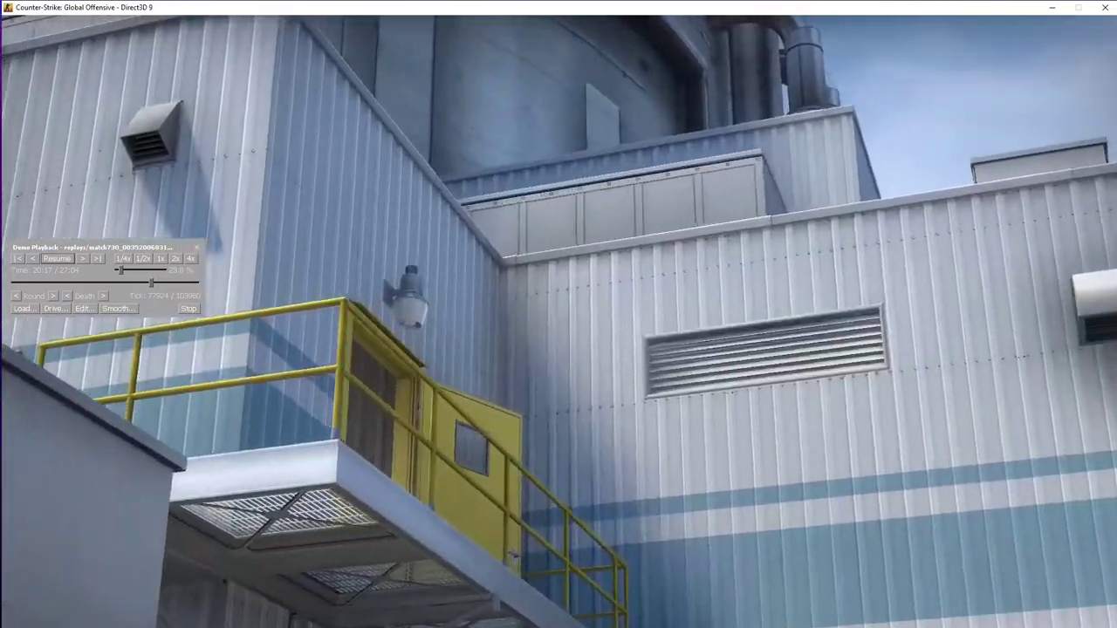
{"action": "key", "text": "grave"}
{"action": "key", "text": "grave"}
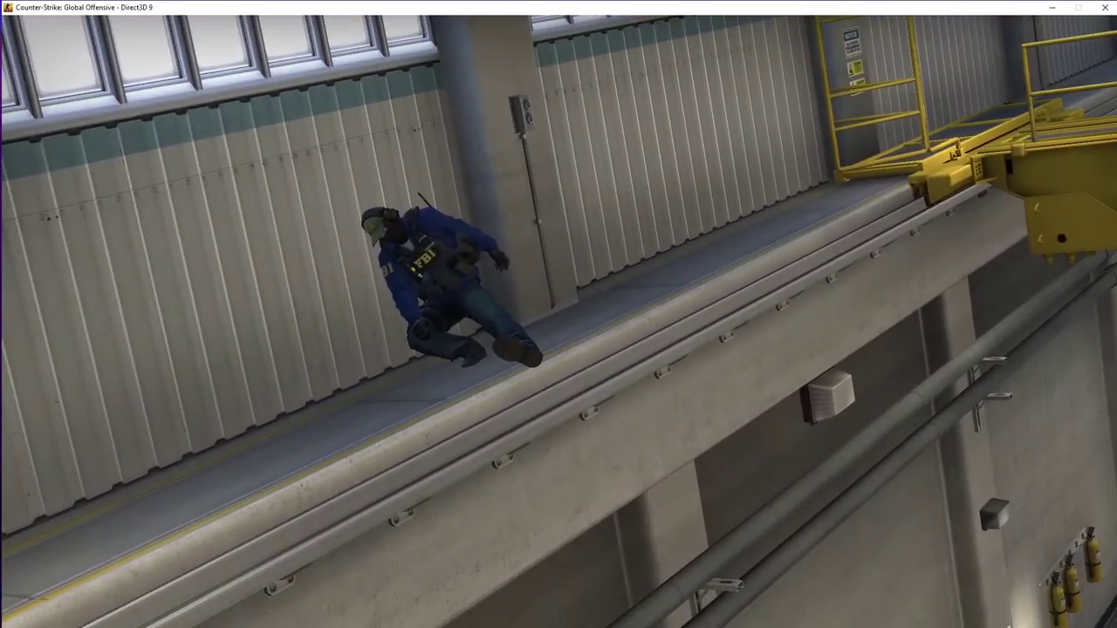
Step: Run the demofix alias in the console to apply the demo lag fix
{"action": "key", "text": "grave"}
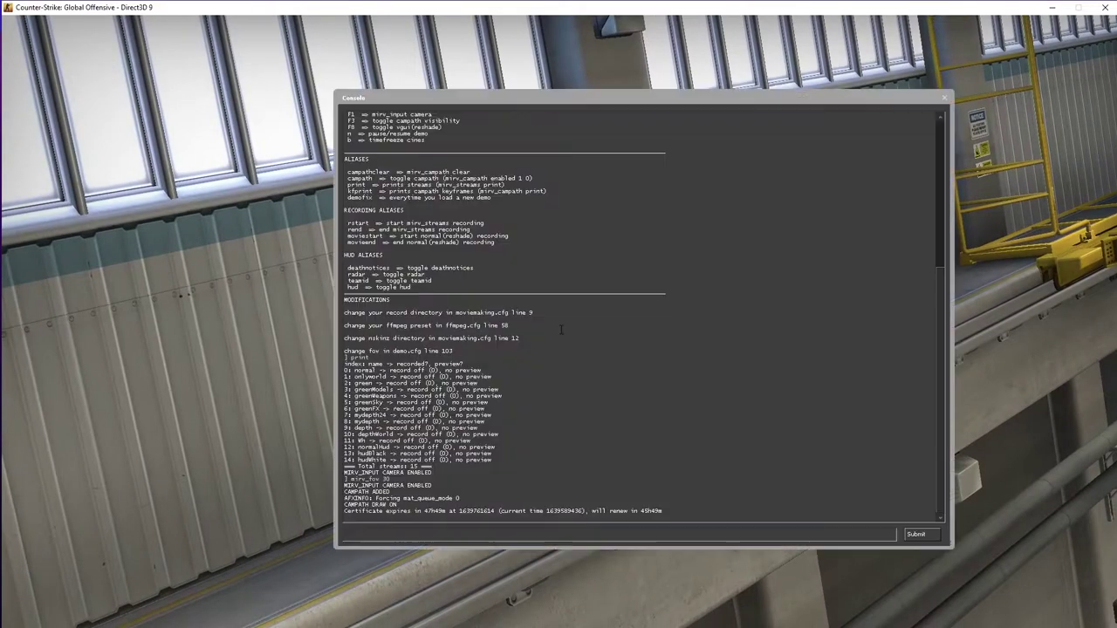
{"action": "type", "text": "demofix"}
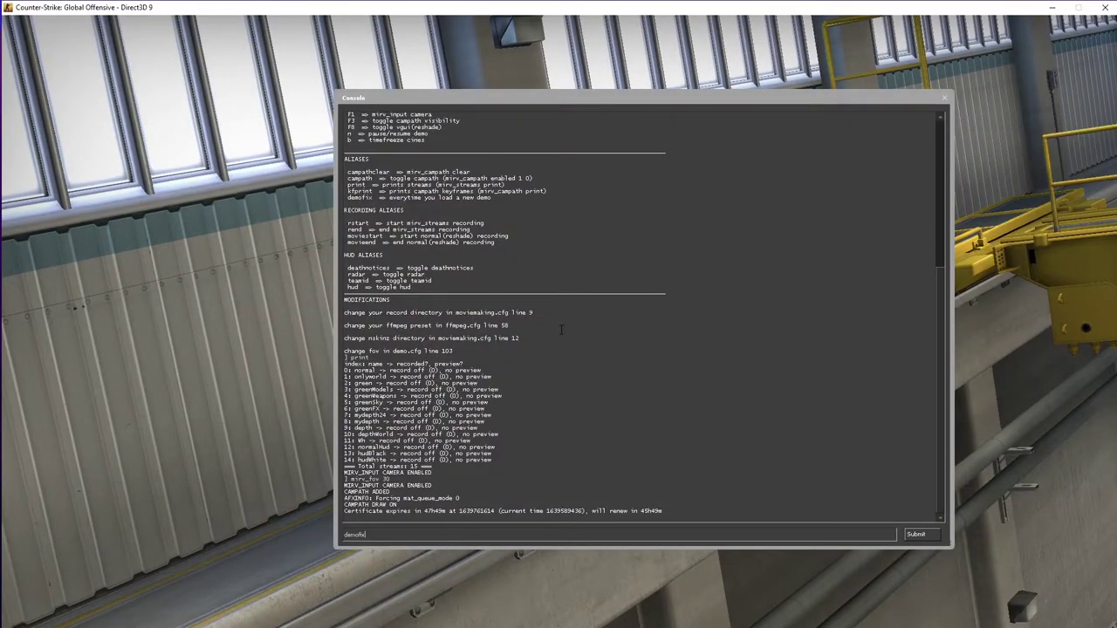
{"action": "key", "text": "Return"}
{"action": "key", "text": "grave"}
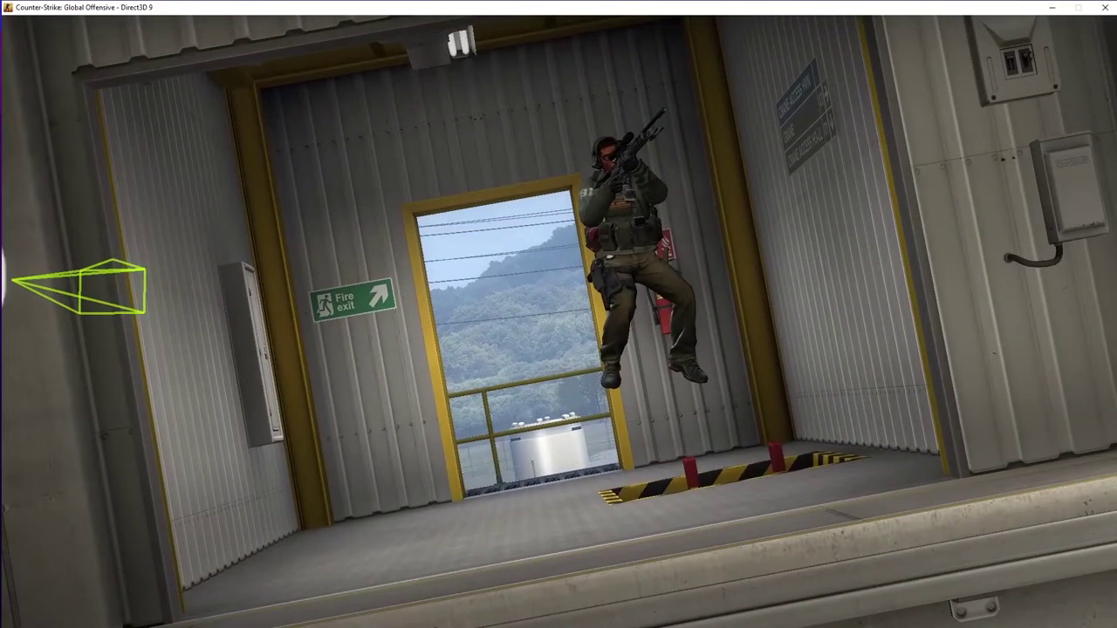
Step: Preview the greenModels stream with the mirv_streams preview console command
{"action": "key", "text": "grave"}
{"action": "left_click_drag", "start_coordinate": [387, 382], "coordinate": [354, 376]}
{"action": "left_click", "coordinate": [358, 373]}
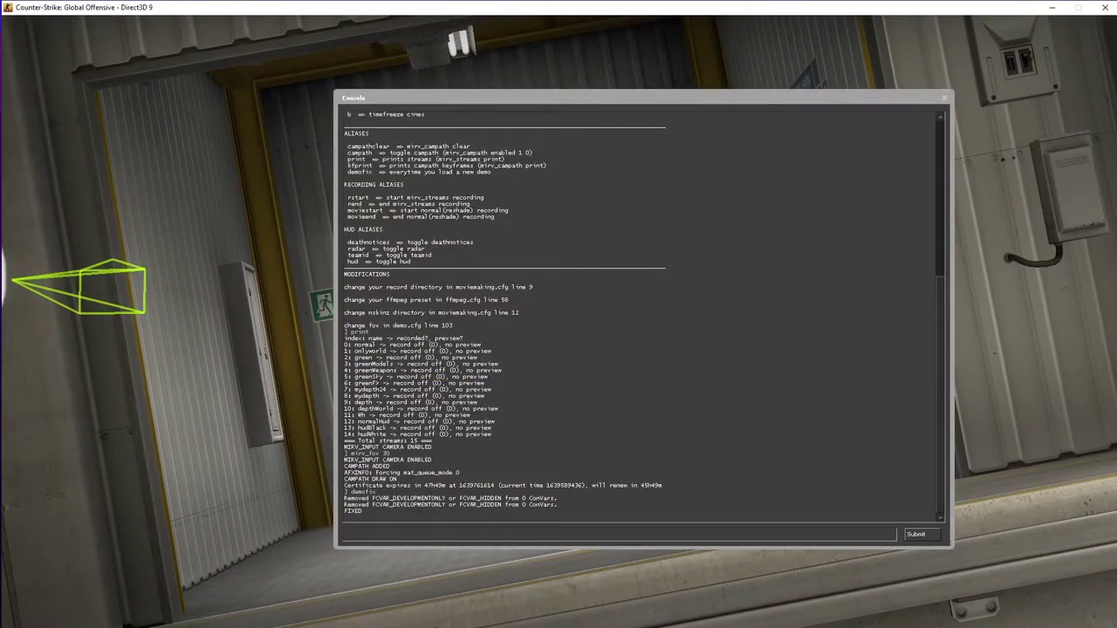
{"action": "type", "text": "mirv"}
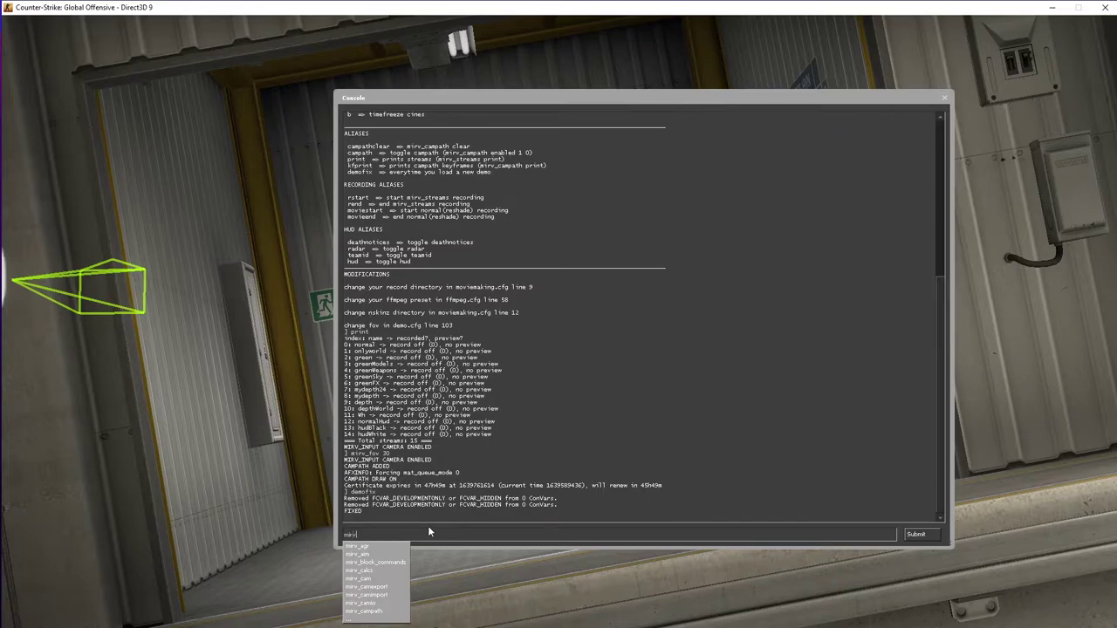
{"action": "type", "text": "_streams preview green"}
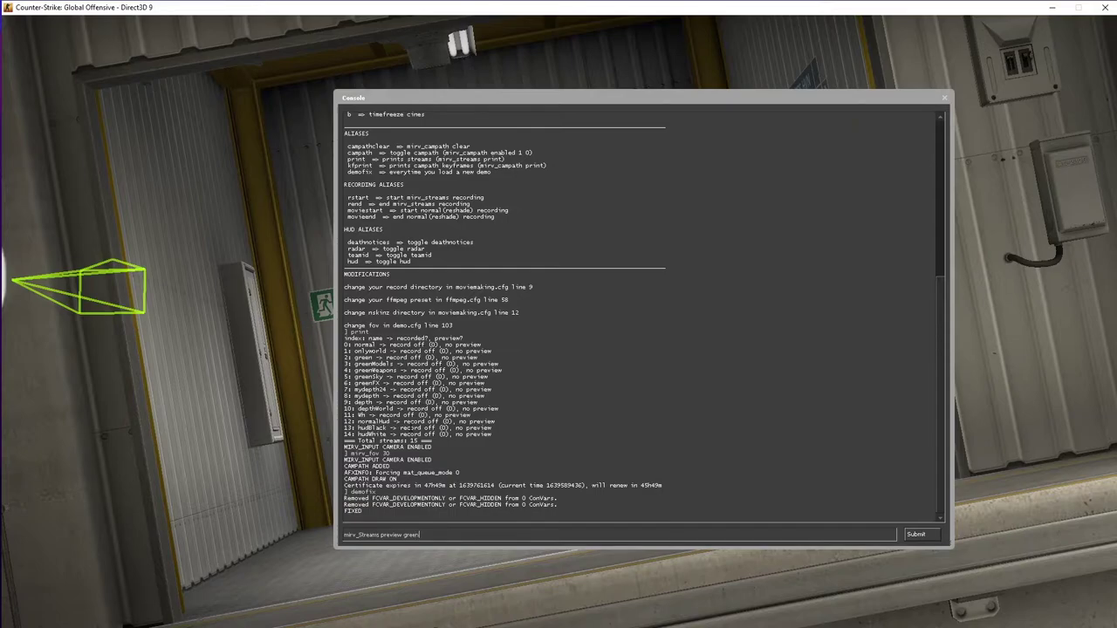
Step: End the stream preview with mirv_streams previewend and reposition the free camera around the doorway scene
{"action": "type", "text": "d"}
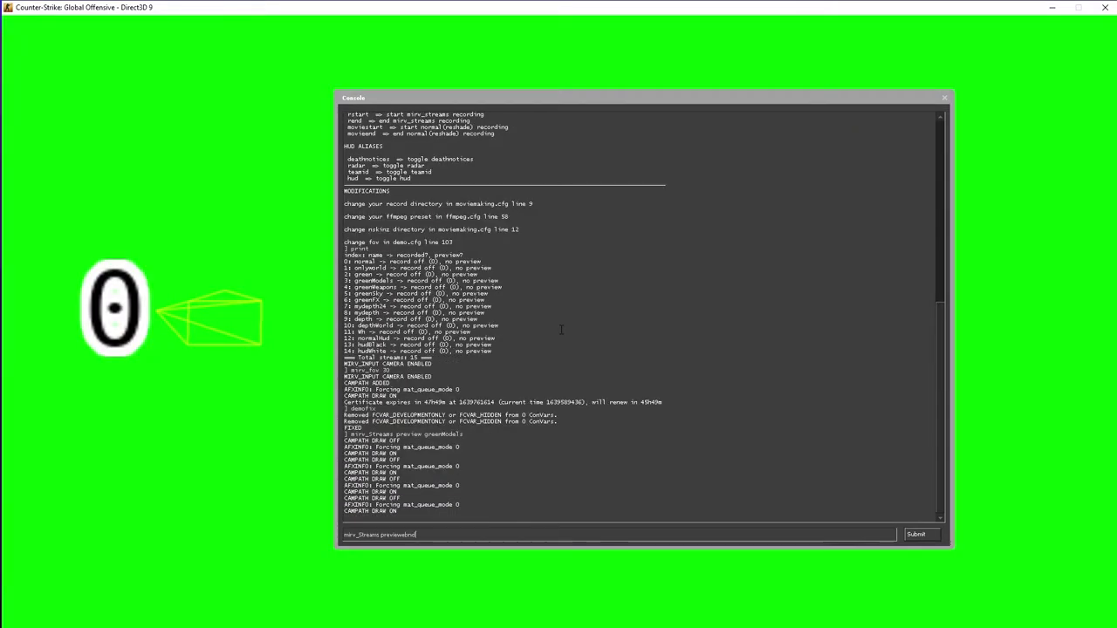
{"action": "key", "text": "Return"}
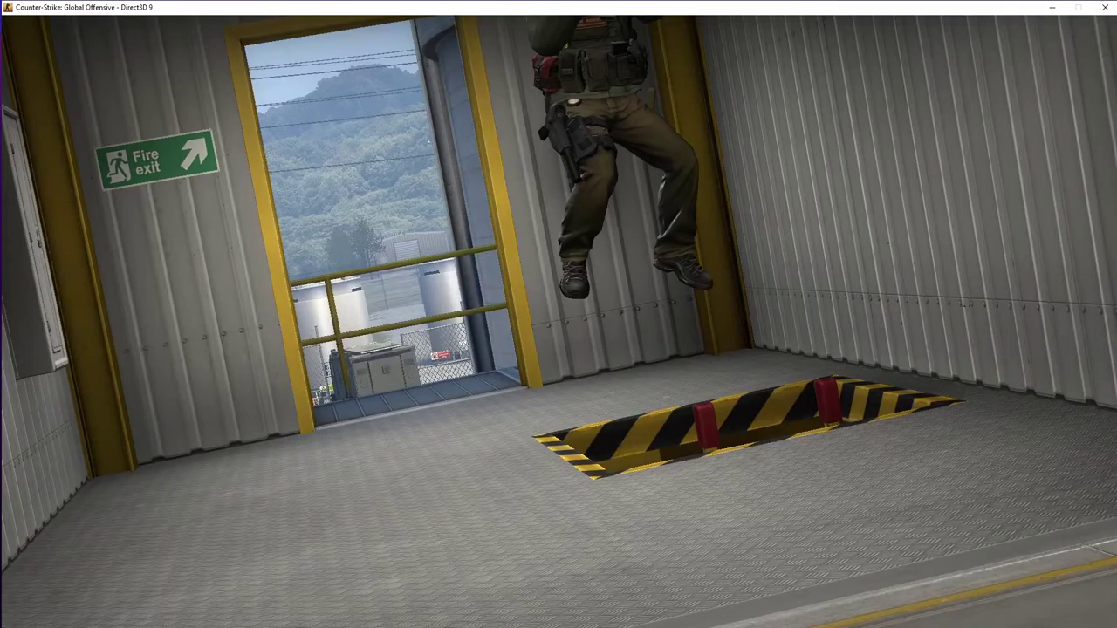
{"action": "key", "text": "s"}
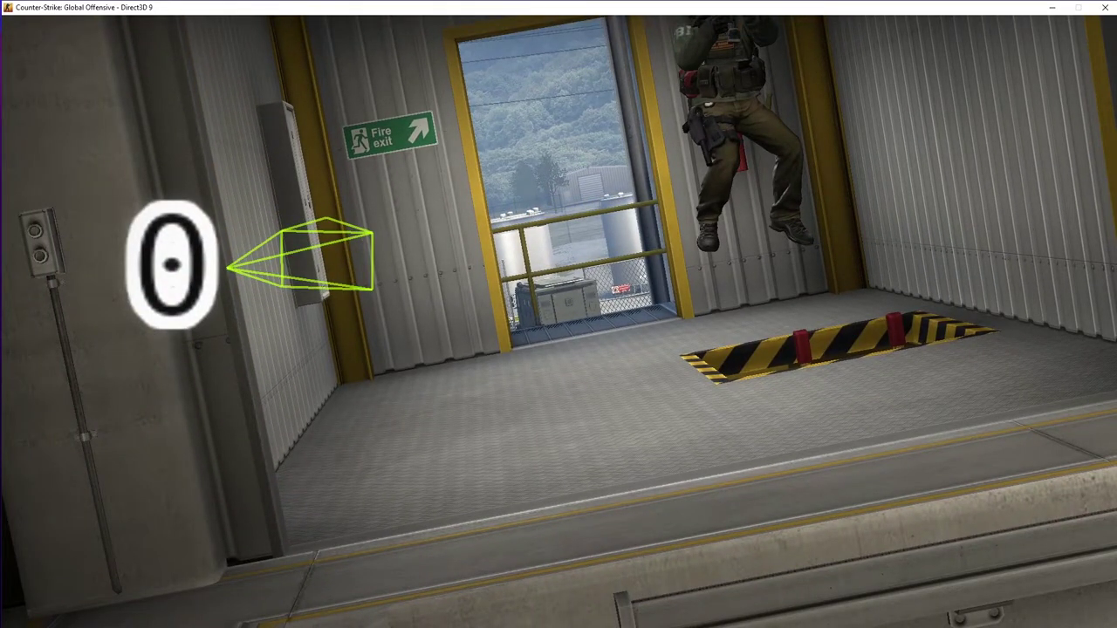
{"action": "key", "text": "w"}
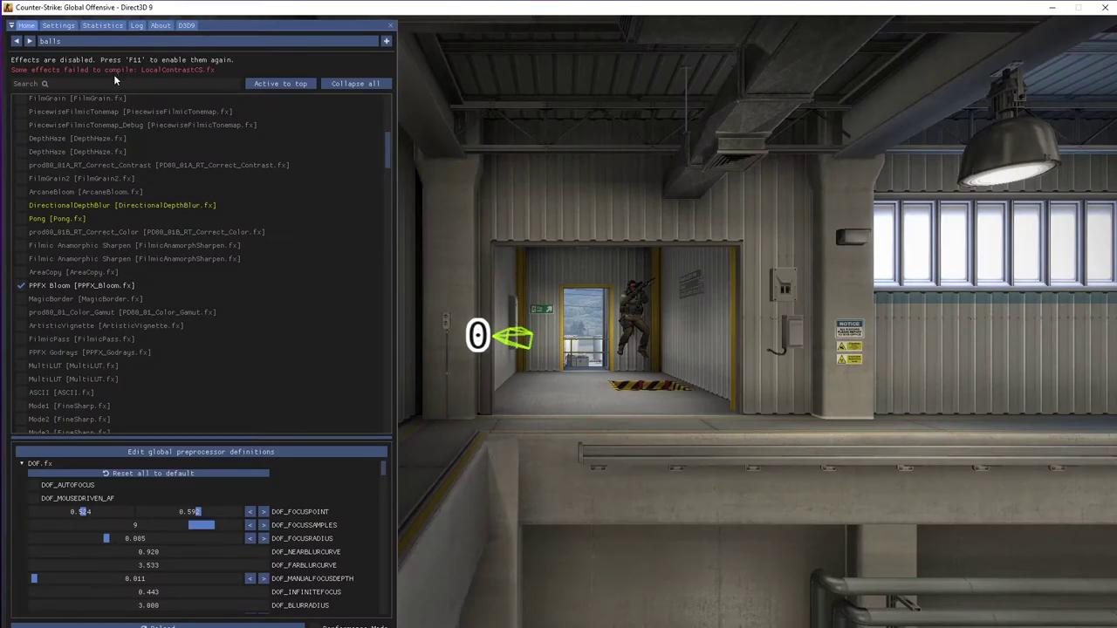
Step: Look over the ReShade settings and the balls preset's effect list, and turn the effects on
{"action": "scroll", "coordinate": [114, 75], "scroll_direction": "up", "scroll_amount": 2}
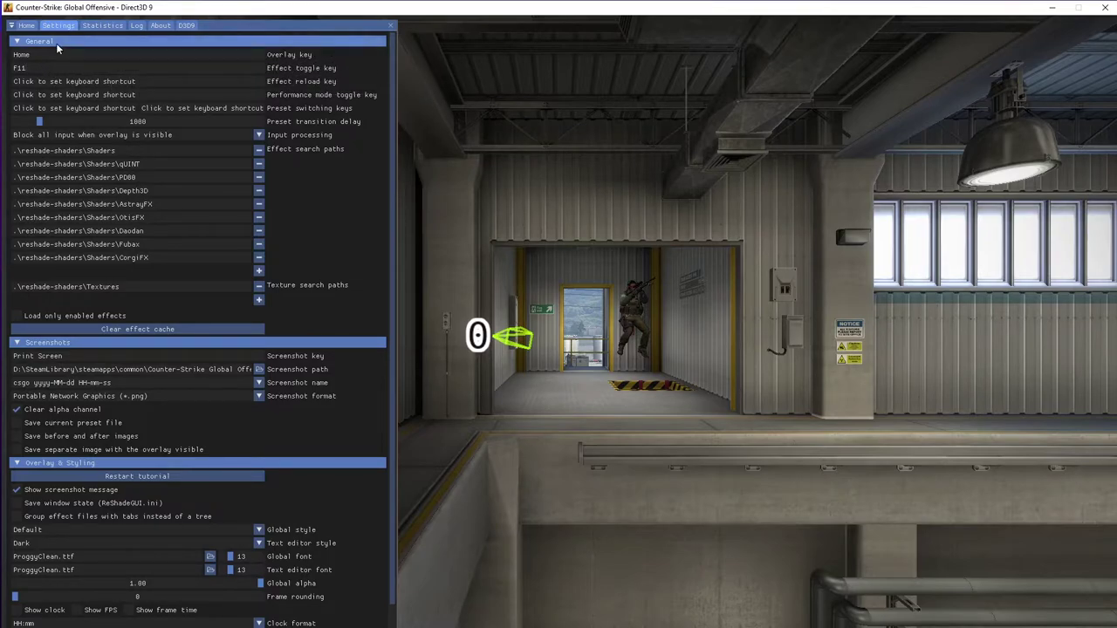
{"action": "left_click", "coordinate": [26, 24]}
{"action": "scroll", "coordinate": [190, 146], "scroll_direction": "down", "scroll_amount": 5}
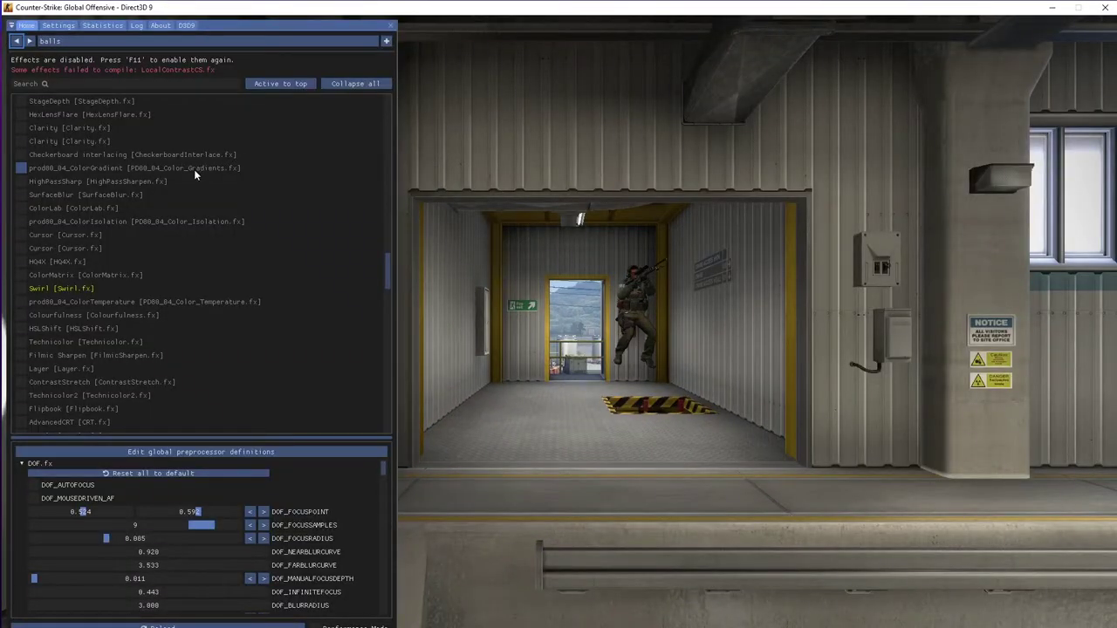
{"action": "key", "text": "F11"}
{"action": "key", "text": "Home"}
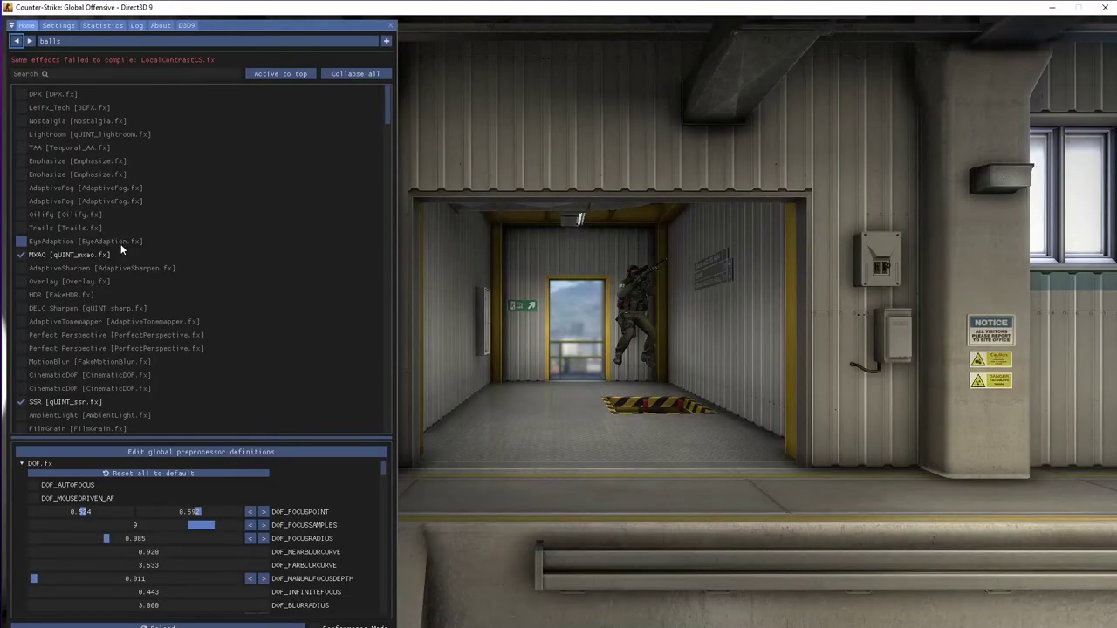
Step: Examine the parameters of the active MXAO and SSR effects in the ReShade overlay
{"action": "left_click", "coordinate": [68, 257]}
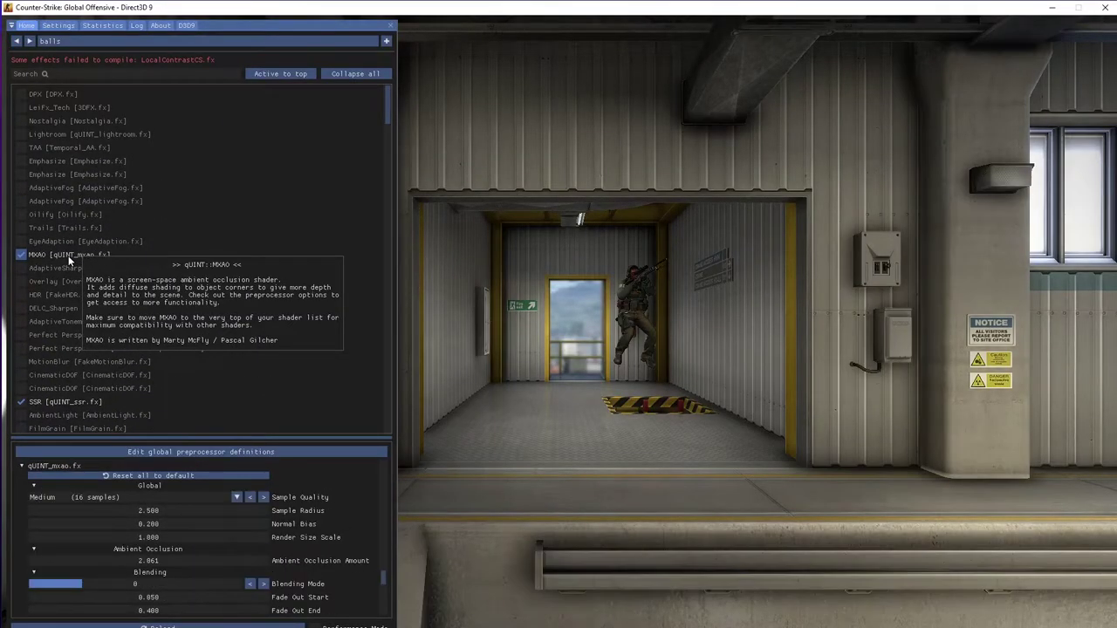
{"action": "scroll", "coordinate": [69, 254], "scroll_direction": "down", "scroll_amount": 3}
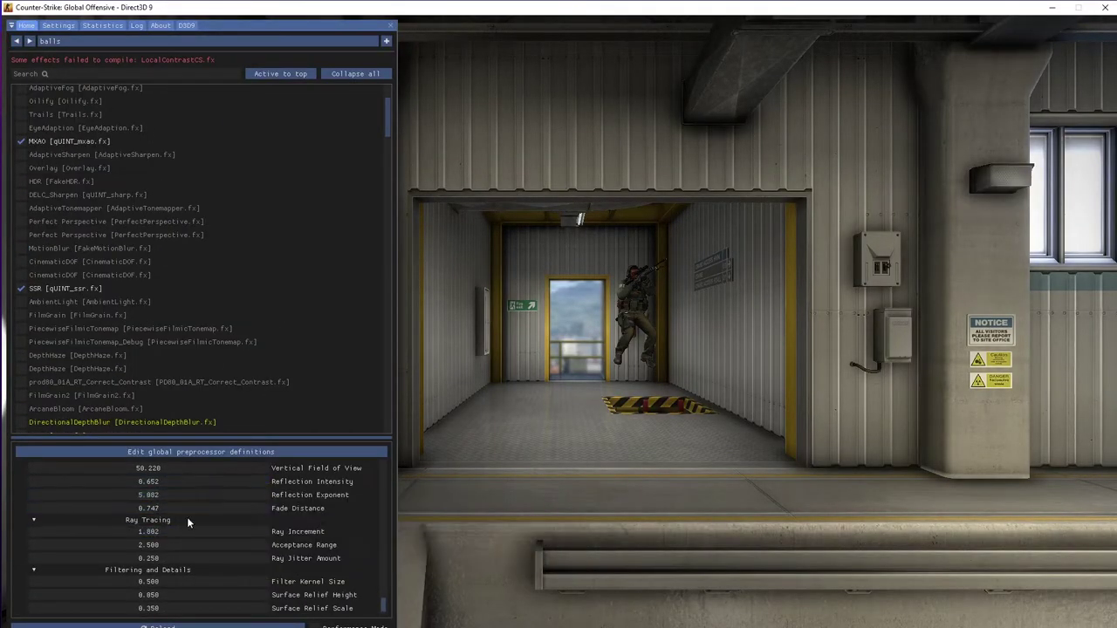
{"action": "scroll", "coordinate": [187, 516], "scroll_direction": "up", "scroll_amount": 5}
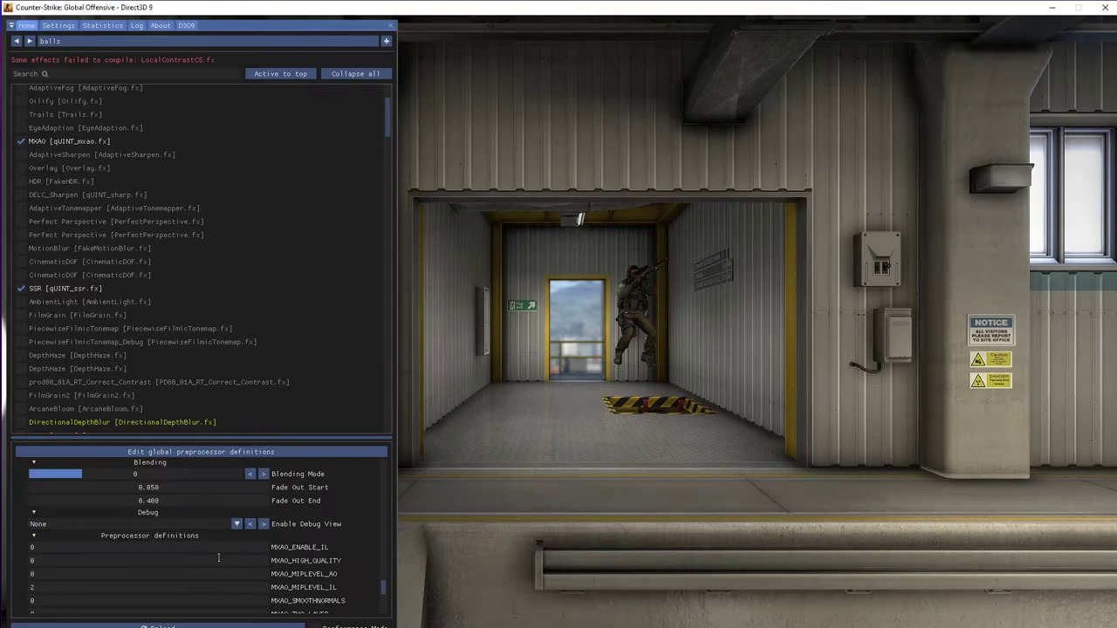
{"action": "left_click", "coordinate": [71, 287]}
{"action": "left_click", "coordinate": [71, 287]}
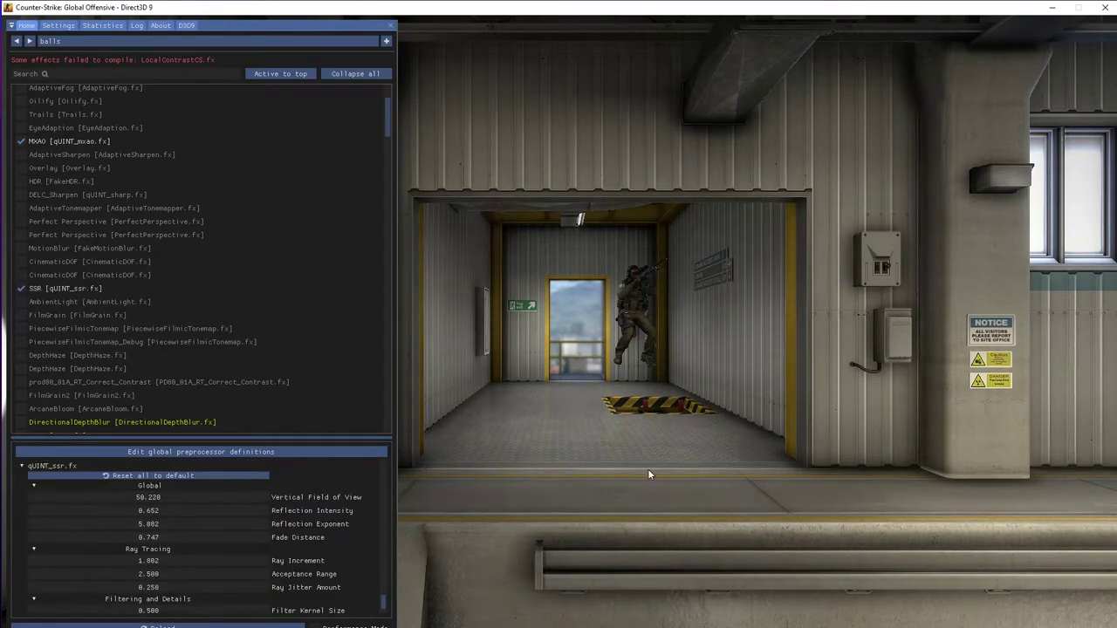
{"action": "left_click", "coordinate": [62, 292]}
Step: Find the active MartyMcFlyDOF effect in the ReShade list and inspect its settings
{"action": "scroll", "coordinate": [67, 253], "scroll_direction": "down", "scroll_amount": 10}
{"action": "left_click", "coordinate": [108, 252]}
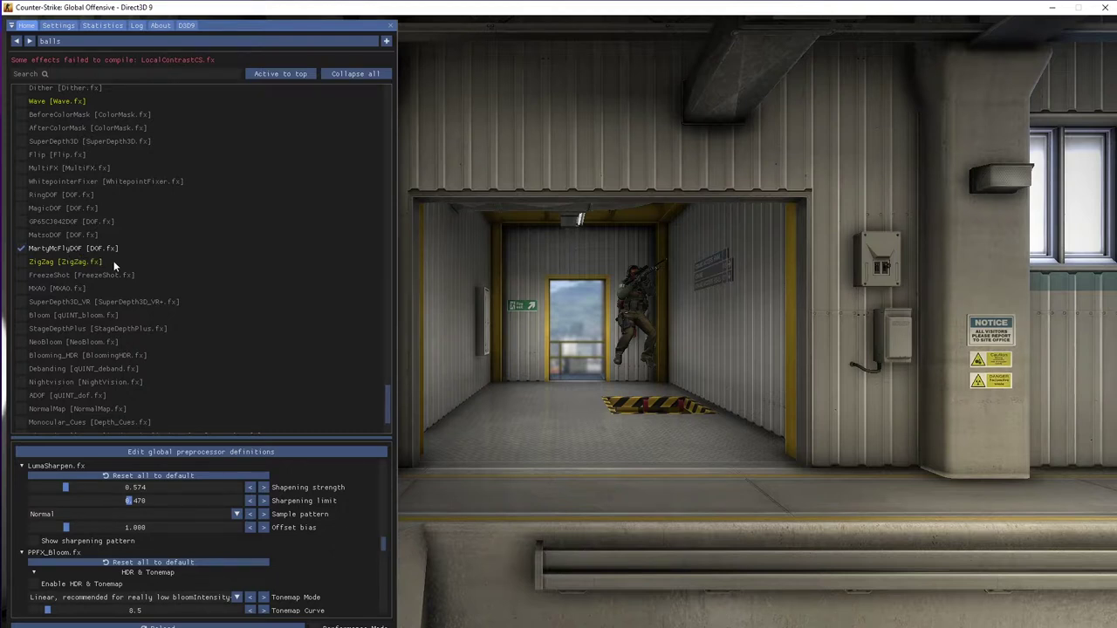
{"action": "left_click", "coordinate": [76, 252]}
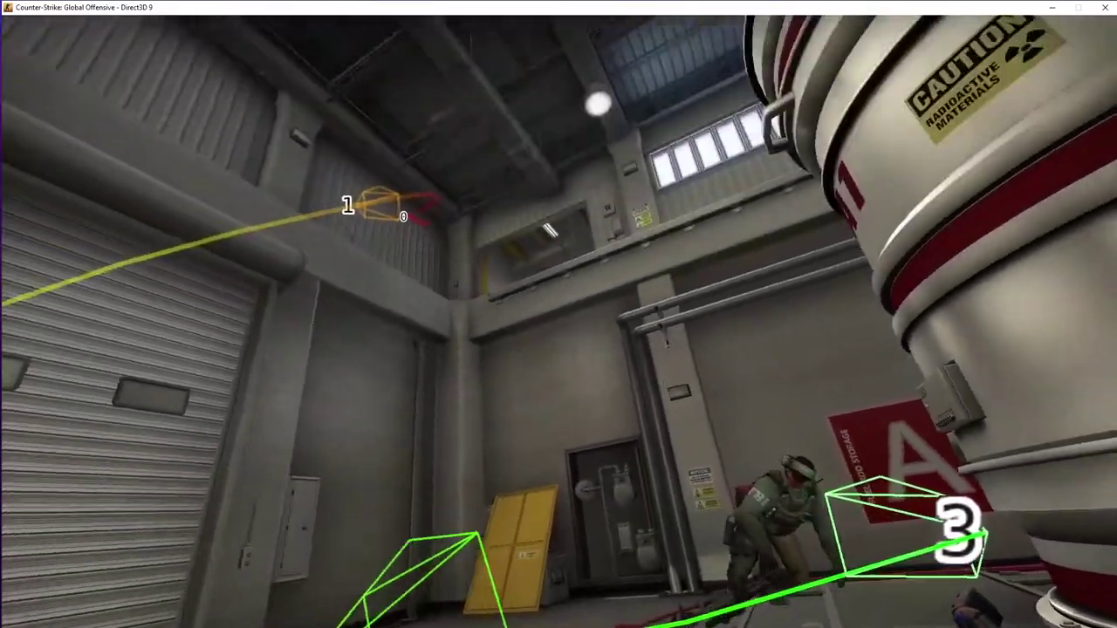
Step: Print the campath keyframes with the kfprint alias and begin entering a demo_gototick command
{"action": "key", "text": "grave"}
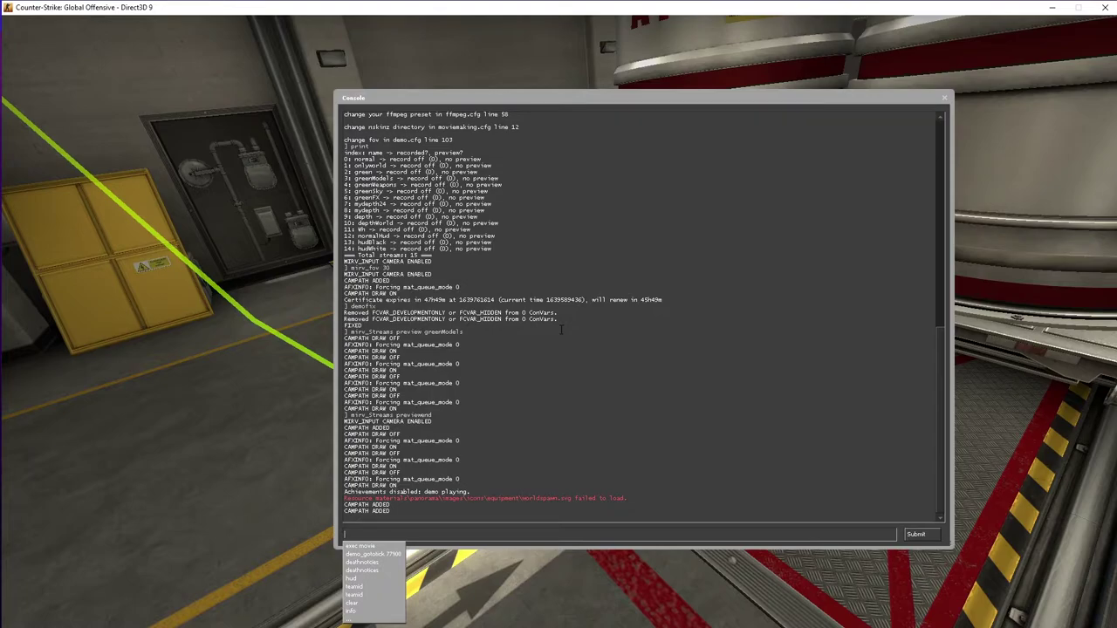
{"action": "key", "text": "grave"}
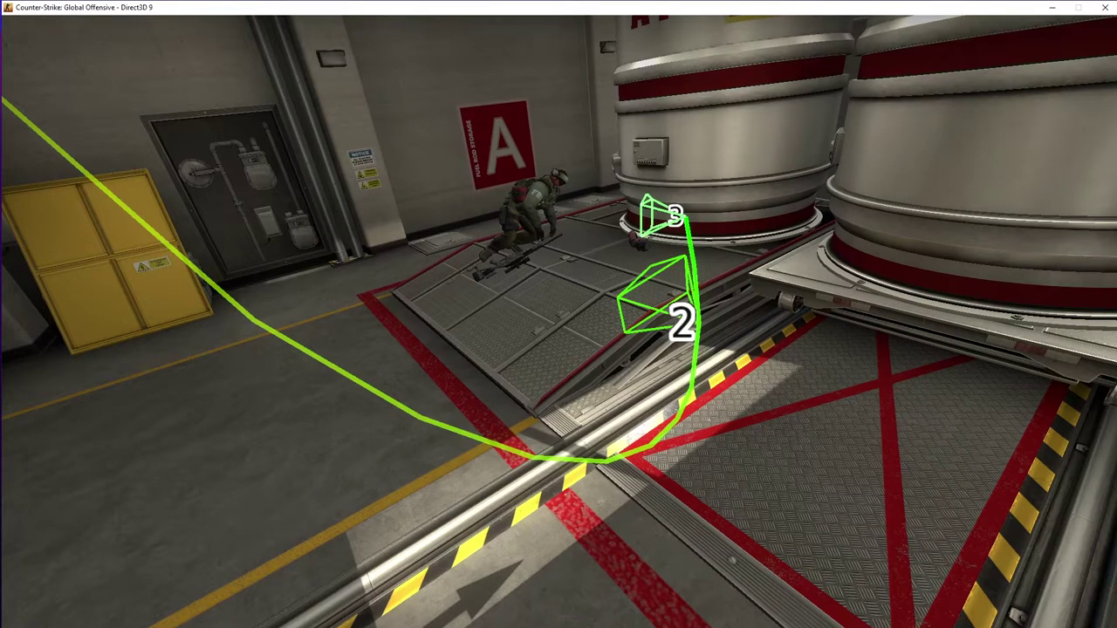
{"action": "key", "text": "grave"}
{"action": "type", "text": "lv"}
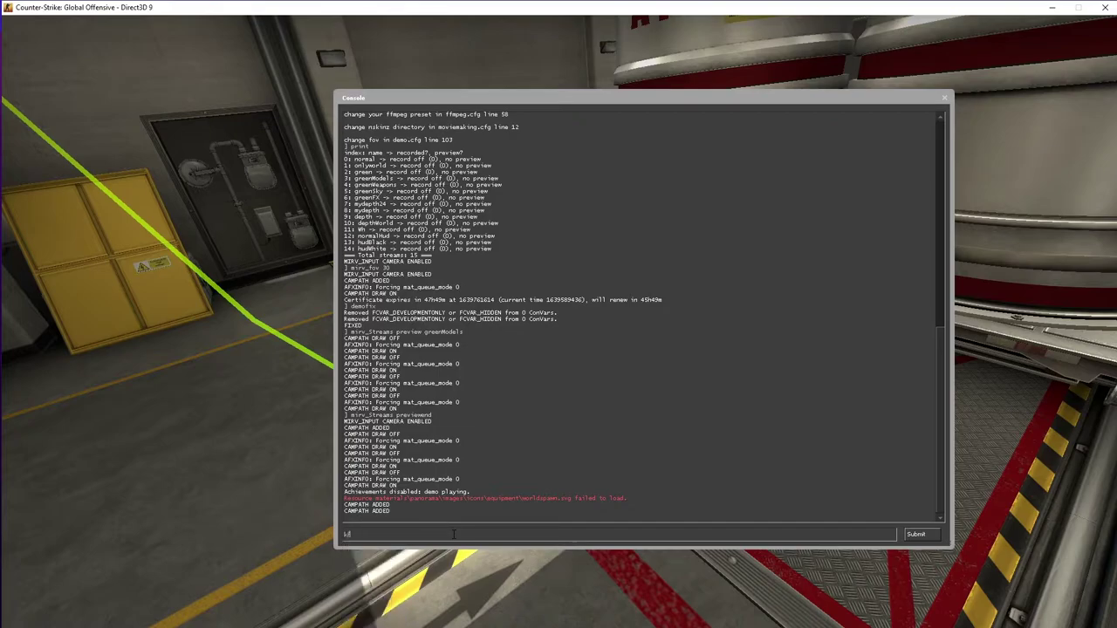
{"action": "type", "text": "print"}
{"action": "key", "text": "Return"}
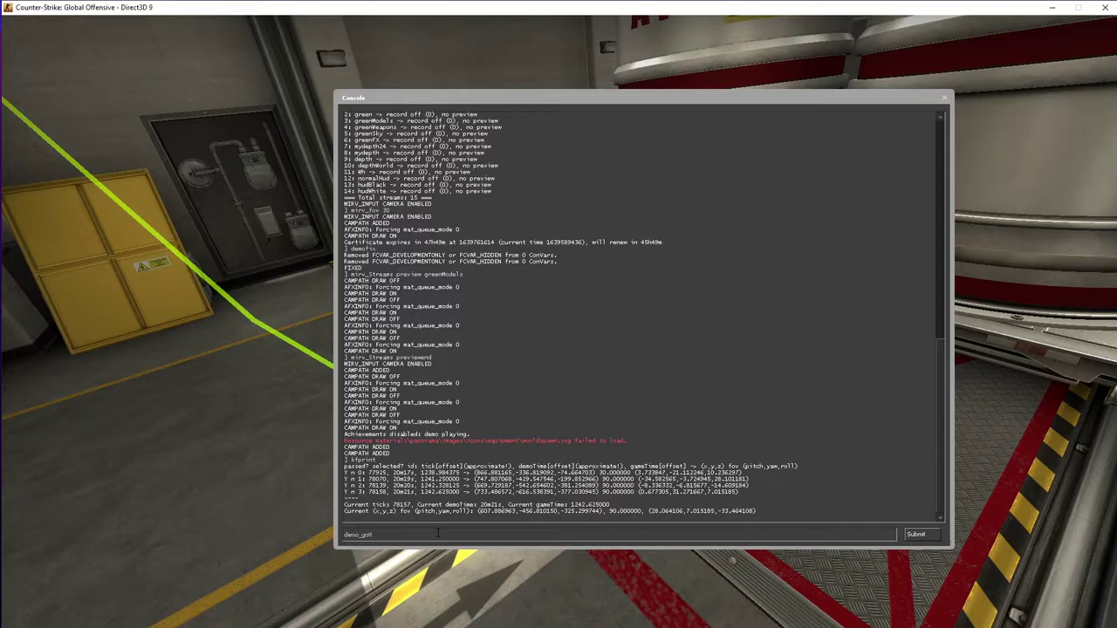
{"action": "type", "text": "demo_gott"}
{"action": "key", "text": "BackSpace"}
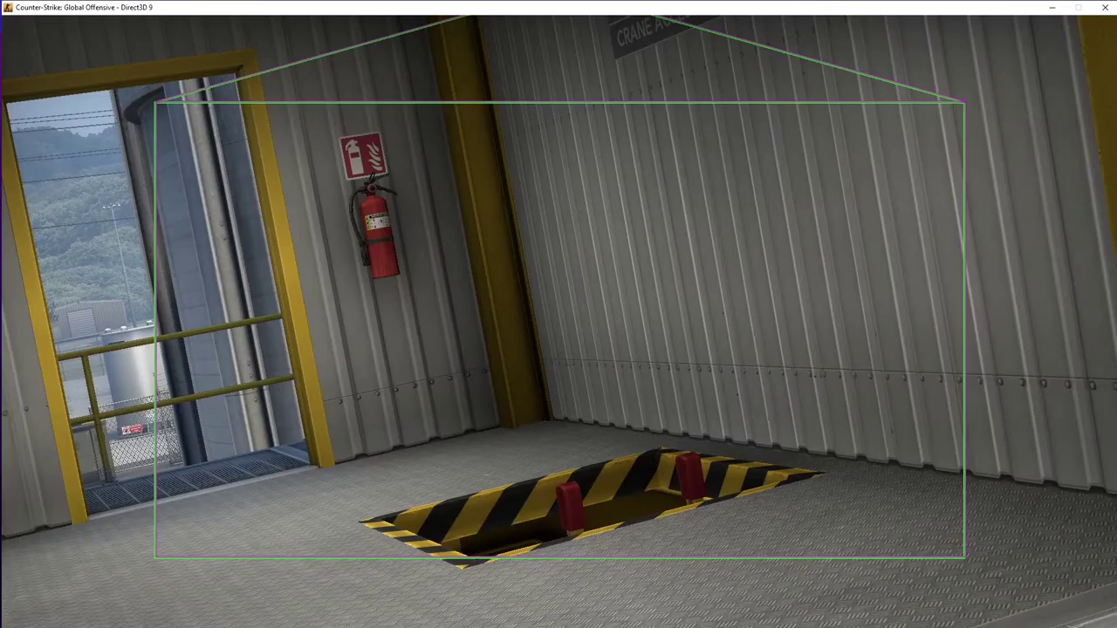
Step: Clear the console clutter and reprint the moviemaking guide and the stream list
{"action": "key", "text": "grave"}
{"action": "key", "text": "grave"}
{"action": "key", "text": "grave"}
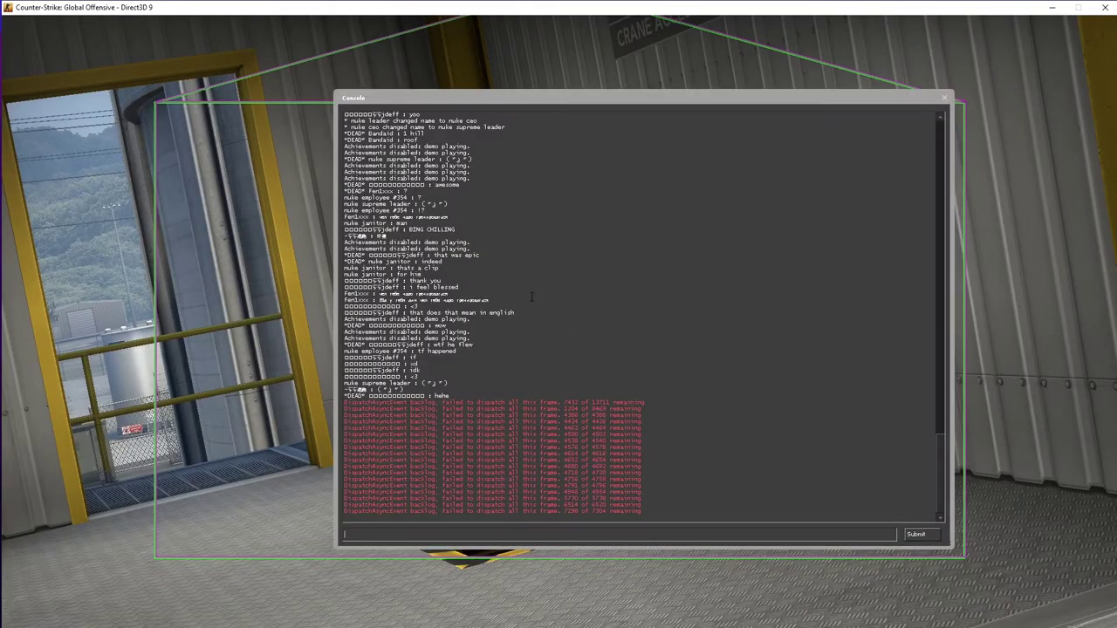
{"action": "type", "text": "print"}
{"action": "key", "text": "Return"}
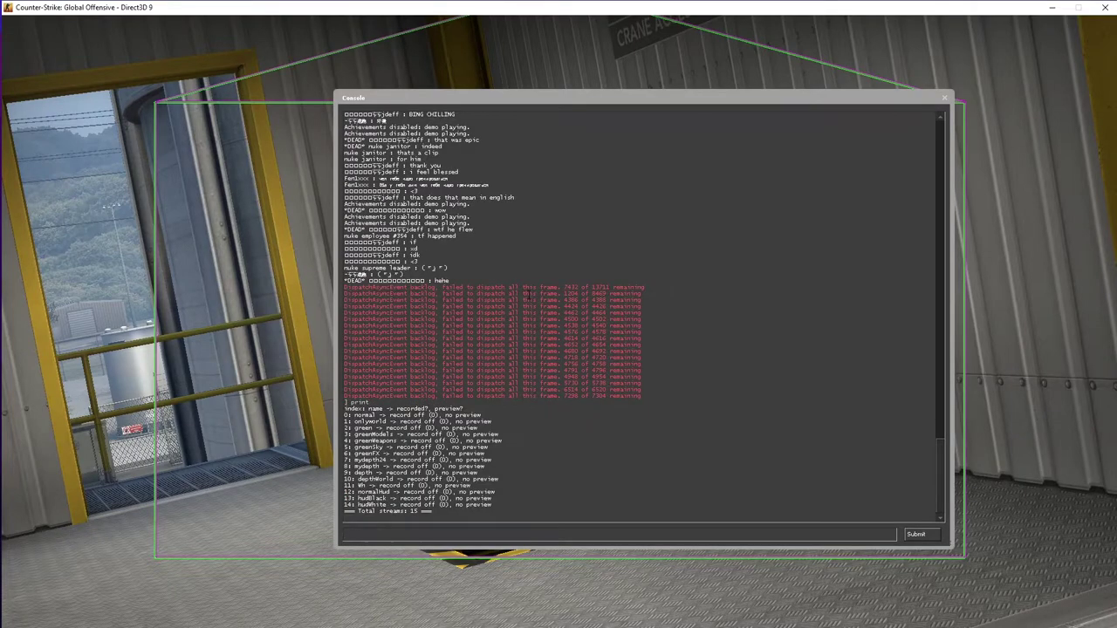
{"action": "type", "text": "cls"}
{"action": "key", "text": "Return"}
{"action": "type", "text": "print"}
{"action": "key", "text": "Return"}
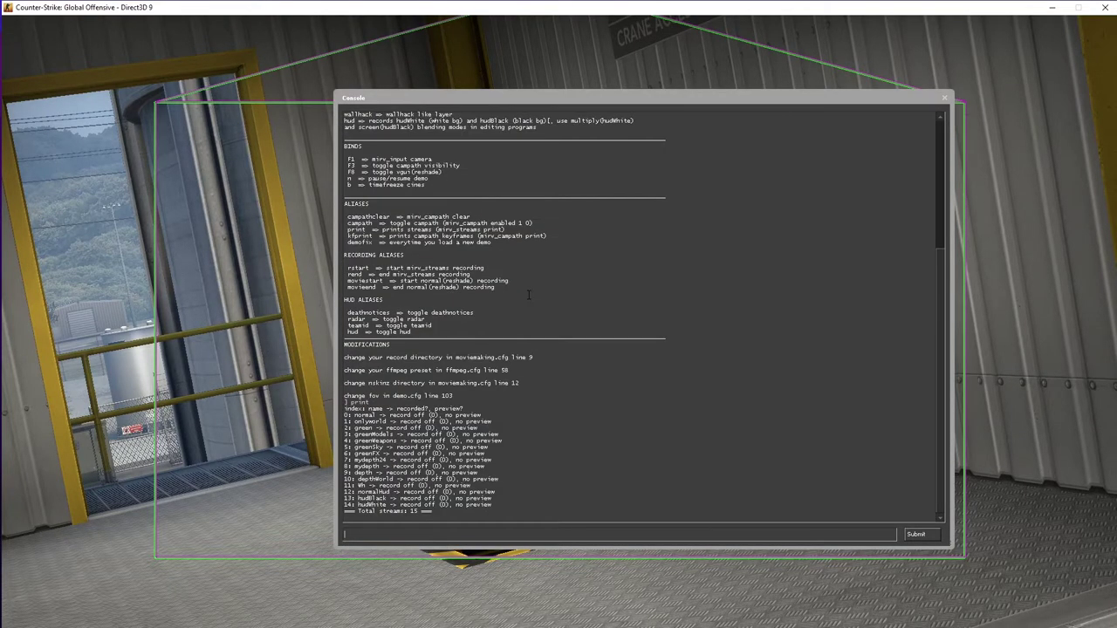
Step: Review the stream aliases in the console guide and turn on the normal stream with the normal alias
{"action": "scroll", "coordinate": [528, 295], "scroll_direction": "up", "scroll_amount": 5}
{"action": "left_click_drag", "start_coordinate": [345, 229], "coordinate": [436, 337]}
{"action": "left_click_drag", "start_coordinate": [345, 268], "coordinate": [541, 327]}
{"action": "left_click", "coordinate": [463, 535]}
{"action": "type", "text": "normal"}
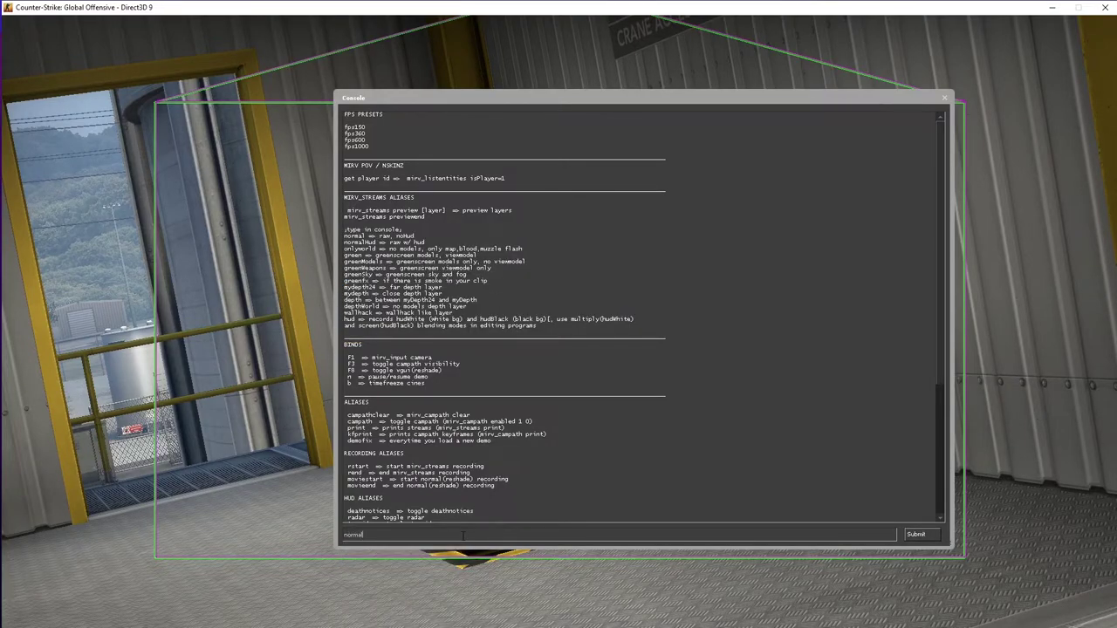
{"action": "key", "text": "Return"}
Step: Turn on the mydepth24 stream with its alias and compare the depth layer descriptions in the guide
{"action": "scroll", "coordinate": [386, 315], "scroll_direction": "up", "scroll_amount": 4}
{"action": "scroll", "coordinate": [506, 349], "scroll_direction": "up", "scroll_amount": 1}
{"action": "type", "text": "mydepth"}
{"action": "key", "text": "Return"}
{"action": "scroll", "coordinate": [435, 521], "scroll_direction": "up", "scroll_amount": 4}
{"action": "left_click_drag", "start_coordinate": [345, 291], "coordinate": [452, 313]}
{"action": "left_click", "coordinate": [366, 305]}
{"action": "left_click_drag", "start_coordinate": [344, 280], "coordinate": [476, 300]}
{"action": "left_click", "coordinate": [375, 377]}
Step: Preview the myDepth24, myDepth and Depth streams in turn to compare their depth ranges
{"action": "type", "text": "mirv_streams preview myDepth24"}
{"action": "key", "text": "Return"}
{"action": "key", "text": "Escape"}
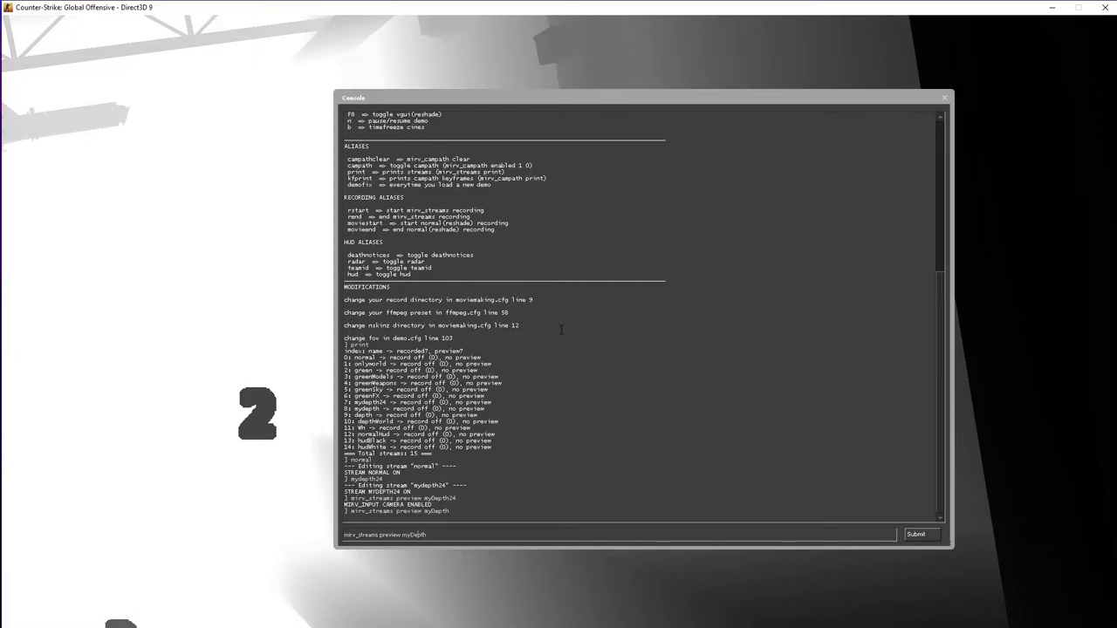
{"action": "key", "text": "grave"}
{"action": "key", "text": "grave"}
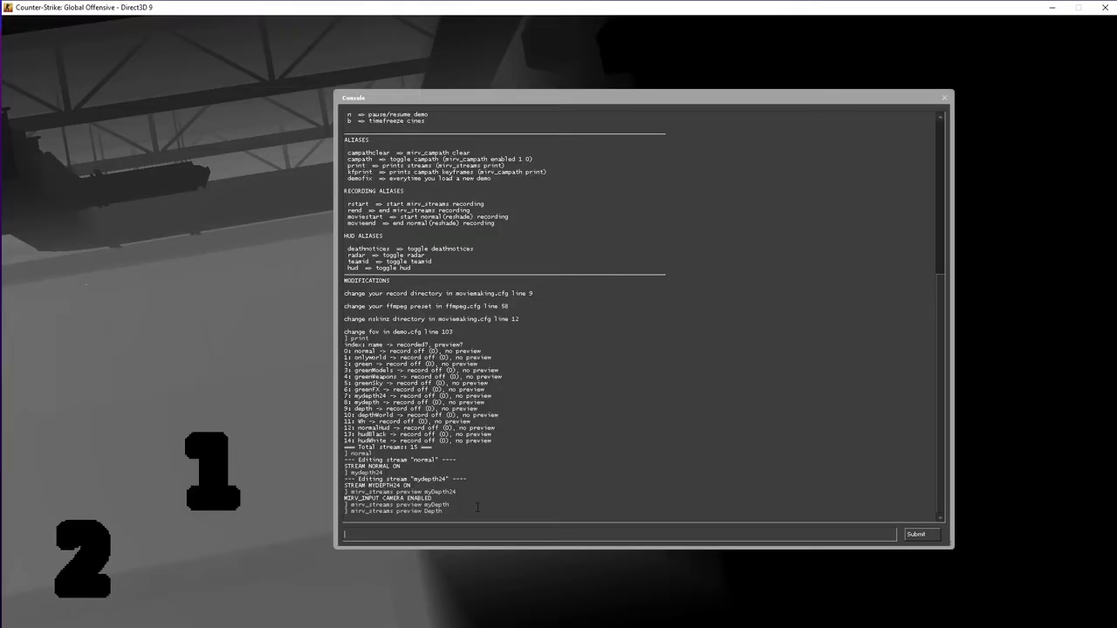
{"action": "key", "text": "grave"}
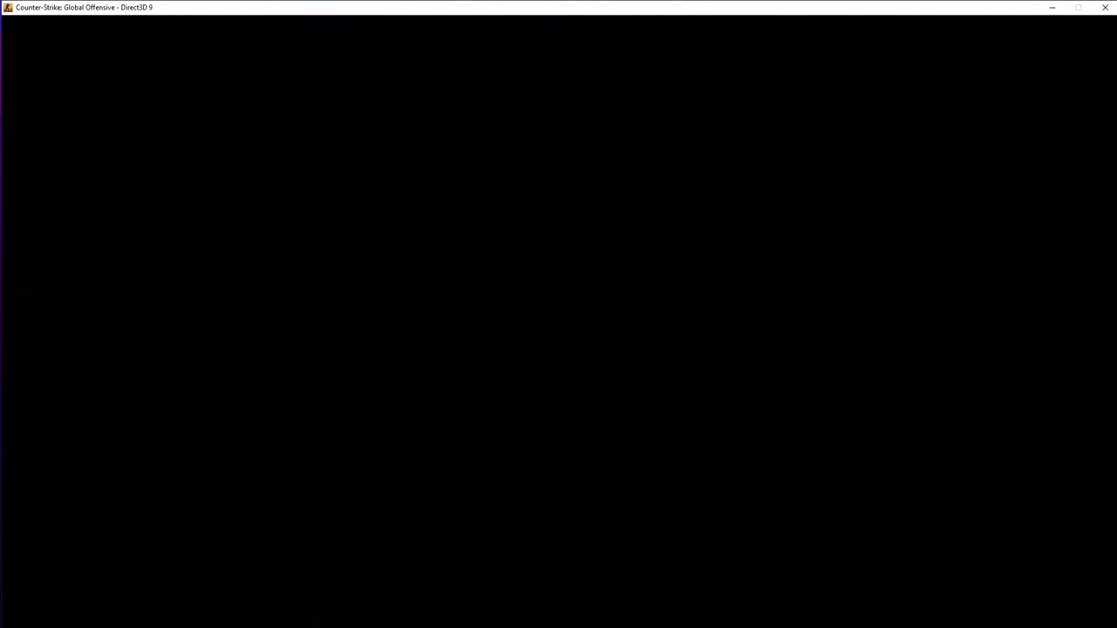
Step: Preview the myDepth24 stream again and look at the scene without the console
{"action": "key", "text": "grave"}
{"action": "key", "text": "Up"}
{"action": "key", "text": "Up"}
{"action": "key", "text": "Up"}
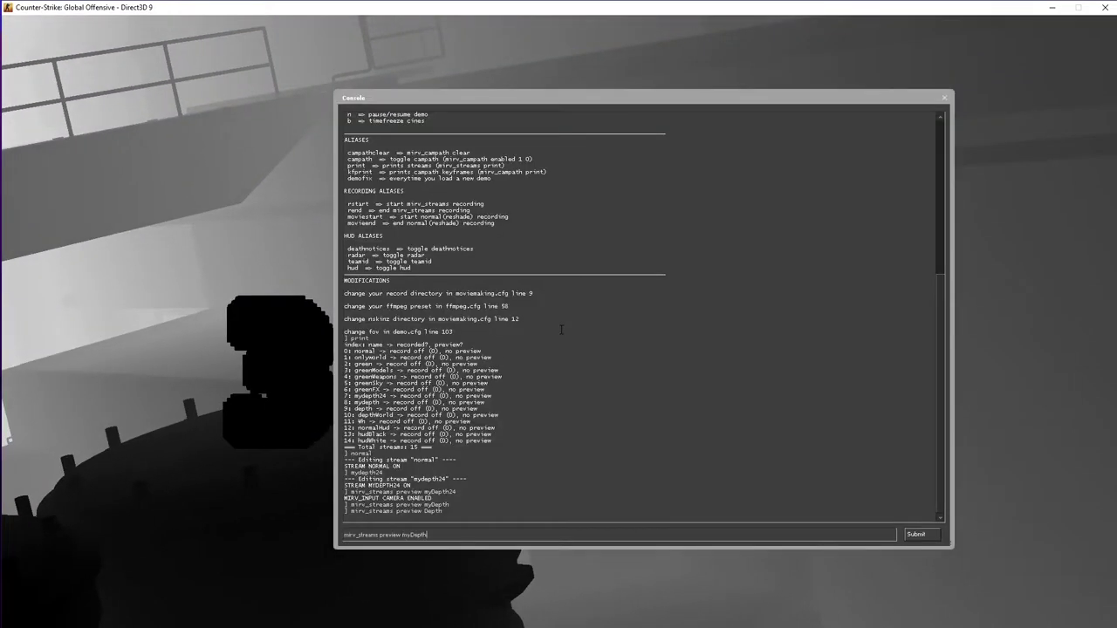
{"action": "key", "text": "Return"}
{"action": "key", "text": "grave"}
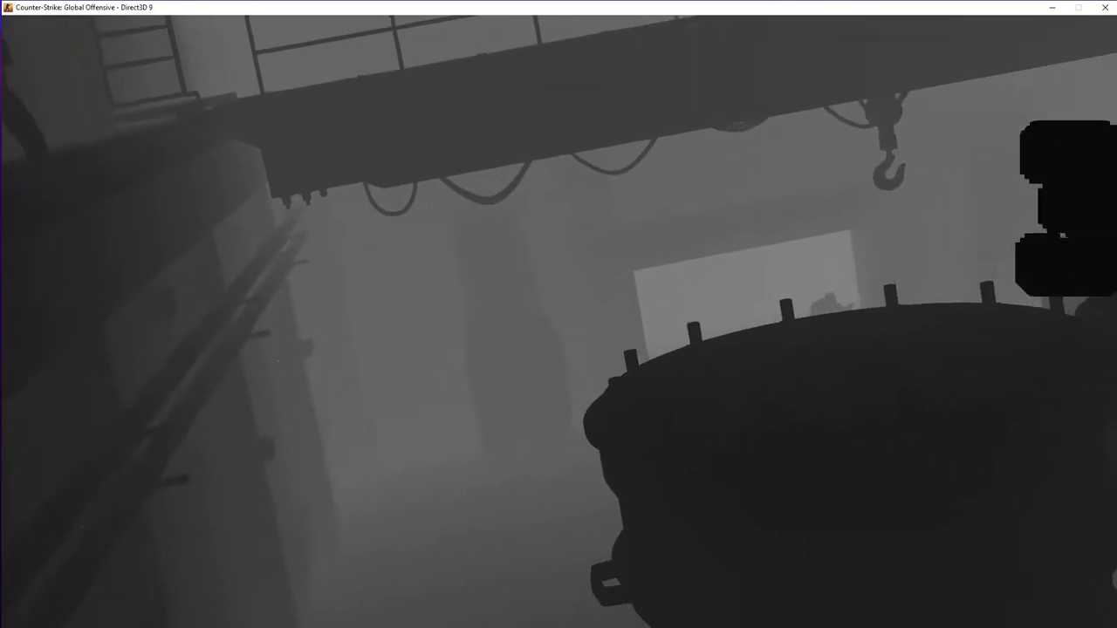
Step: End the depth stream preview with the mirv_streams previewend command
{"action": "key", "text": "grave"}
{"action": "key", "text": "Up"}
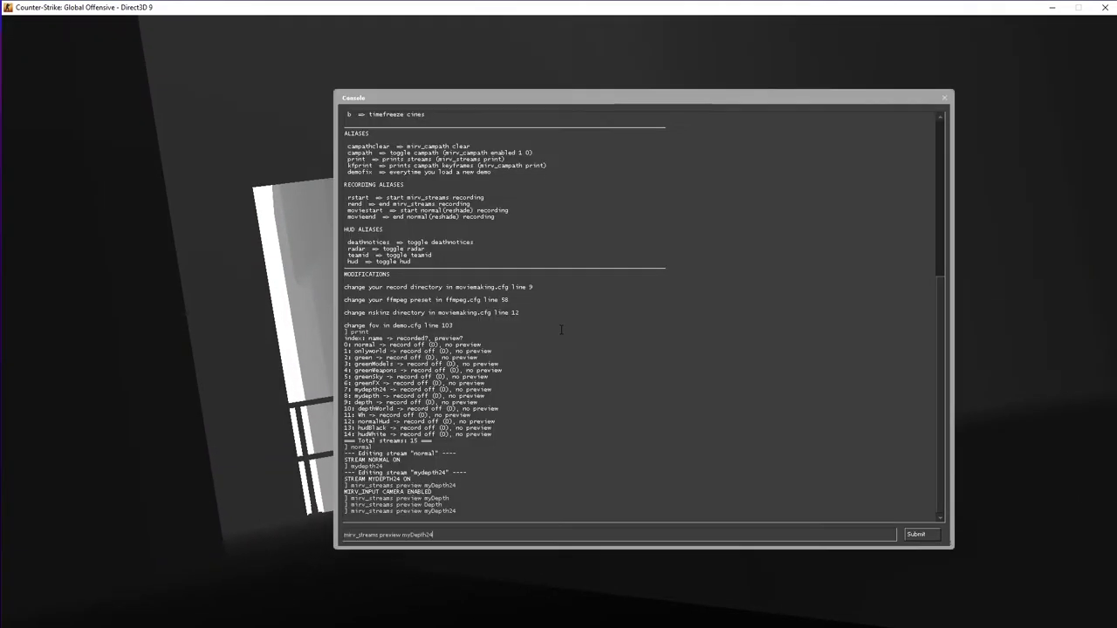
{"action": "key", "text": "BackSpace"}
{"action": "key", "text": "BackSpace"}
{"action": "key", "text": "BackSpace"}
{"action": "key", "text": "BackSpace"}
{"action": "key", "text": "BackSpace"}
{"action": "key", "text": "BackSpace"}
{"action": "key", "text": "BackSpace"}
{"action": "key", "text": "BackSpace"}
{"action": "key", "text": "BackSpace"}
{"action": "type", "text": "end"}
{"action": "key", "text": "Return"}
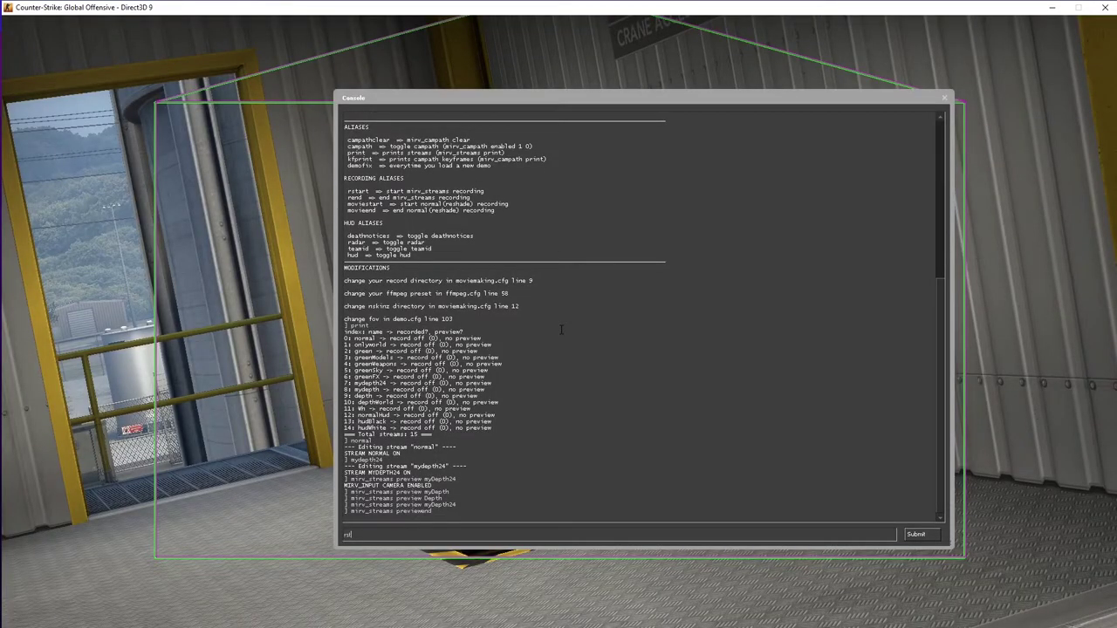
Step: Discard the partly entered command and examine the rstart, rend, moviestart and movieend recording aliases in the guide
{"action": "key", "text": "BackSpace"}
{"action": "key", "text": "BackSpace"}
{"action": "key", "text": "BackSpace"}
{"action": "scroll", "coordinate": [561, 329], "scroll_direction": "up", "scroll_amount": 5}
{"action": "mouse_move", "coordinate": [345, 287]}
{"action": "left_mouse_down"}
{"action": "mouse_move", "coordinate": [378, 287]}
{"action": "mouse_move", "coordinate": [375, 306]}
{"action": "mouse_move", "coordinate": [404, 300]}
{"action": "left_mouse_up"}
{"action": "left_click", "coordinate": [403, 307]}
{"action": "left_click", "coordinate": [367, 302]}
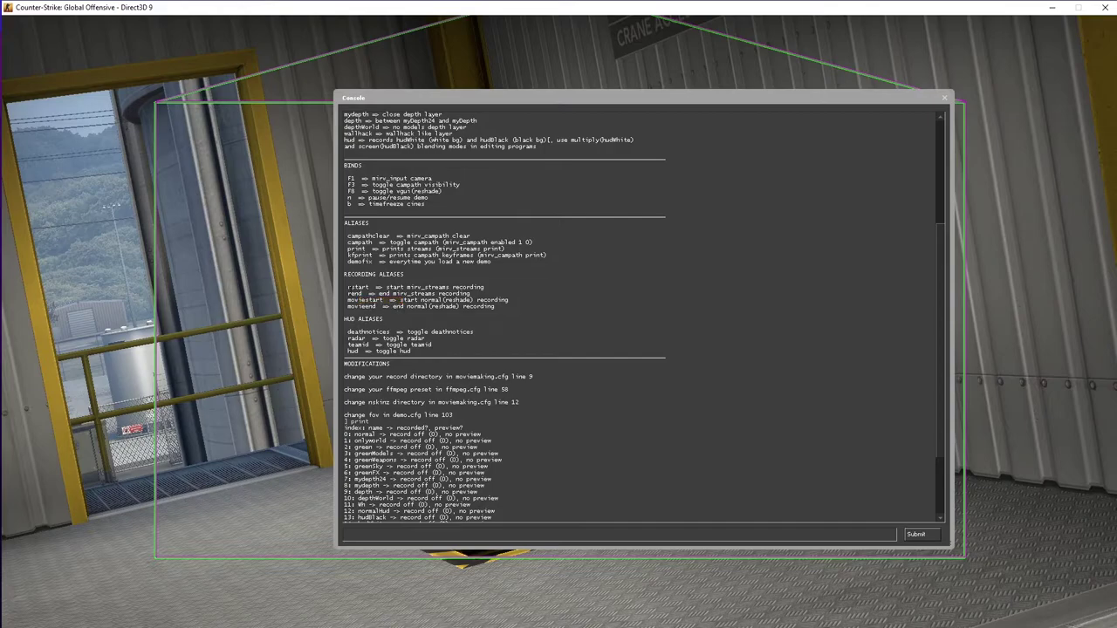
{"action": "left_click_drag", "start_coordinate": [344, 300], "coordinate": [511, 308]}
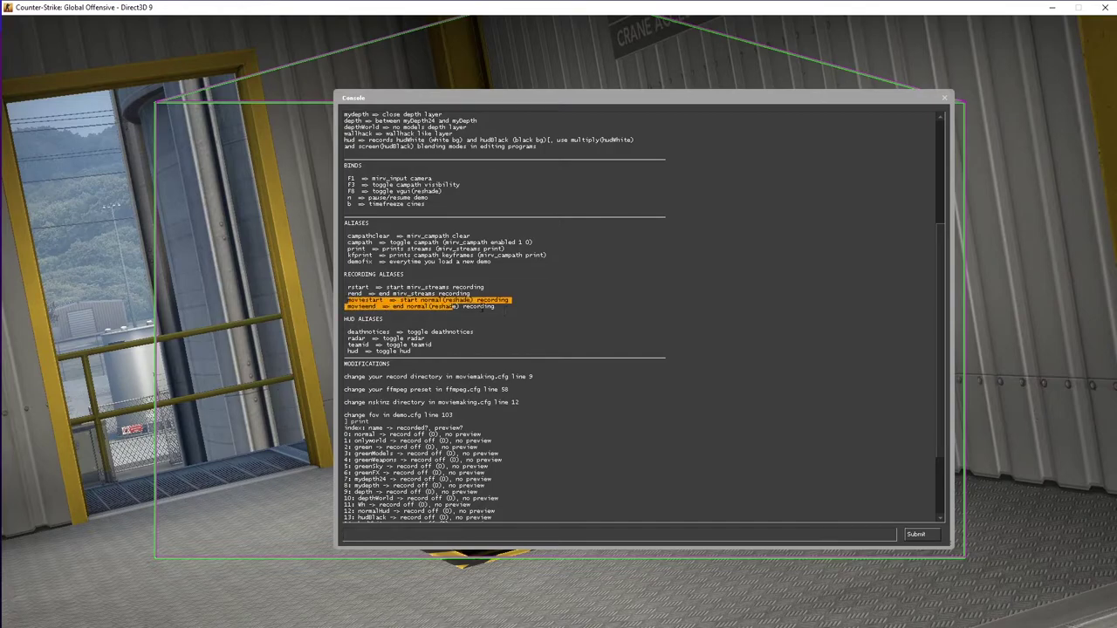
{"action": "left_click", "coordinate": [495, 313]}
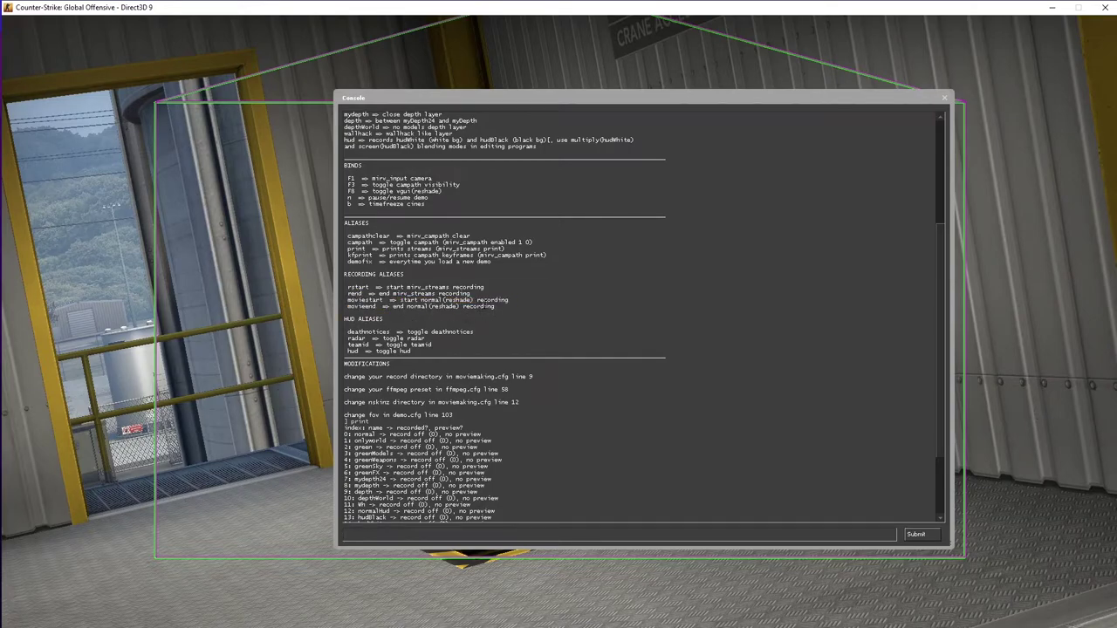
Step: Set the recording frame rate with the fps150 alias and start the mirv_streams recording with rstart
{"action": "scroll", "coordinate": [506, 314], "scroll_direction": "down", "scroll_amount": 10}
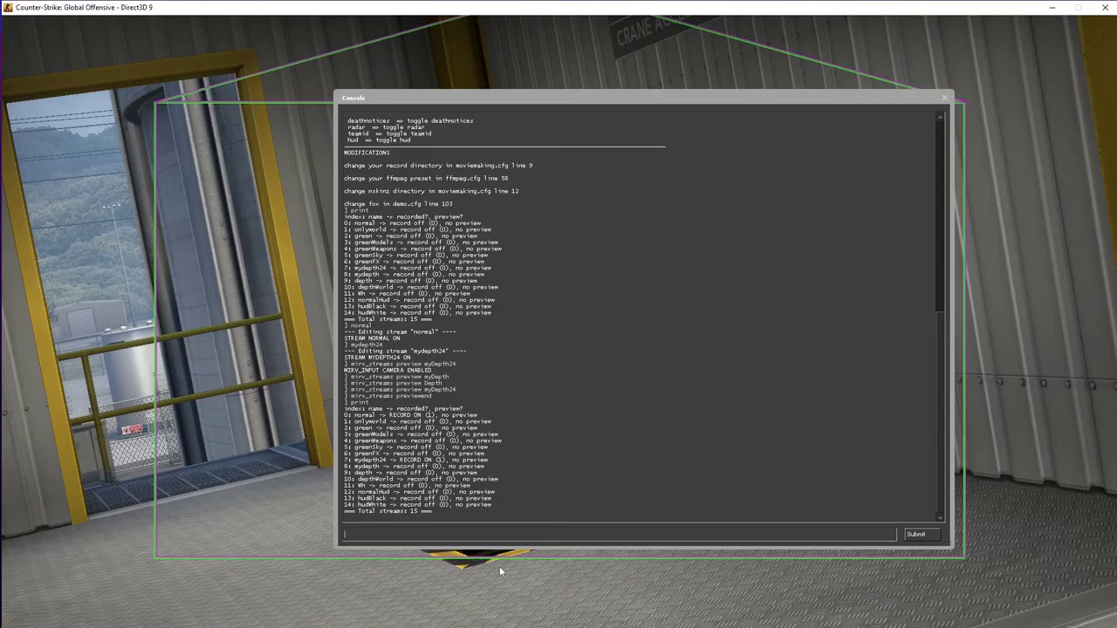
{"action": "scroll", "coordinate": [637, 314], "scroll_direction": "up", "scroll_amount": 15}
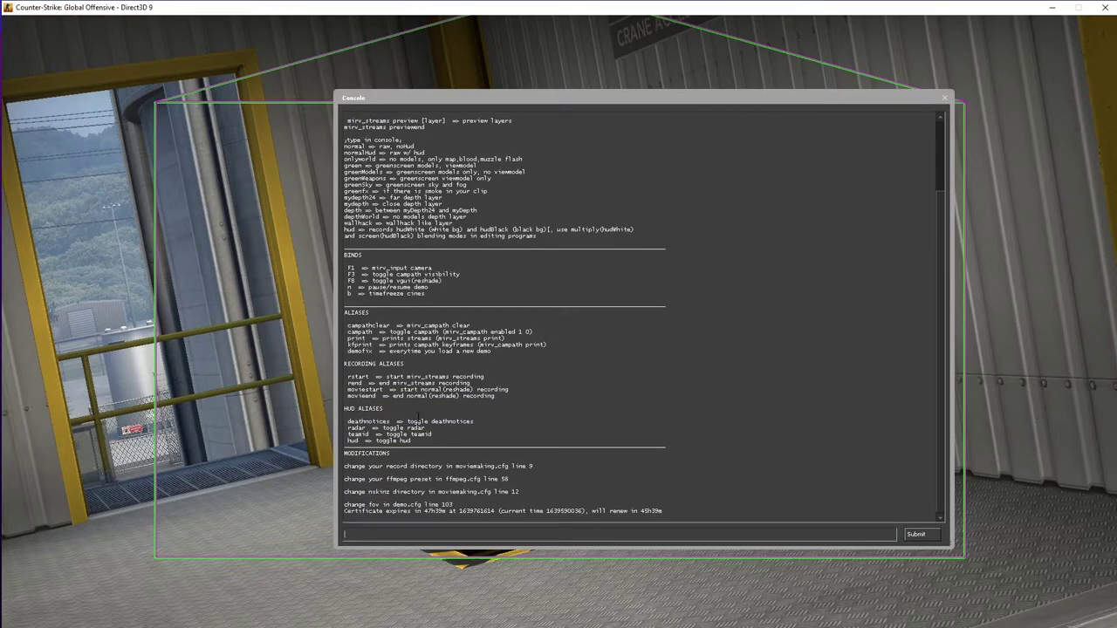
{"action": "key", "text": "Return"}
{"action": "type", "text": "rstar"}
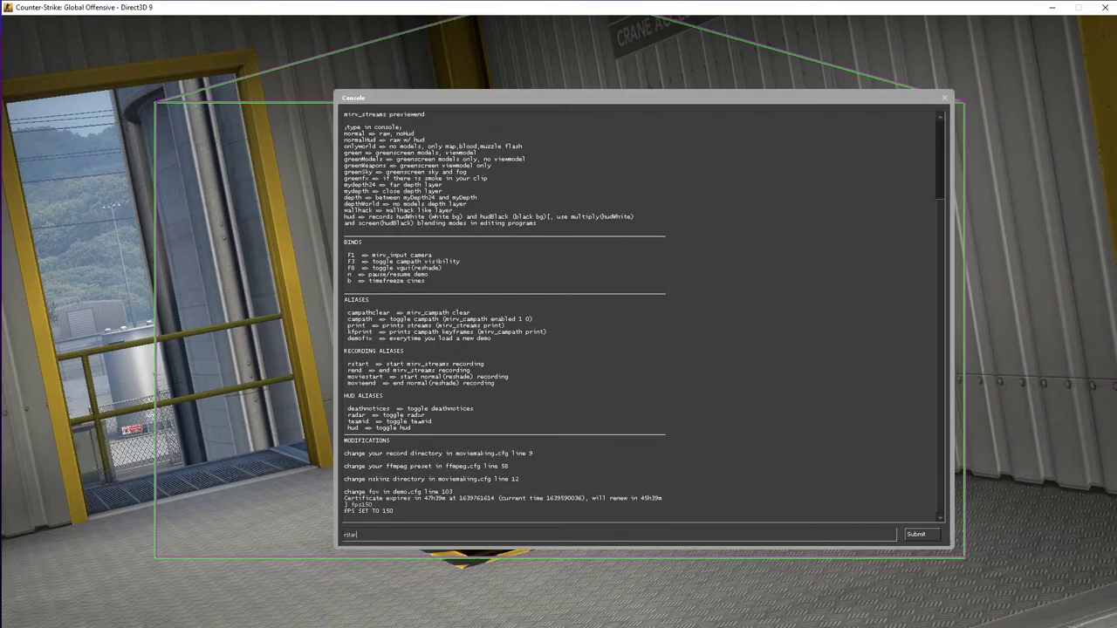
{"action": "type", "text": "t"}
{"action": "key", "text": "Return"}
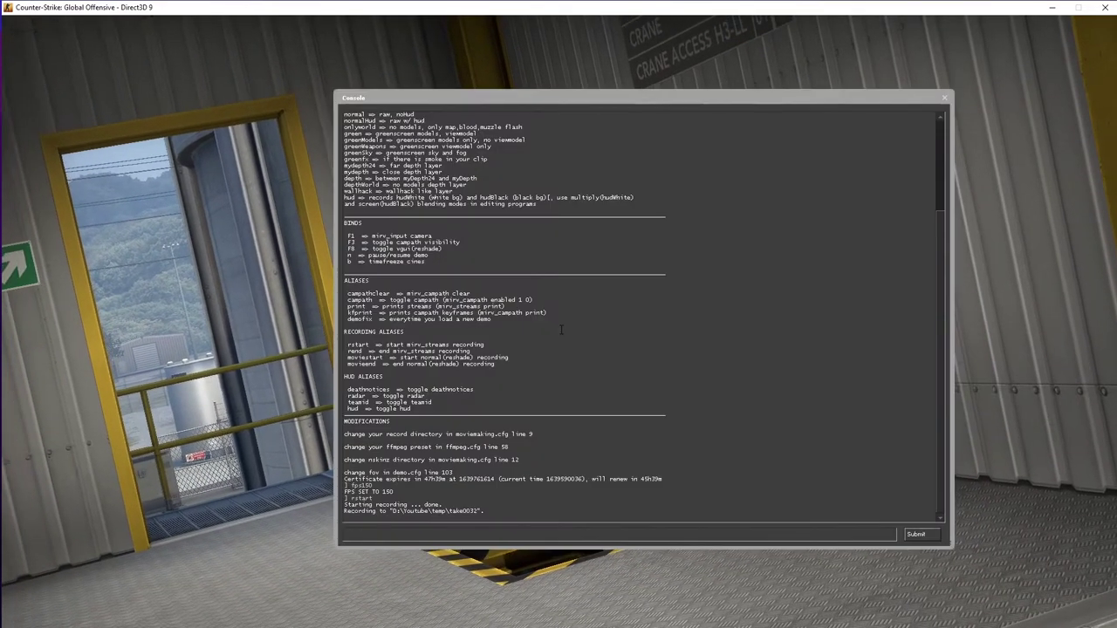
Step: Set the game volume to 1 and end the mirv_streams recording with rend
{"action": "type", "text": "volume 1"}
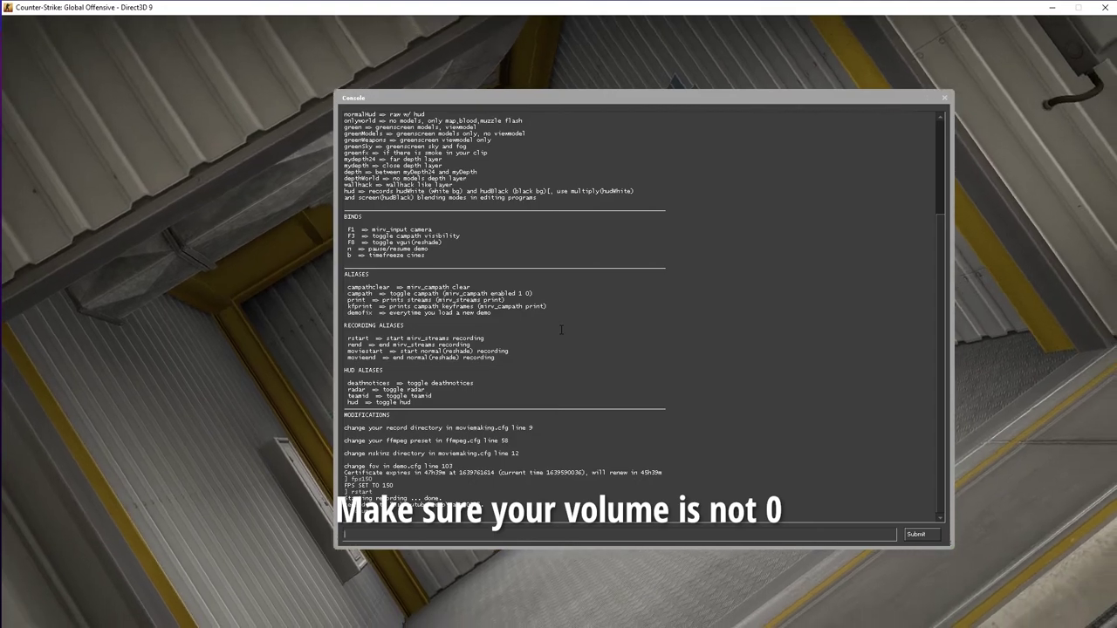
{"action": "key", "text": "super"}
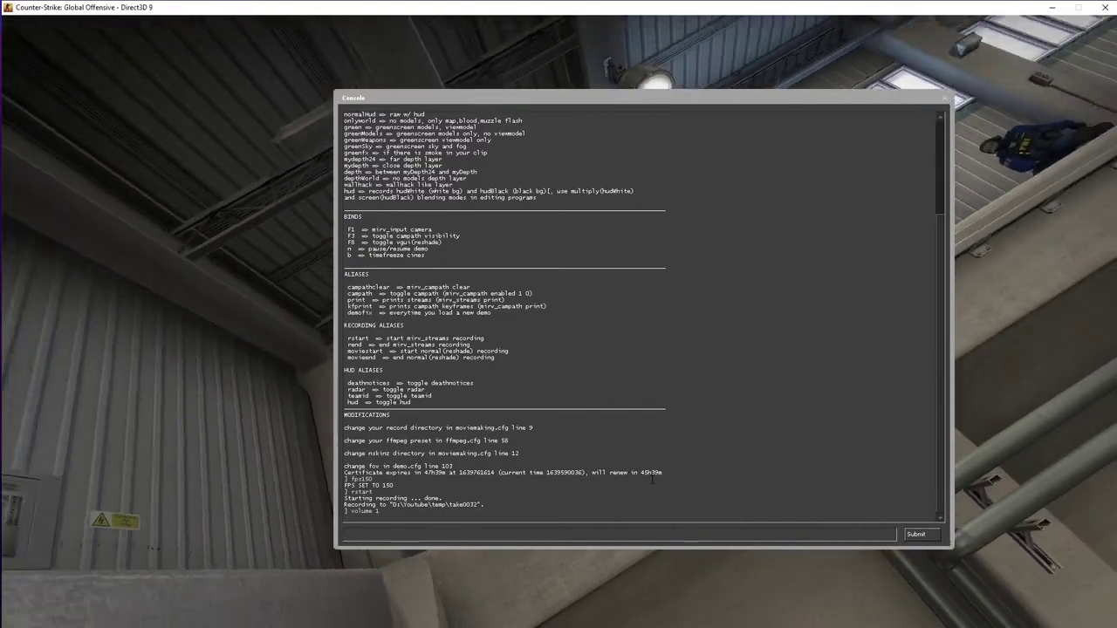
{"action": "type", "text": "rend"}
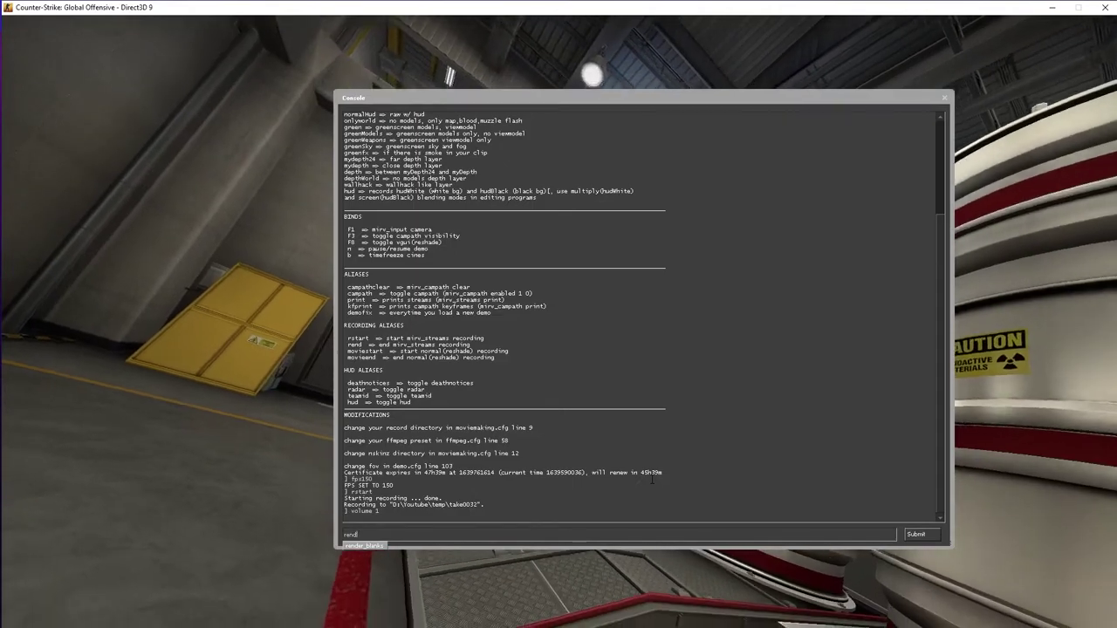
{"action": "key", "text": "Return"}
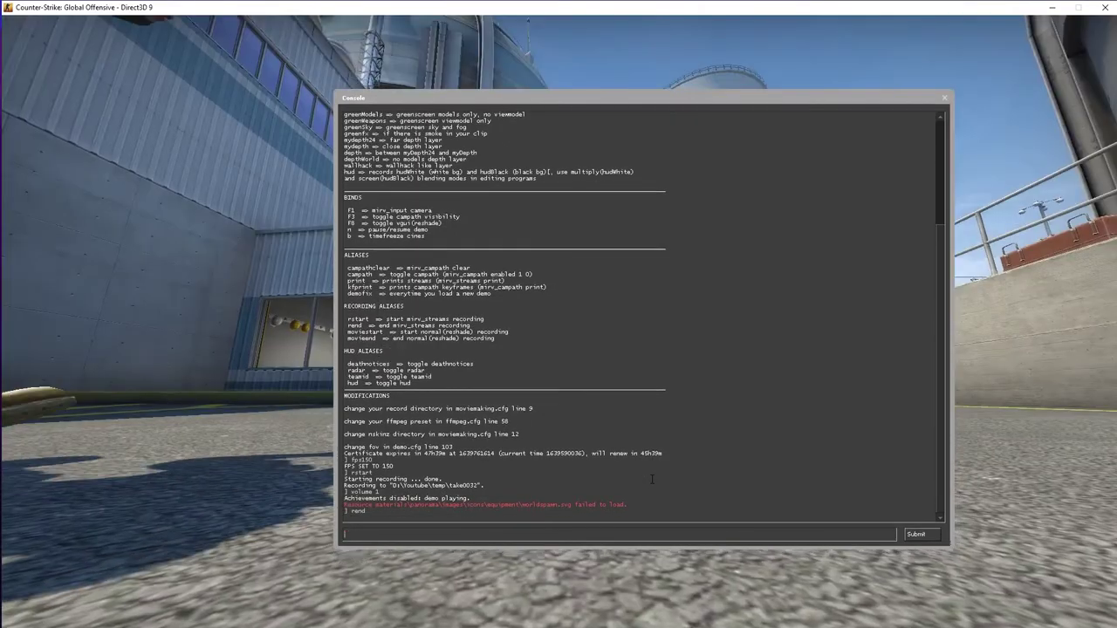
Step: Return the demo to tick 77925 with demo_gototick and look at the scene without the console
{"action": "key", "text": "grave"}
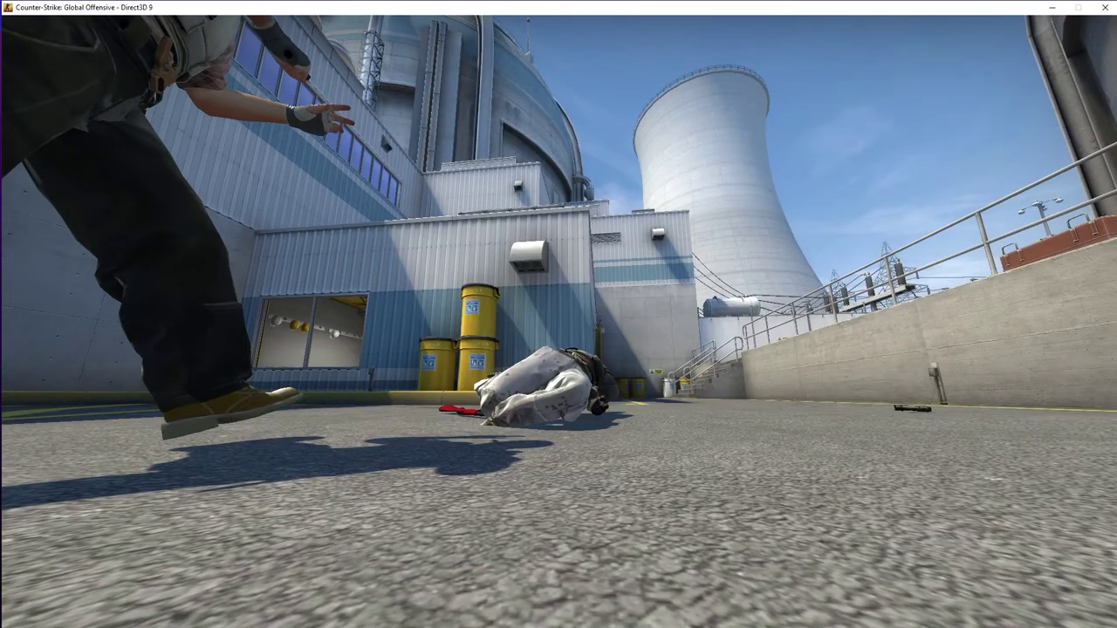
{"action": "key", "text": "grave"}
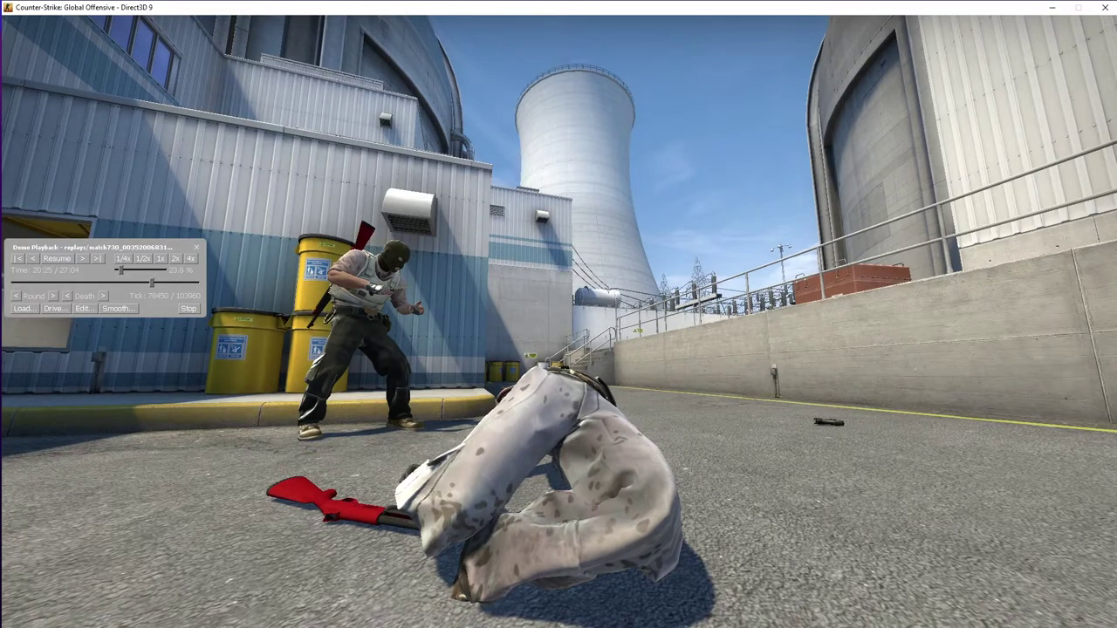
{"action": "key", "text": "grave"}
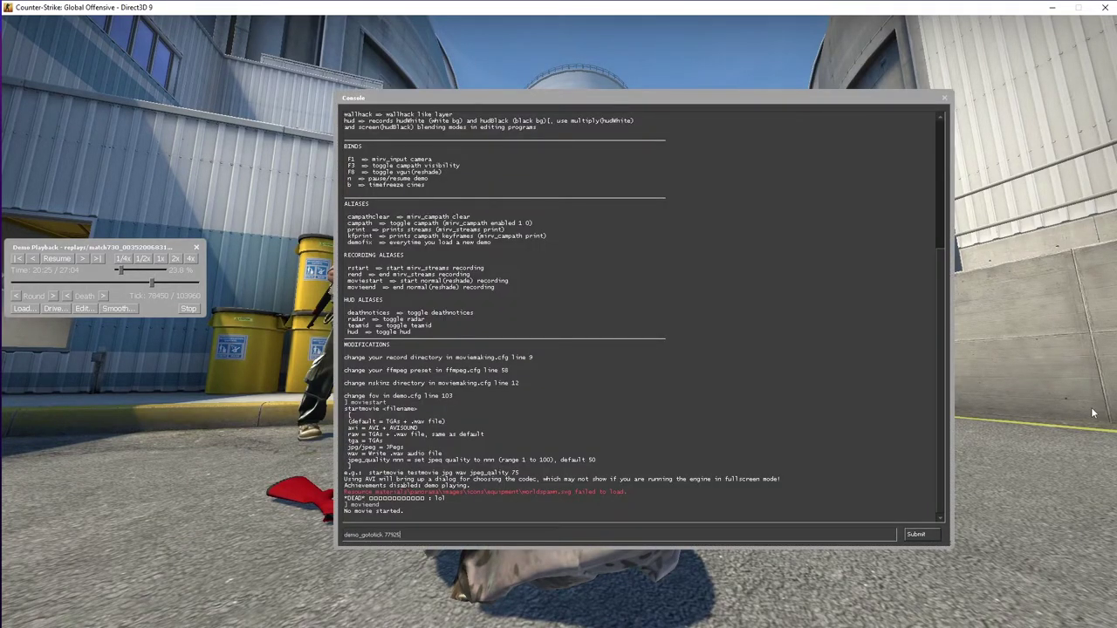
{"action": "key", "text": "Return"}
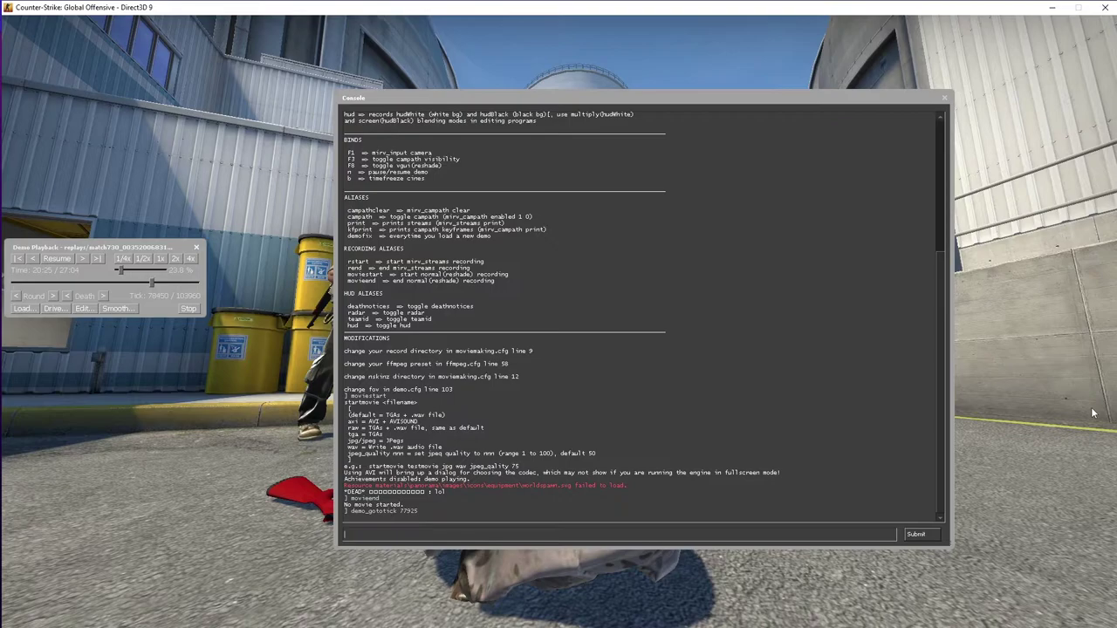
{"action": "key", "text": "grave"}
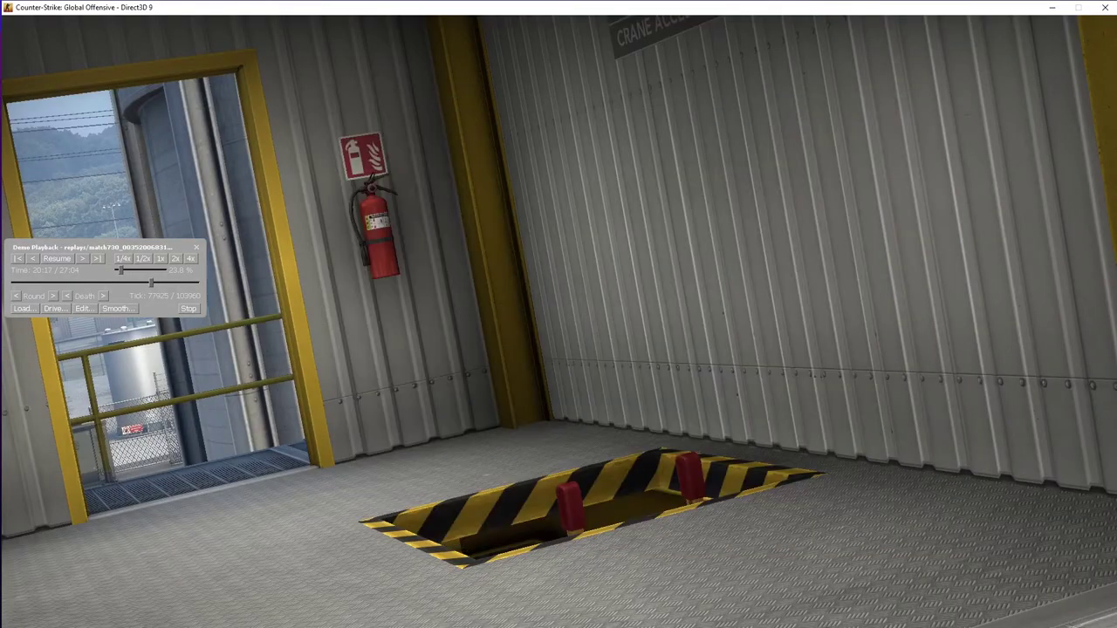
Step: Run startmovie without arguments and examine its file name and output format options
{"action": "key", "text": "grave"}
{"action": "type", "text": "startmovie"}
{"action": "key", "text": "Return"}
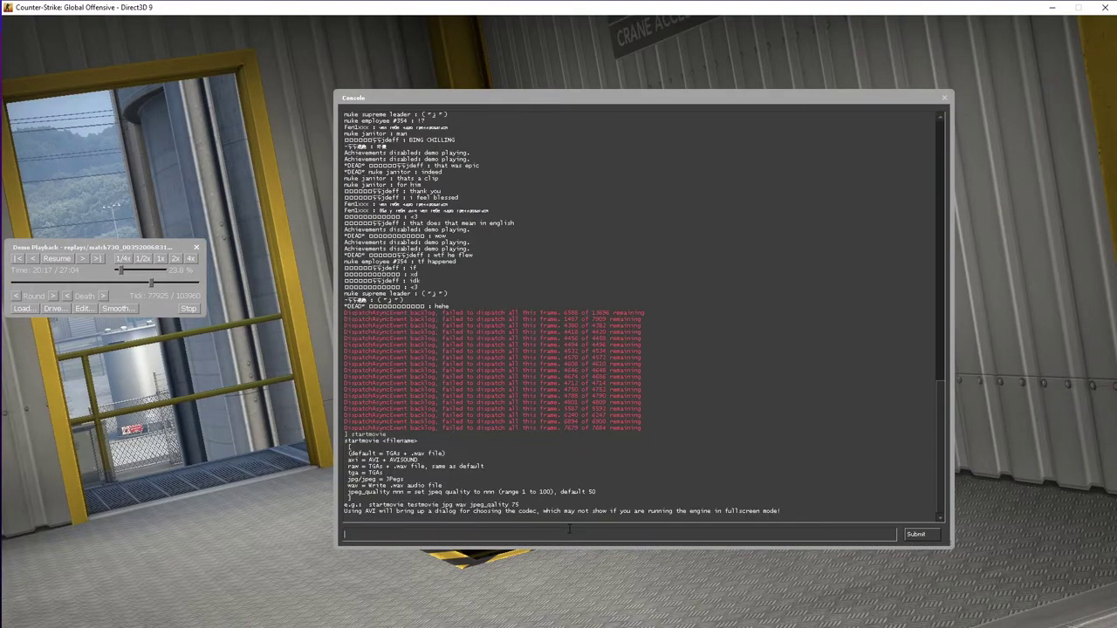
{"action": "left_click_drag", "start_coordinate": [382, 441], "coordinate": [384, 473]}
Step: Start a movie recording with "startmovie balls avi tga wav", using the Lagarith Lossless Codec for video compression
{"action": "left_click", "coordinate": [450, 535]}
{"action": "type", "text": "startmovie balls avi tga wav"}
{"action": "key", "text": "Return"}
{"action": "left_click", "coordinate": [148, 119]}
{"action": "left_click", "coordinate": [123, 148]}
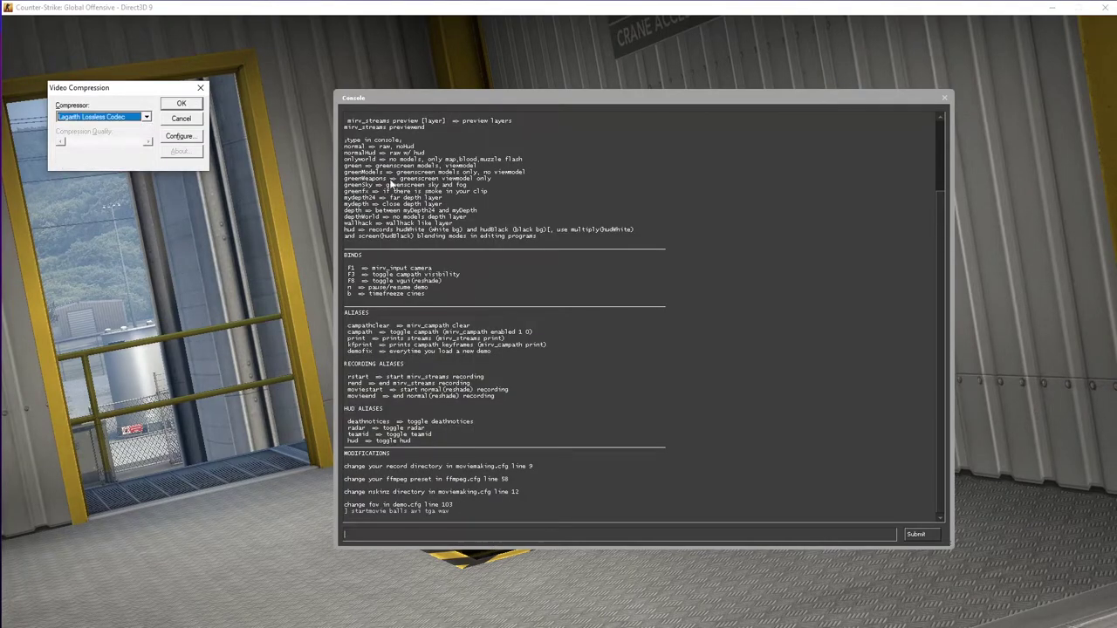
{"action": "left_click", "coordinate": [182, 105]}
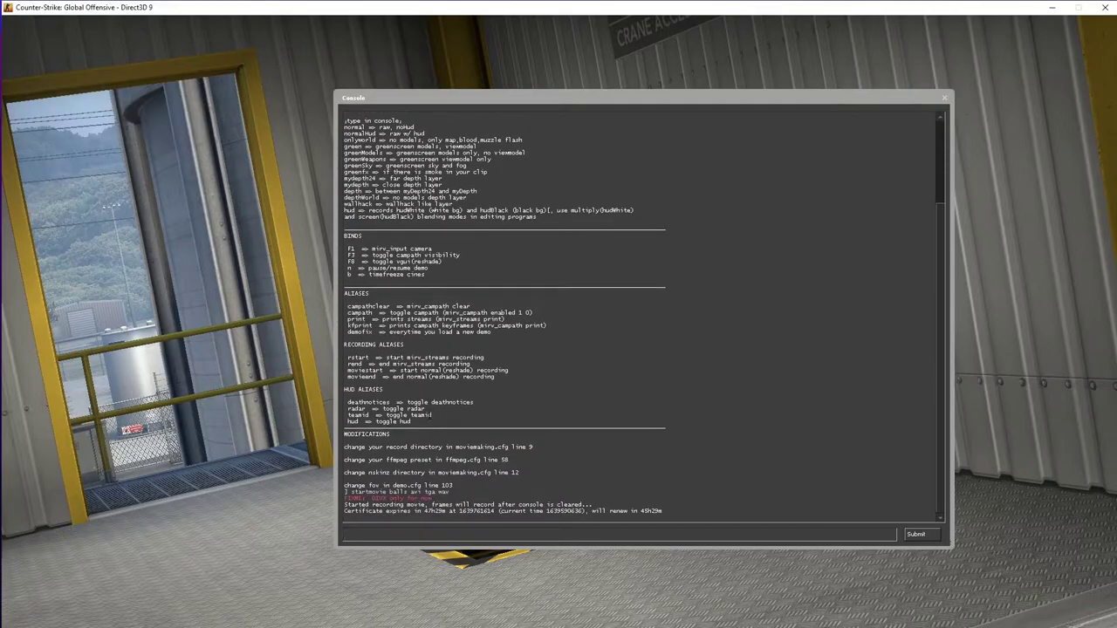
Step: Record the demo's camera move as a movie and stop the recording with the movieend alias
{"action": "type", "text": "st"}
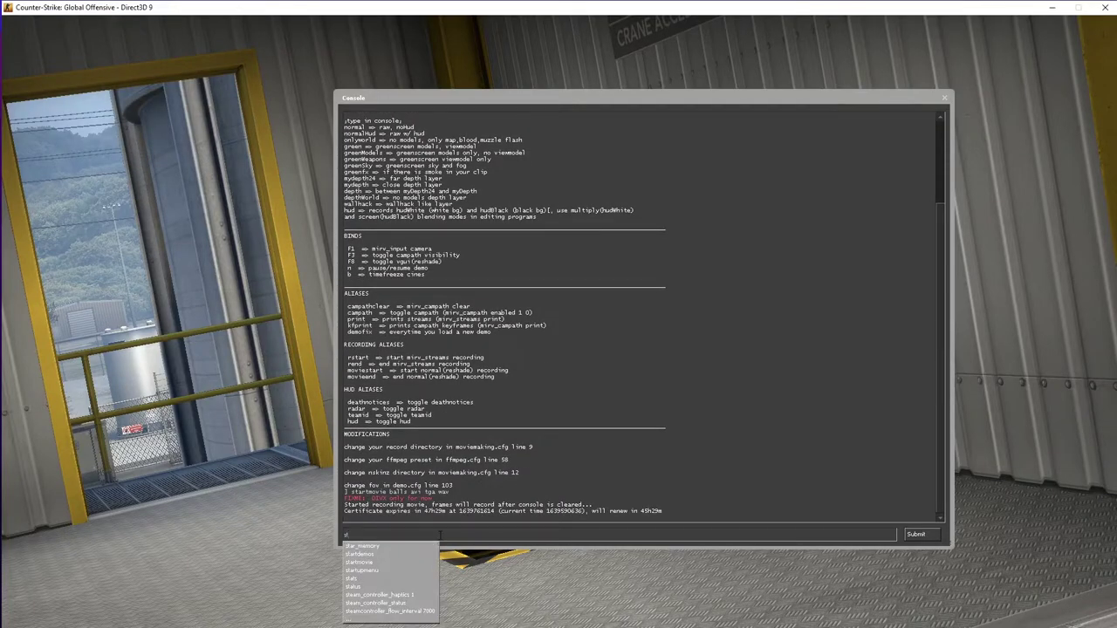
{"action": "key", "text": "BackSpace"}
{"action": "key", "text": "BackSpace"}
{"action": "type", "text": "moviest"}
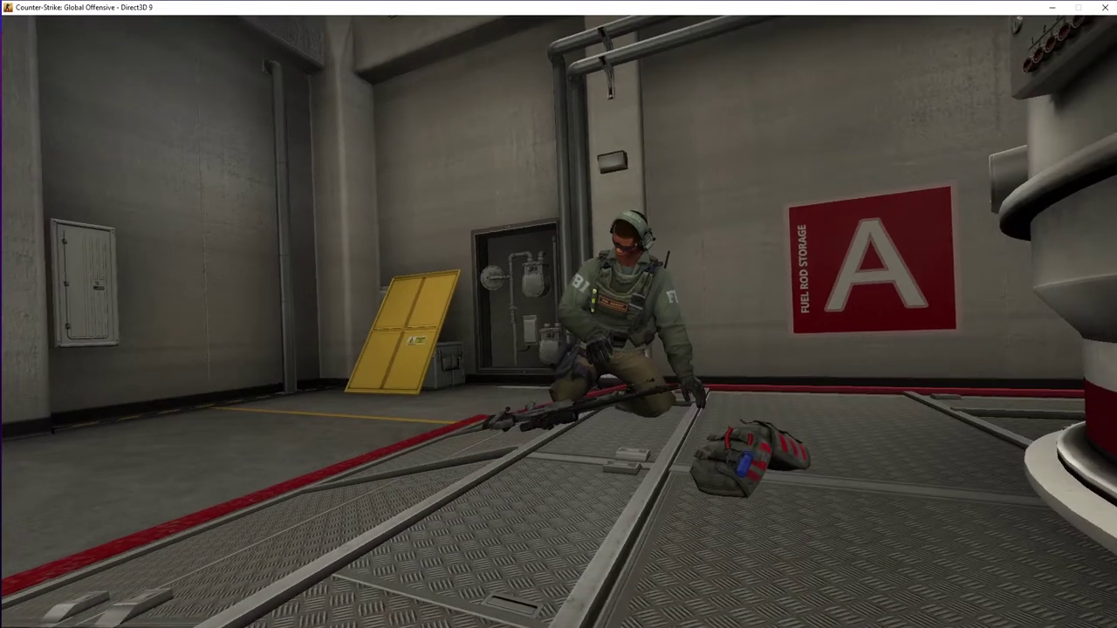
{"action": "key", "text": "grave"}
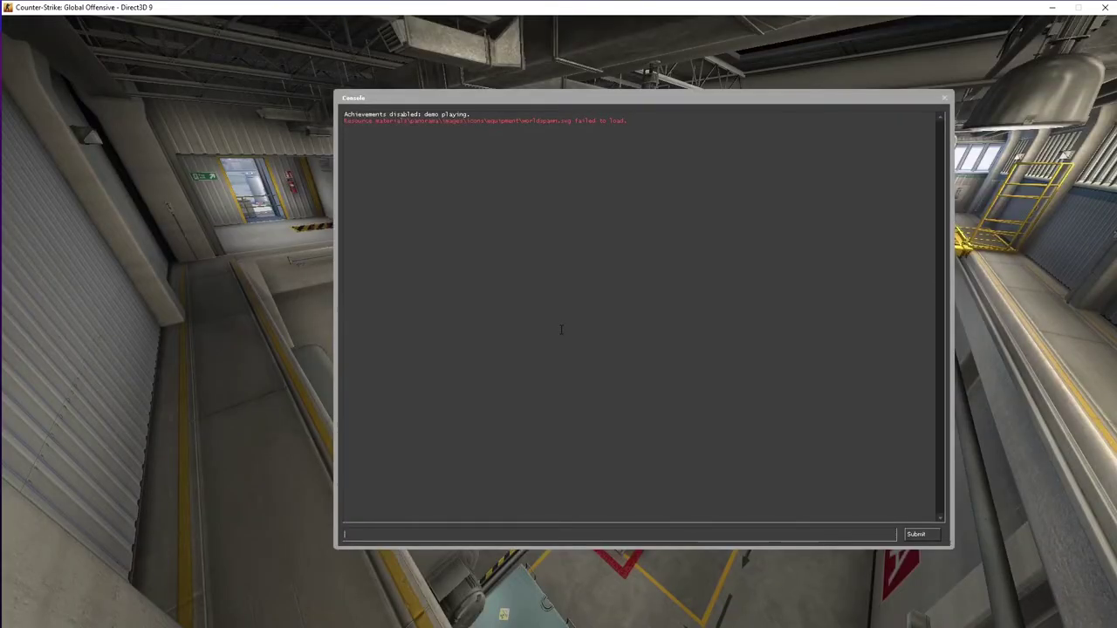
{"action": "type", "text": "endmovie"}
{"action": "key", "text": "Return"}
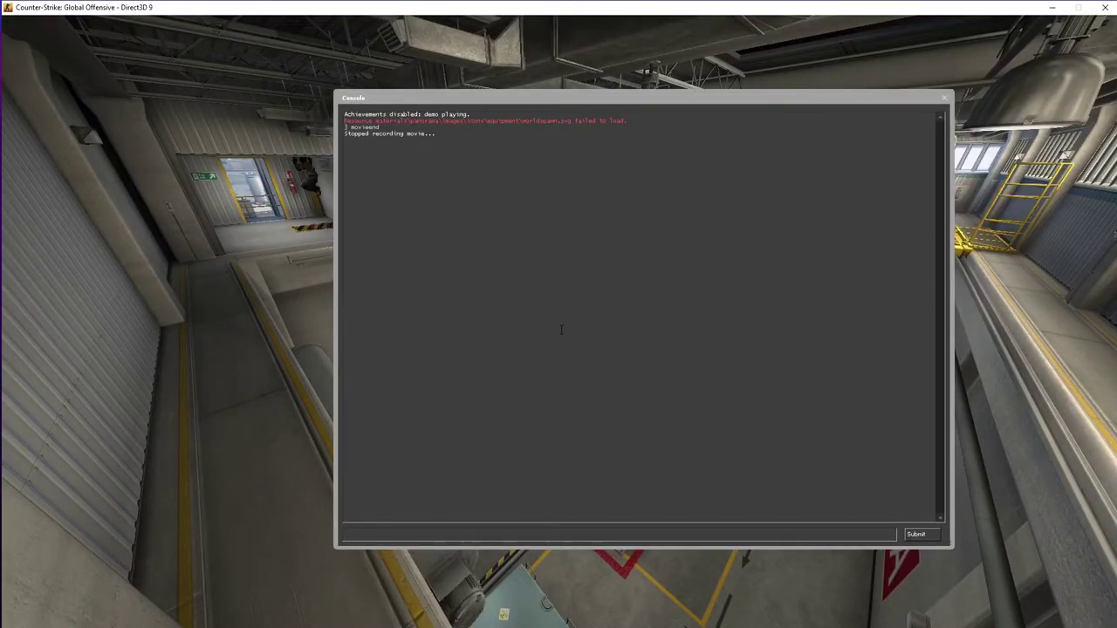
Step: Switch to File Explorer, play the recorded balls AVI from the Counter-Strike Global Offensive folder, and close the player
{"action": "key", "text": "alt+Tab"}
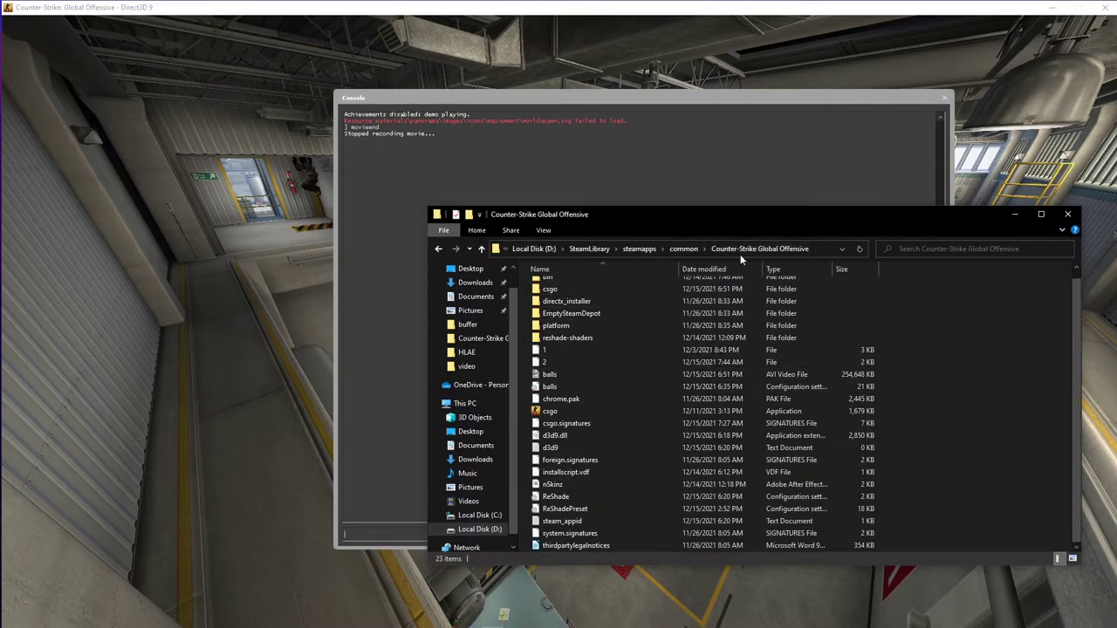
{"action": "left_click_drag", "start_coordinate": [706, 205], "coordinate": [705, 161]}
{"action": "left_click", "coordinate": [599, 339]}
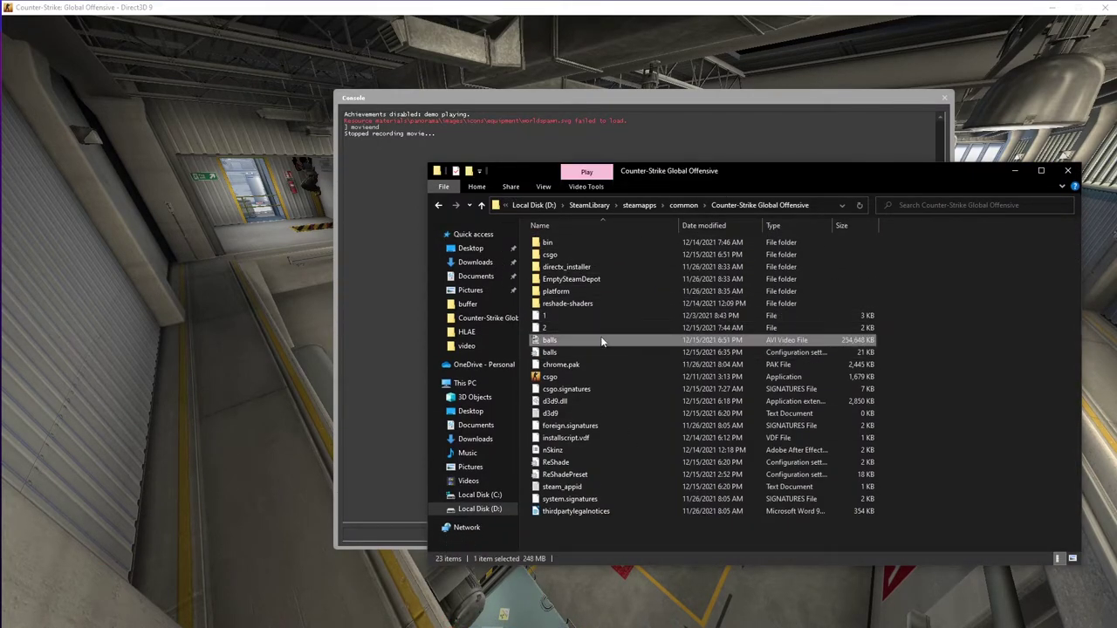
{"action": "key", "text": "Return"}
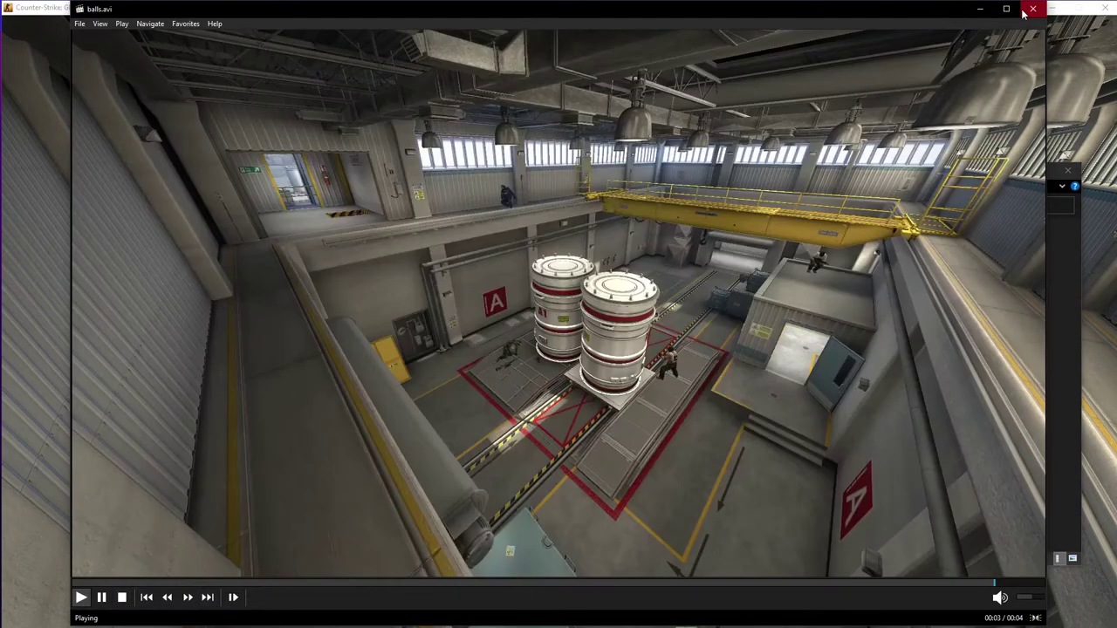
{"action": "left_click", "coordinate": [1032, 9]}
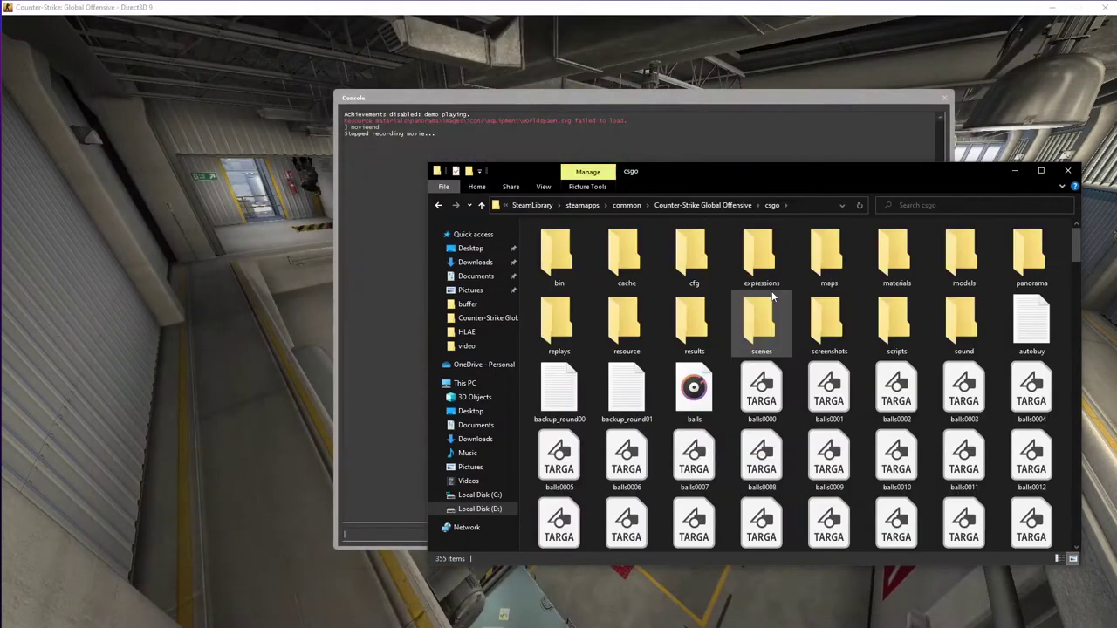
Step: Examine the recorded balls WAV file and the balls0000 to balls0122 TGA frames in the csgo folder
{"action": "scroll", "coordinate": [846, 349], "scroll_direction": "down", "scroll_amount": 6}
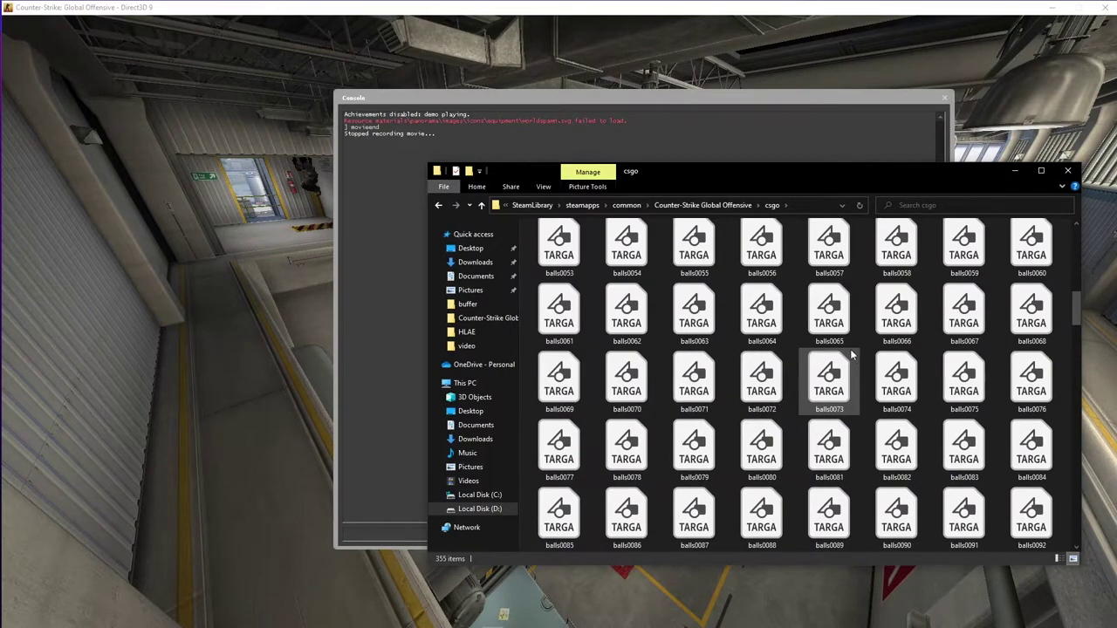
{"action": "scroll", "coordinate": [847, 352], "scroll_direction": "up", "scroll_amount": 6}
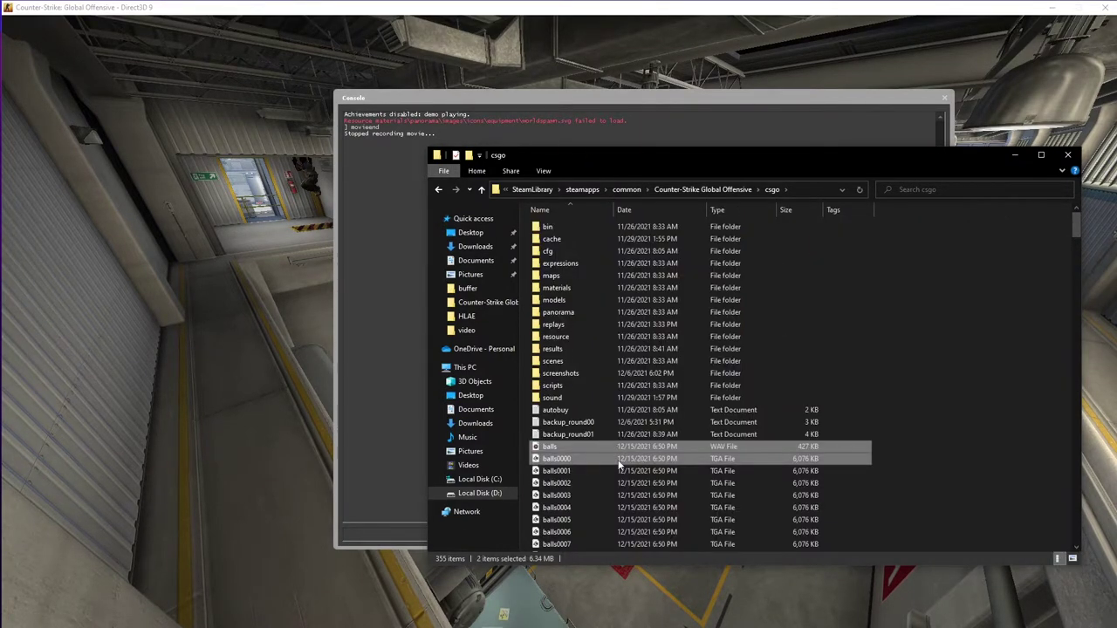
{"action": "left_click", "coordinate": [894, 480]}
{"action": "left_click", "coordinate": [665, 447]}
{"action": "scroll", "coordinate": [664, 463], "scroll_direction": "down", "scroll_amount": 6}
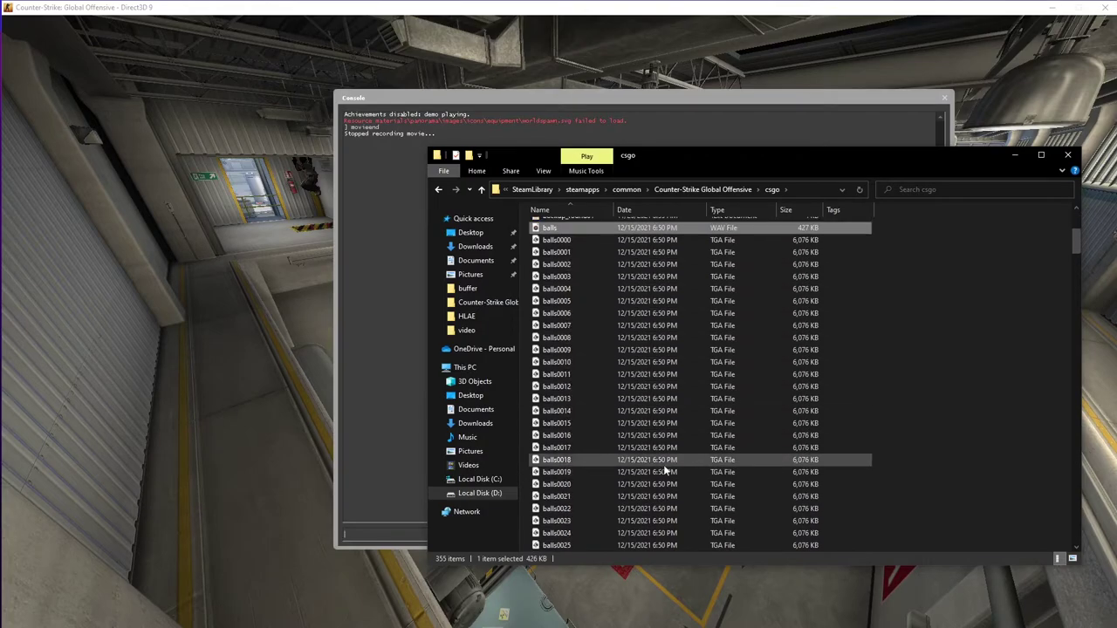
{"action": "left_click", "coordinate": [668, 454], "text": "shift"}
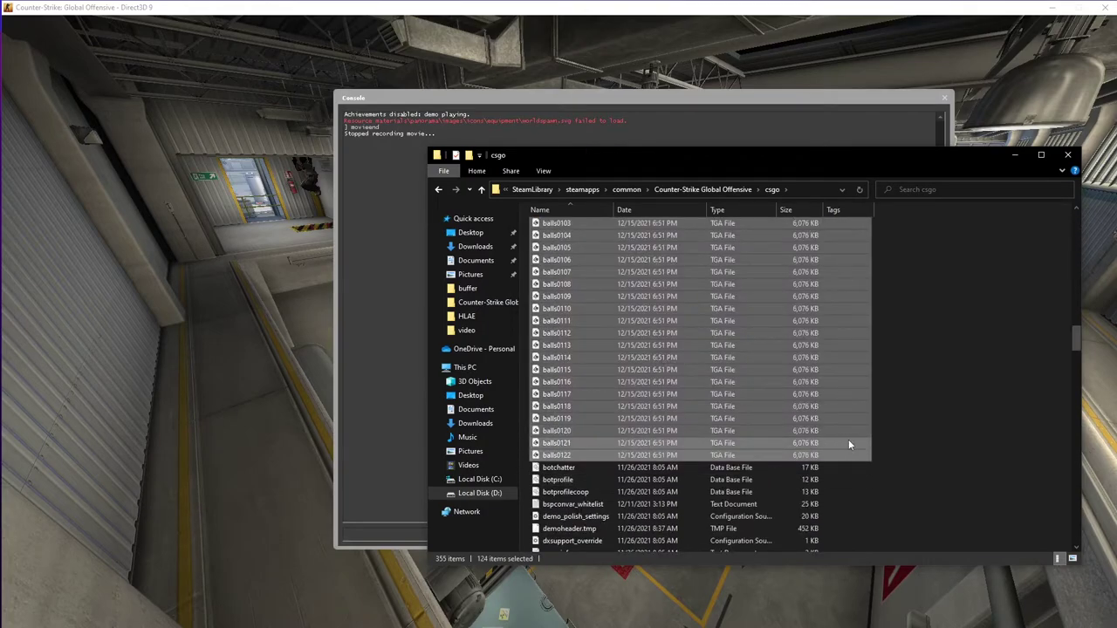
{"action": "left_click", "coordinate": [905, 448]}
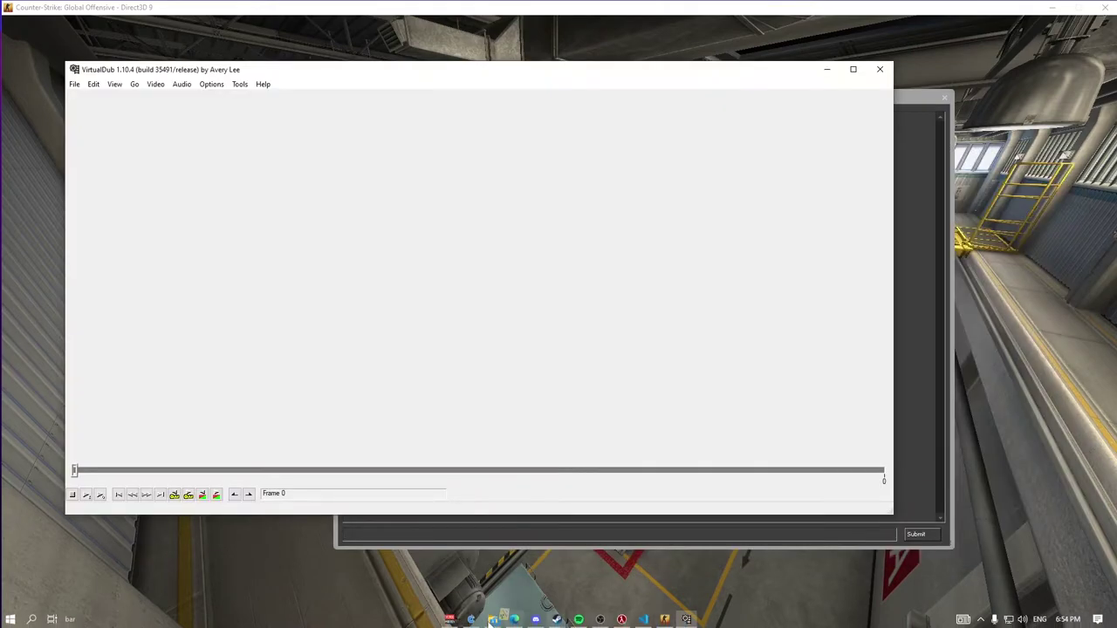
Step: Load the TGA image sequence into VirtualDub from balls0000 in the Counter-Strike Global Offensive csgo folder
{"action": "left_click_drag", "start_coordinate": [326, 70], "coordinate": [414, 83]}
{"action": "left_click", "coordinate": [686, 620]}
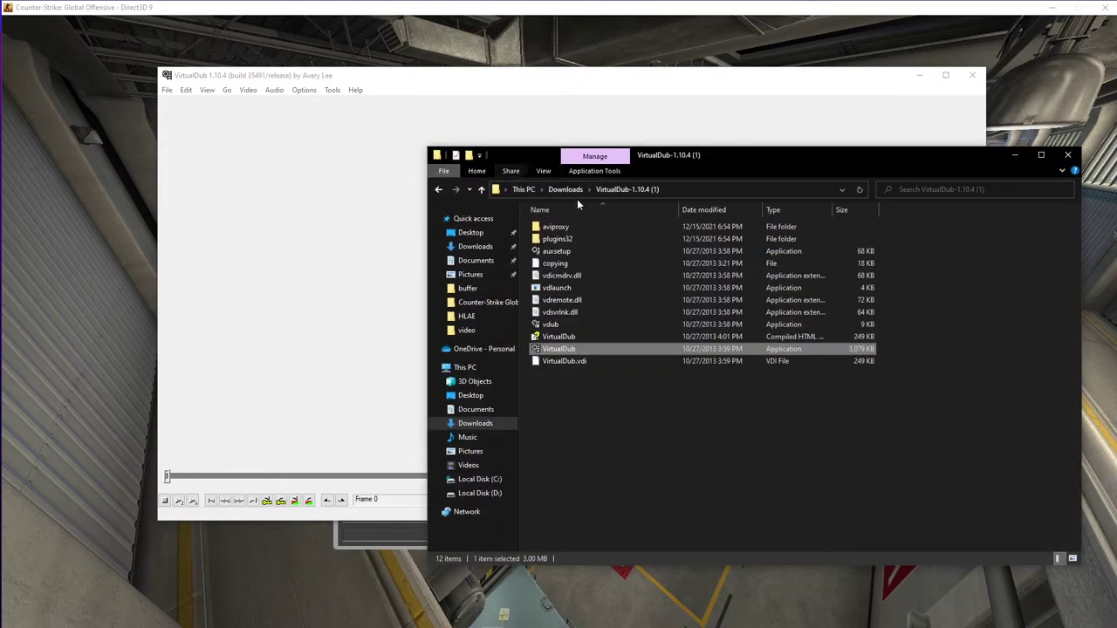
{"action": "left_click", "coordinate": [465, 368]}
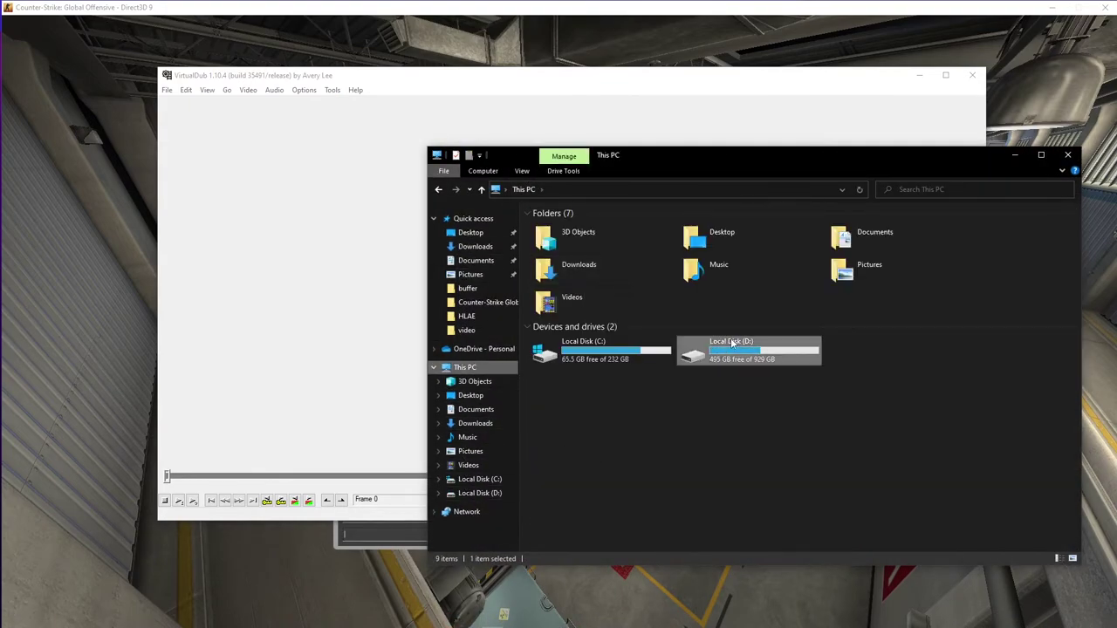
{"action": "double_click", "coordinate": [741, 349]}
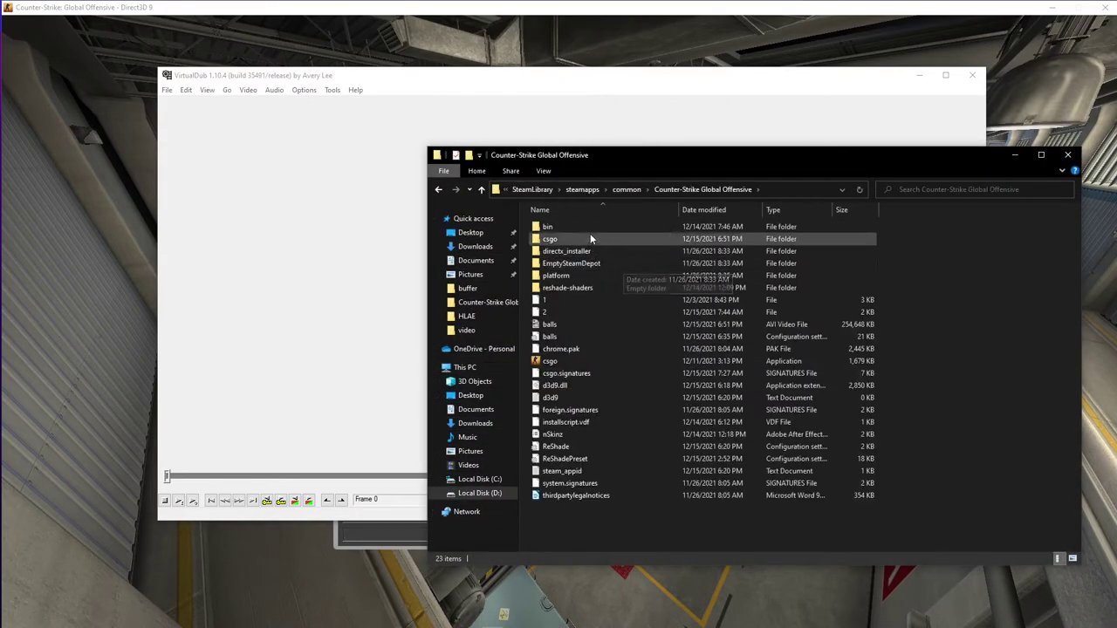
{"action": "double_click", "coordinate": [590, 235]}
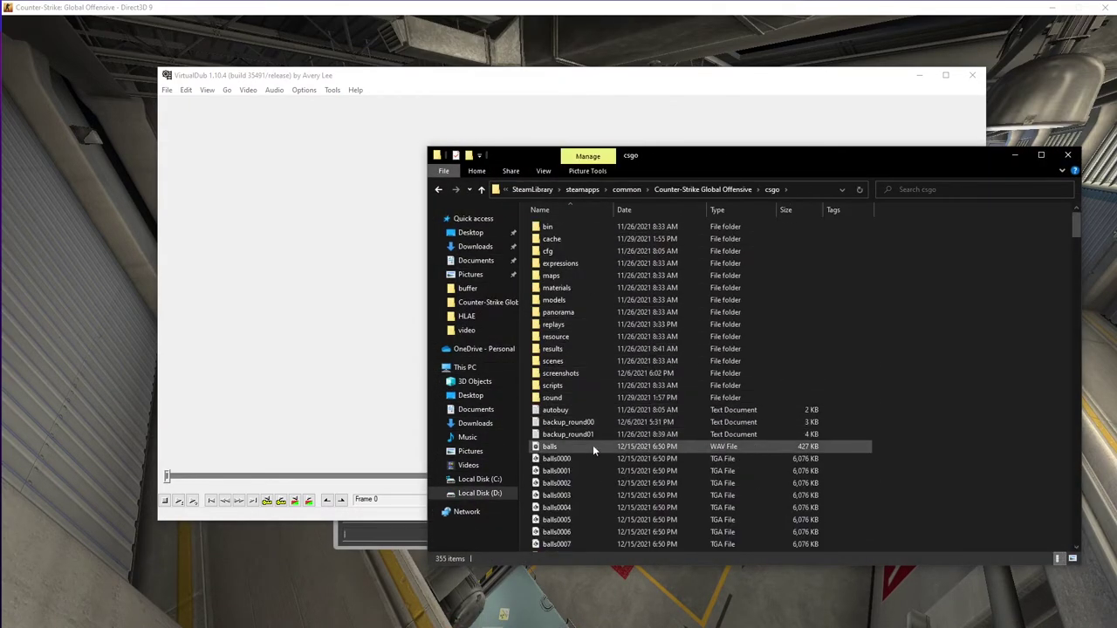
{"action": "left_click_drag", "start_coordinate": [558, 459], "coordinate": [314, 375]}
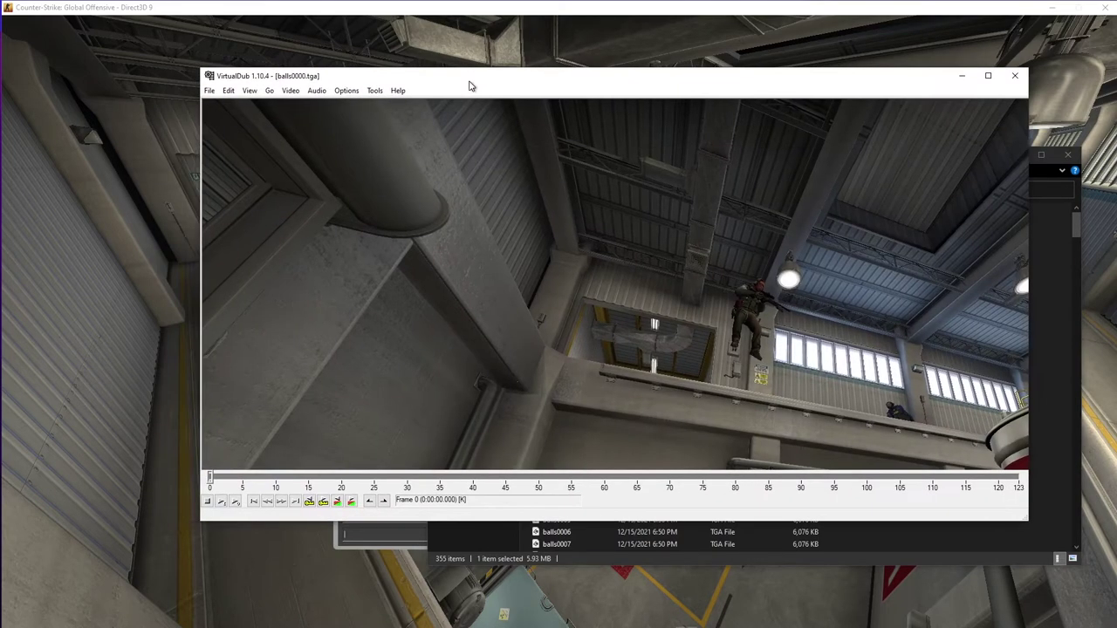
Step: Change the TGA sequence's source frame rate to 150 fps
{"action": "left_click", "coordinate": [185, 98]}
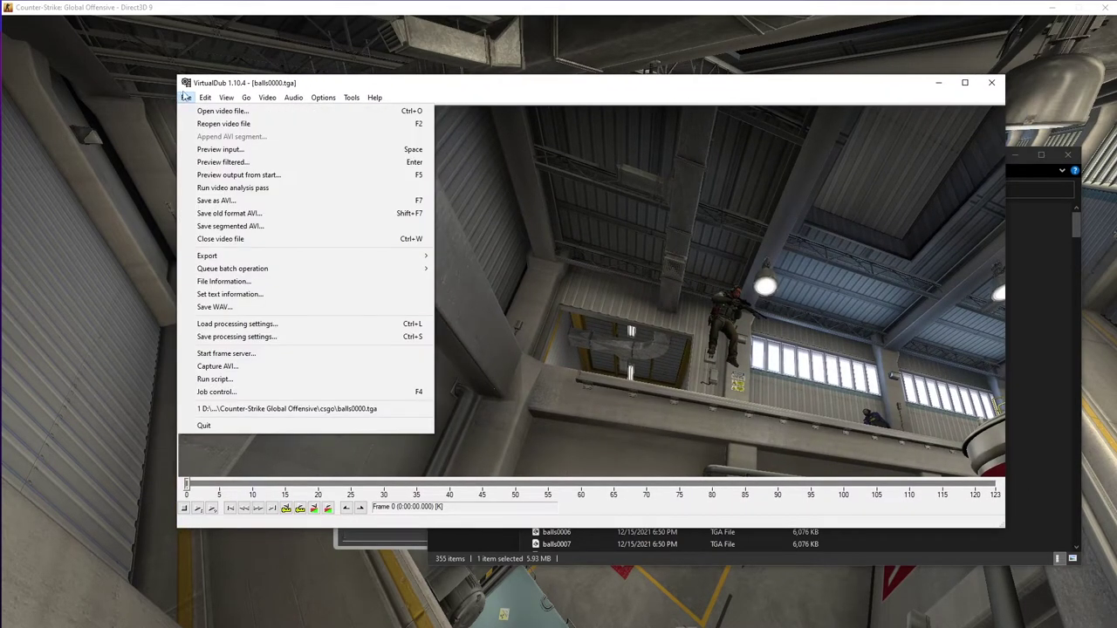
{"action": "left_click", "coordinate": [327, 123]}
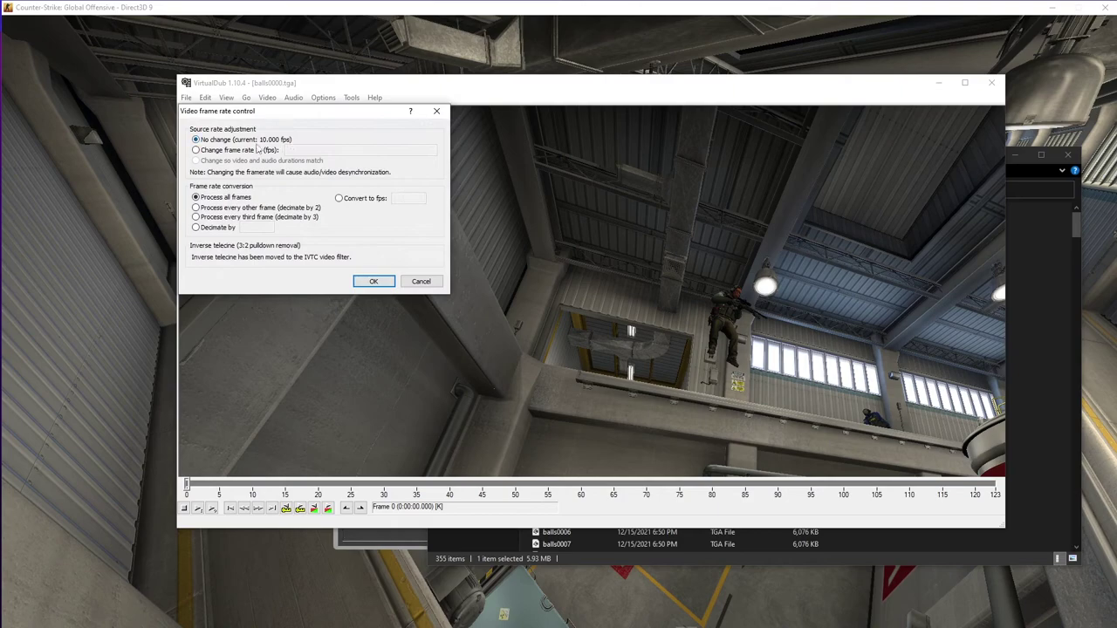
{"action": "left_click", "coordinate": [243, 151]}
{"action": "left_click", "coordinate": [325, 150]}
{"action": "type", "text": "10"}
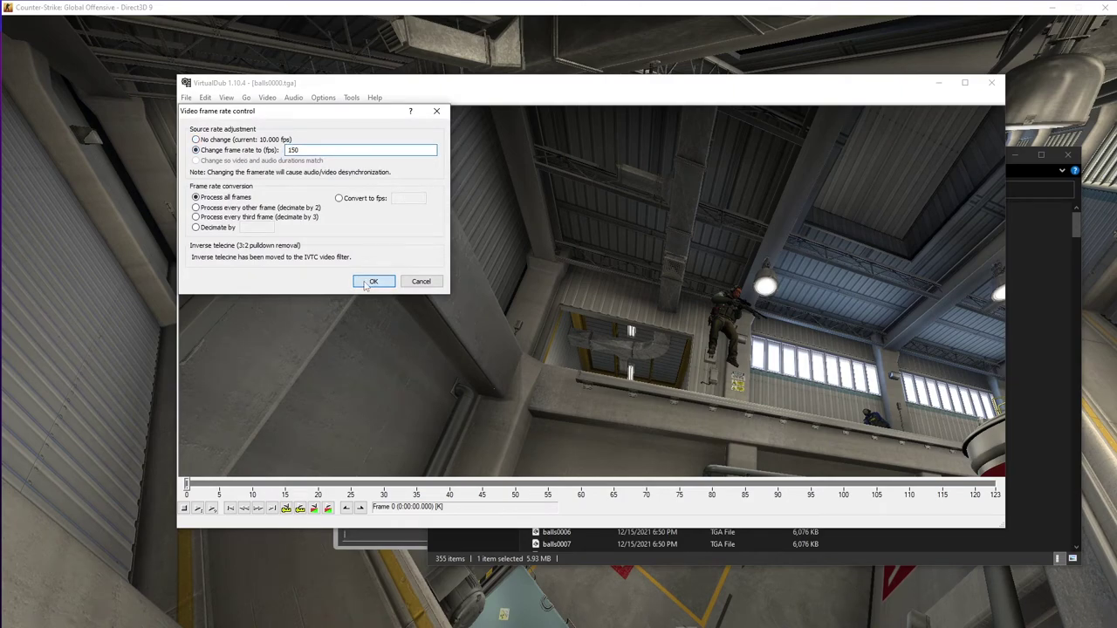
{"action": "left_click", "coordinate": [374, 281]}
Step: Set the video compression to Lagarith Lossless Codec and configure its mode as YUY2
{"action": "left_click", "coordinate": [267, 98]}
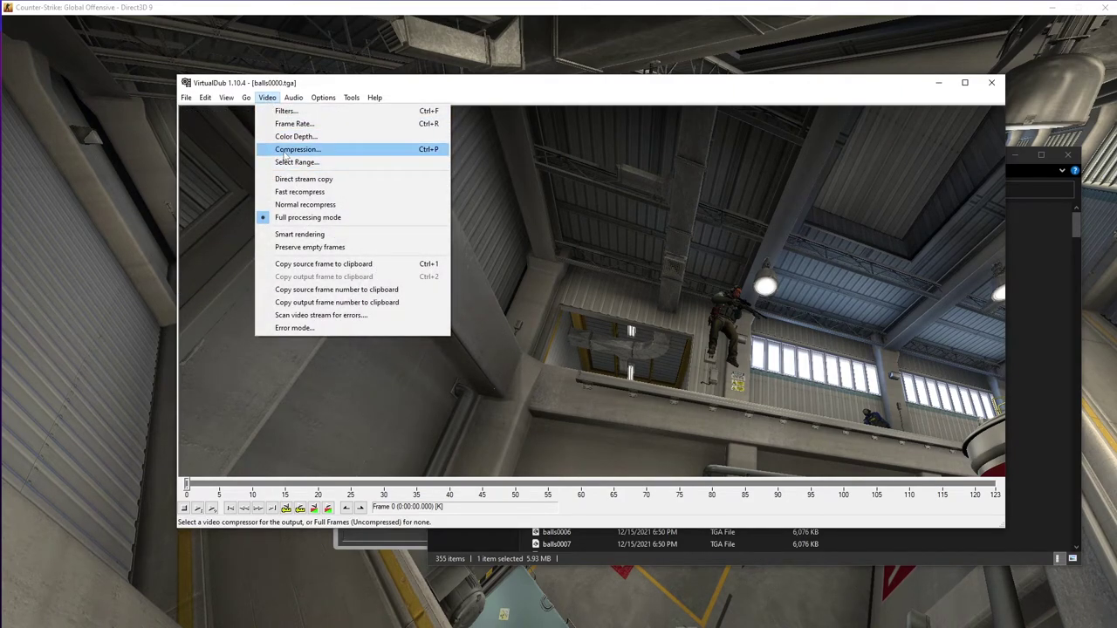
{"action": "left_click", "coordinate": [288, 150]}
{"action": "left_click", "coordinate": [243, 176]}
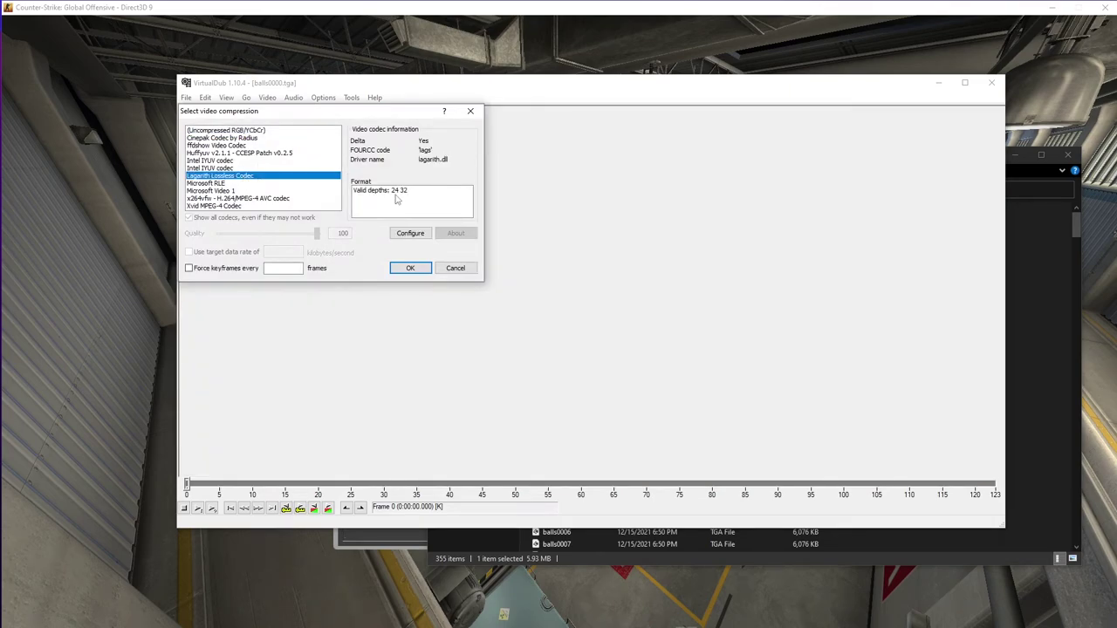
{"action": "left_click", "coordinate": [407, 233]}
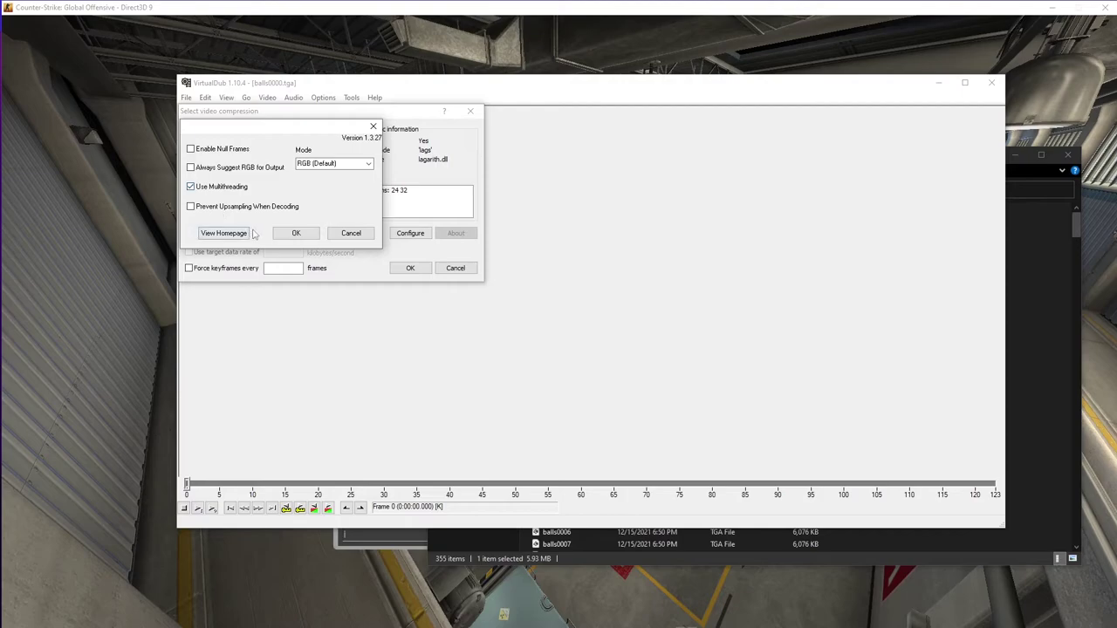
{"action": "left_click", "coordinate": [358, 163]}
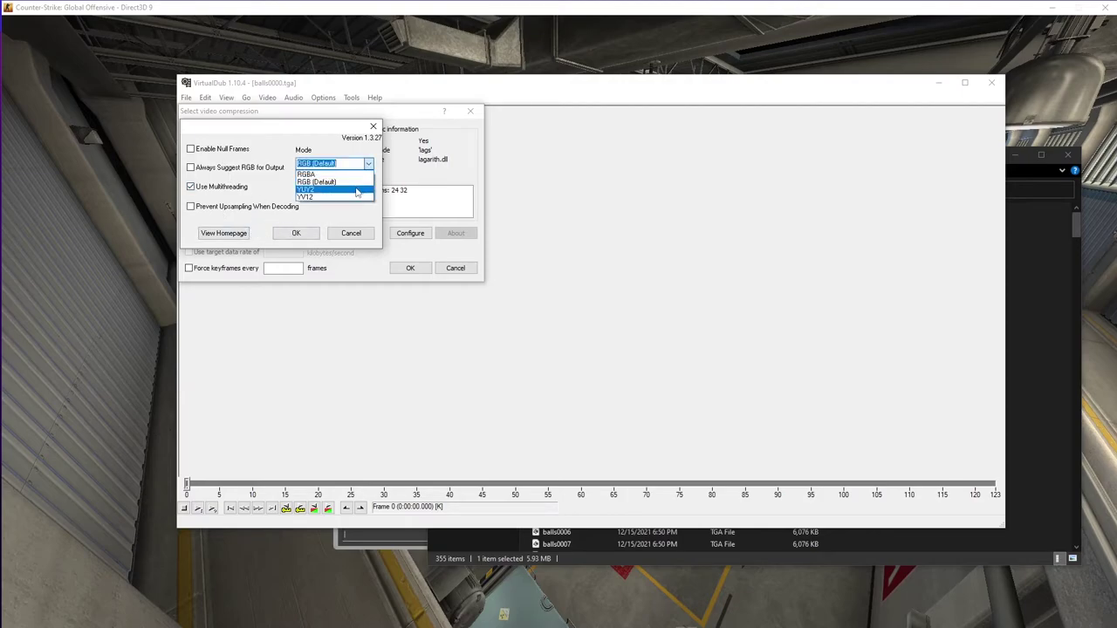
{"action": "left_click", "coordinate": [354, 193]}
{"action": "key", "text": "Return"}
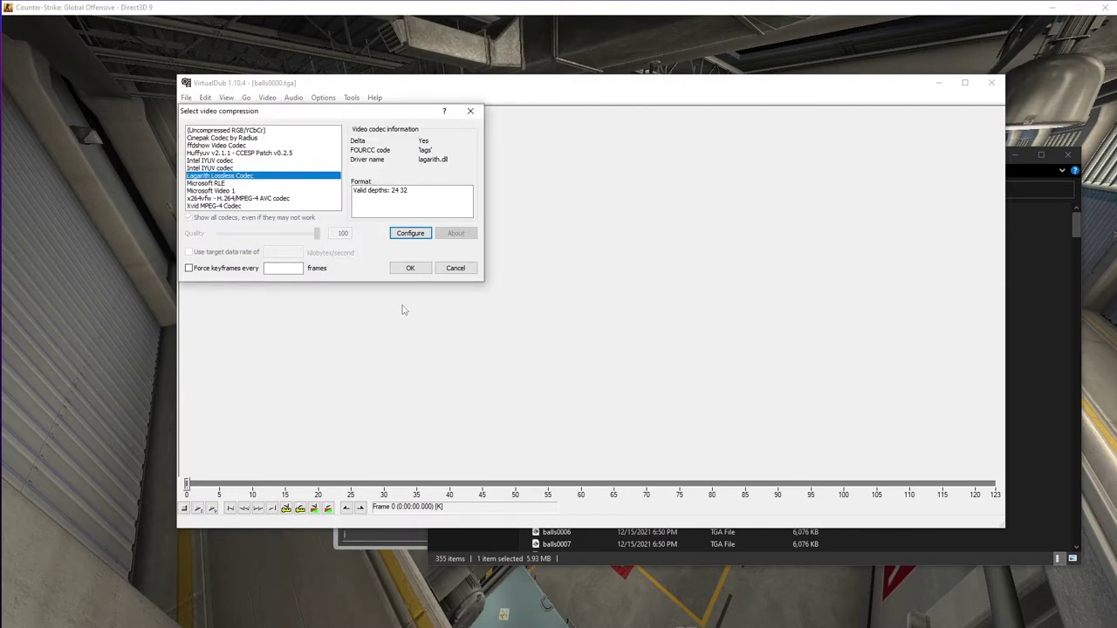
{"action": "left_click", "coordinate": [410, 268]}
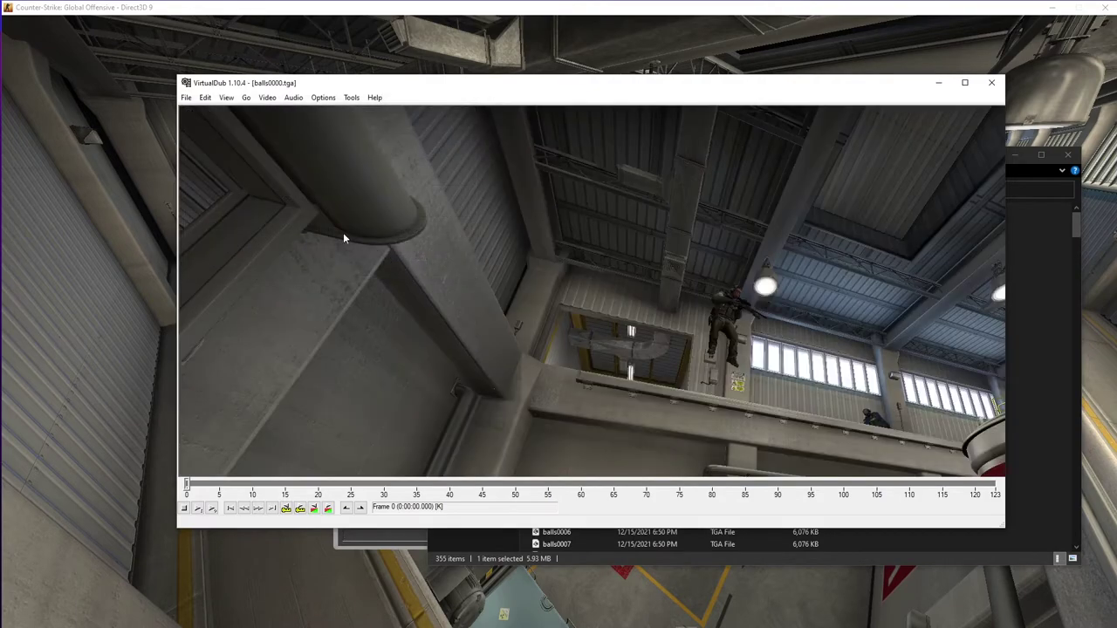
Step: Save the sequence as an AVI named reshaderec1 in the Youtube\temp folder on drive D
{"action": "left_click", "coordinate": [186, 98]}
{"action": "left_click", "coordinate": [218, 200]}
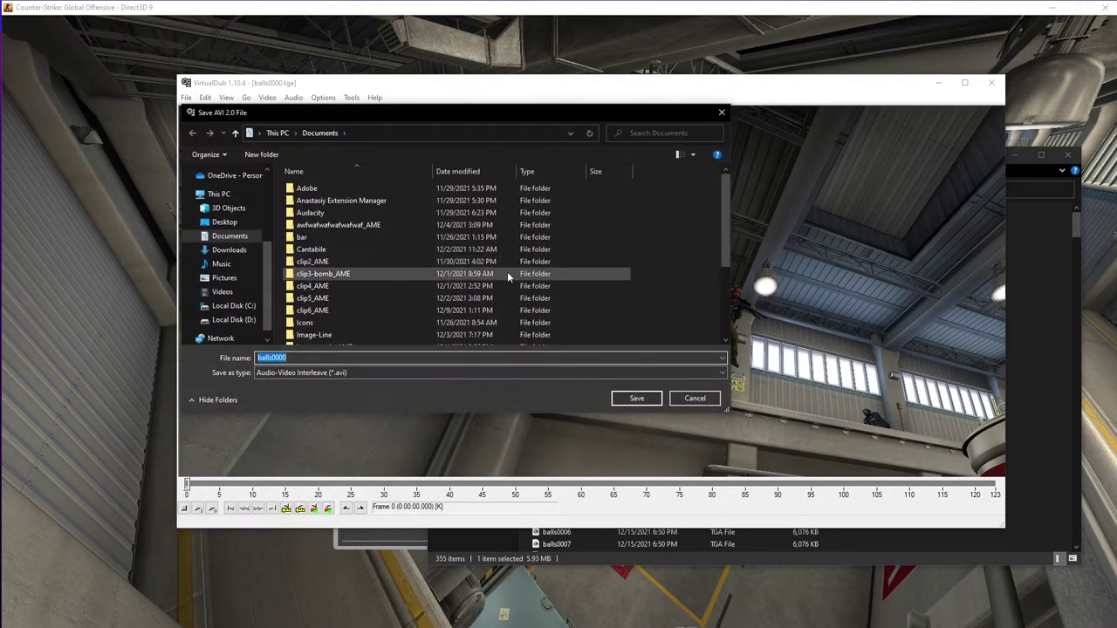
{"action": "left_click", "coordinate": [228, 222]}
{"action": "left_click", "coordinate": [222, 252]}
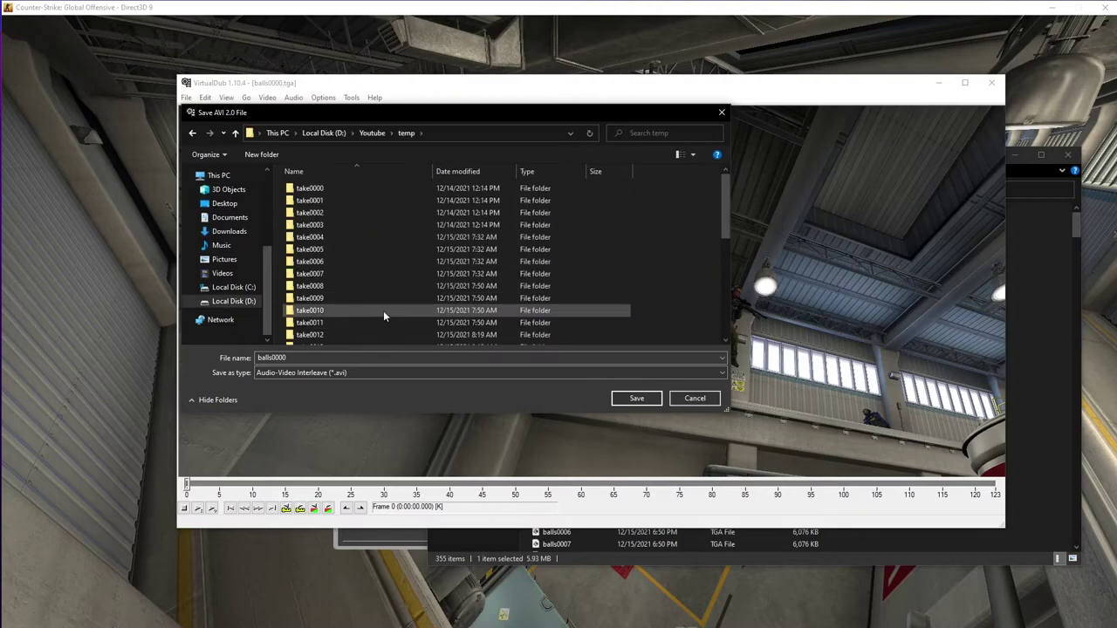
{"action": "scroll", "coordinate": [384, 317], "scroll_direction": "down", "scroll_amount": 7}
{"action": "left_click", "coordinate": [318, 356]}
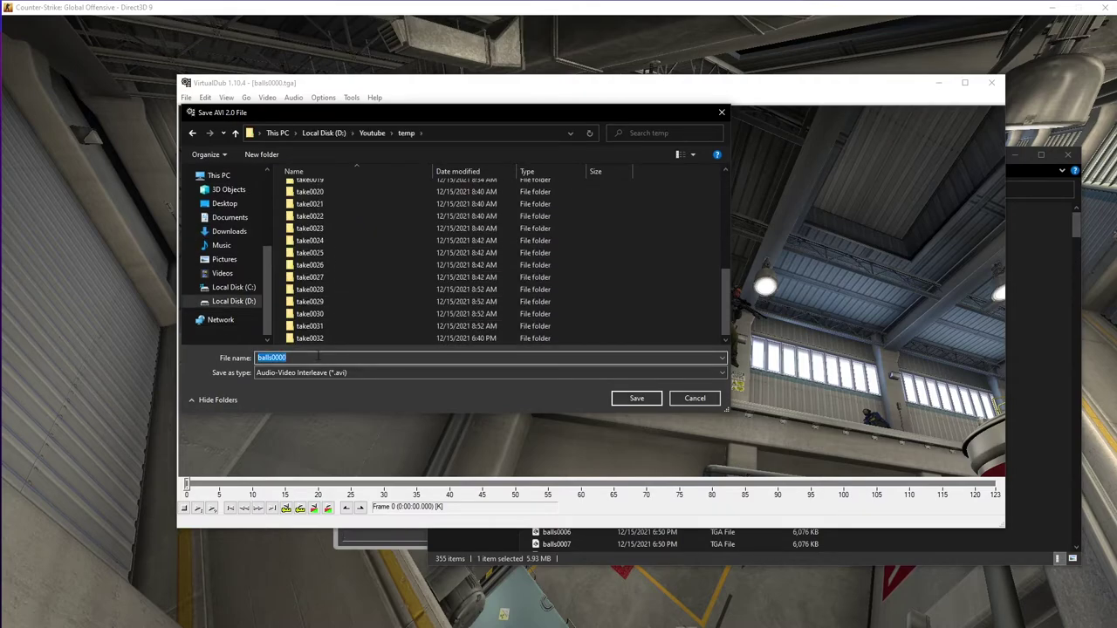
{"action": "type", "text": "reshaderec1"}
{"action": "key", "text": "Return"}
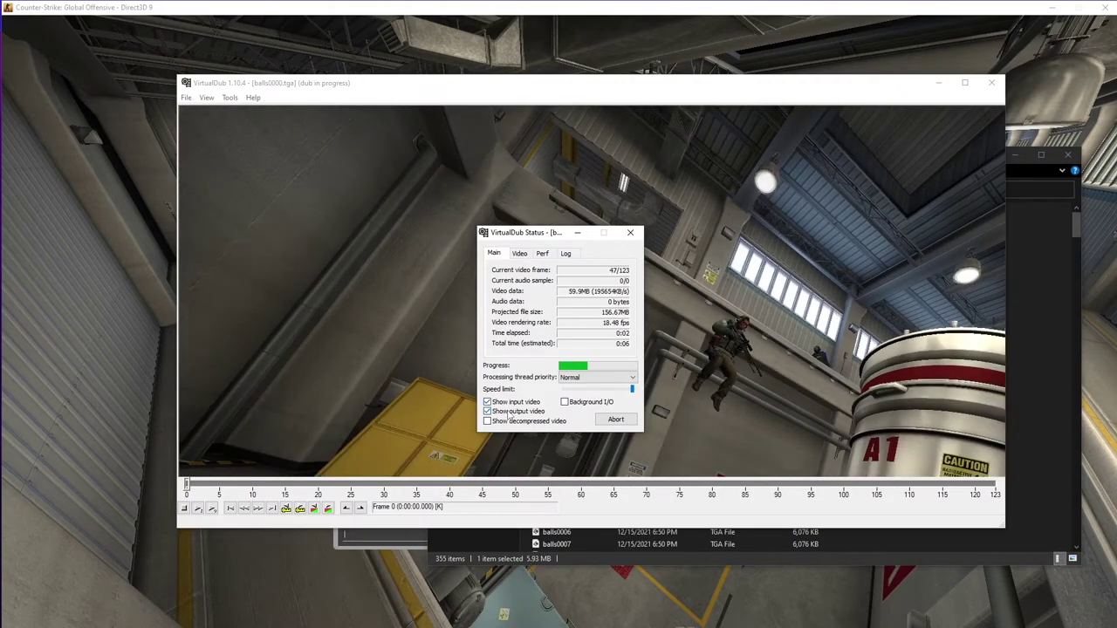
Step: Turn off the input and output video display during the render and close VirtualDub
{"action": "left_click", "coordinate": [524, 411]}
{"action": "left_click", "coordinate": [528, 402]}
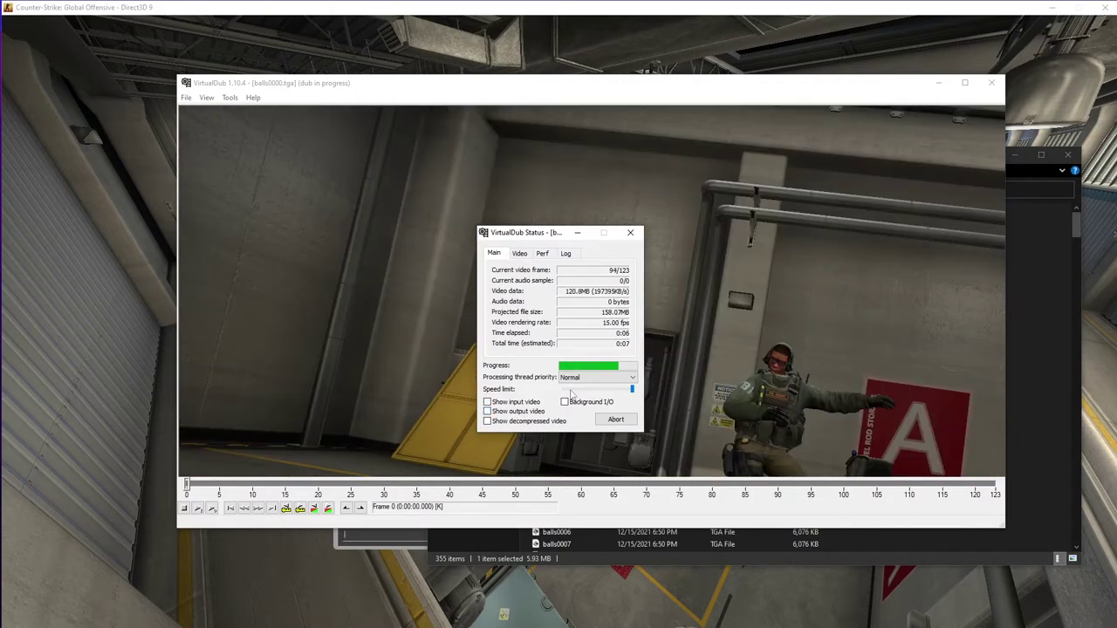
{"action": "left_click", "coordinate": [991, 82]}
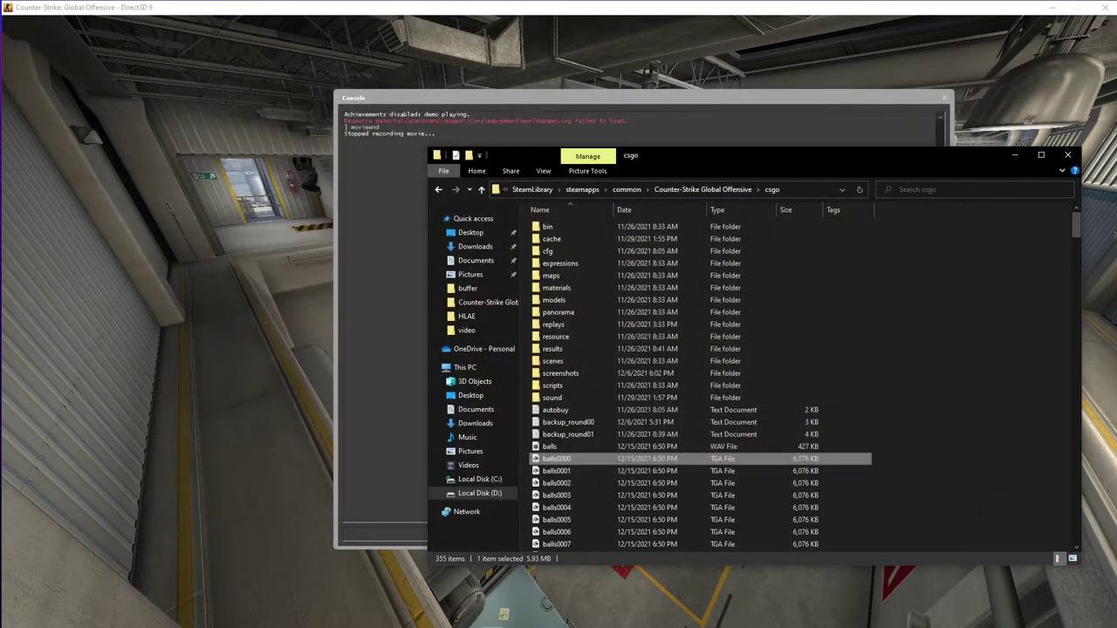
Step: In File Explorer, go to the Youtube\temp folder, play reshaderec1.avi, and close the player
{"action": "left_click", "coordinate": [468, 288]}
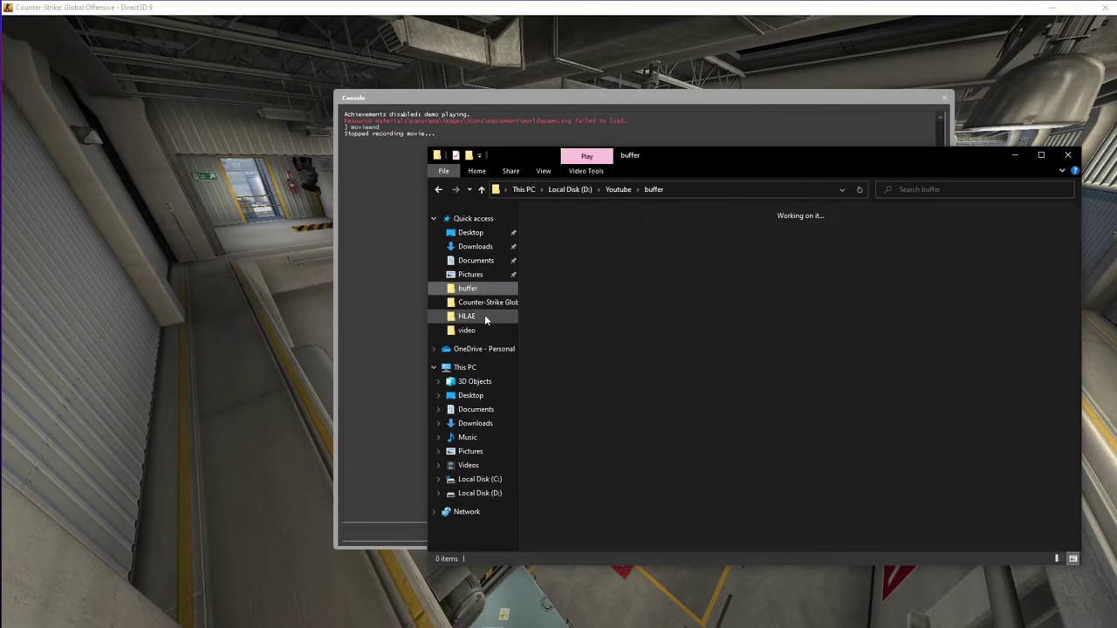
{"action": "left_click", "coordinate": [618, 190]}
{"action": "double_click", "coordinate": [566, 312]}
{"action": "scroll", "coordinate": [593, 393], "scroll_direction": "down", "scroll_amount": 3}
{"action": "double_click", "coordinate": [604, 546]}
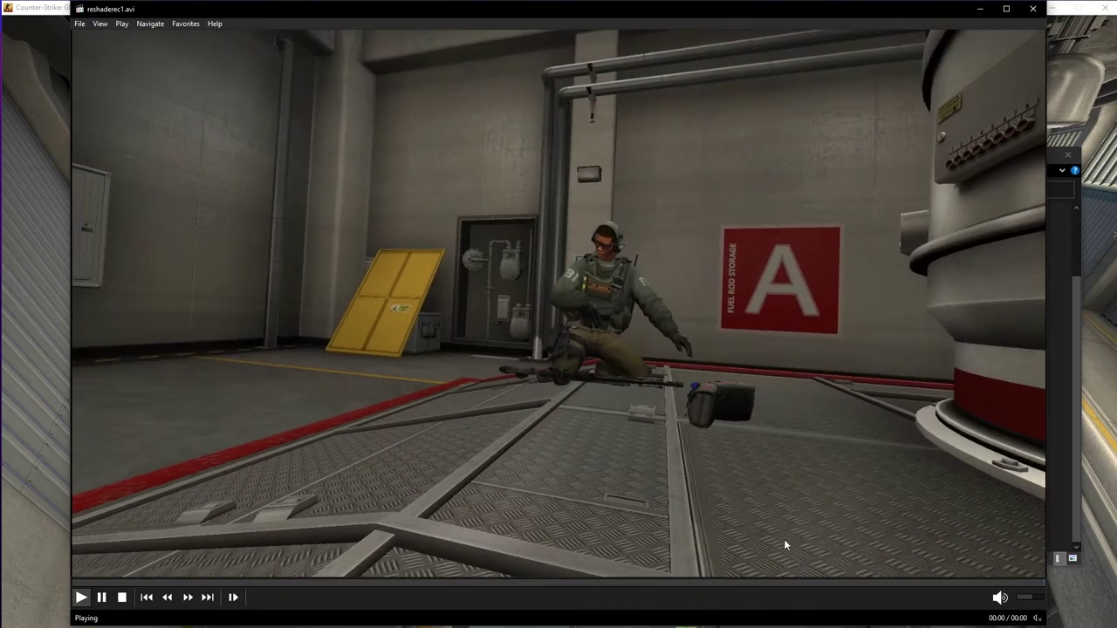
{"action": "left_click", "coordinate": [1033, 9]}
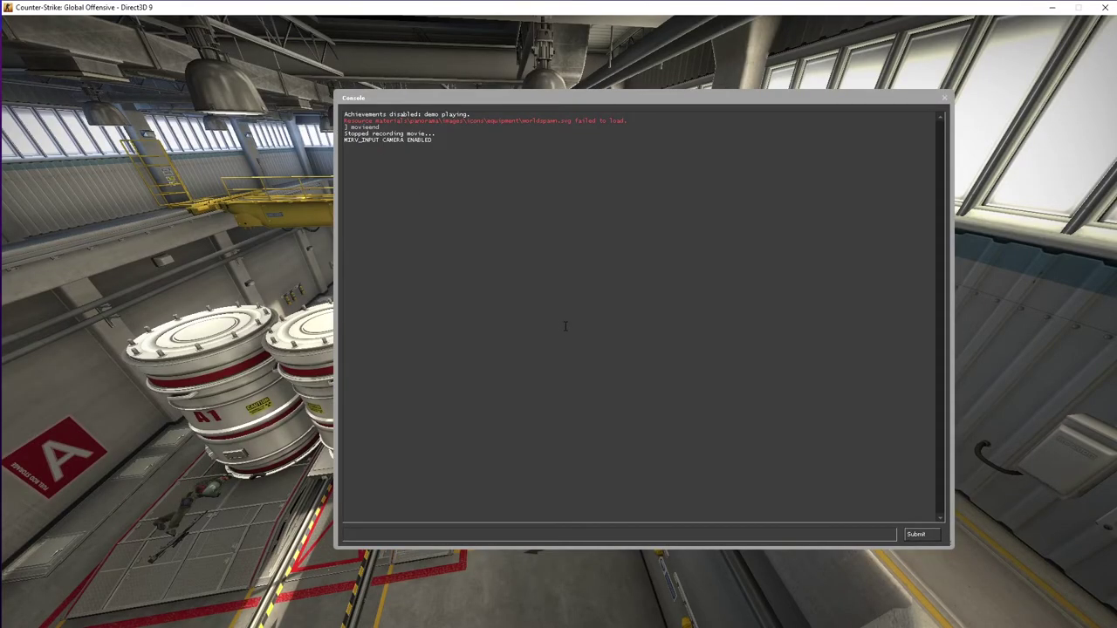
Step: Print the config's alias list in the game console with cfg and examine the command for getting player IDs
{"action": "type", "text": "cfg"}
{"action": "key", "text": "Return"}
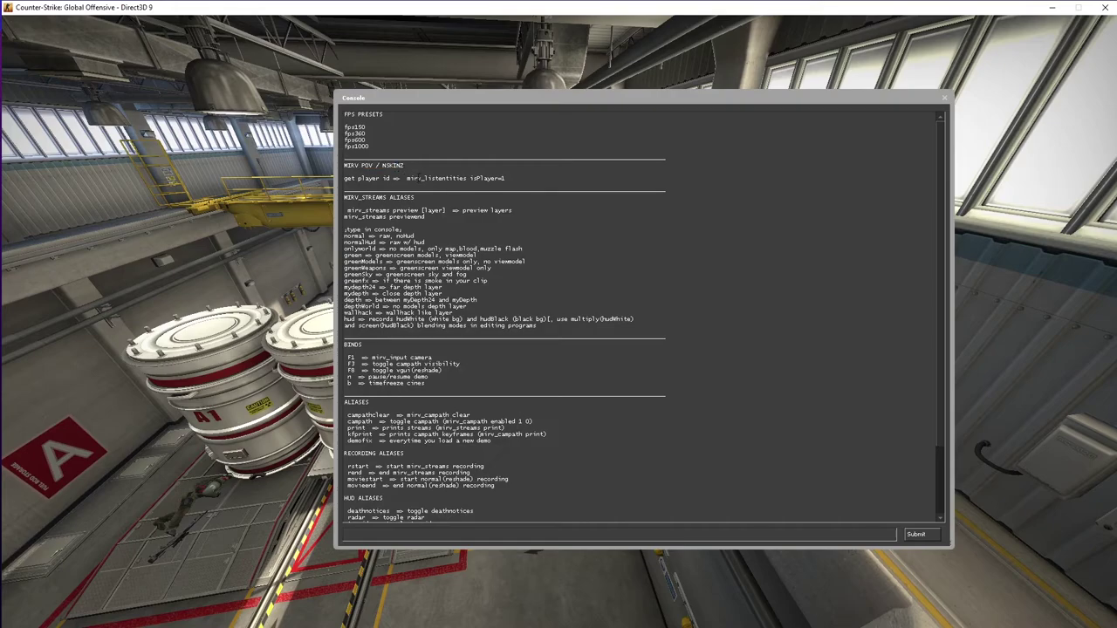
{"action": "left_click_drag", "start_coordinate": [406, 179], "coordinate": [511, 179]}
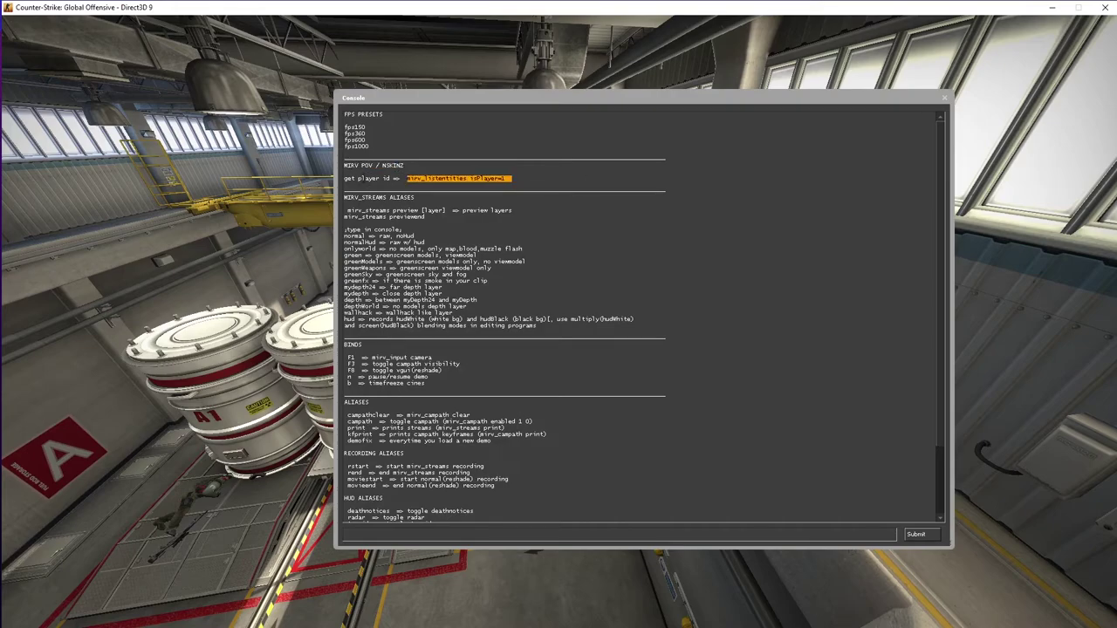
{"action": "left_click", "coordinate": [455, 534]}
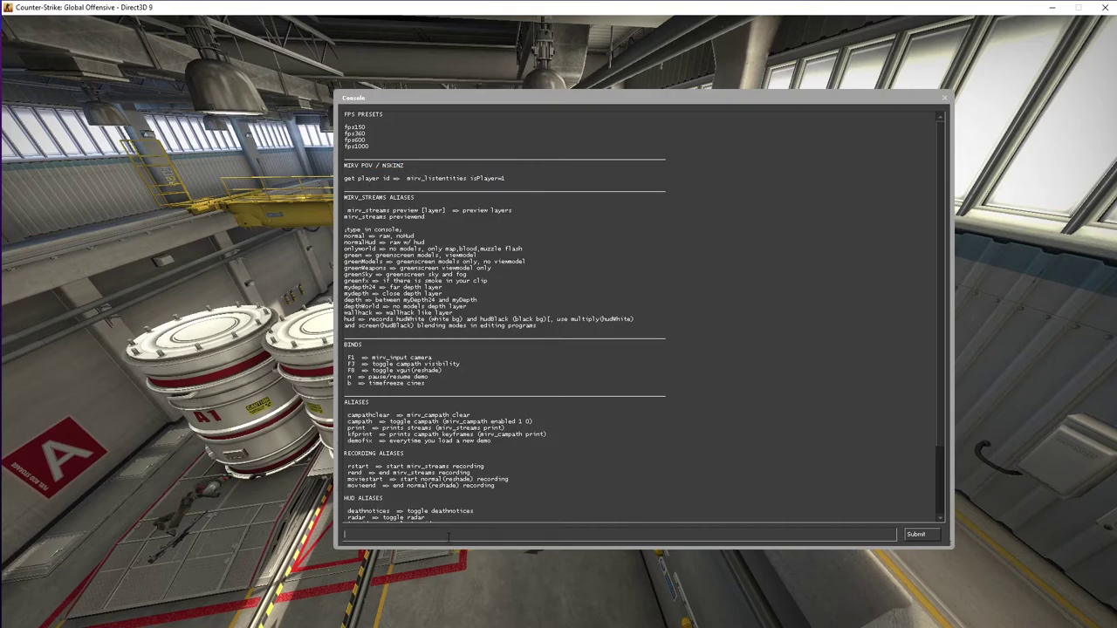
{"action": "scroll", "coordinate": [419, 428], "scroll_direction": "down", "scroll_amount": 5}
{"action": "scroll", "coordinate": [419, 429], "scroll_direction": "up", "scroll_amount": 5}
Step: List the demo's players in the console with mirv_listentities isPlayer=1 and leave the console
{"action": "left_click_drag", "start_coordinate": [513, 178], "coordinate": [407, 179]}
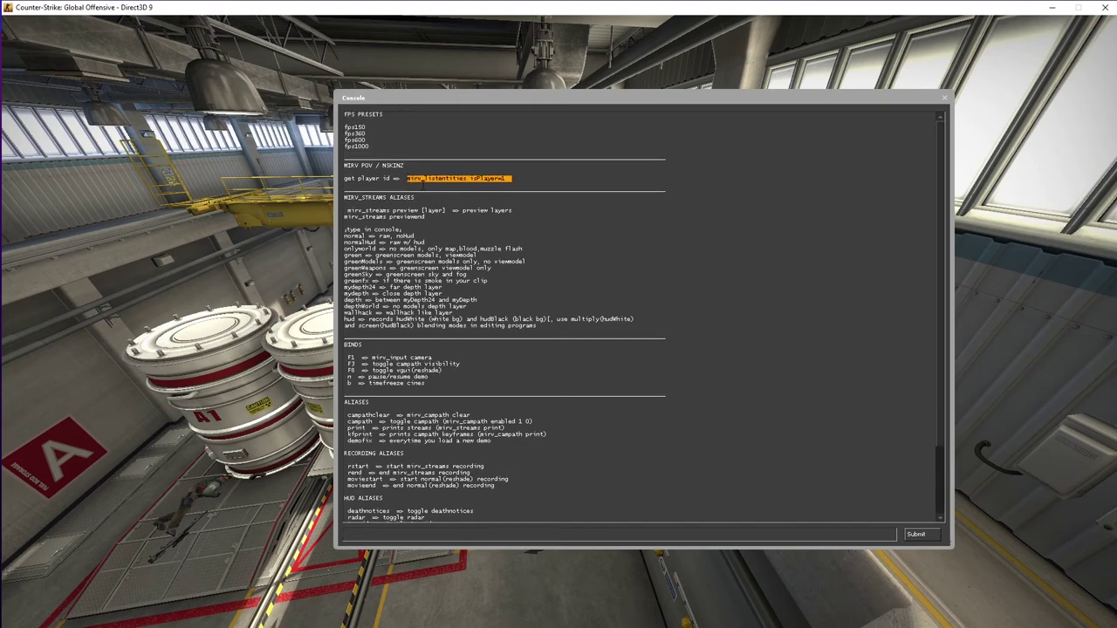
{"action": "left_click", "coordinate": [426, 179]}
{"action": "type", "text": "mirv_listentities isPlayer=1"}
{"action": "key", "text": "Return"}
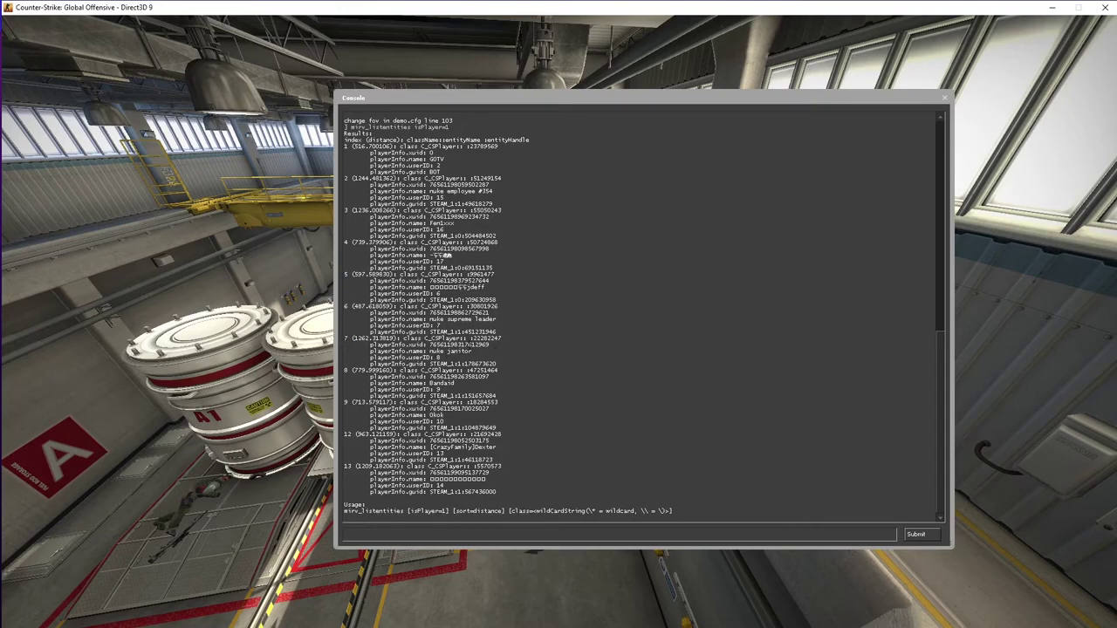
{"action": "key", "text": "grave"}
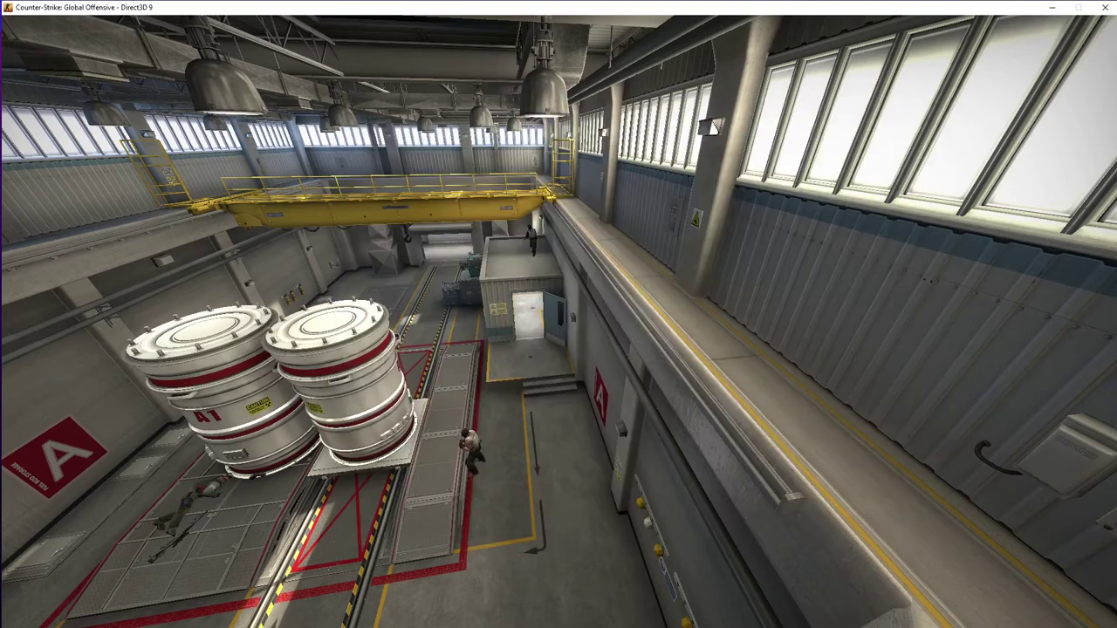
Step: Disconnect from the demo with dc and set the player view with mirv_pov 7
{"action": "key", "text": "grave"}
{"action": "type", "text": "dc"}
{"action": "key", "text": "Return"}
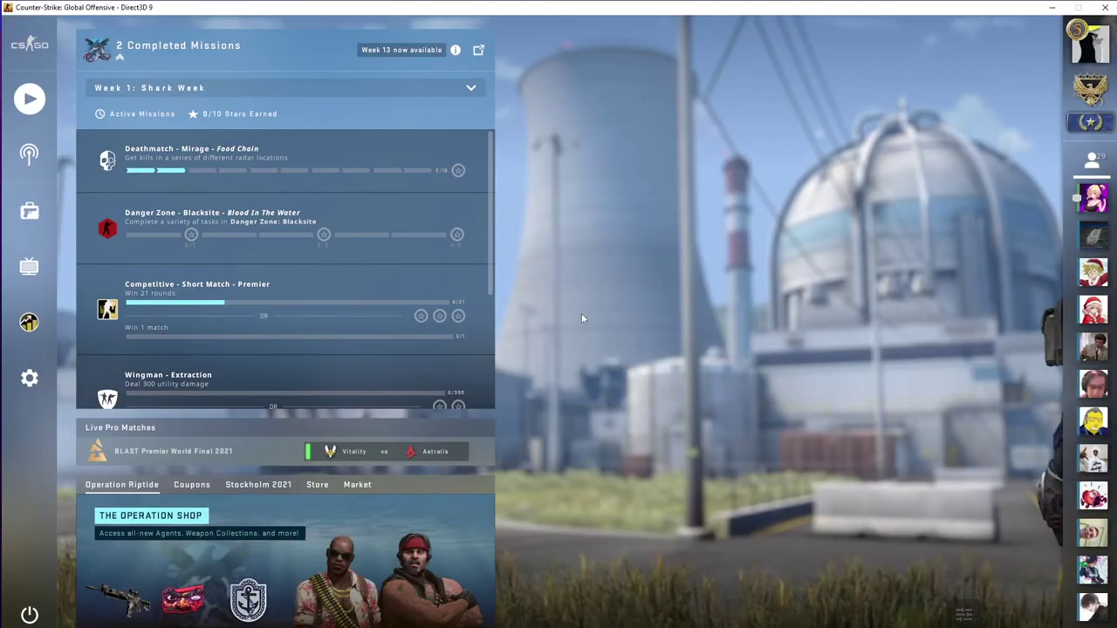
{"action": "type", "text": "mirv"}
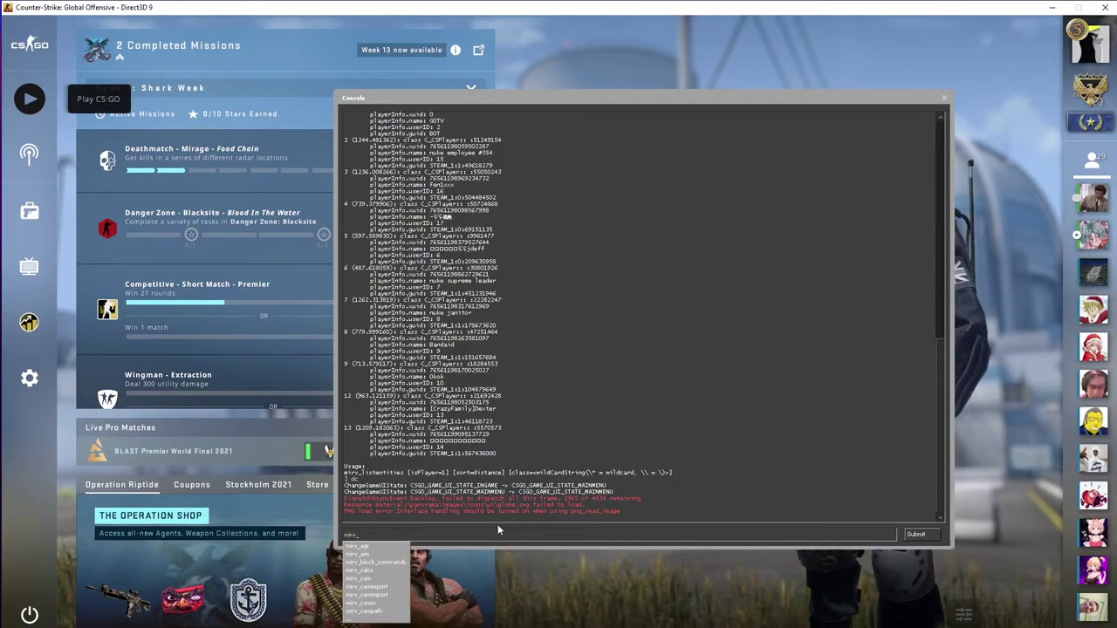
{"action": "type", "text": "_pov 7"}
{"action": "key", "text": "Return"}
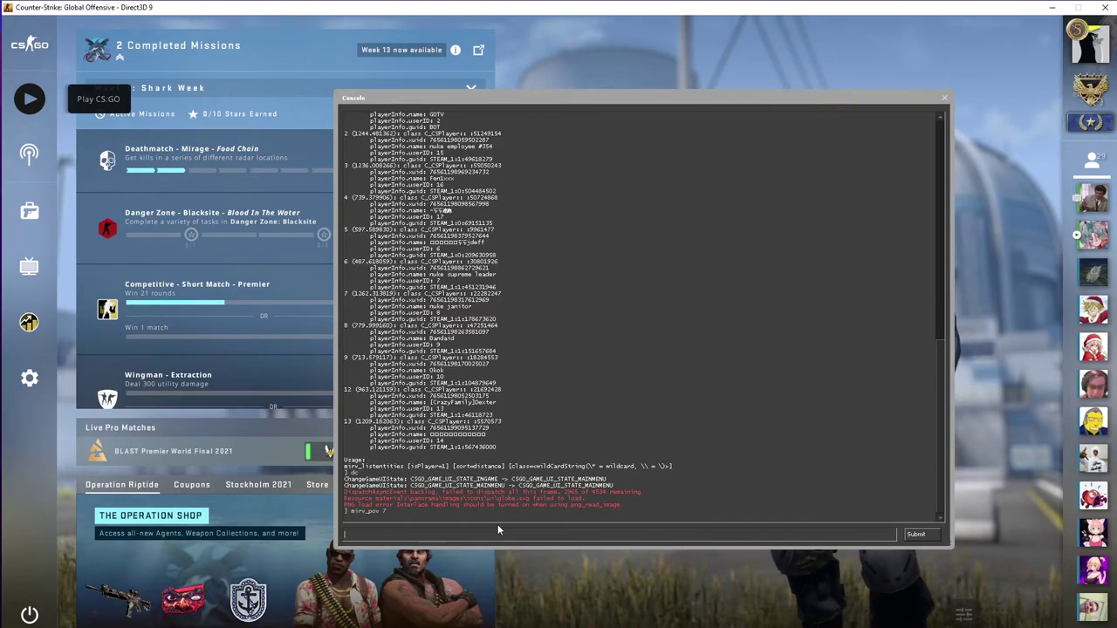
Step: Play the downloaded Friday 6:38 PM Nuke demo from a second-half round, show the demo playback controls, and pause it
{"action": "key", "text": "grave"}
{"action": "left_click", "coordinate": [29, 264]}
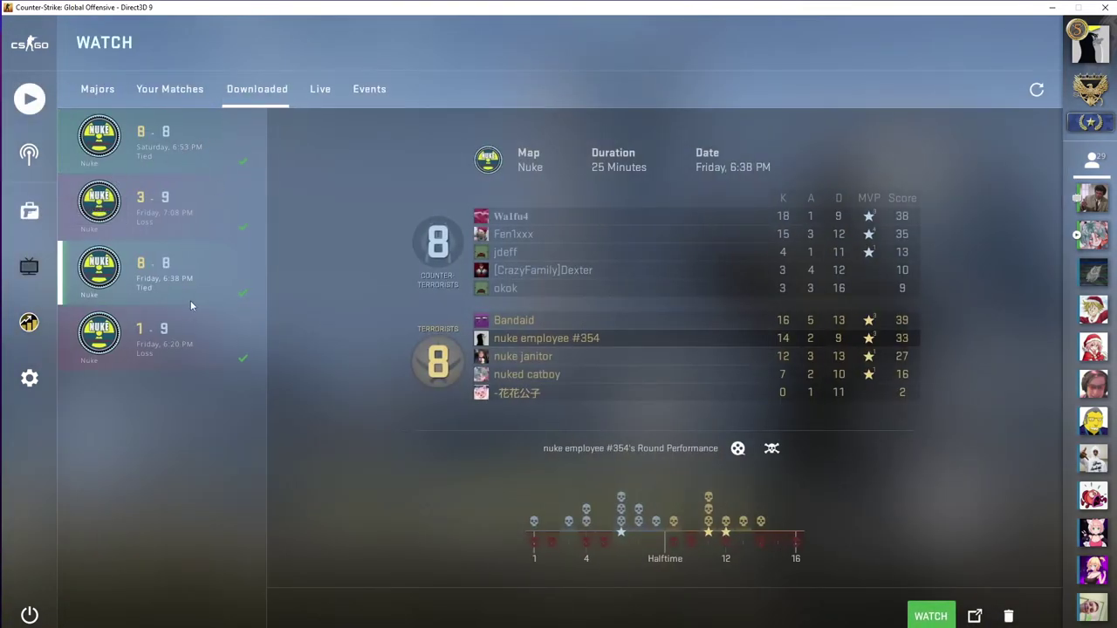
{"action": "left_click", "coordinate": [763, 522]}
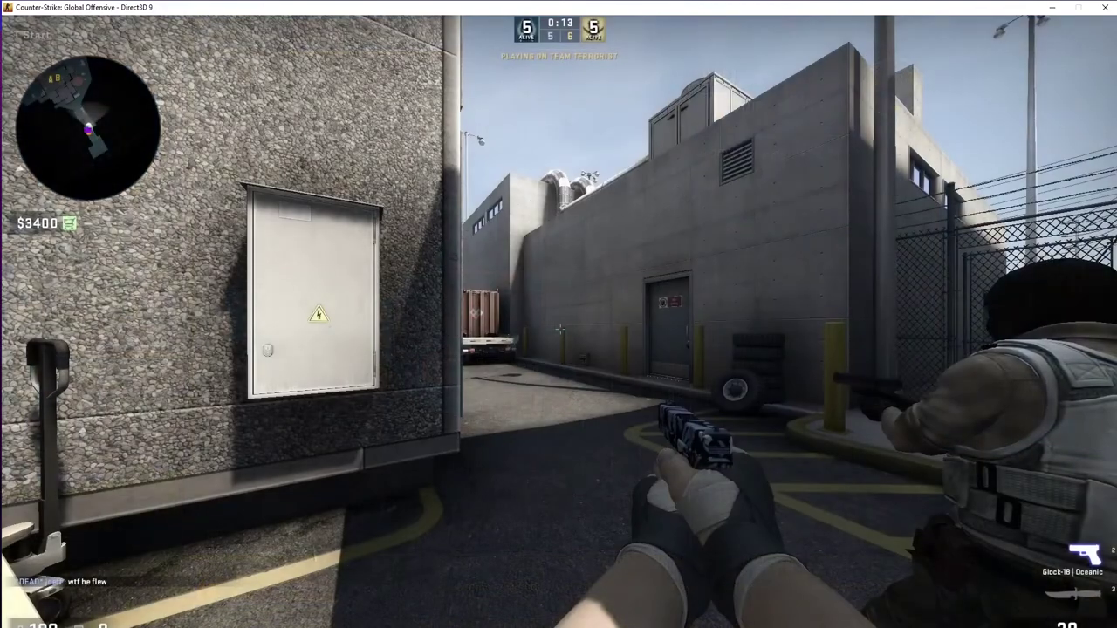
{"action": "key", "text": "shift+F2"}
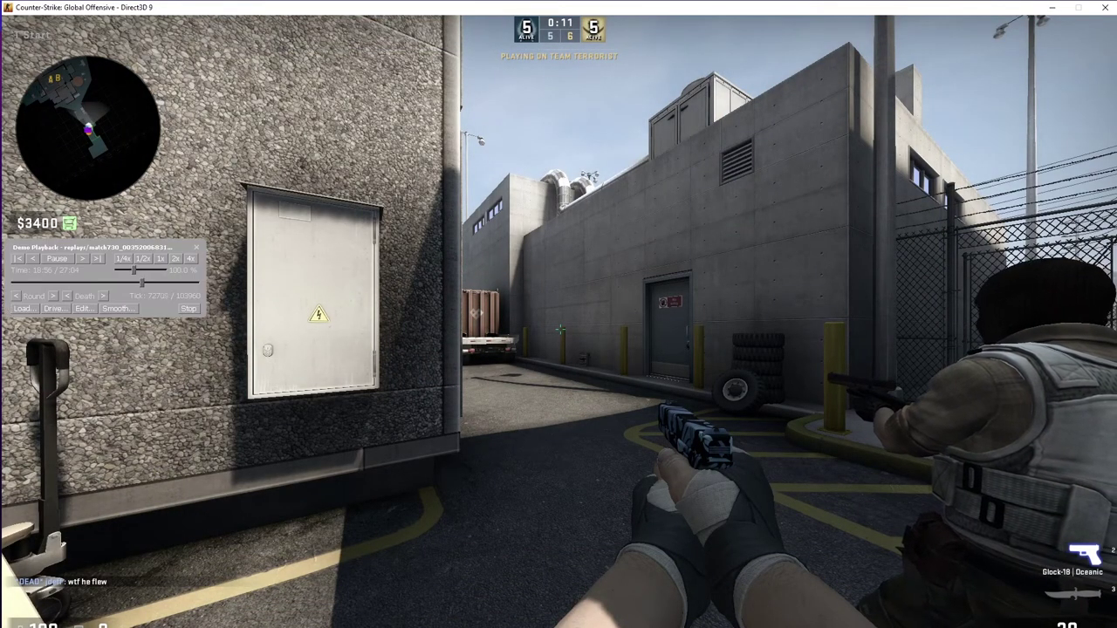
{"action": "key", "text": "grave"}
{"action": "key", "text": "grave"}
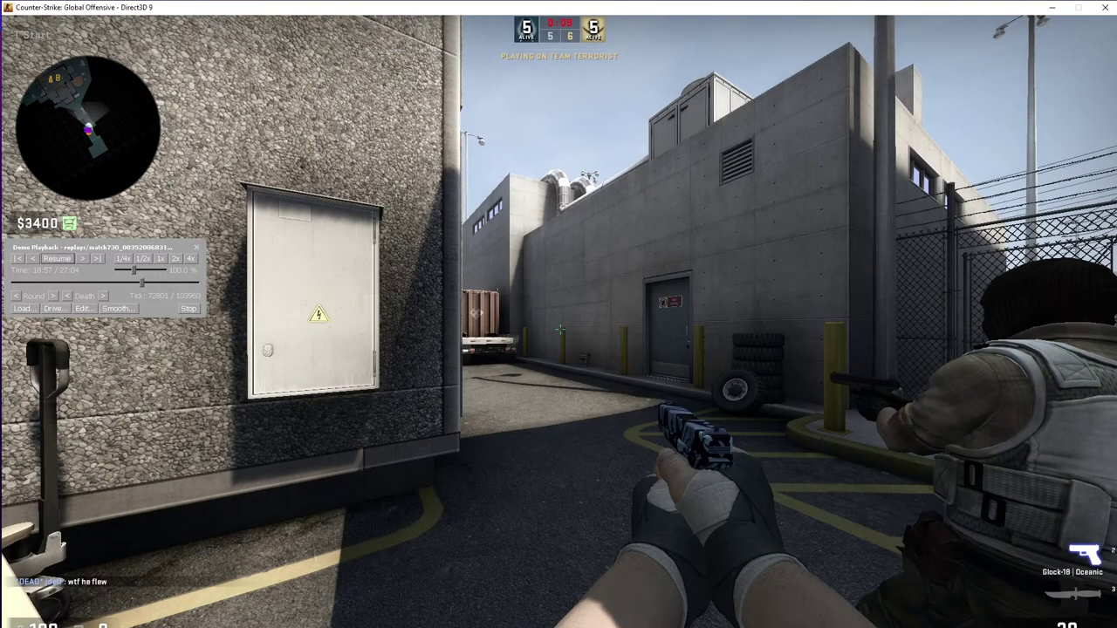
Step: Bring up nSkinz over the console and set the knife type to M9 Bayonet
{"action": "key", "text": "grave"}
{"action": "key", "text": "Insert"}
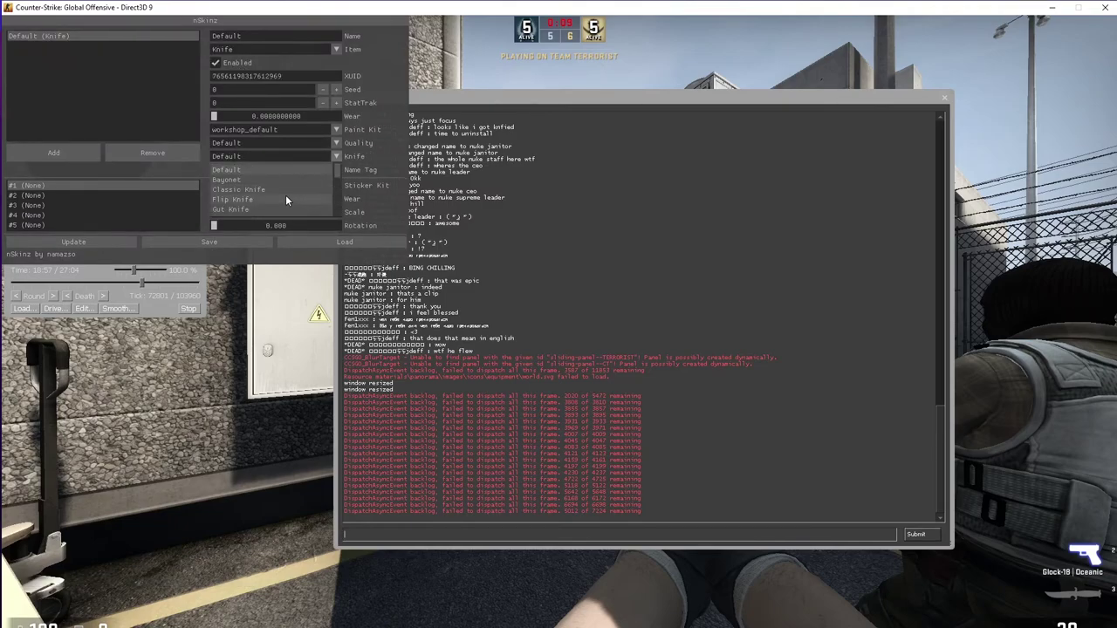
{"action": "scroll", "coordinate": [281, 201], "scroll_direction": "down", "scroll_amount": 1}
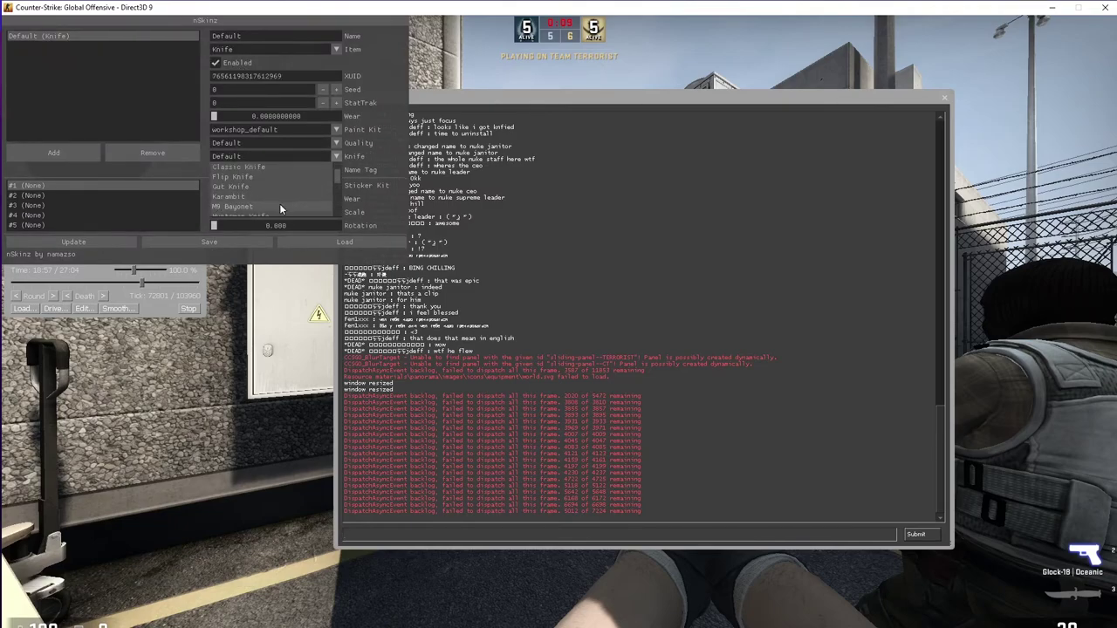
{"action": "scroll", "coordinate": [280, 205], "scroll_direction": "up", "scroll_amount": 1}
{"action": "scroll", "coordinate": [280, 205], "scroll_direction": "down", "scroll_amount": 1}
{"action": "left_click", "coordinate": [280, 204]}
Step: Set the M9 Bayonet's paint kit to Doppler in nSkinz
{"action": "left_click", "coordinate": [296, 129]}
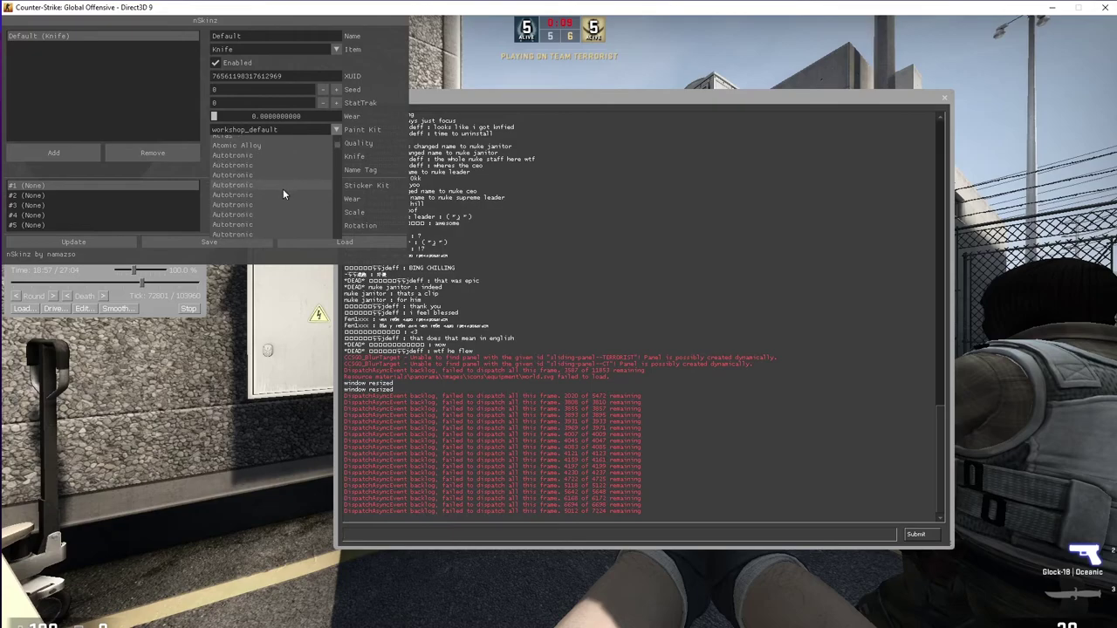
{"action": "scroll", "coordinate": [284, 208], "scroll_direction": "down", "scroll_amount": 3}
{"action": "scroll", "coordinate": [289, 189], "scroll_direction": "down", "scroll_amount": 6}
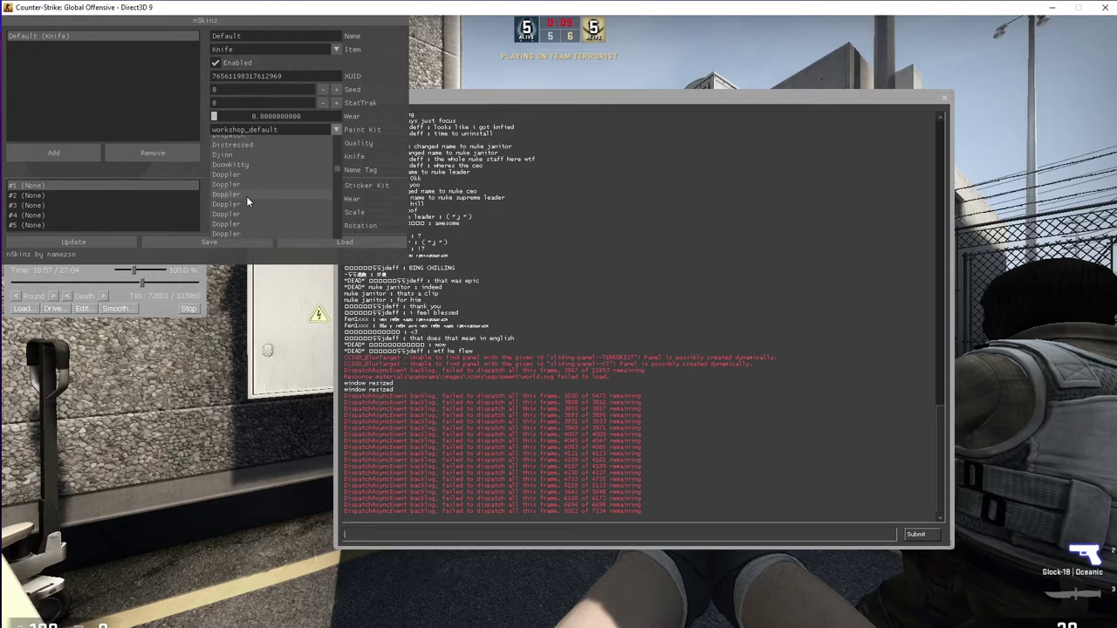
{"action": "left_click", "coordinate": [246, 196]}
Step: Check the player's XUID, update and save the nSkinz knife skin, and return to the demo view
{"action": "left_click", "coordinate": [216, 76]}
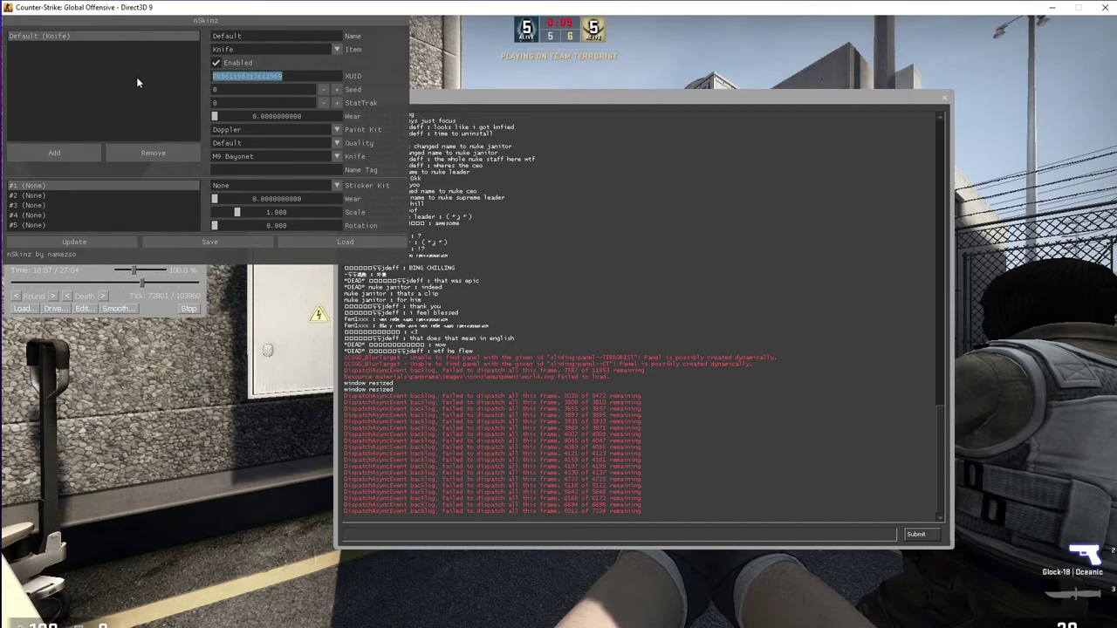
{"action": "left_click", "coordinate": [107, 240]}
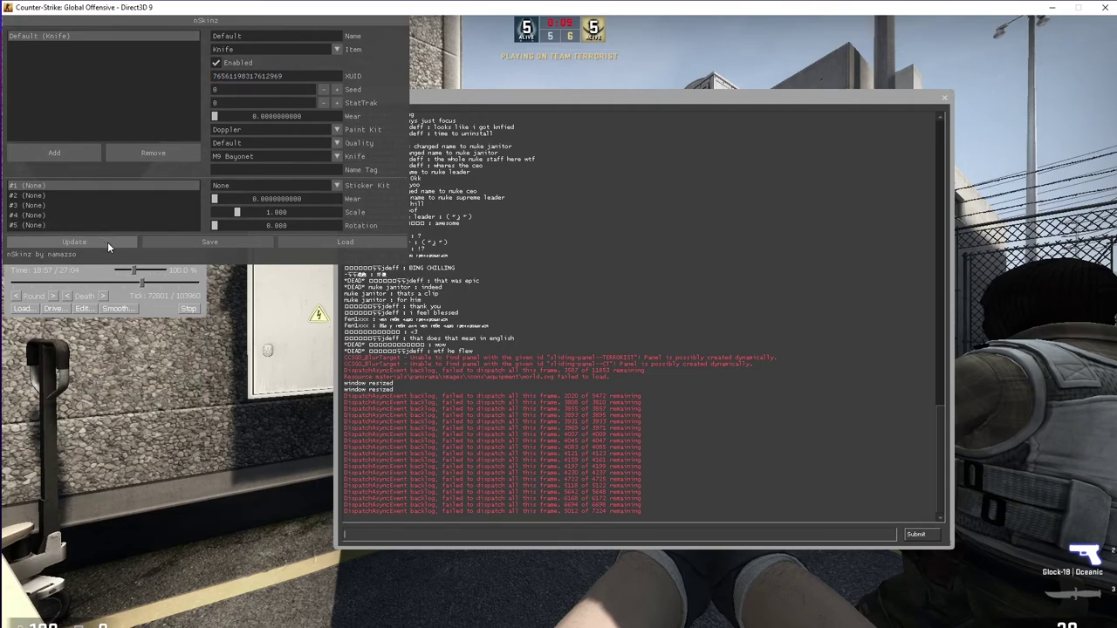
{"action": "left_click", "coordinate": [202, 241]}
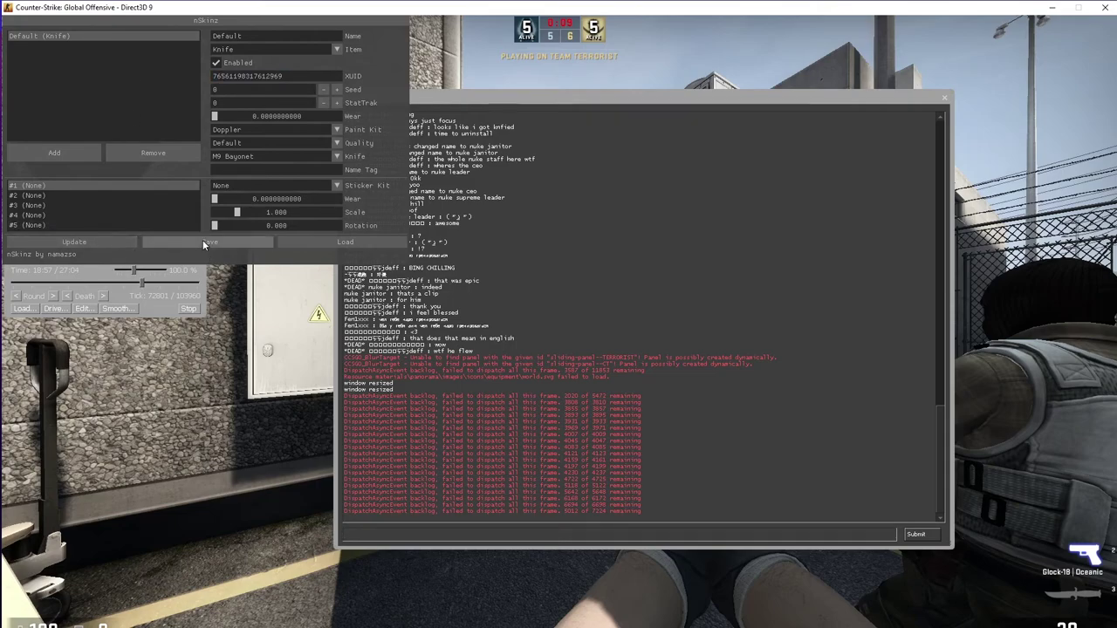
{"action": "key", "text": "grave"}
{"action": "key", "text": "grave"}
{"action": "key", "text": "grave"}
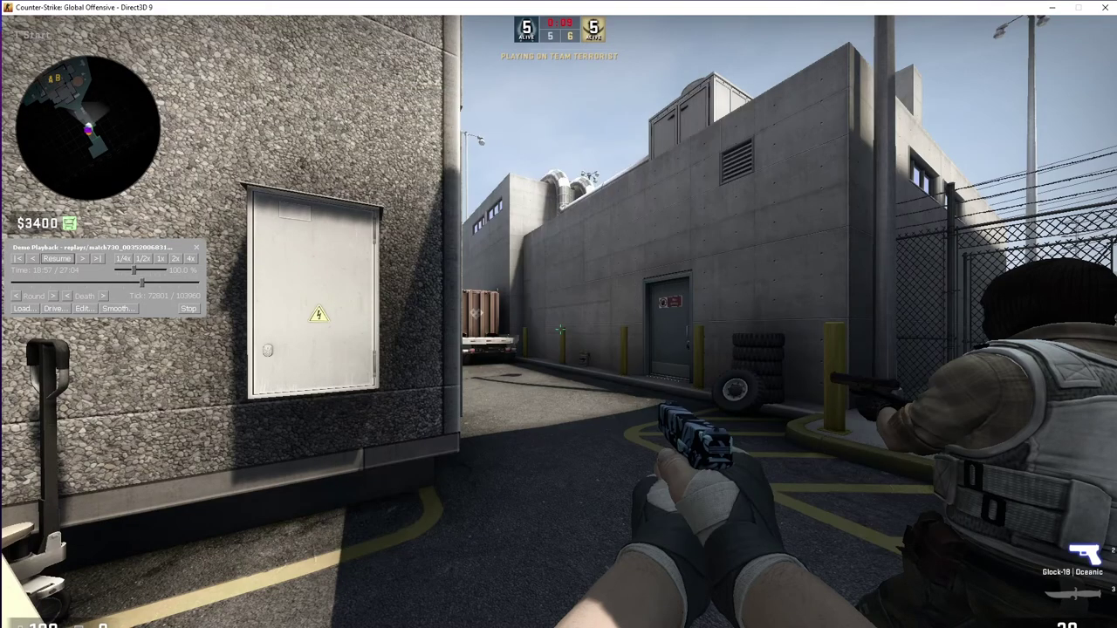
Step: Bring the nSkinz settings back up, save them again, and return to the game with the demo playing
{"action": "key", "text": "grave"}
{"action": "left_click_drag", "start_coordinate": [301, 77], "coordinate": [159, 75]}
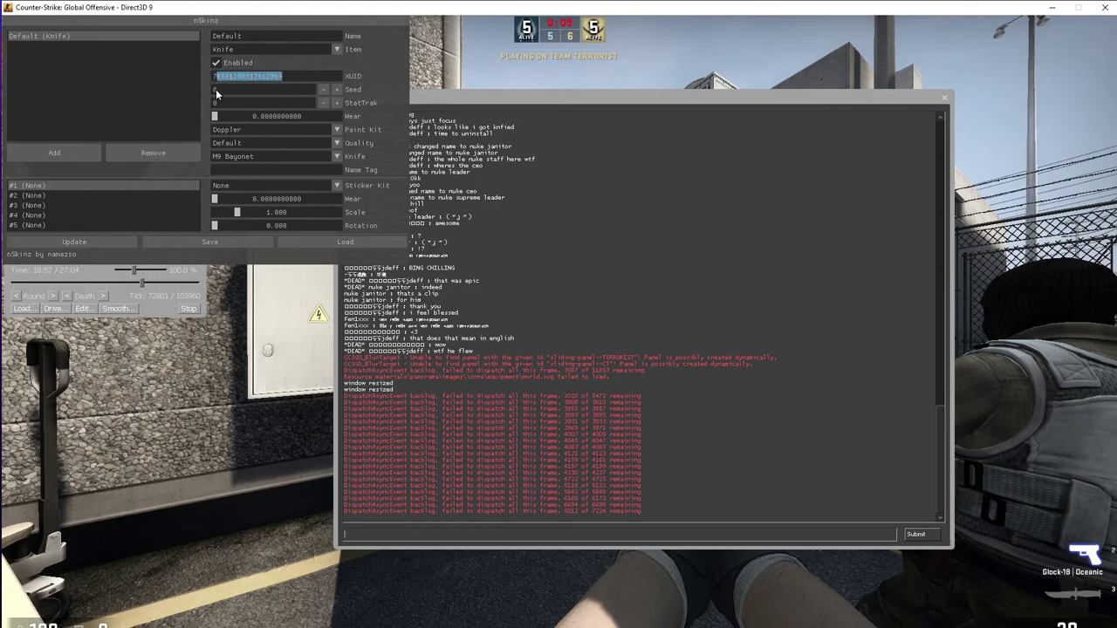
{"action": "left_click", "coordinate": [200, 244]}
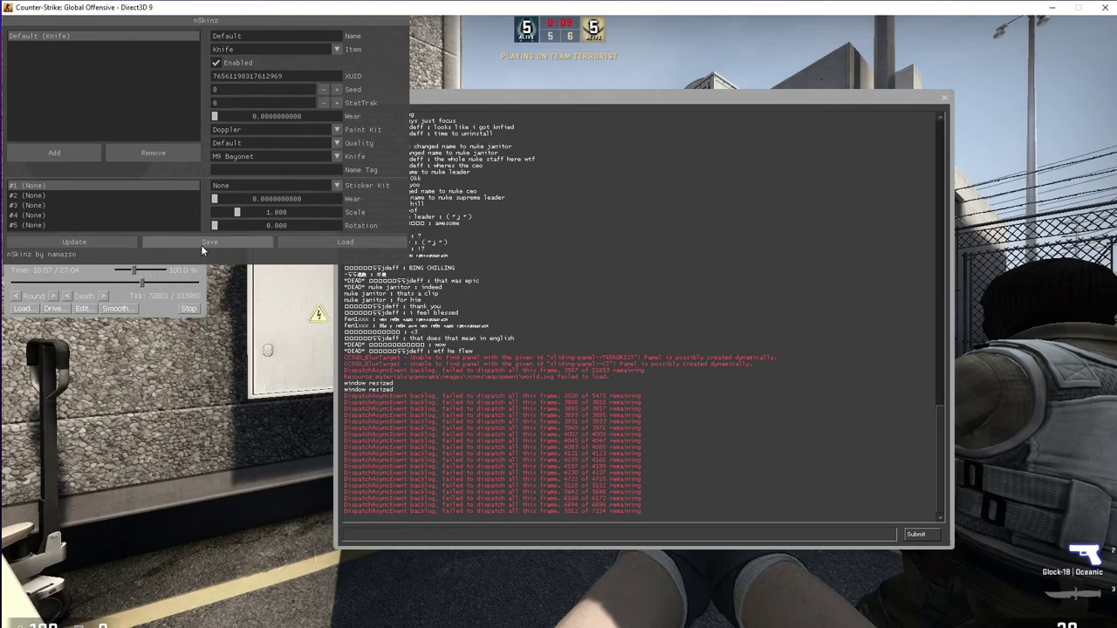
{"action": "key", "text": "Insert"}
{"action": "key", "text": "grave"}
{"action": "key", "text": "grave"}
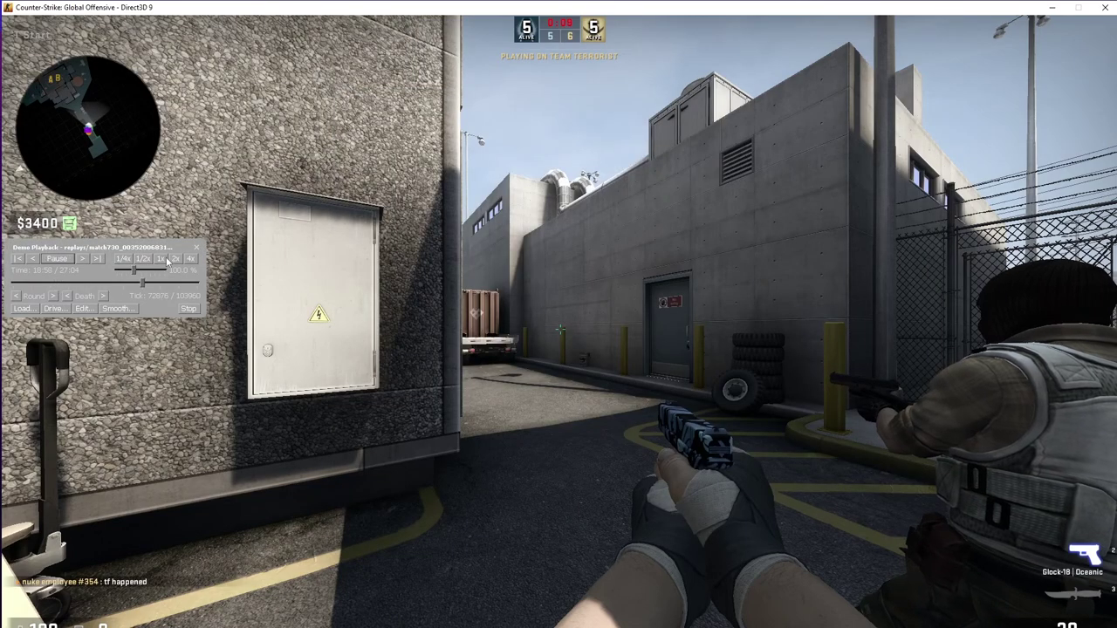